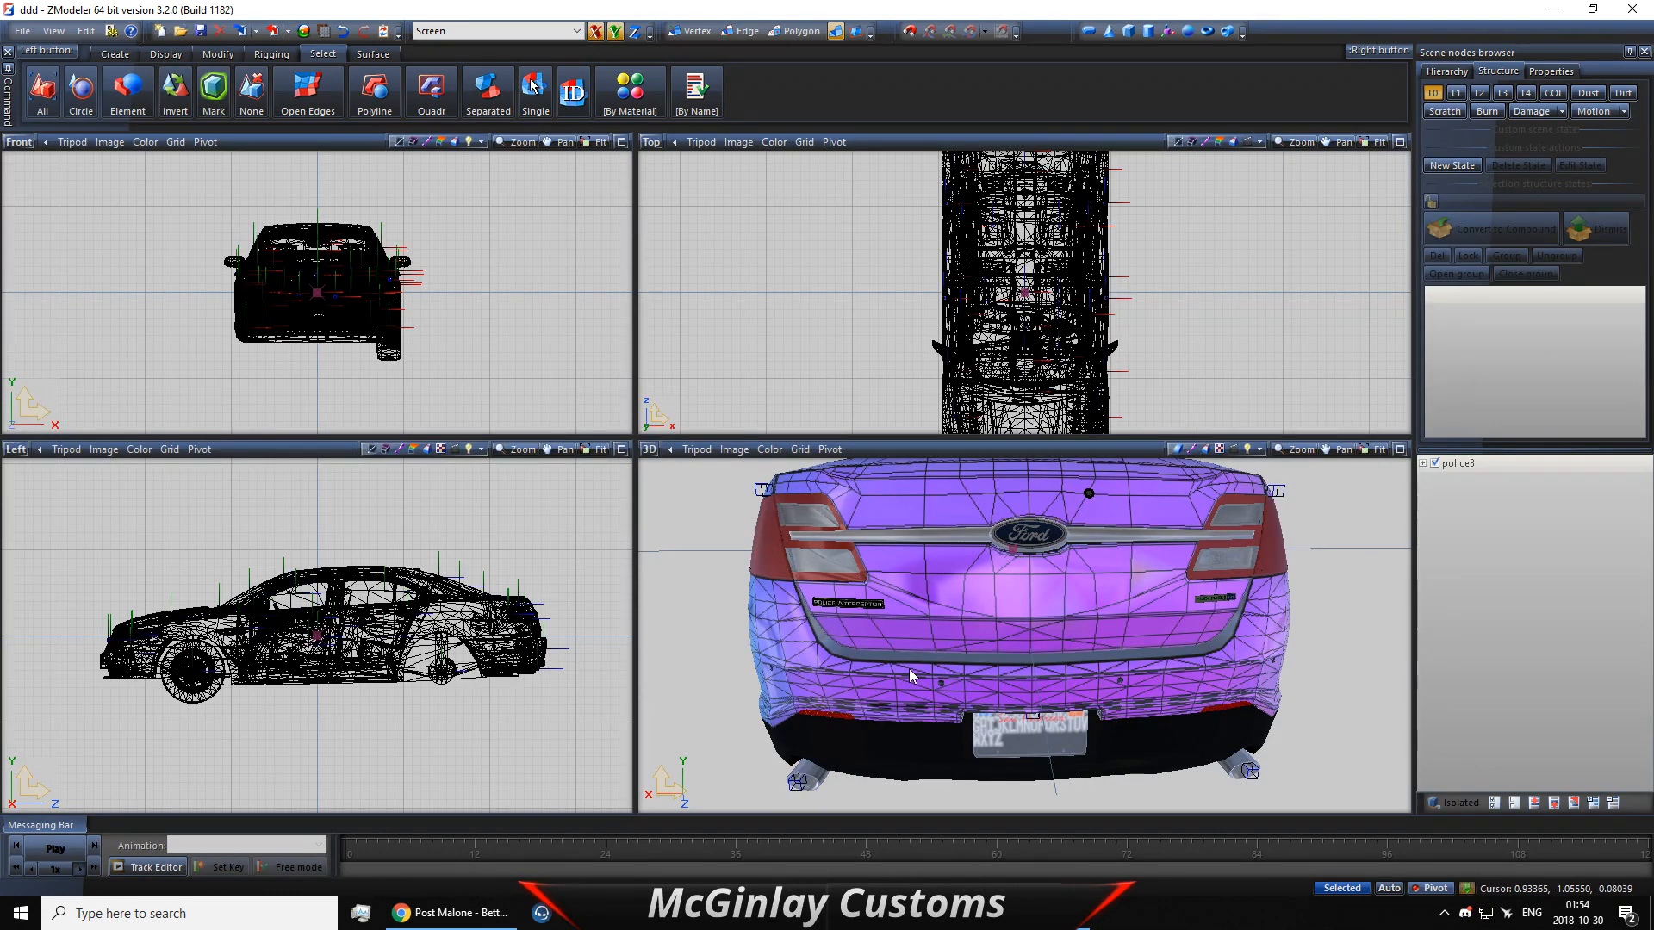
scroll(991, 593, down, 4)
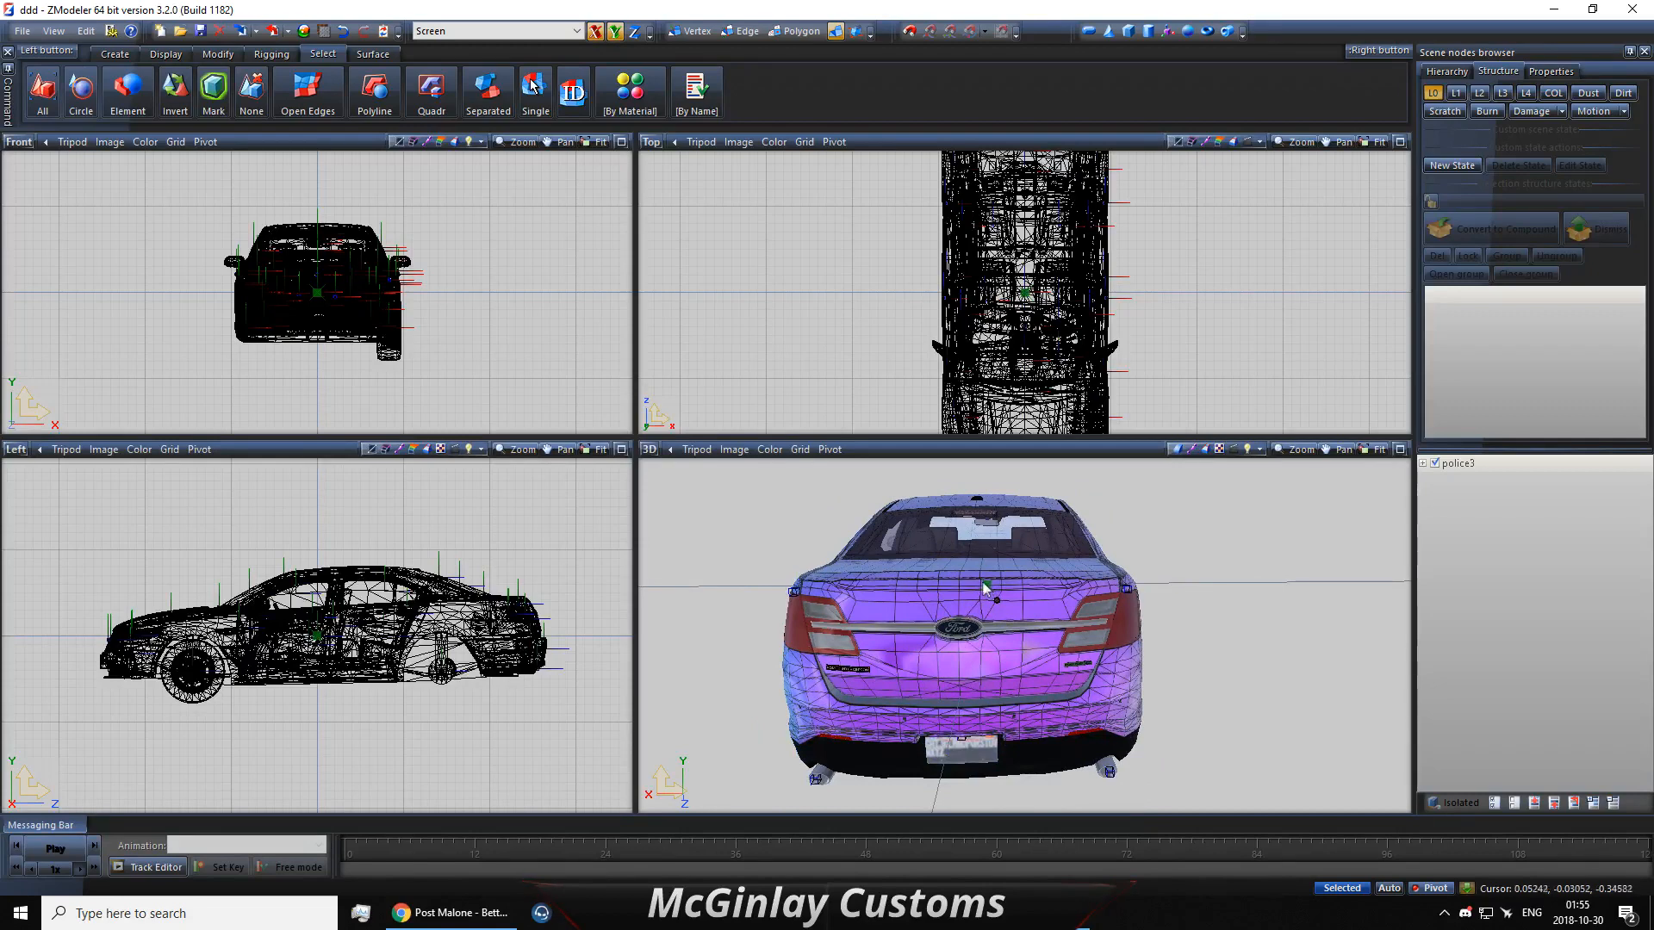
middle_drag(982, 586, 972, 575)
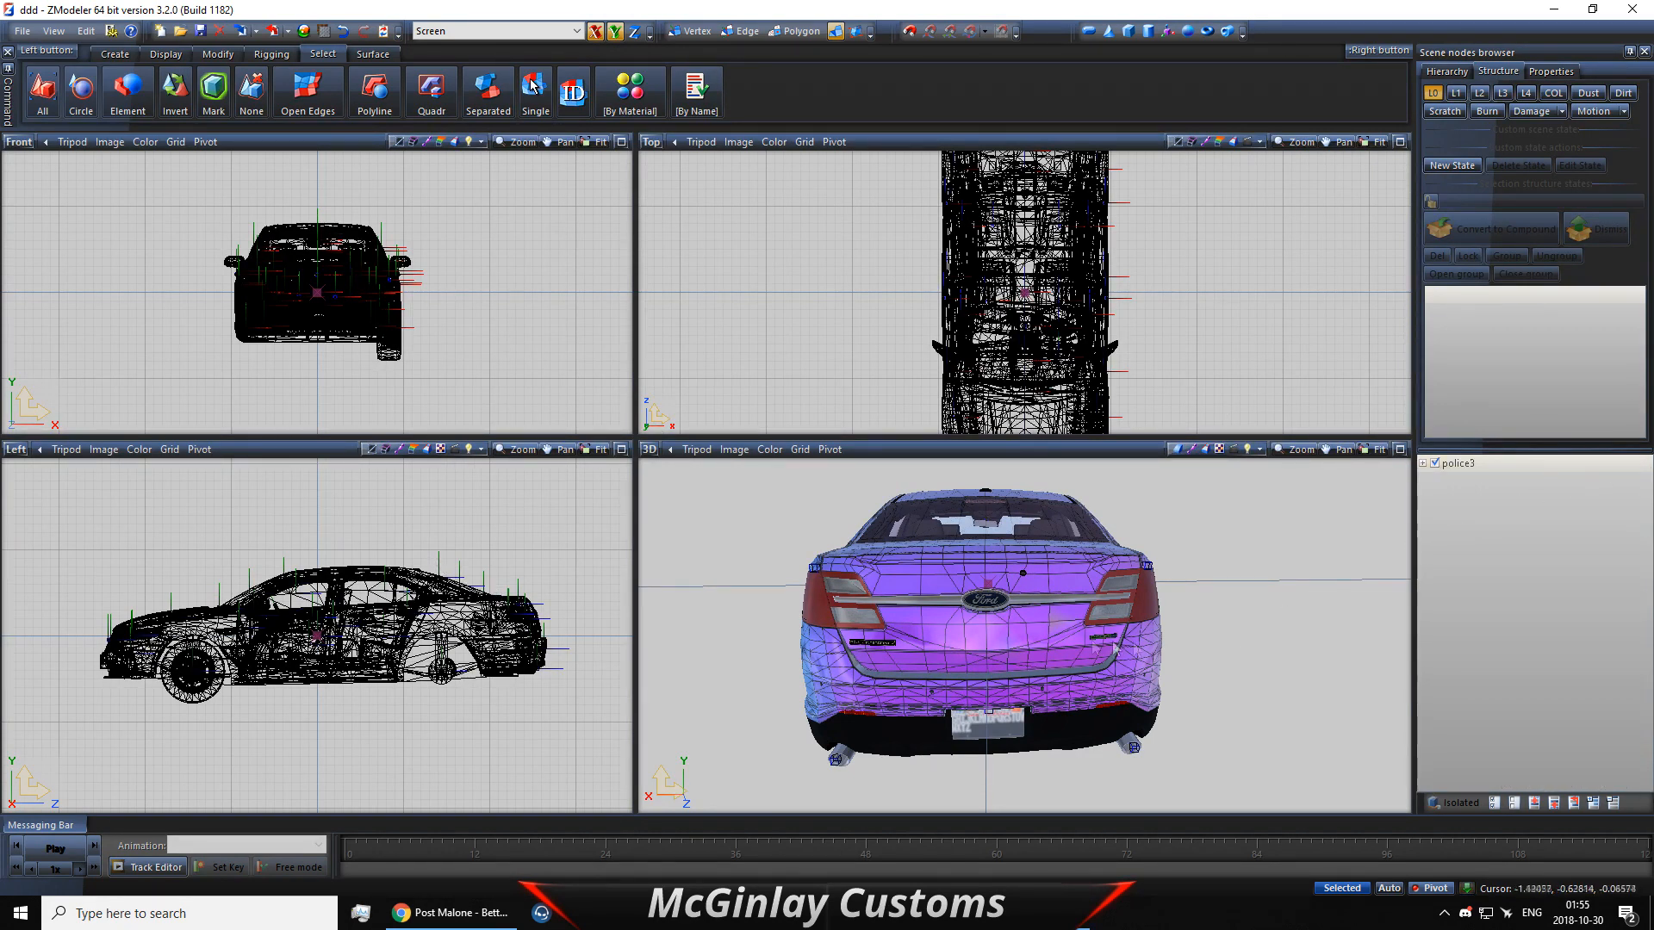
scroll(884, 645, up, 2)
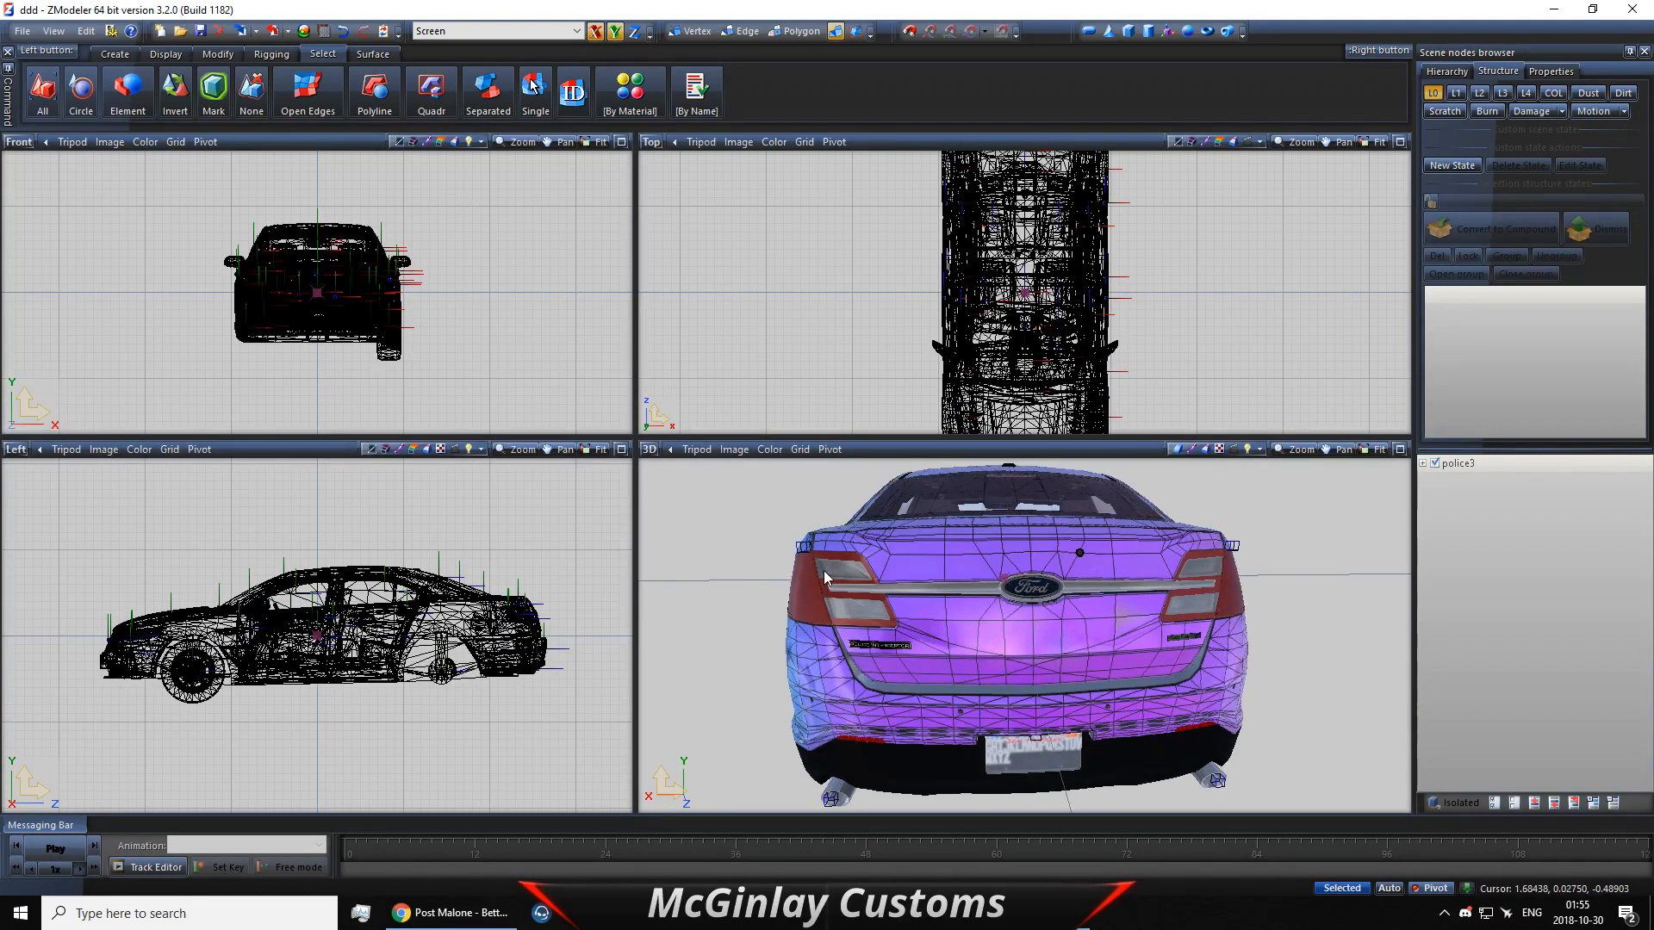
scroll(835, 588, up, 2)
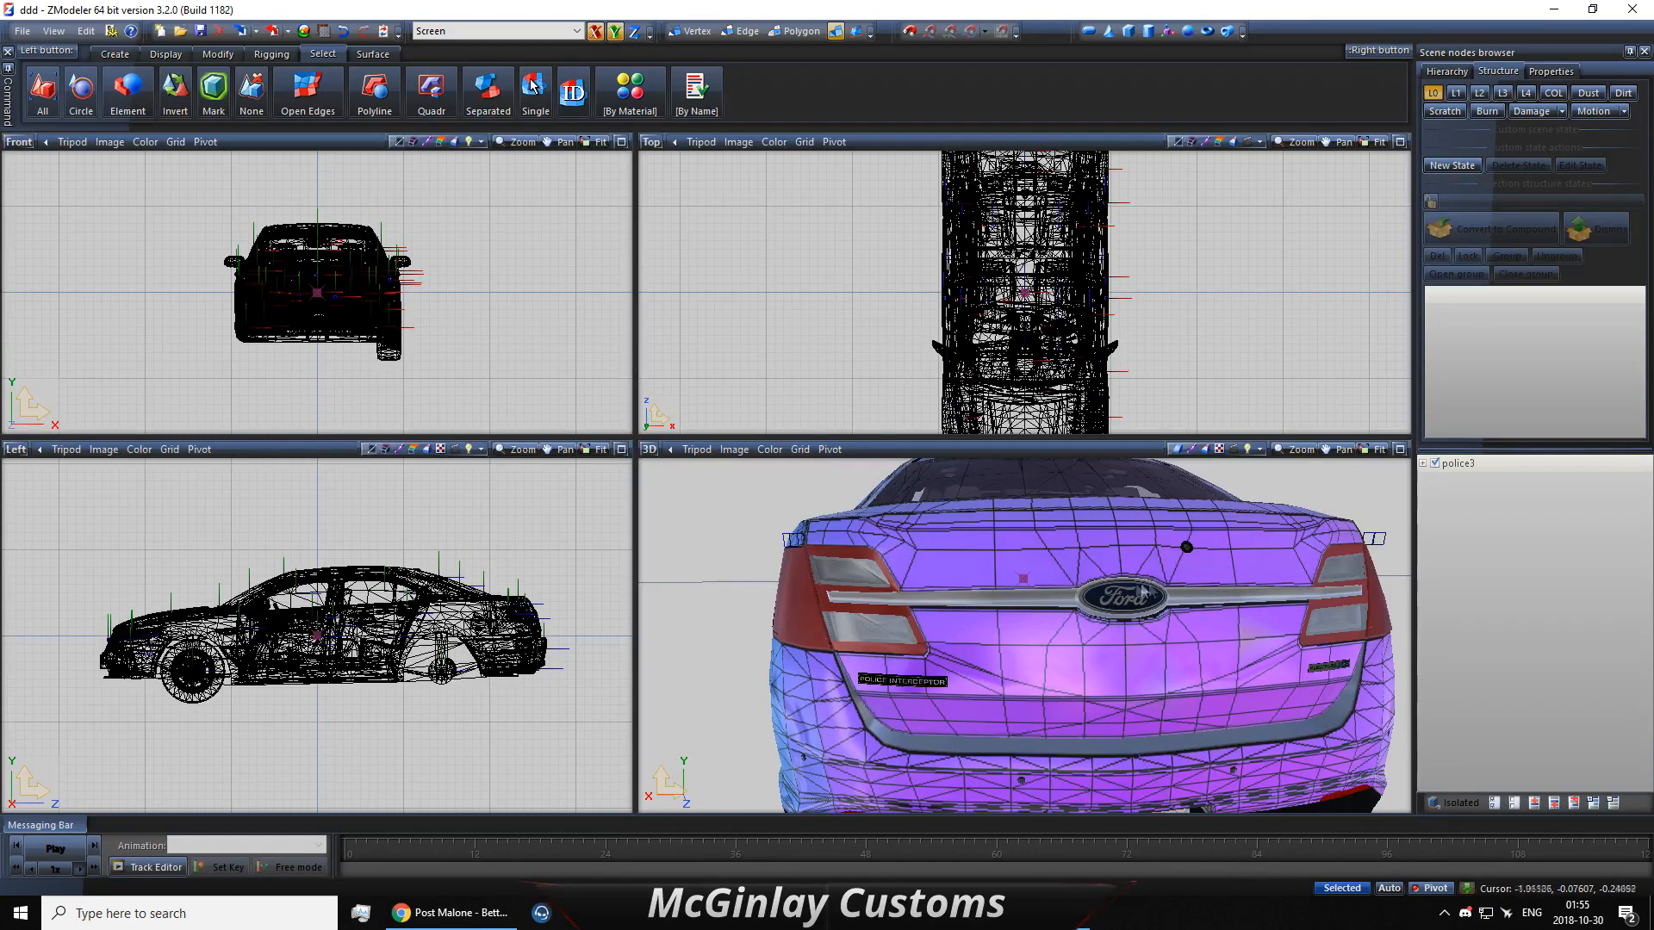
middle_drag(1287, 570, 1248, 591)
scroll(1278, 567, down, 2)
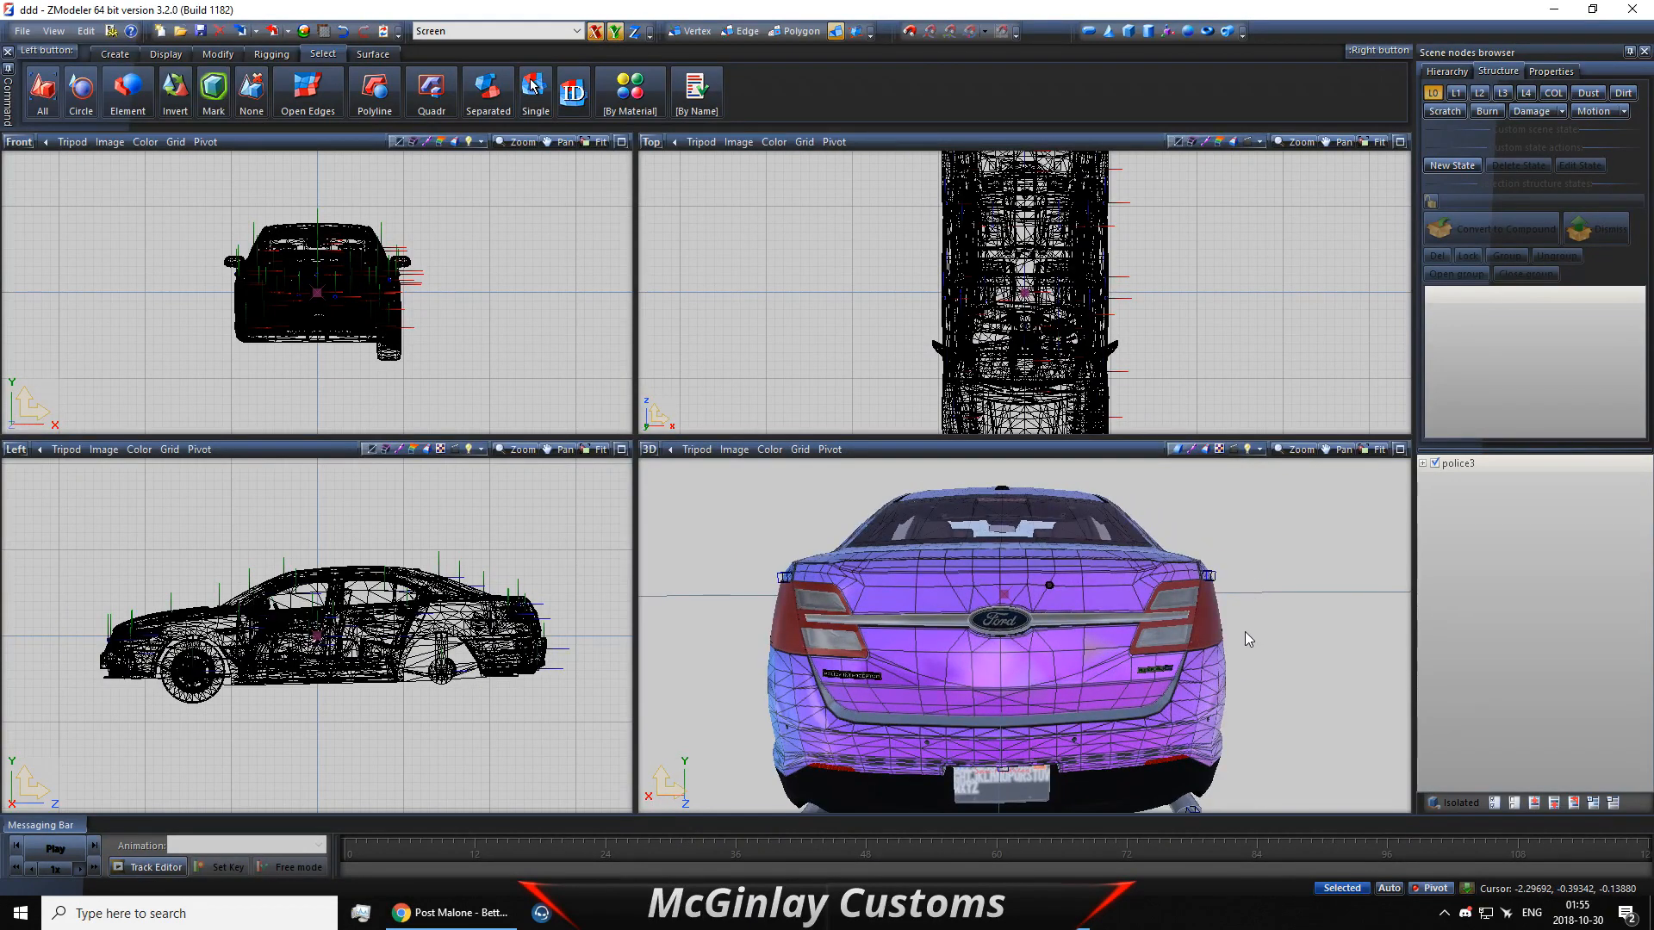
Step: Create a new material in the Material Browser and name it reverselights
click(303, 32)
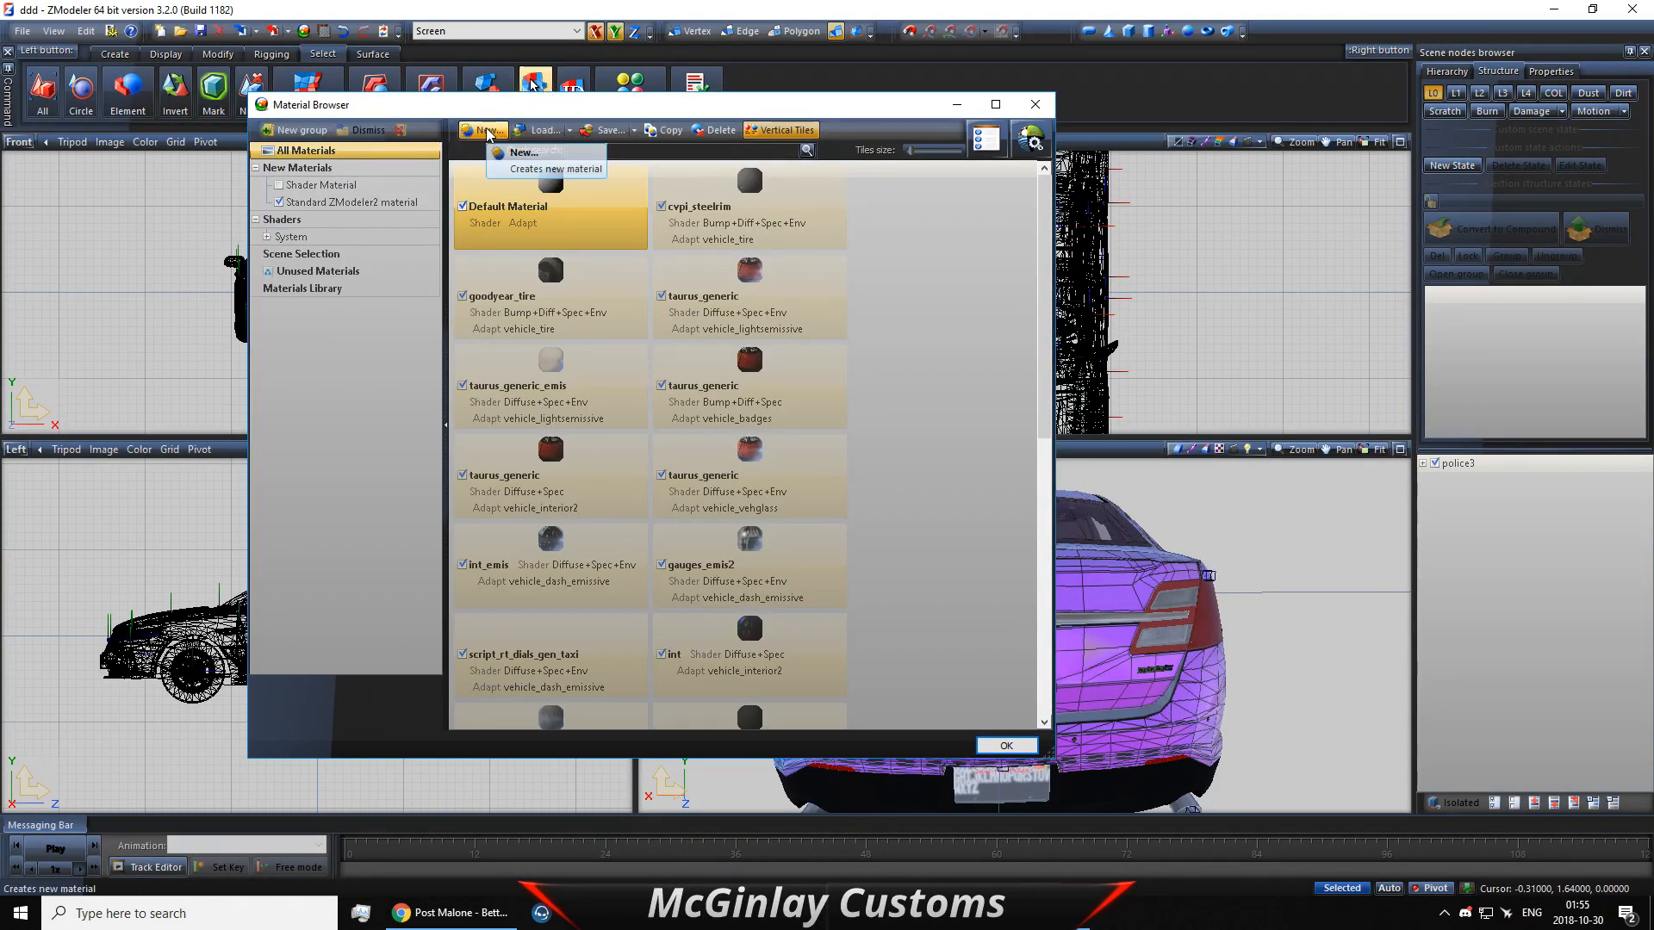
click(1035, 105)
click(342, 32)
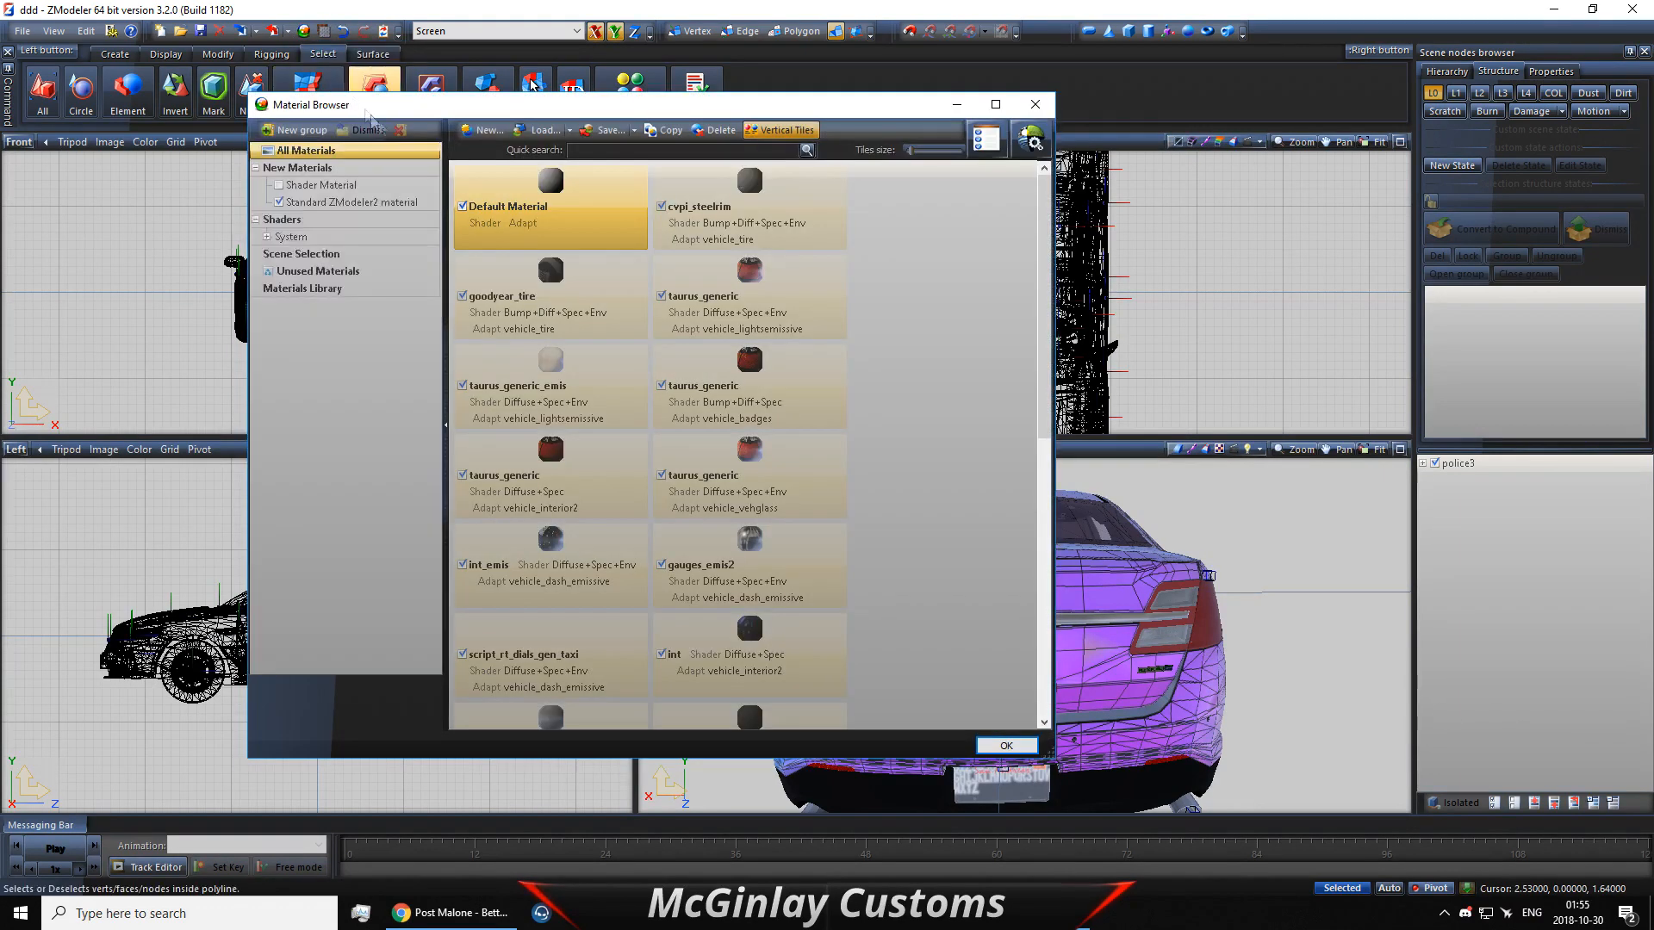
click(487, 131)
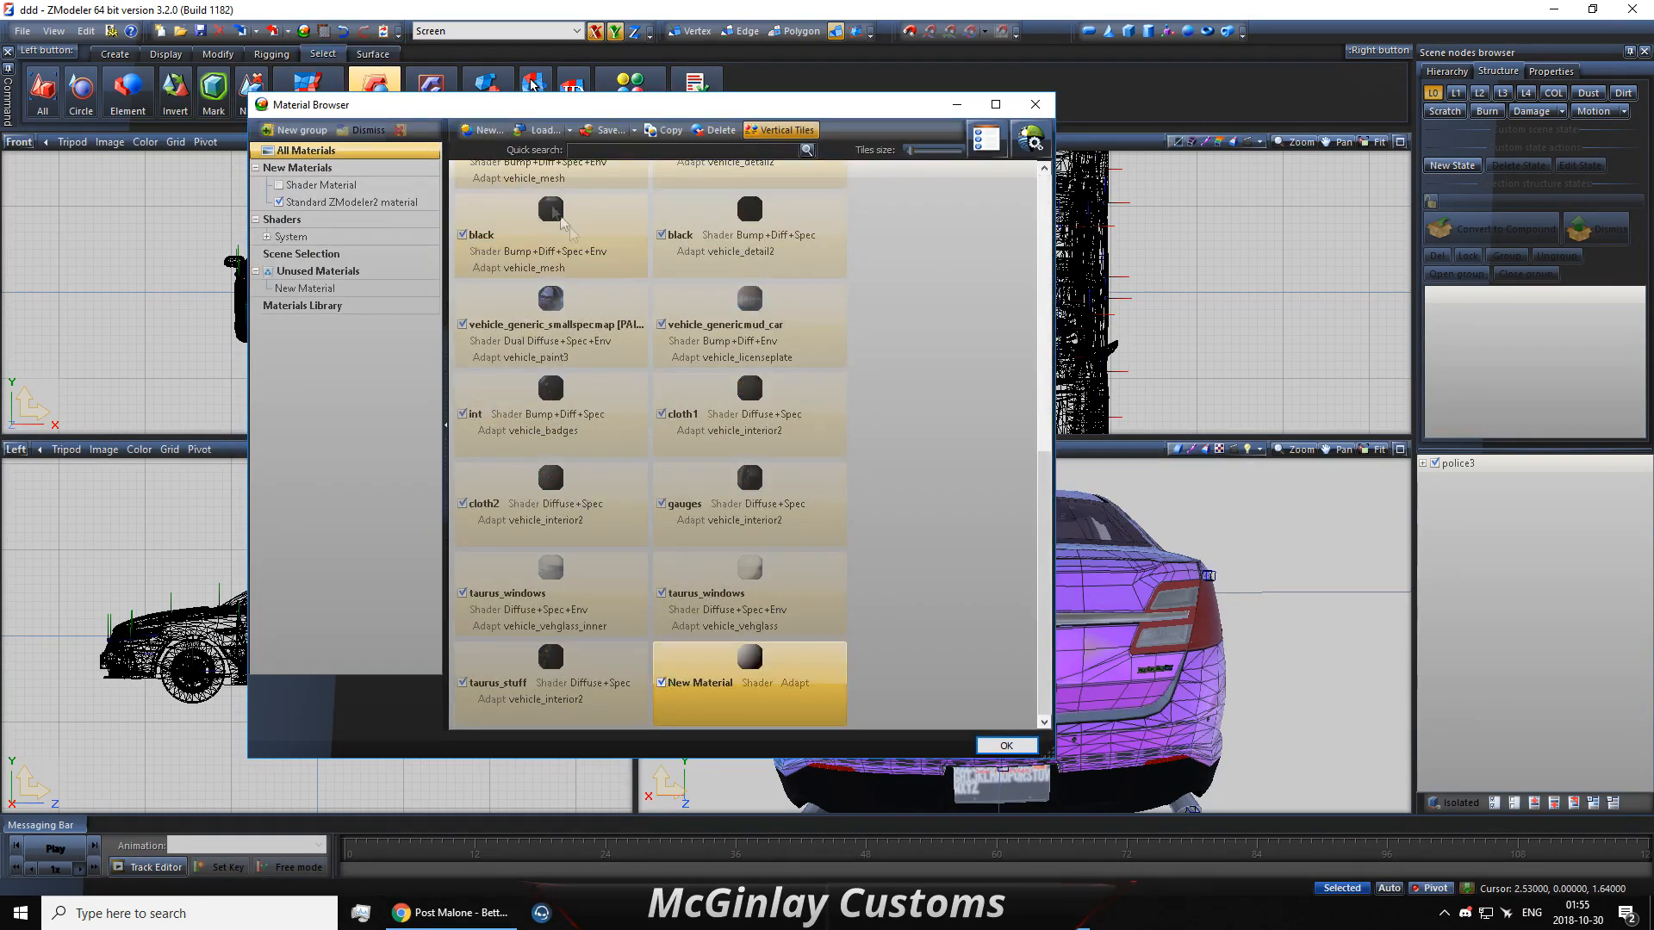
click(733, 685)
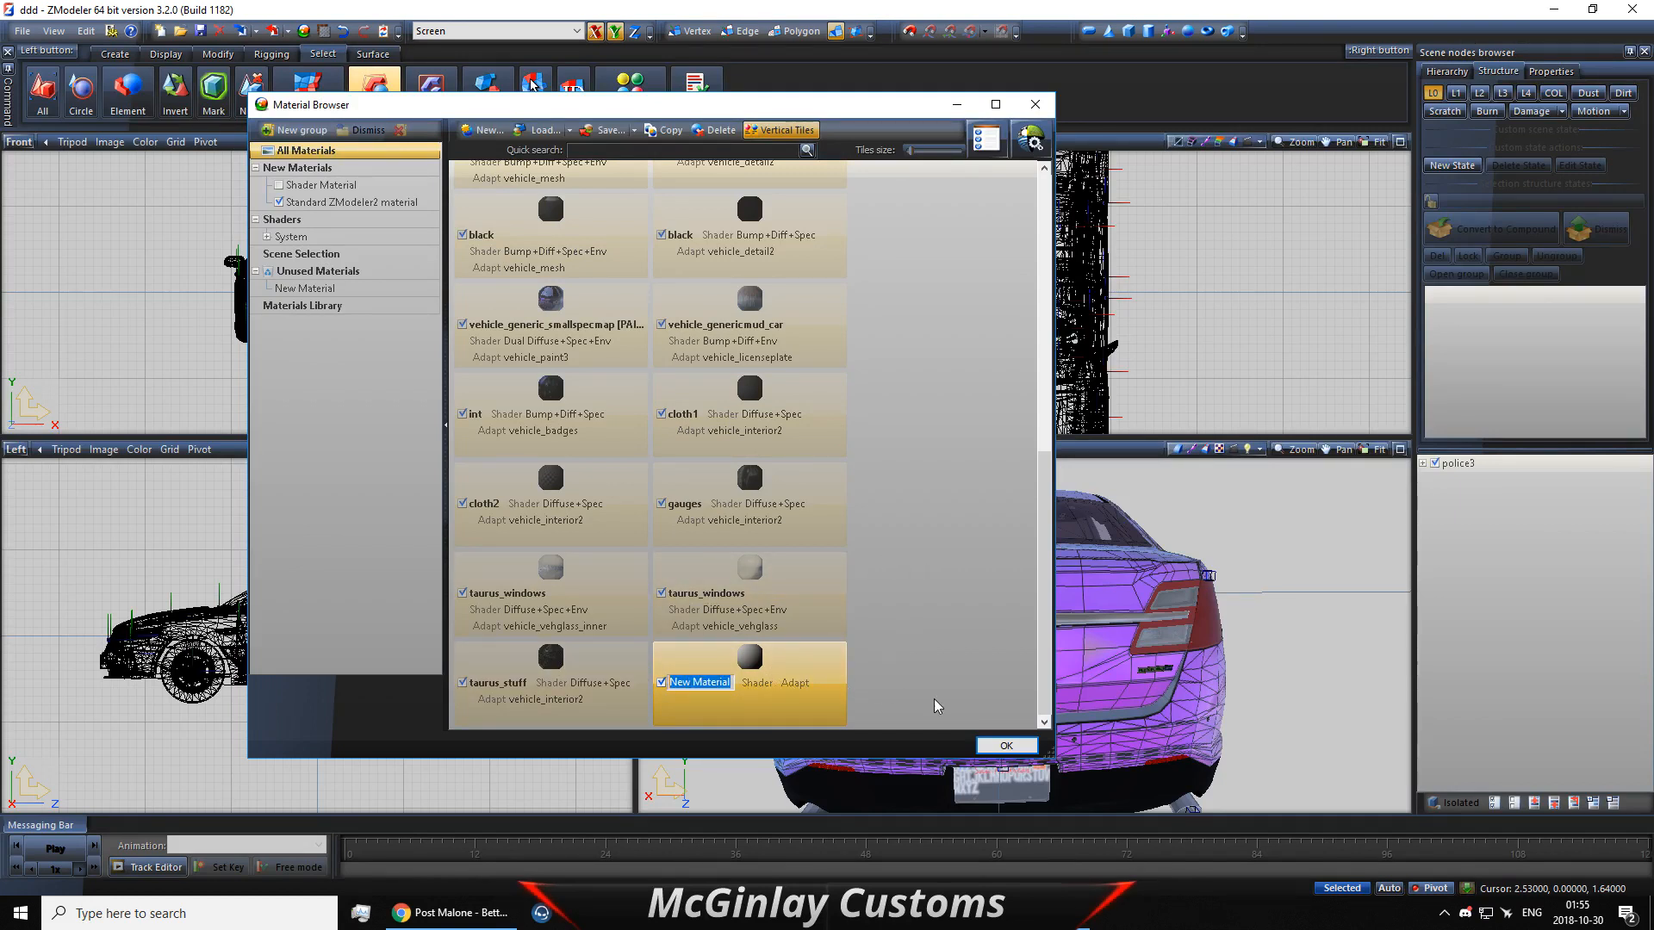
text(reverselights)
key(Return)
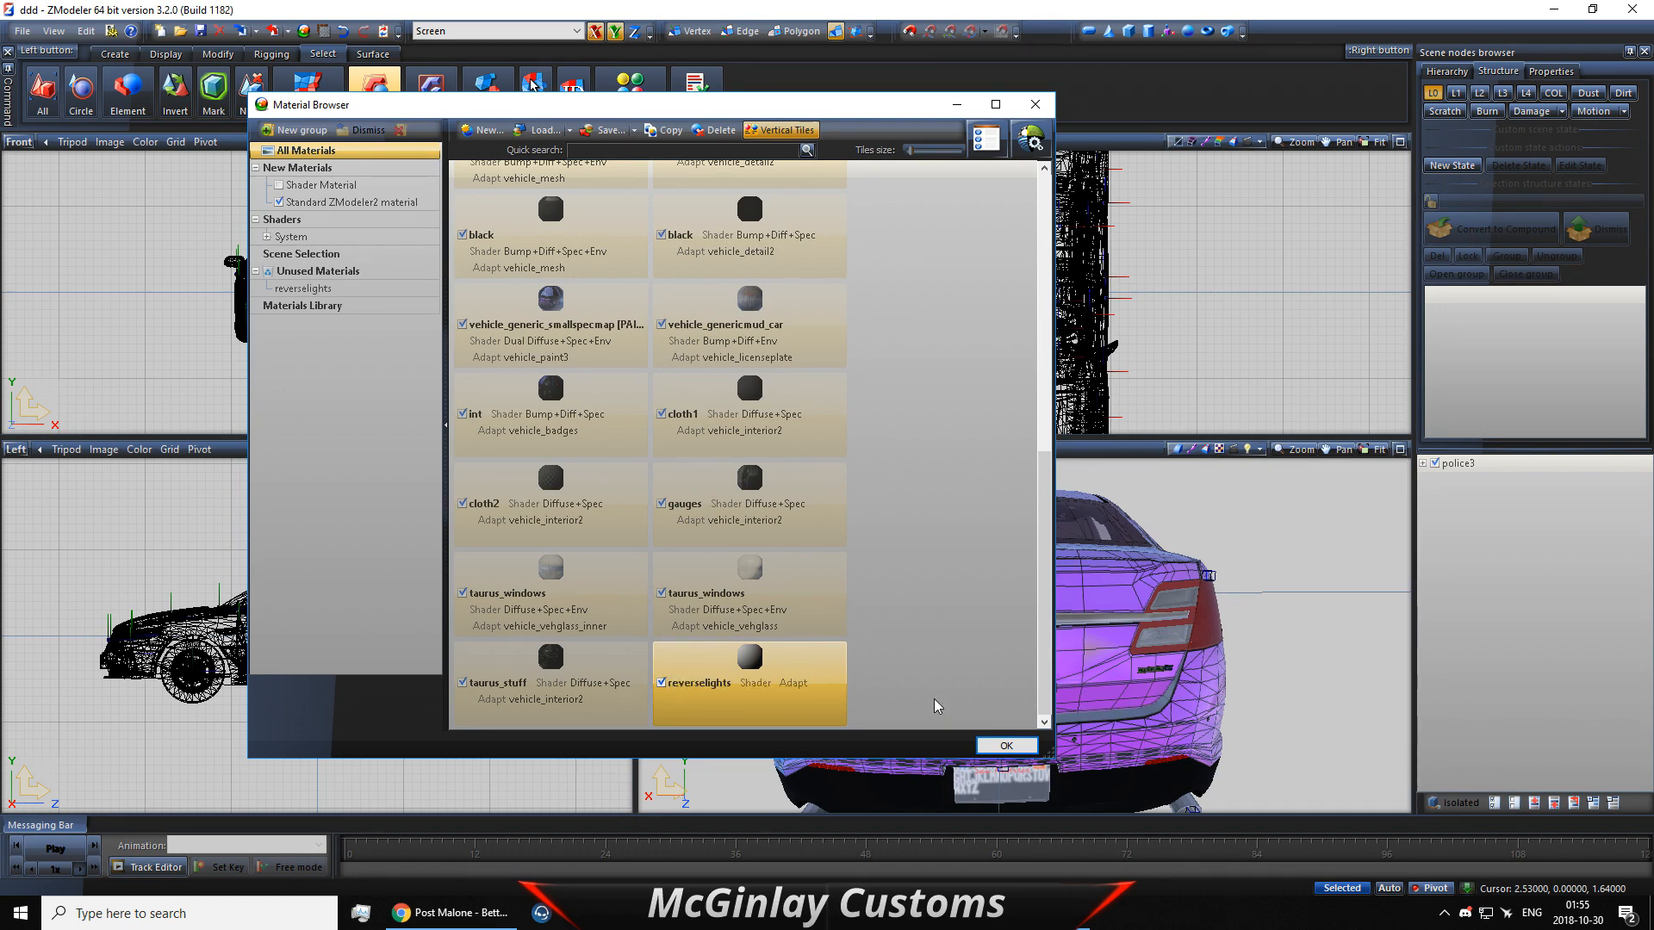
Step: Apply the GTAV vehicle generic preset vehicle_lightsemissive to the reverselights material and move it directly after Default Material
click(1031, 140)
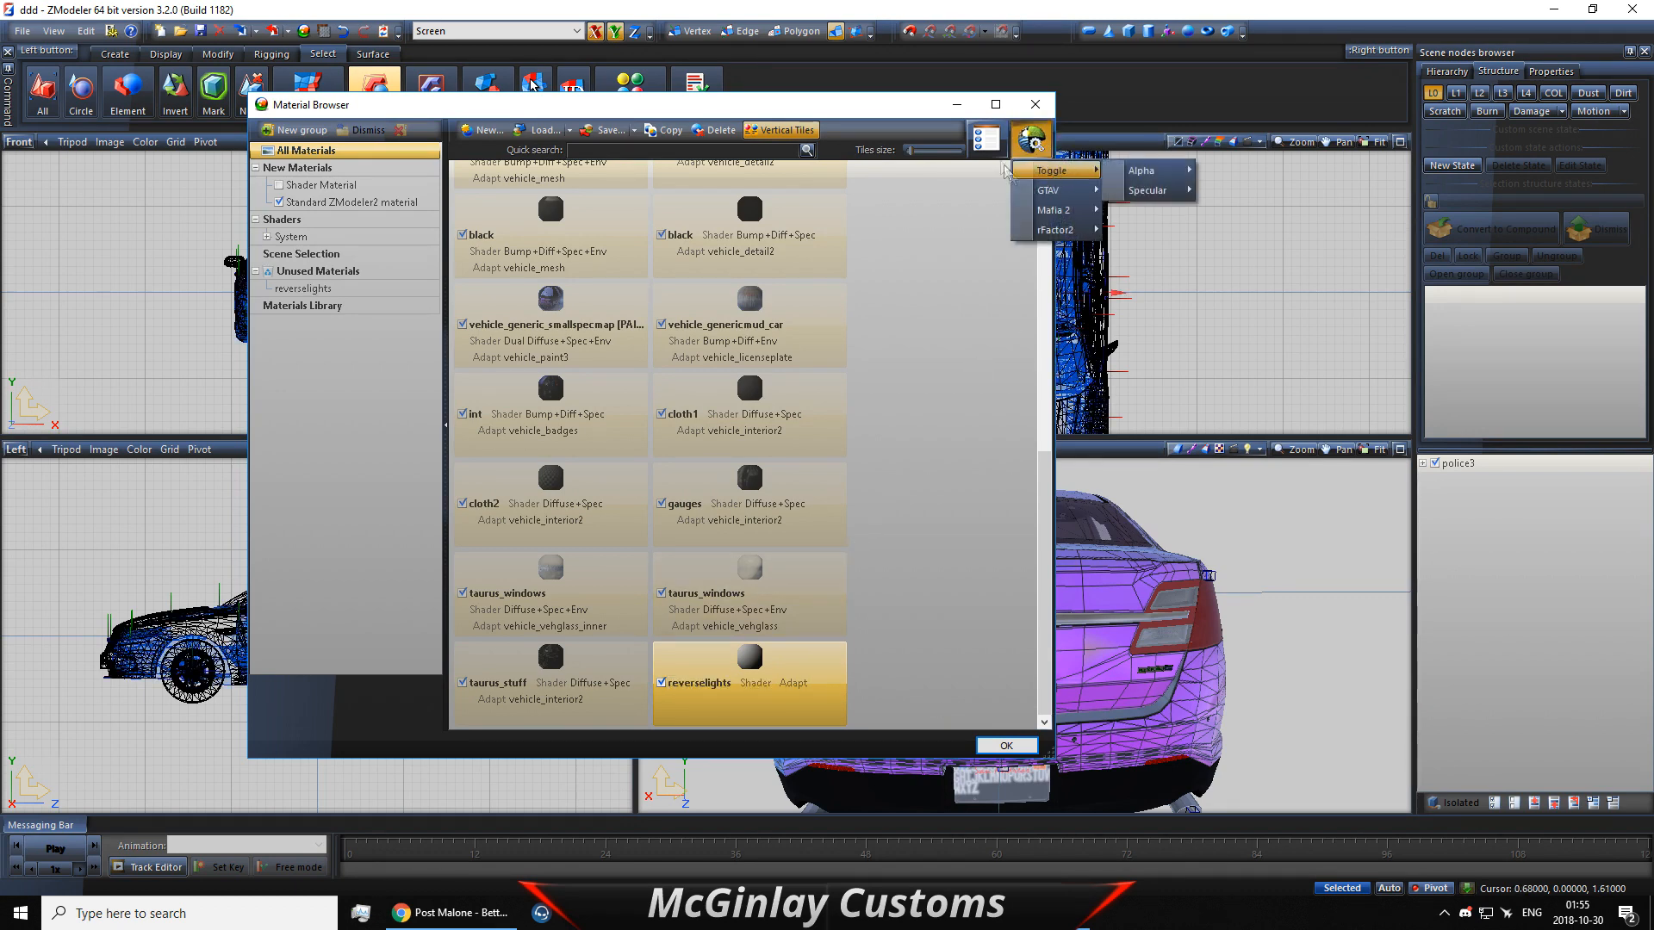
click(985, 228)
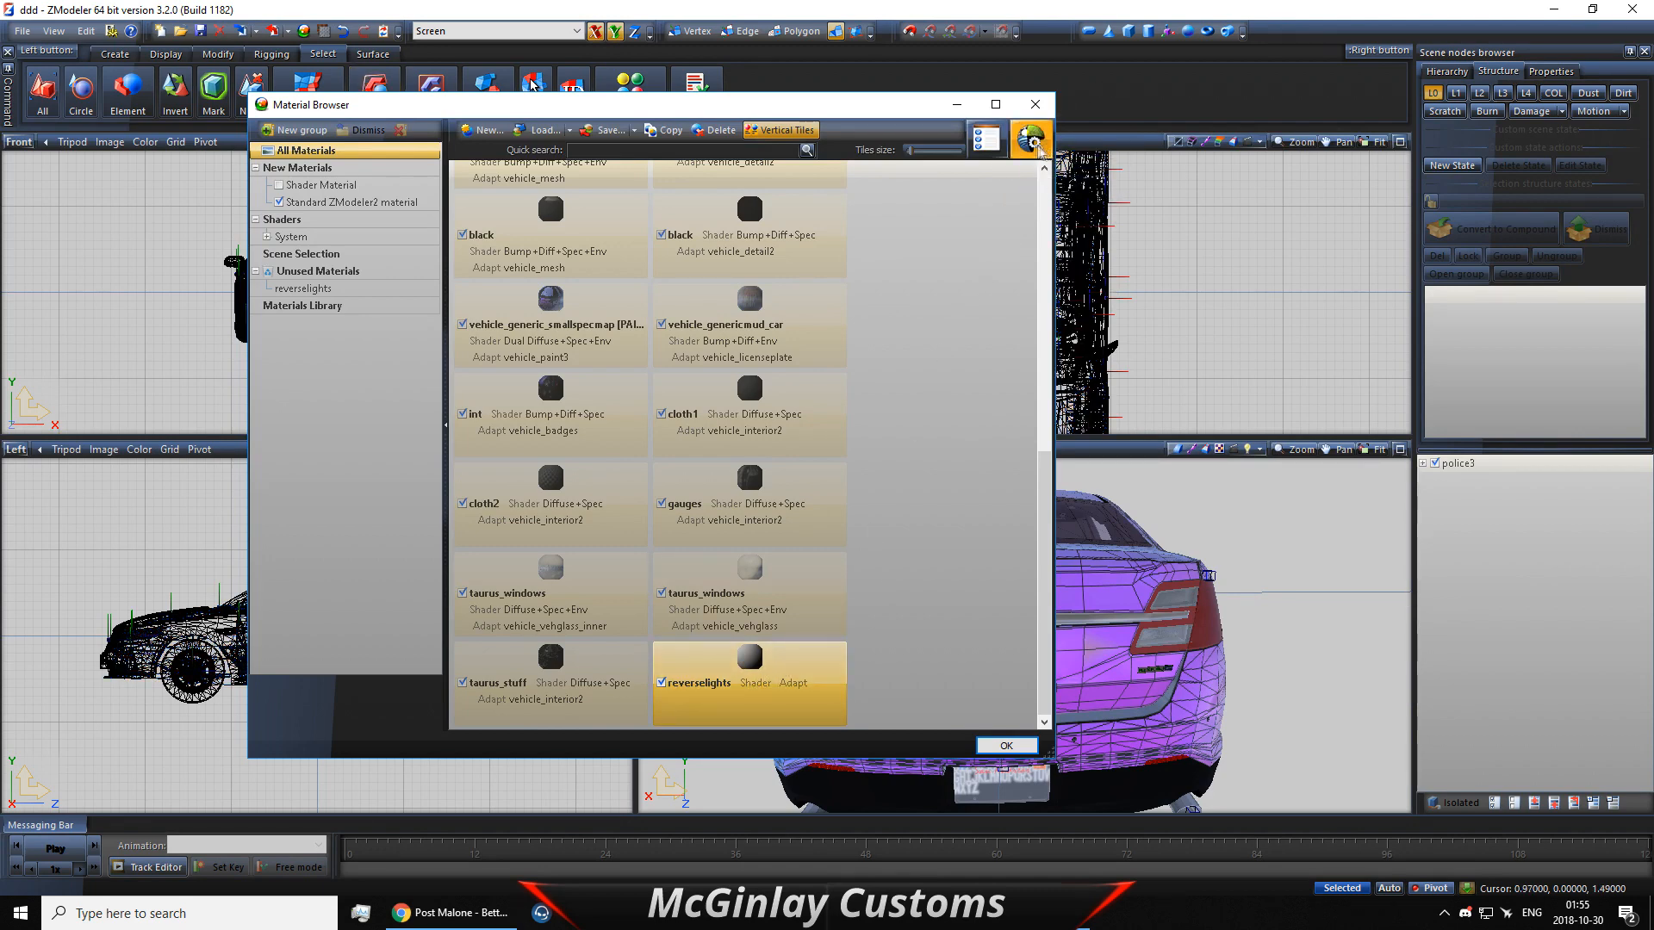
click(1034, 142)
mouse_move(1048, 190)
mouse_move(1161, 289)
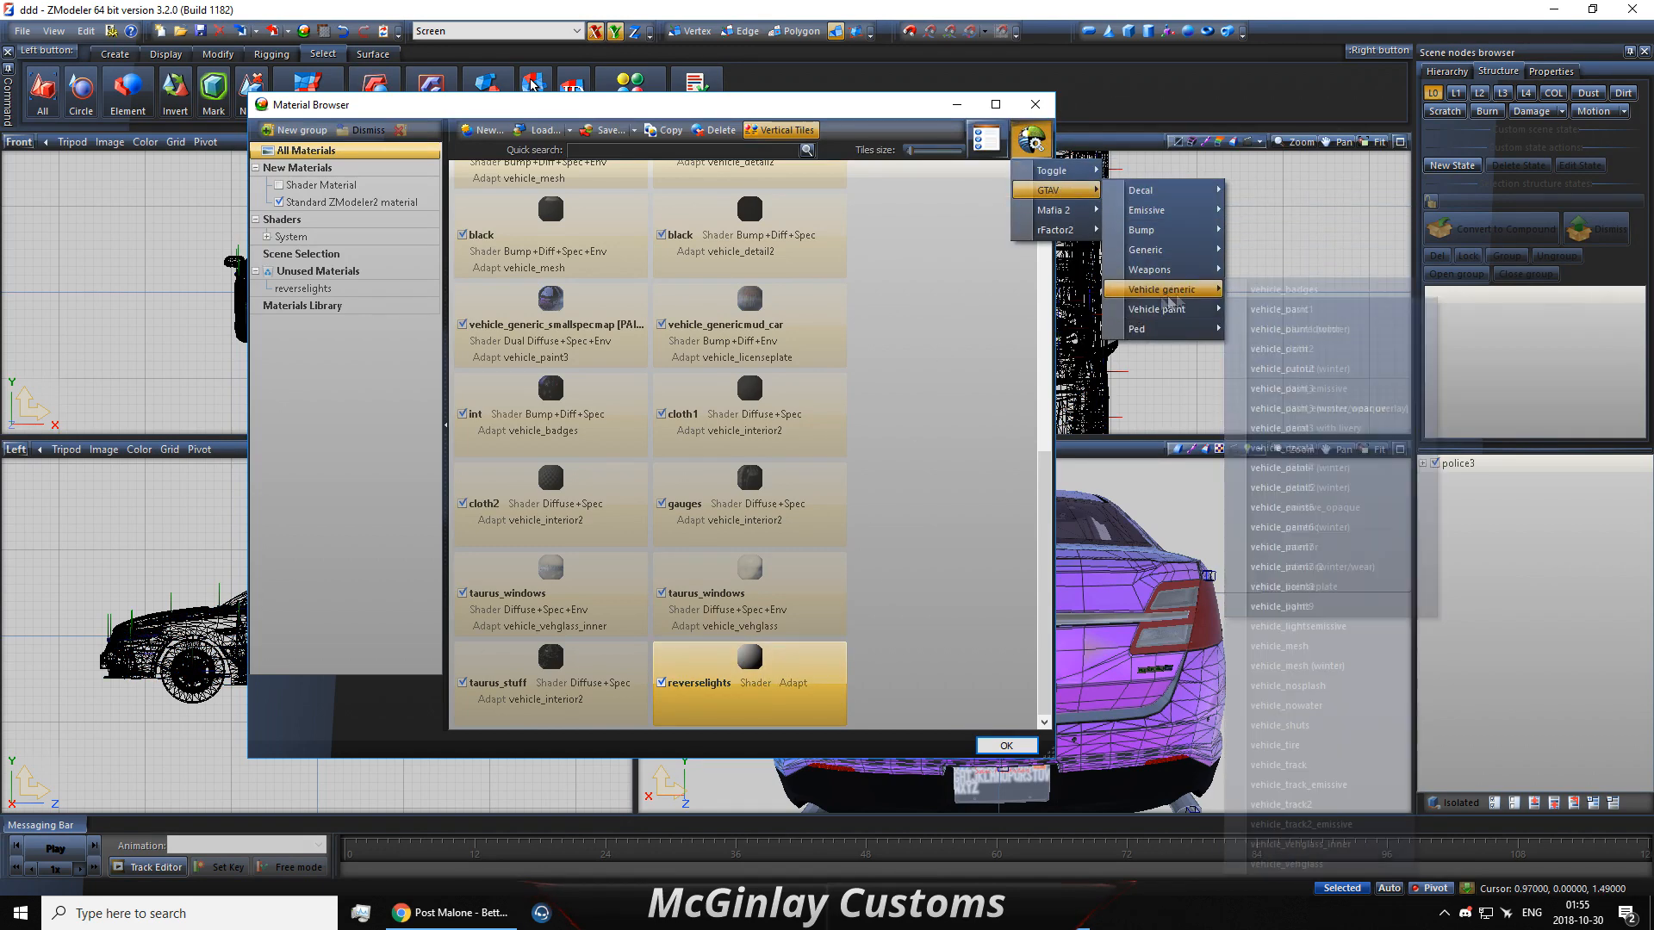
click(1298, 626)
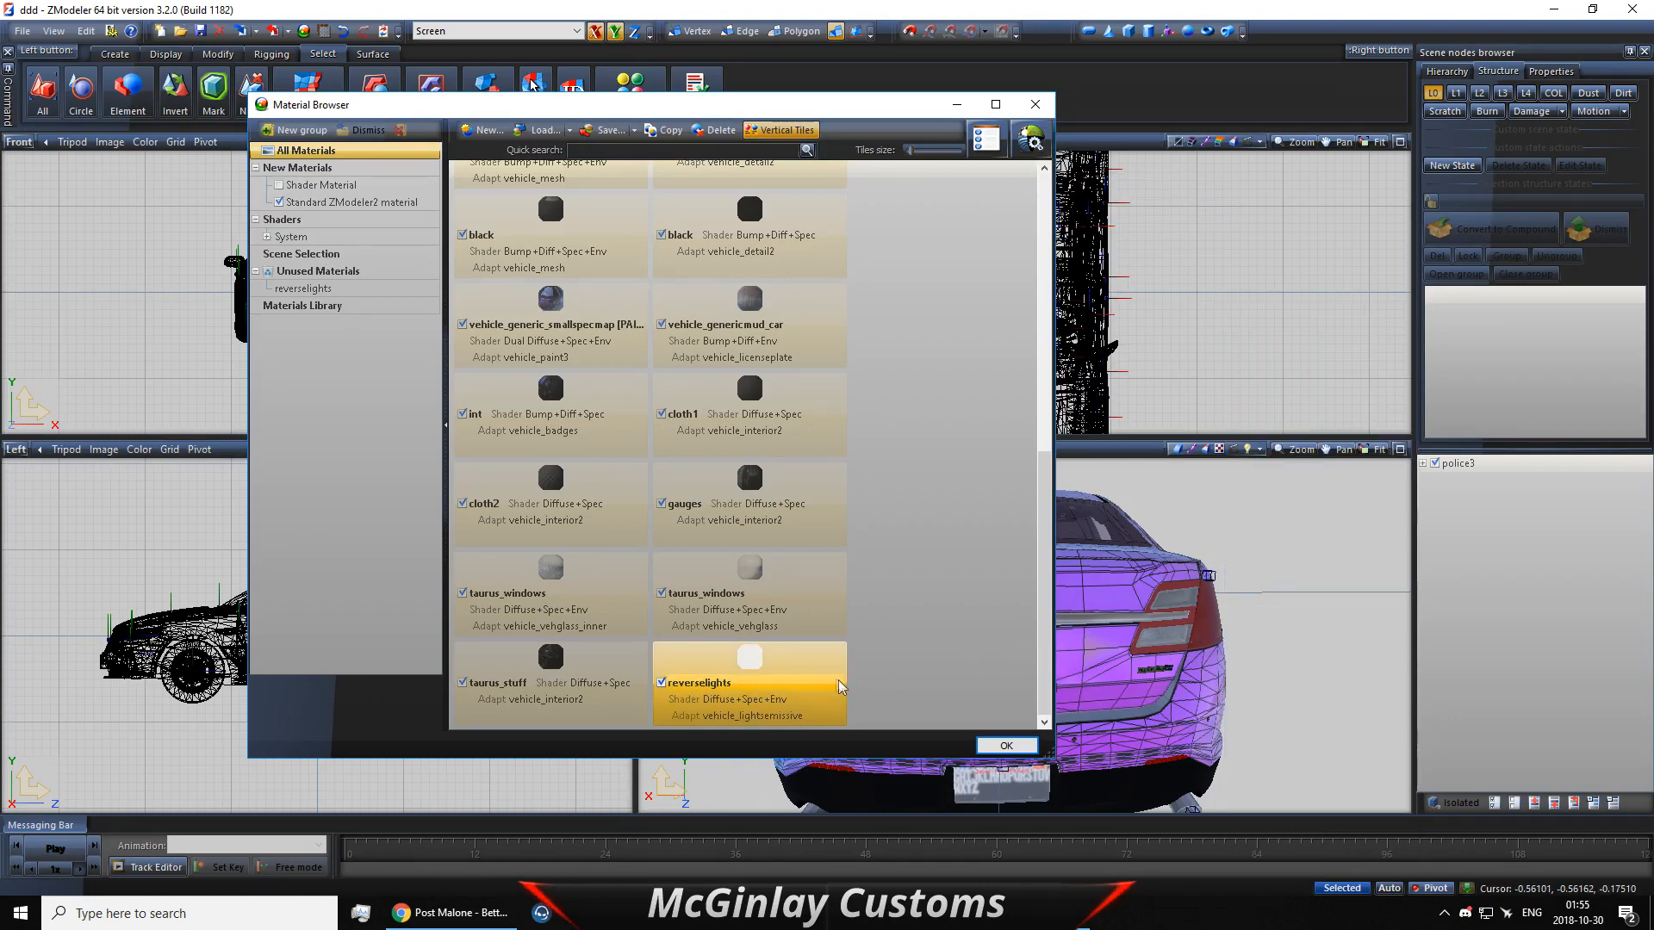
drag(710, 663, 650, 182)
scroll(739, 632, up, 4)
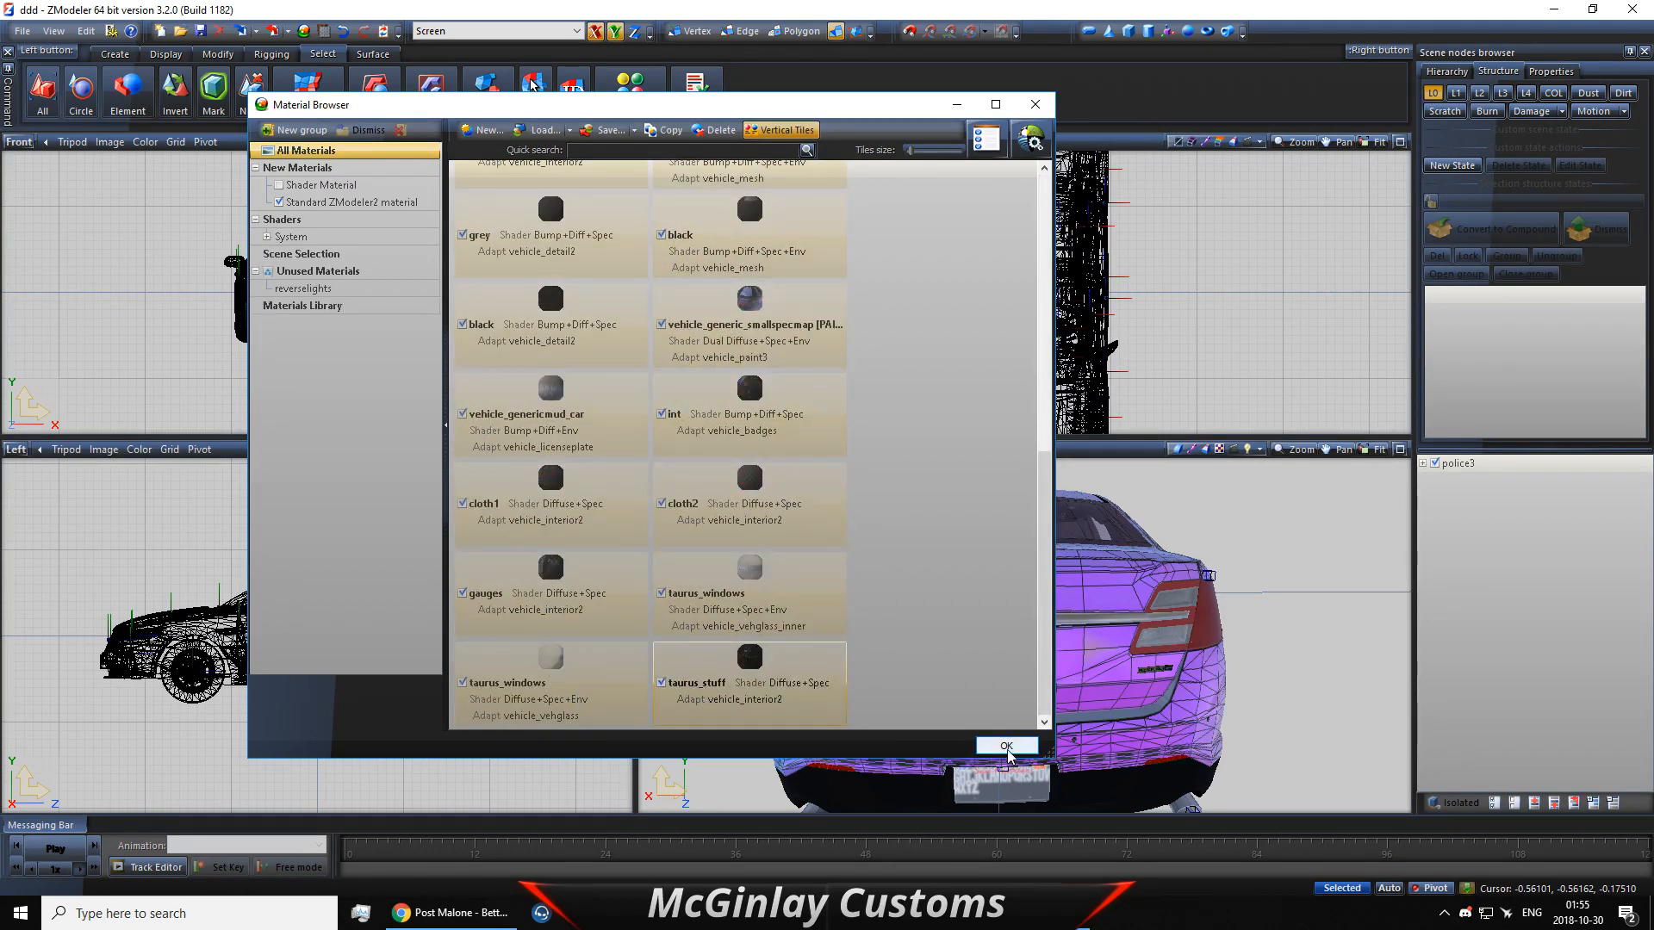
Step: Load FS_VALOR2_ from the Textures folder as the reverselights material's DETAIL texture map, then close the material windows
double_click(782, 199)
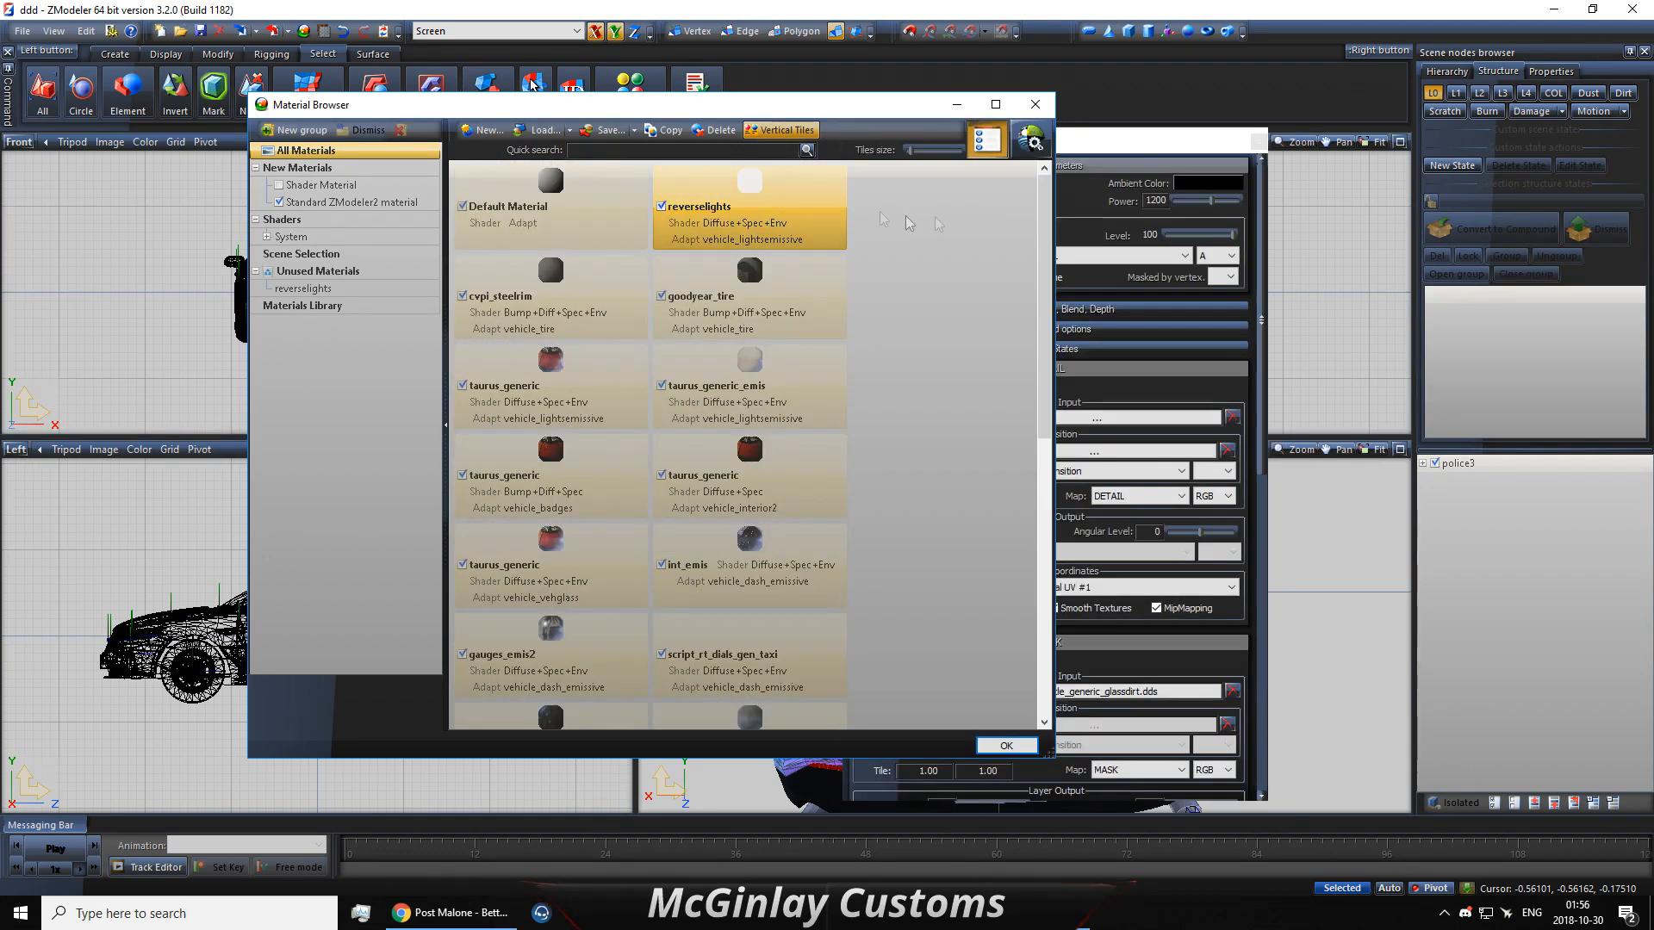
drag(1124, 139, 1339, 103)
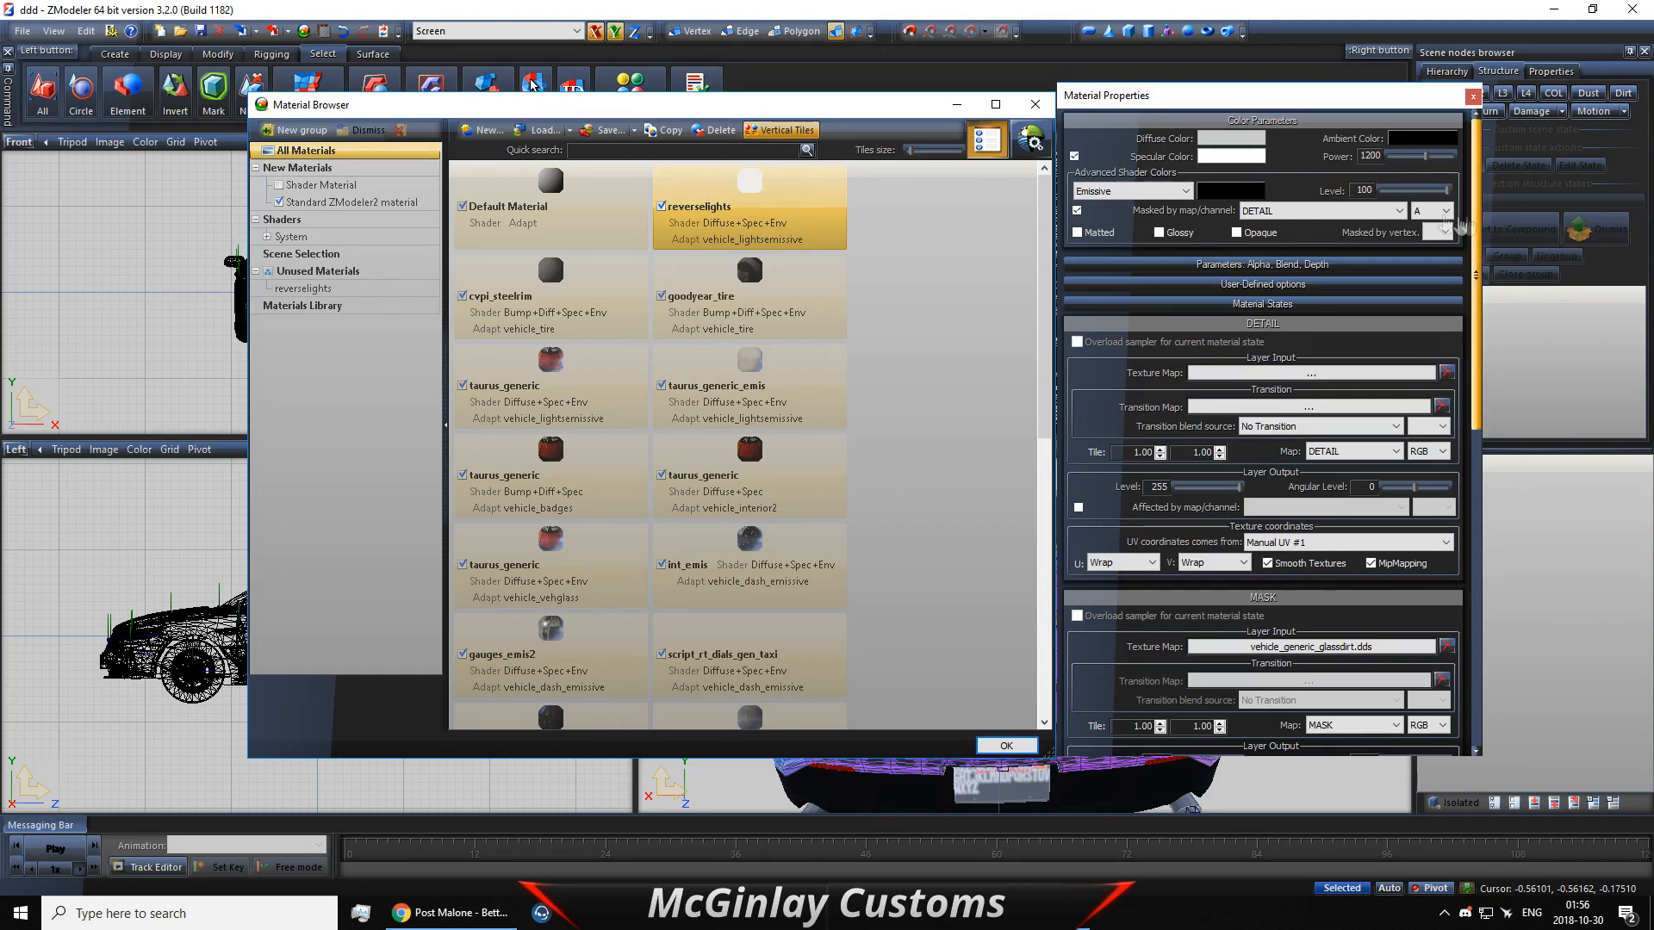
scroll(1482, 246, down, 3)
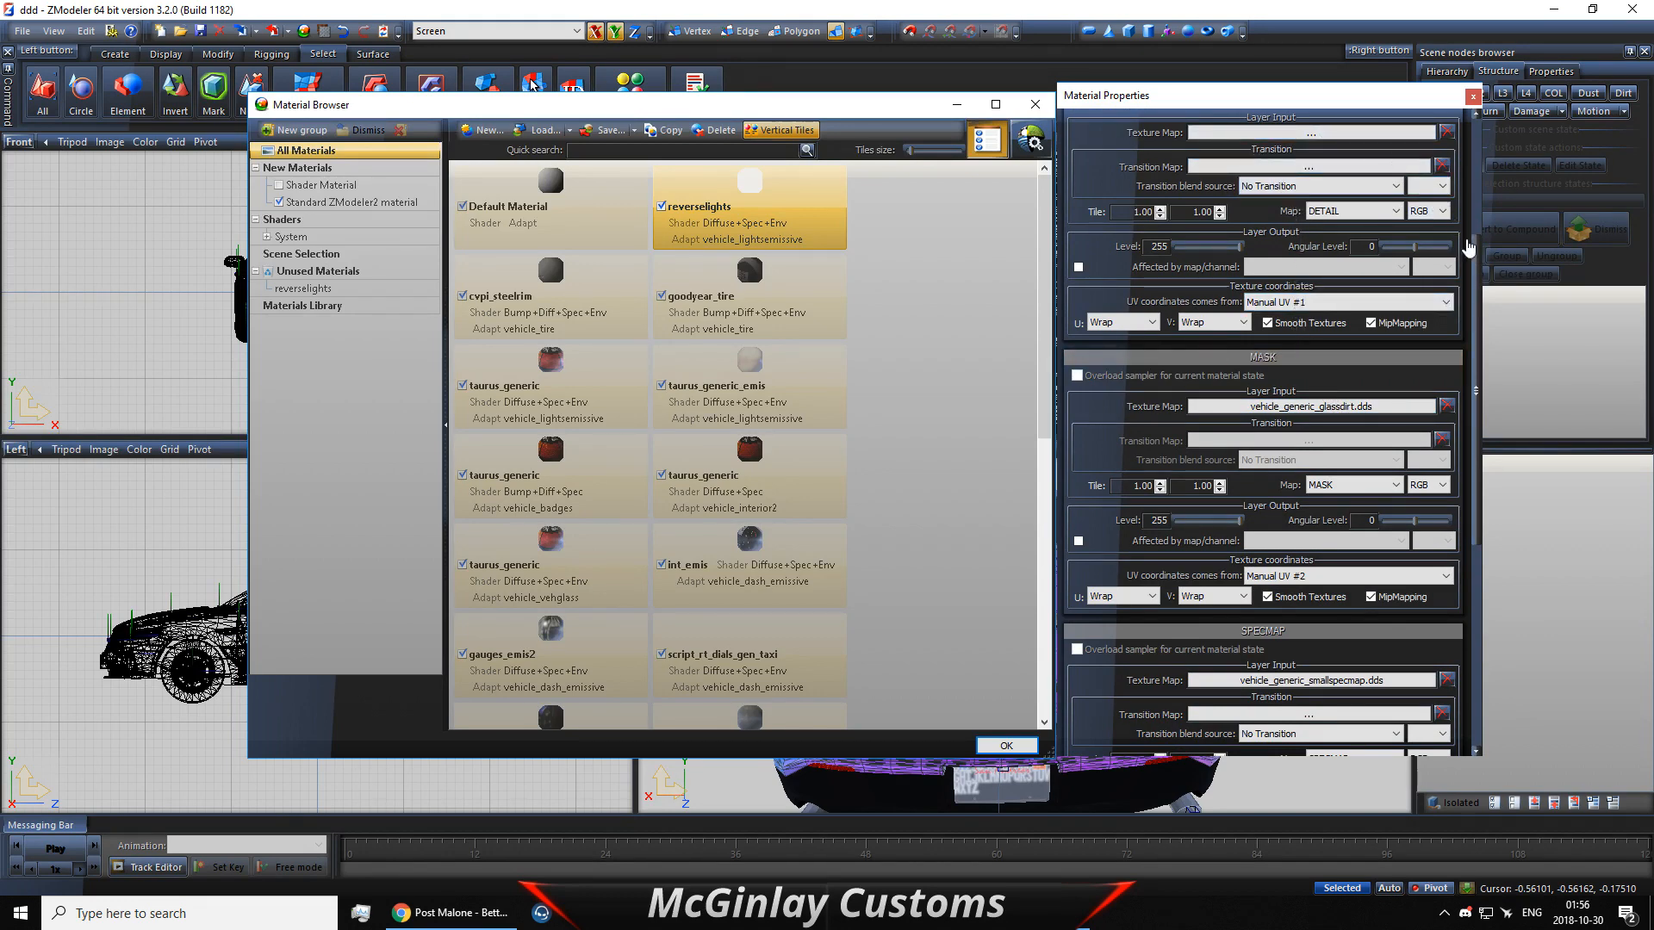
scroll(1299, 220, up, 2)
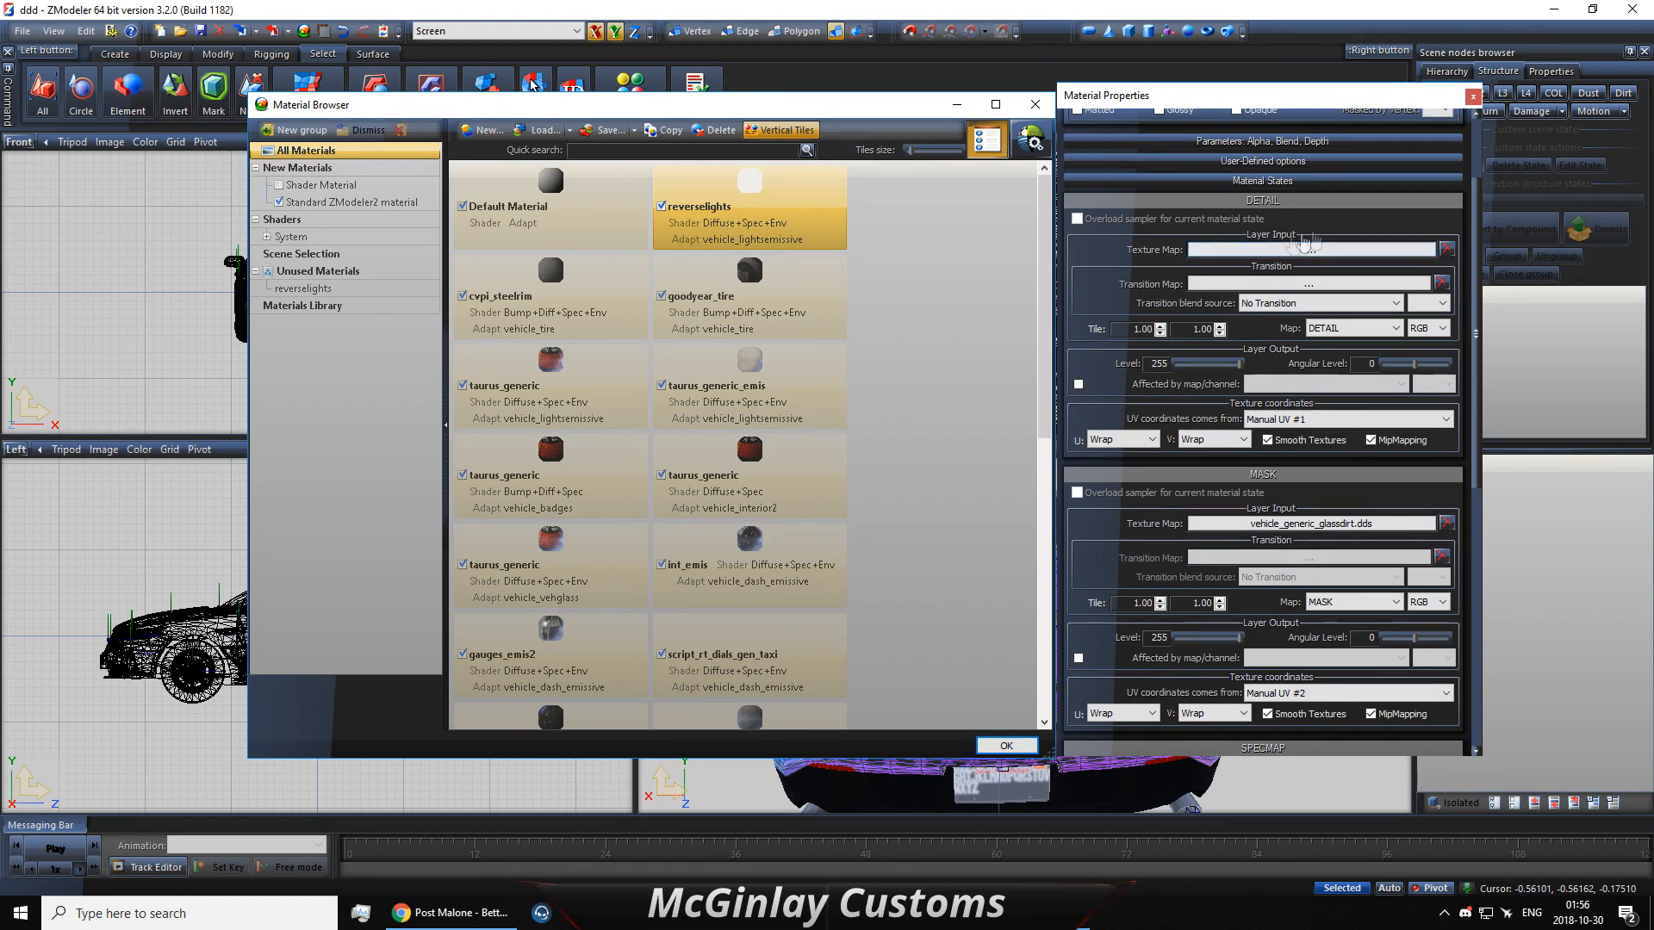
click(1292, 251)
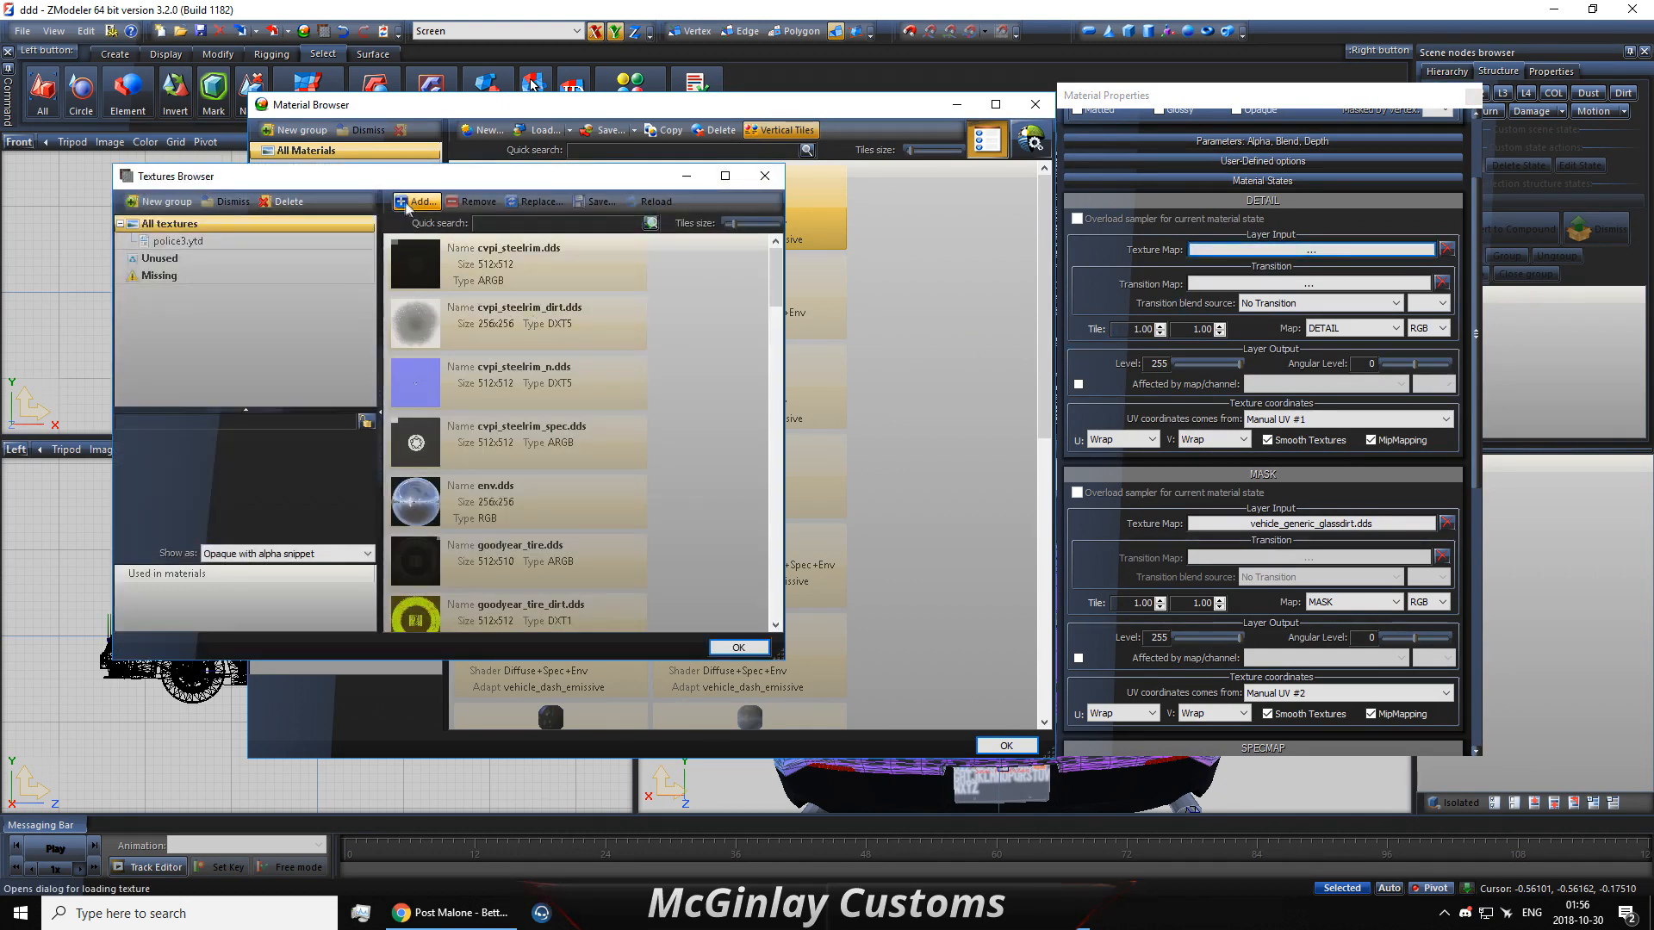
click(419, 201)
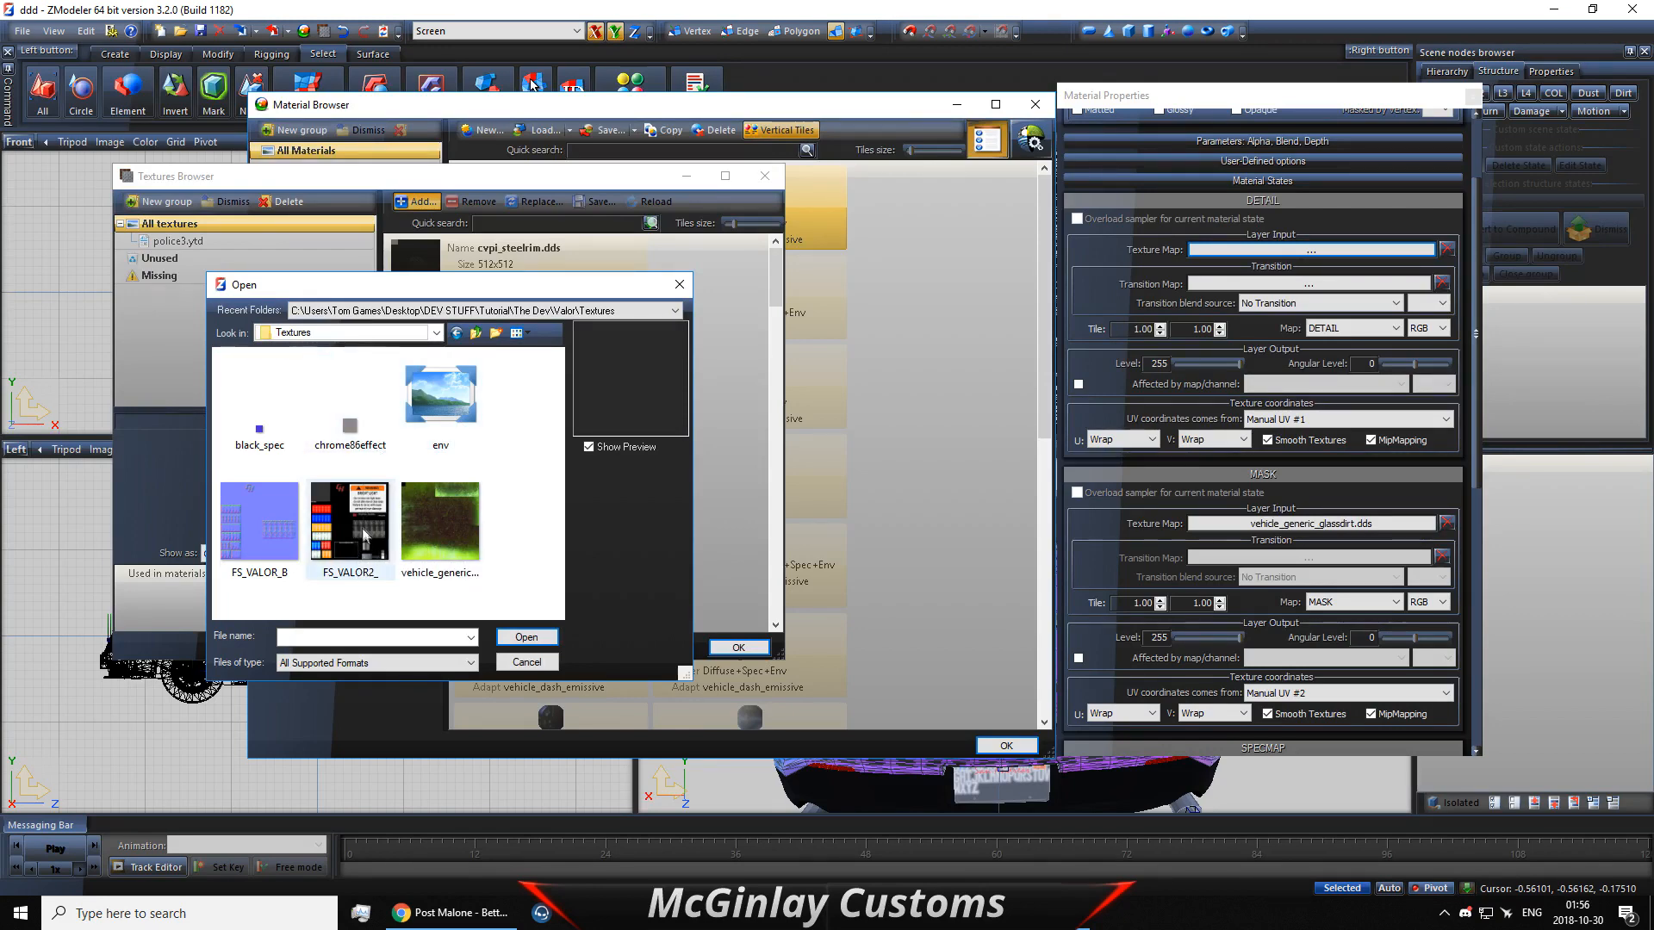
double_click(360, 535)
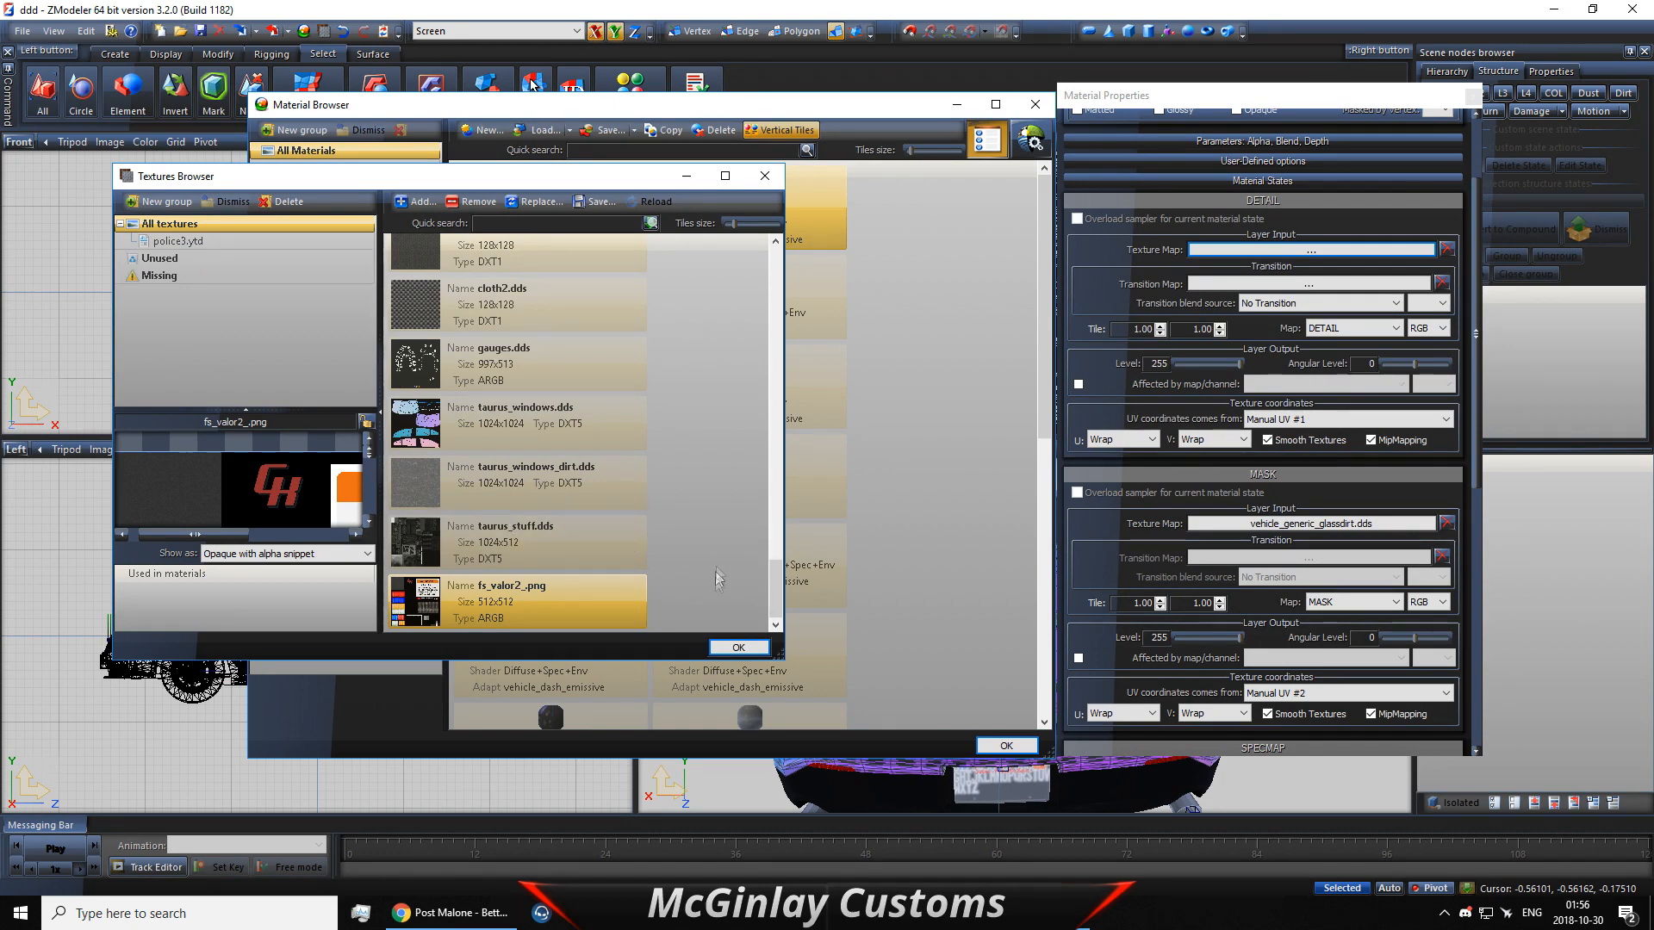
click(738, 647)
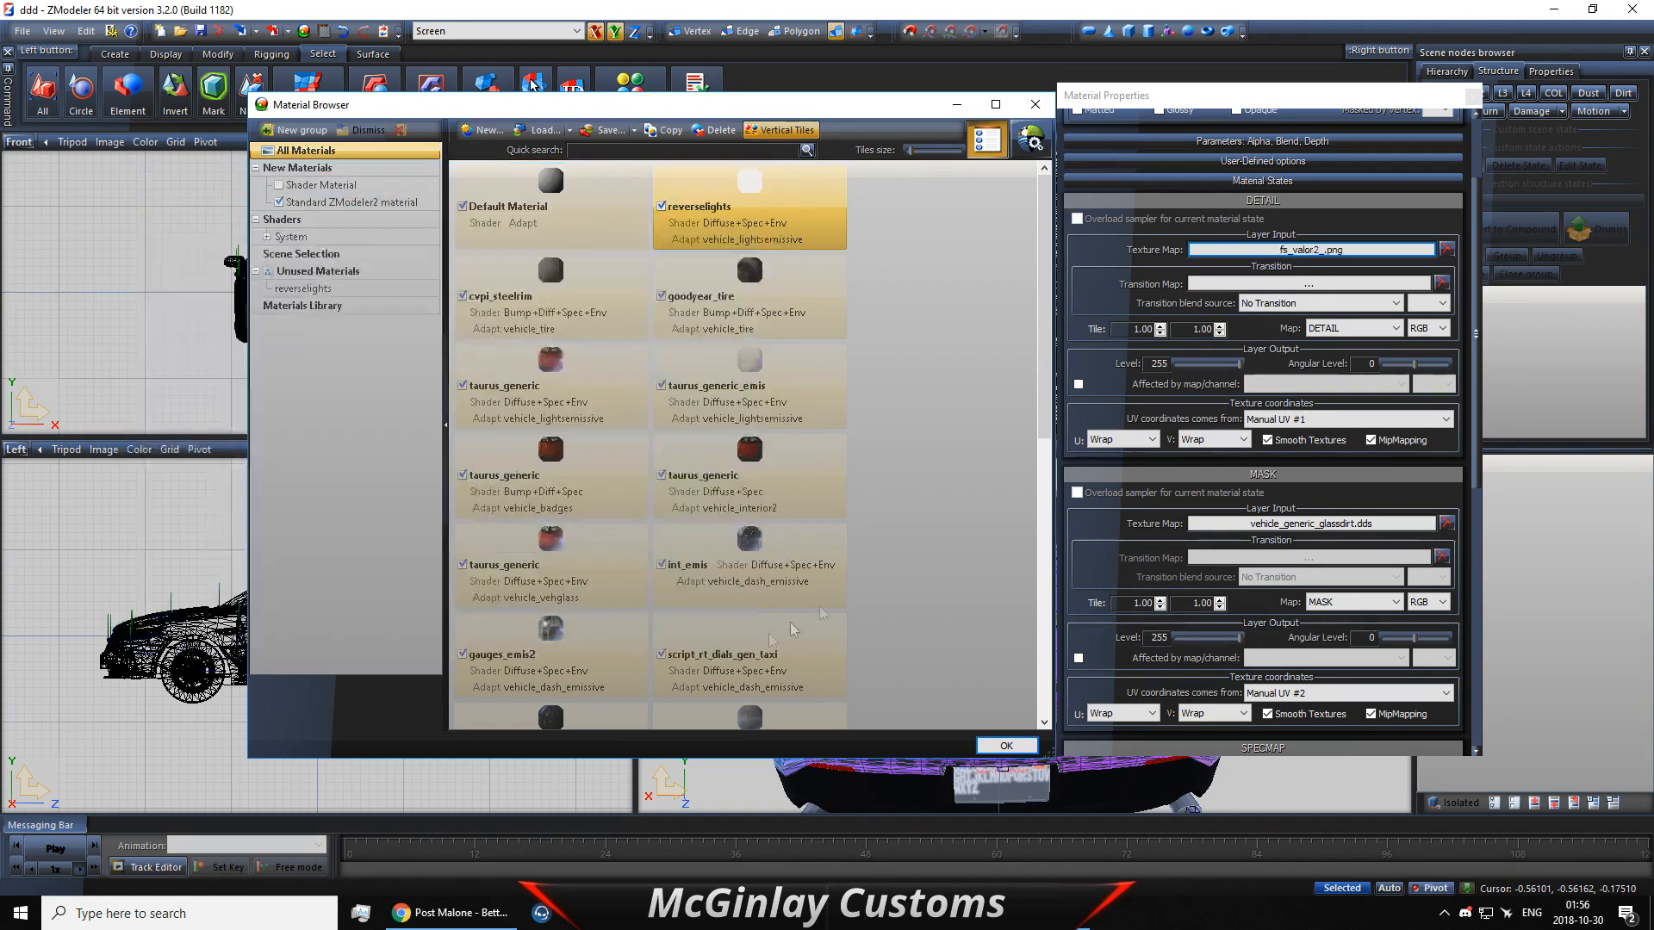
click(1461, 95)
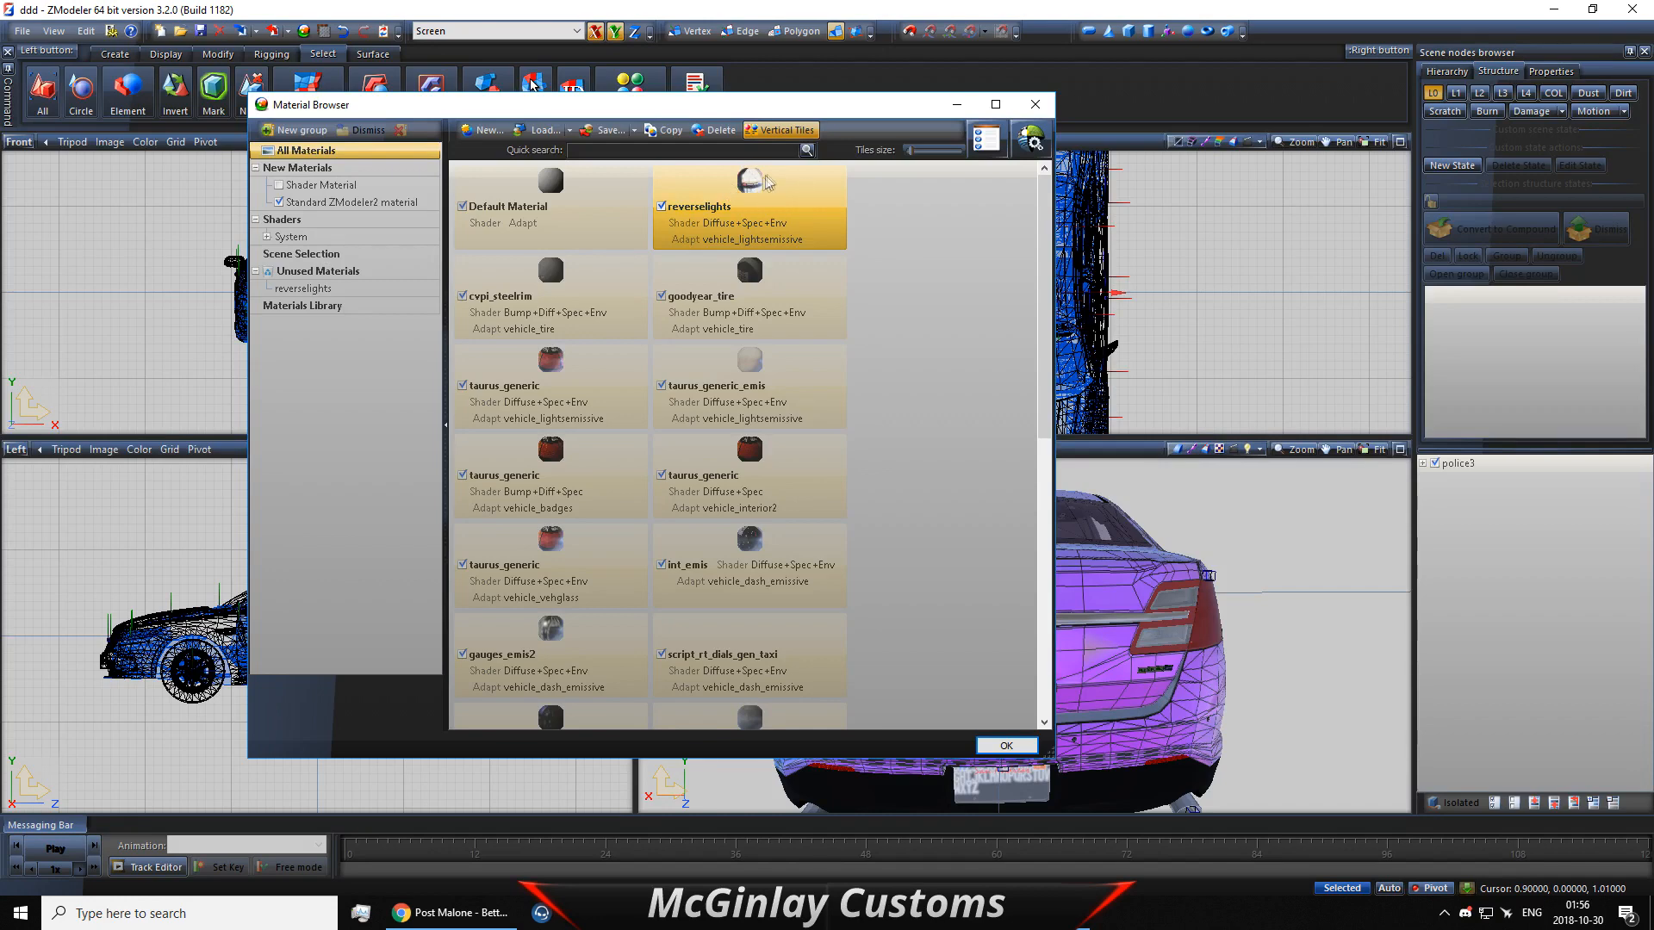
click(1006, 746)
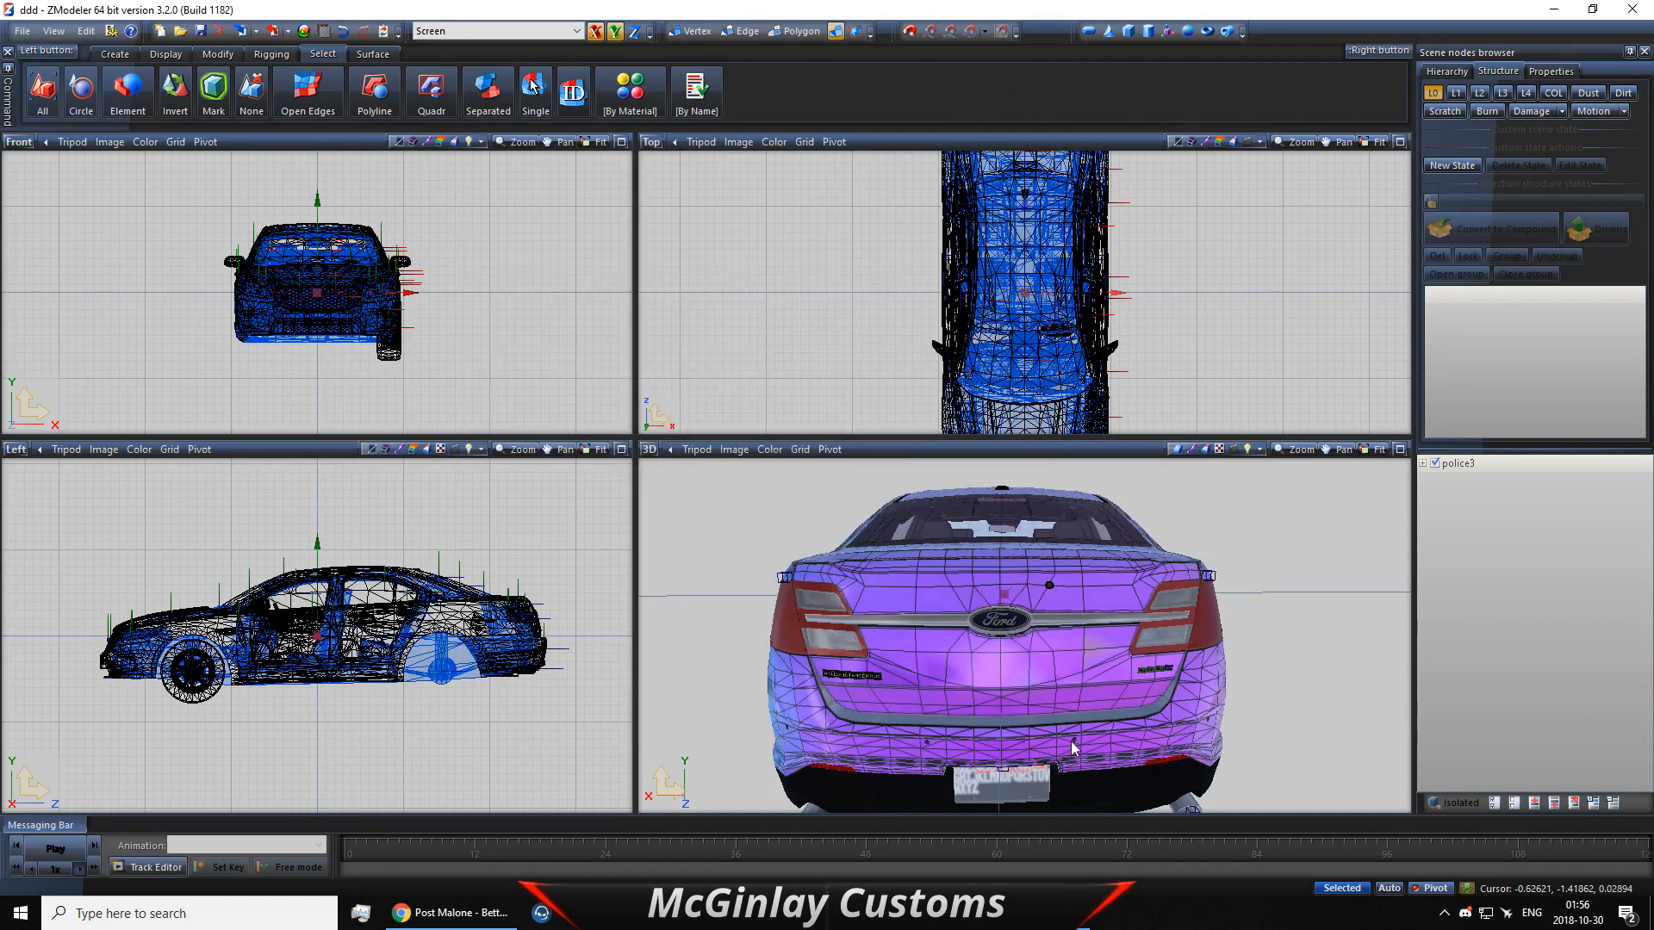
Step: Hide all parts of the police3 model and expand its chassis node in the full scene hierarchy
click(1423, 463)
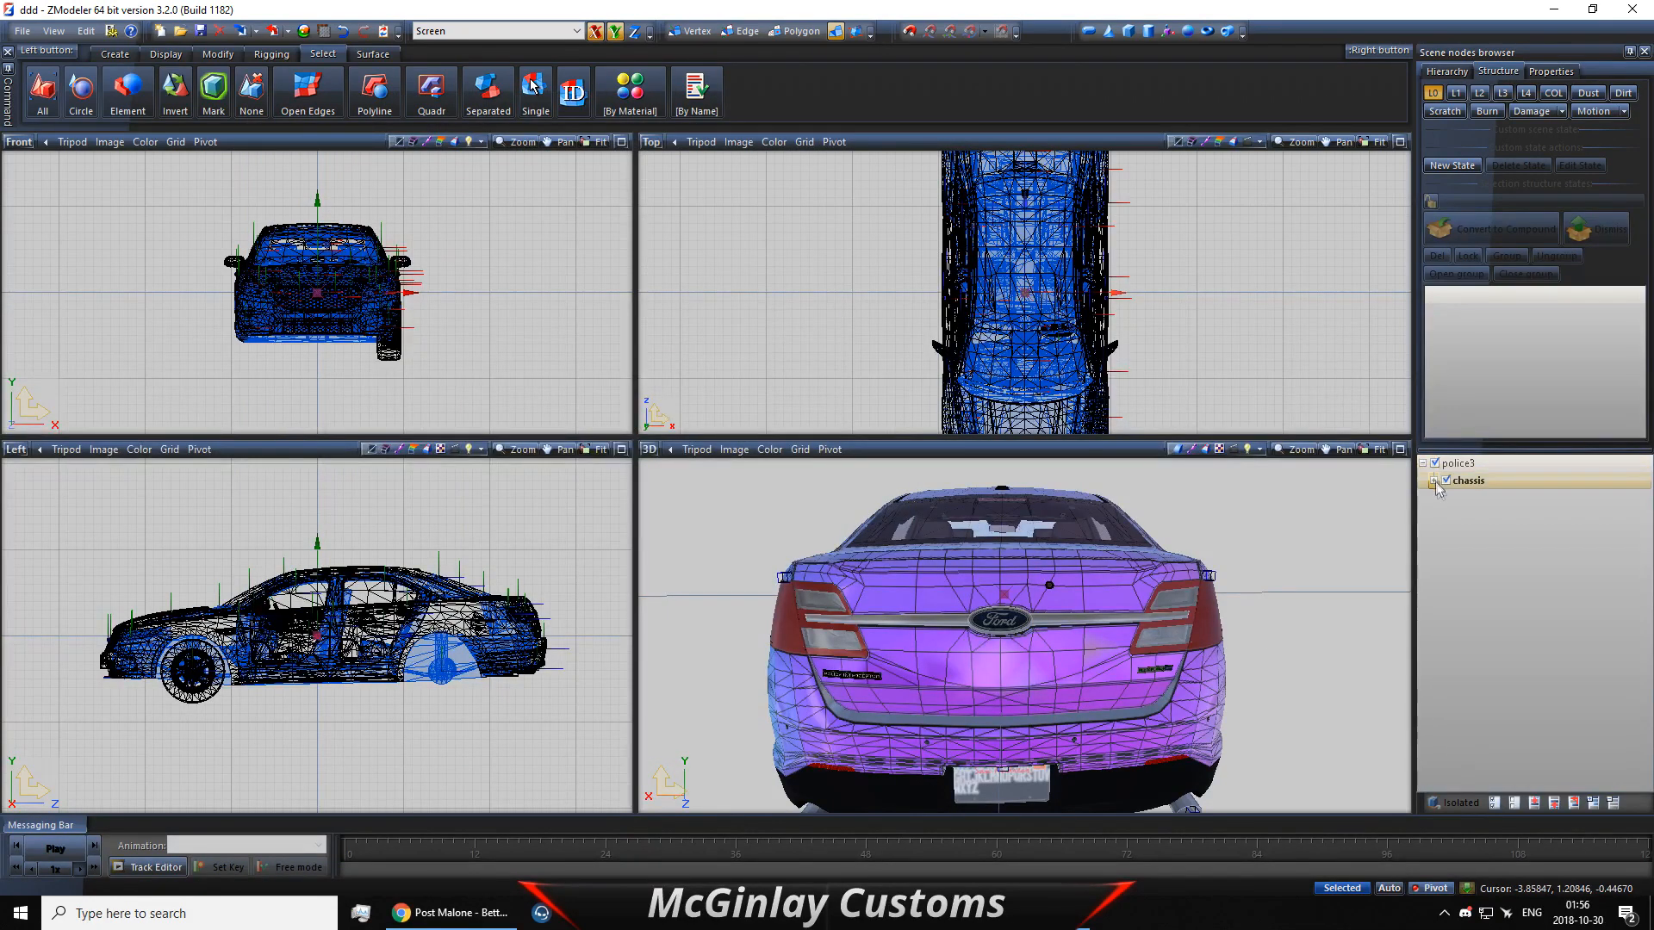
click(1514, 802)
click(1434, 480)
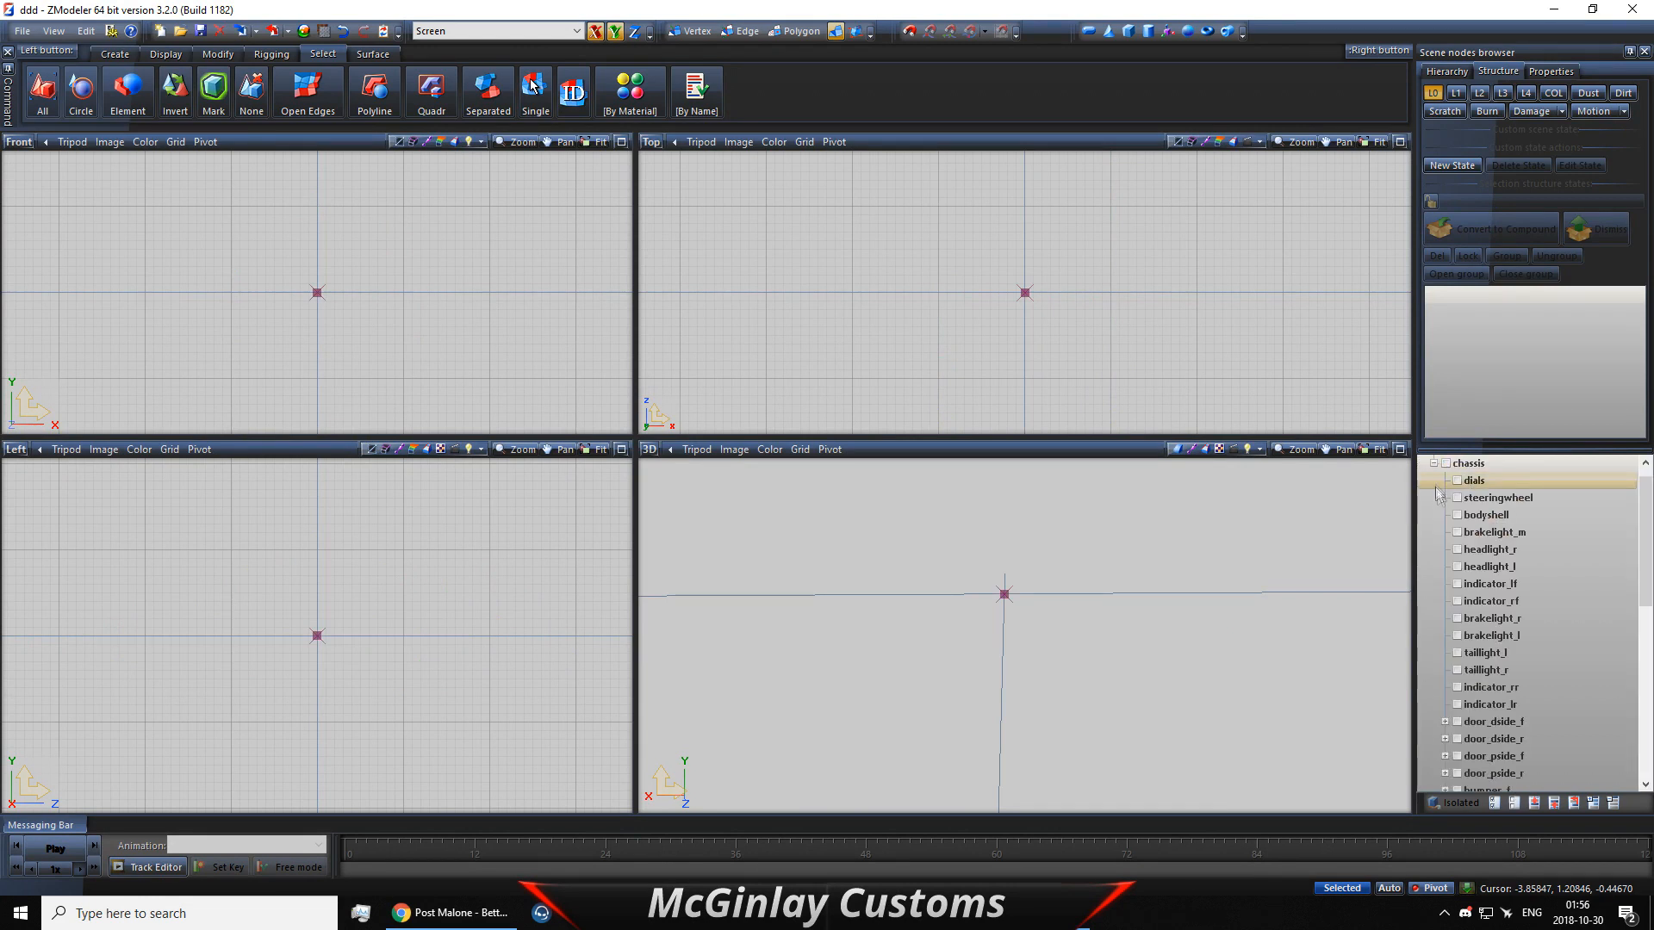
scroll(1464, 551, up, 1)
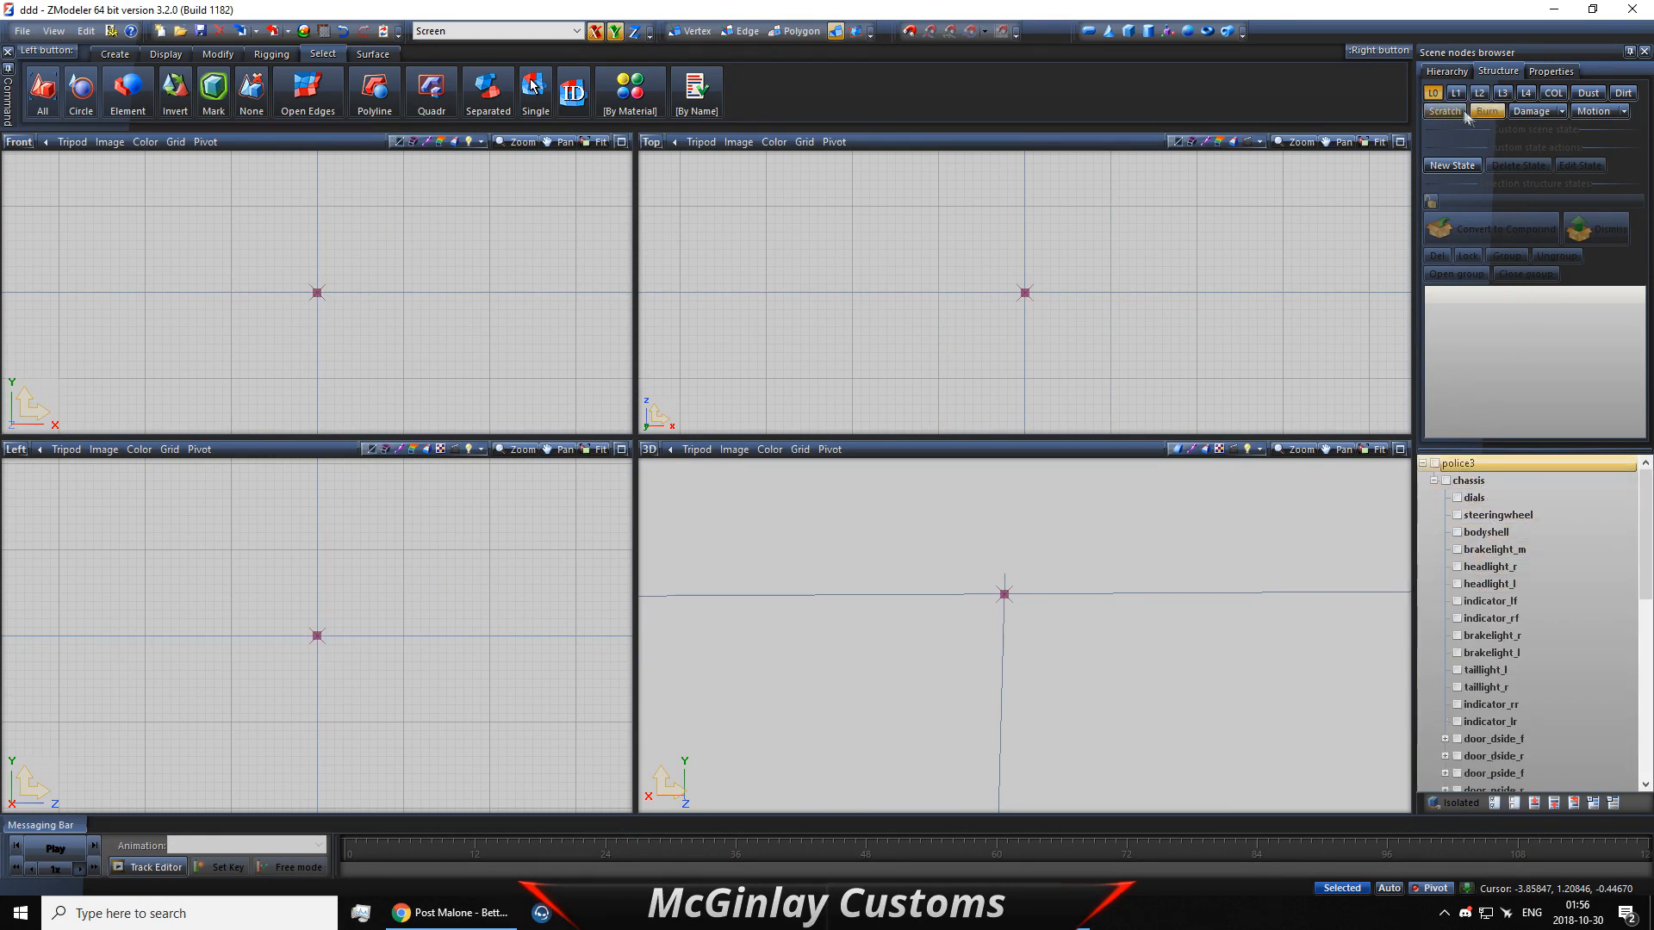
click(1447, 73)
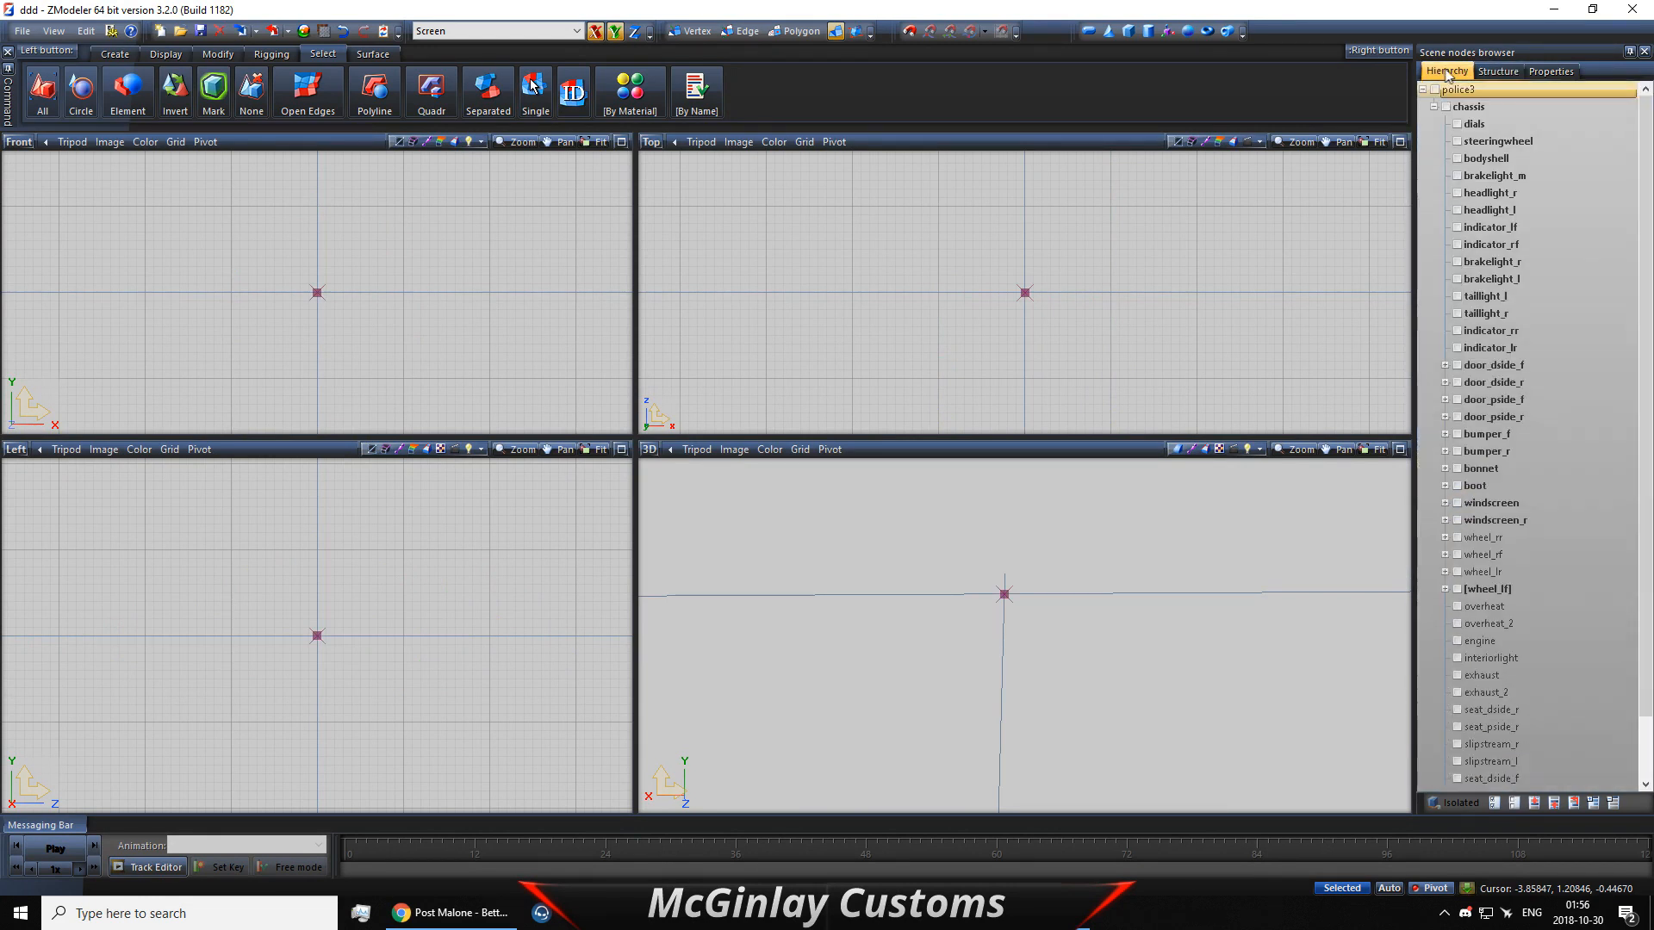
click(1497, 73)
click(1448, 73)
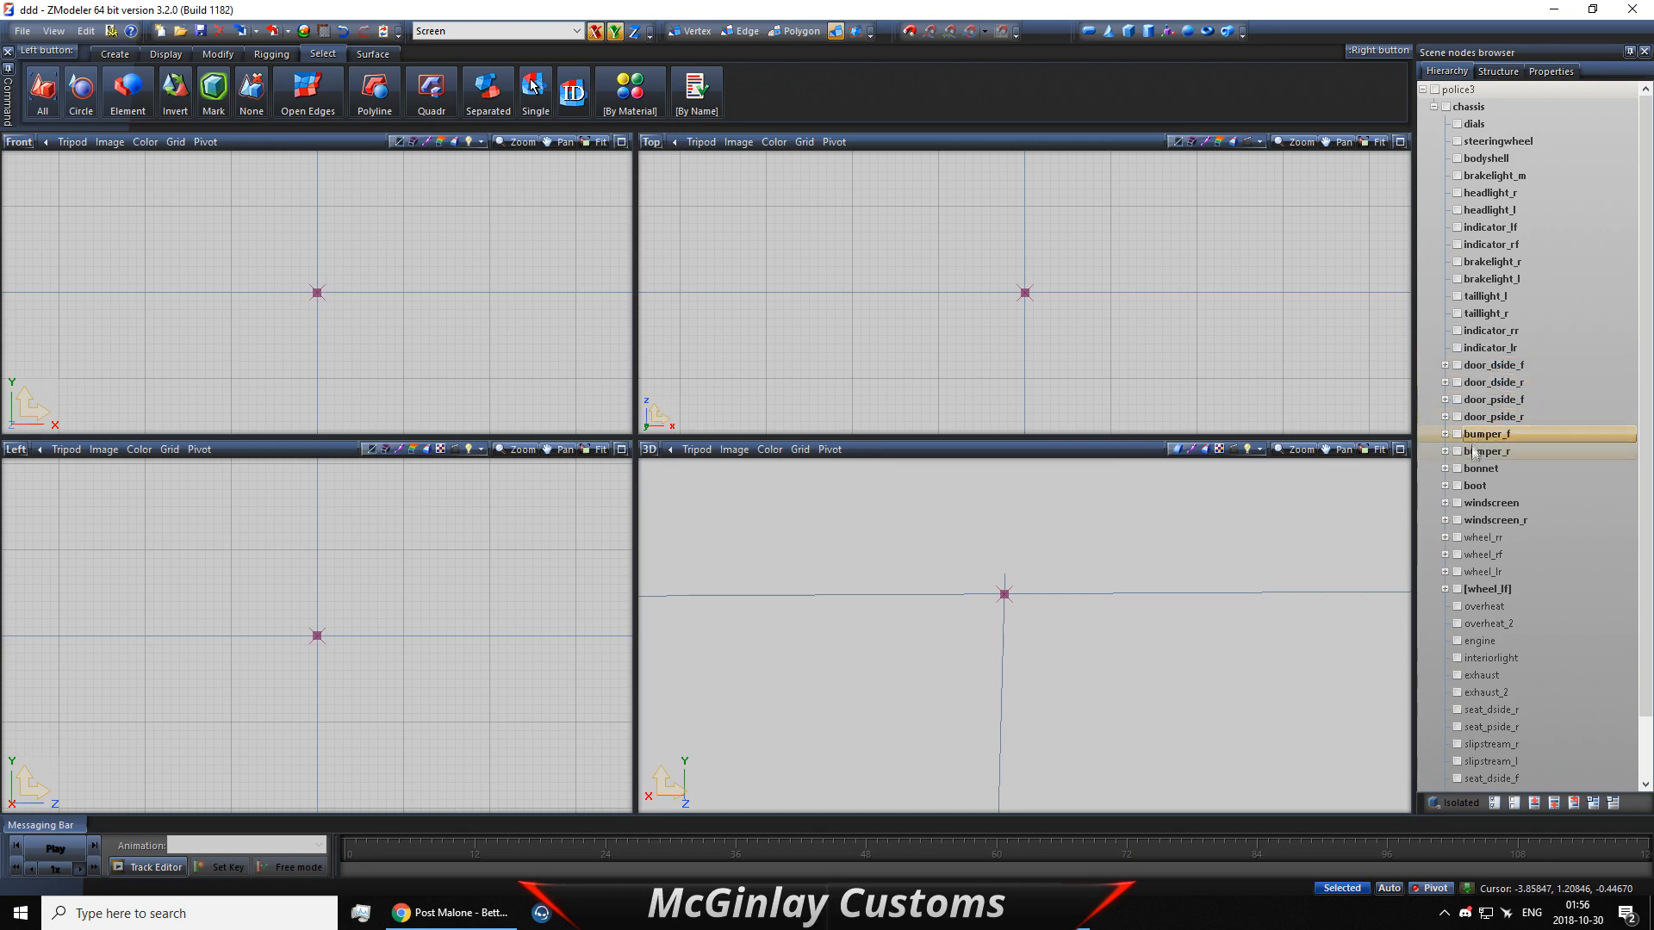
Step: Expand the boot node and show only its reversinglight_l and reversinglight_r parts, keeping the boot mesh hidden
click(1445, 485)
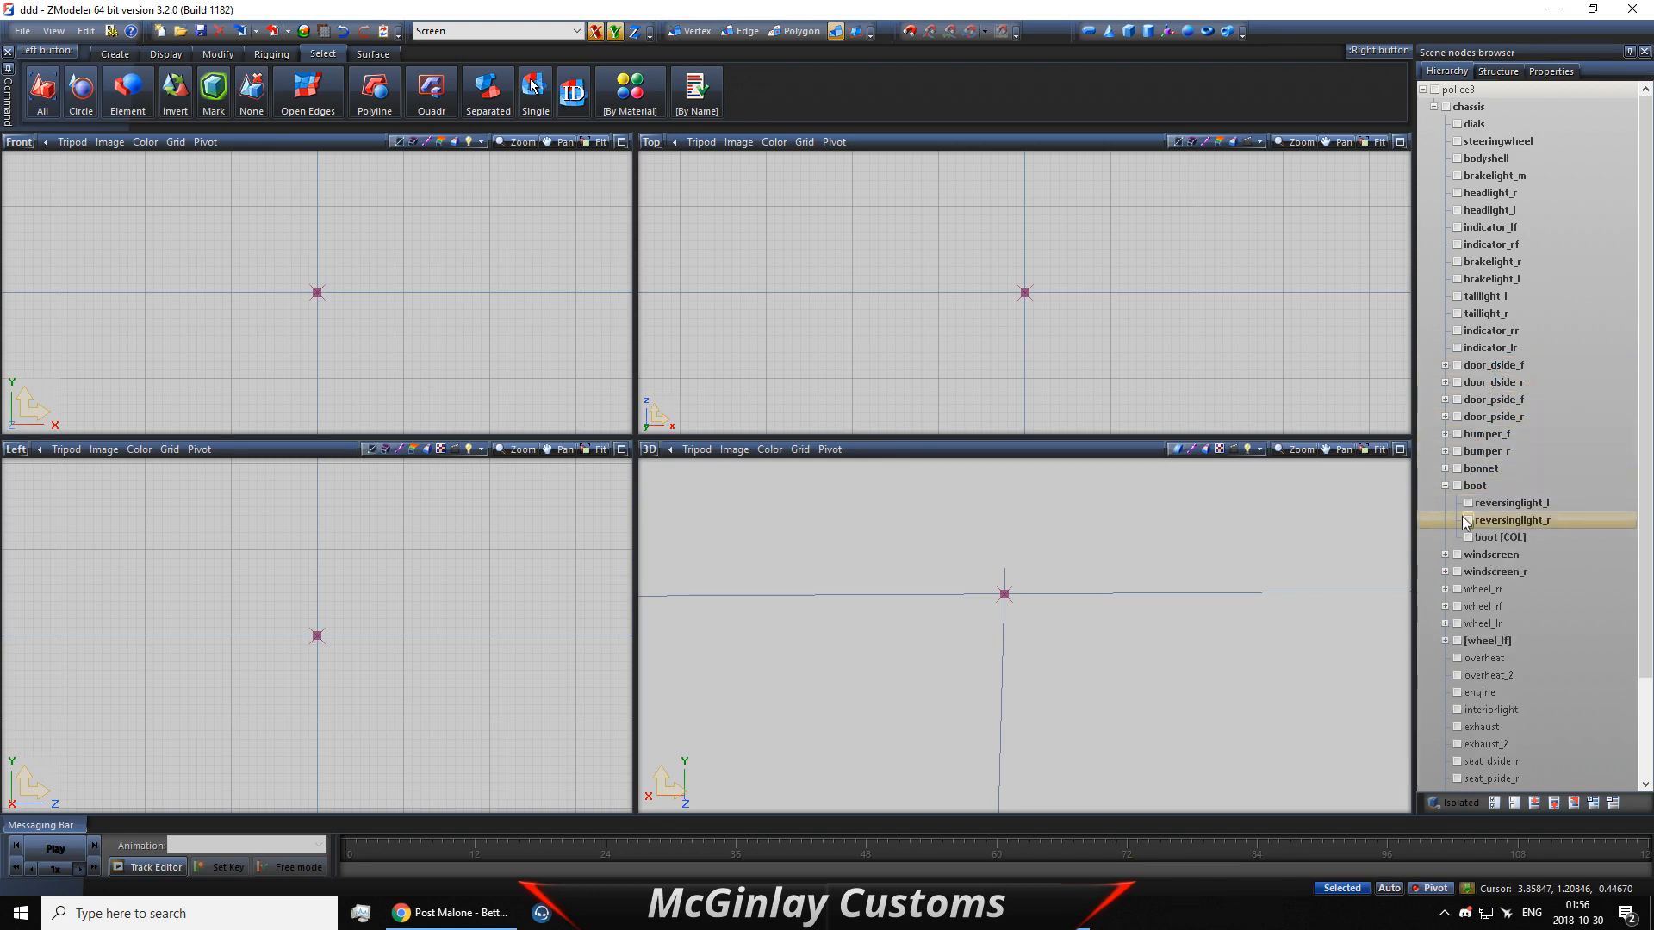
click(1469, 521)
click(1469, 503)
click(1457, 486)
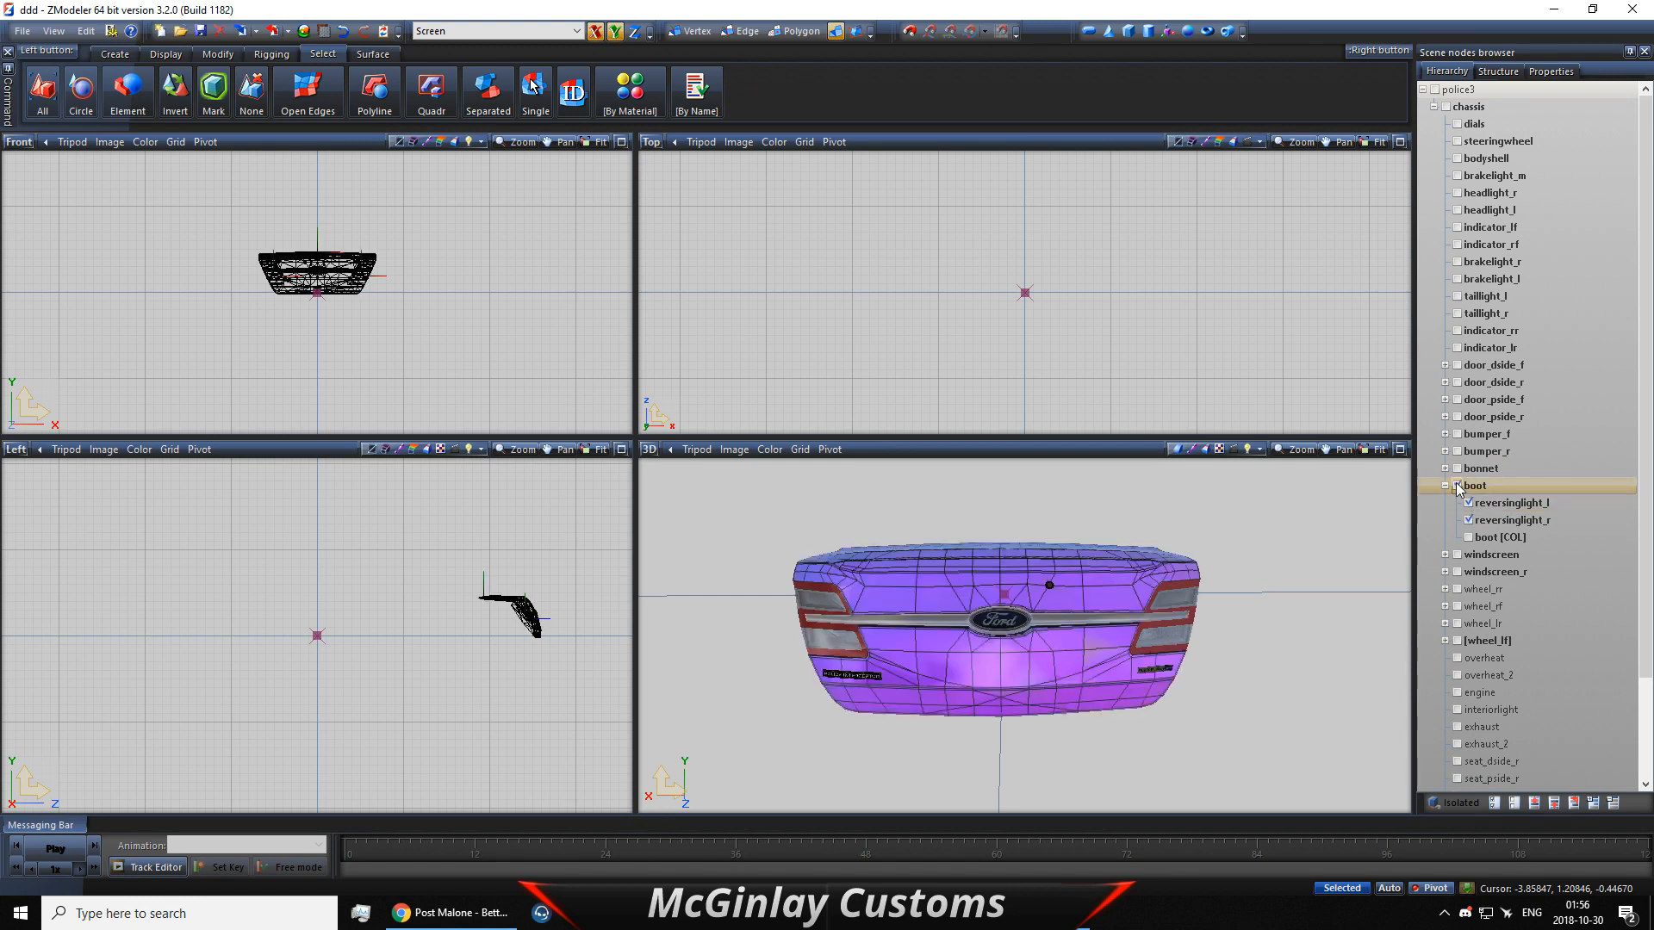
click(1457, 486)
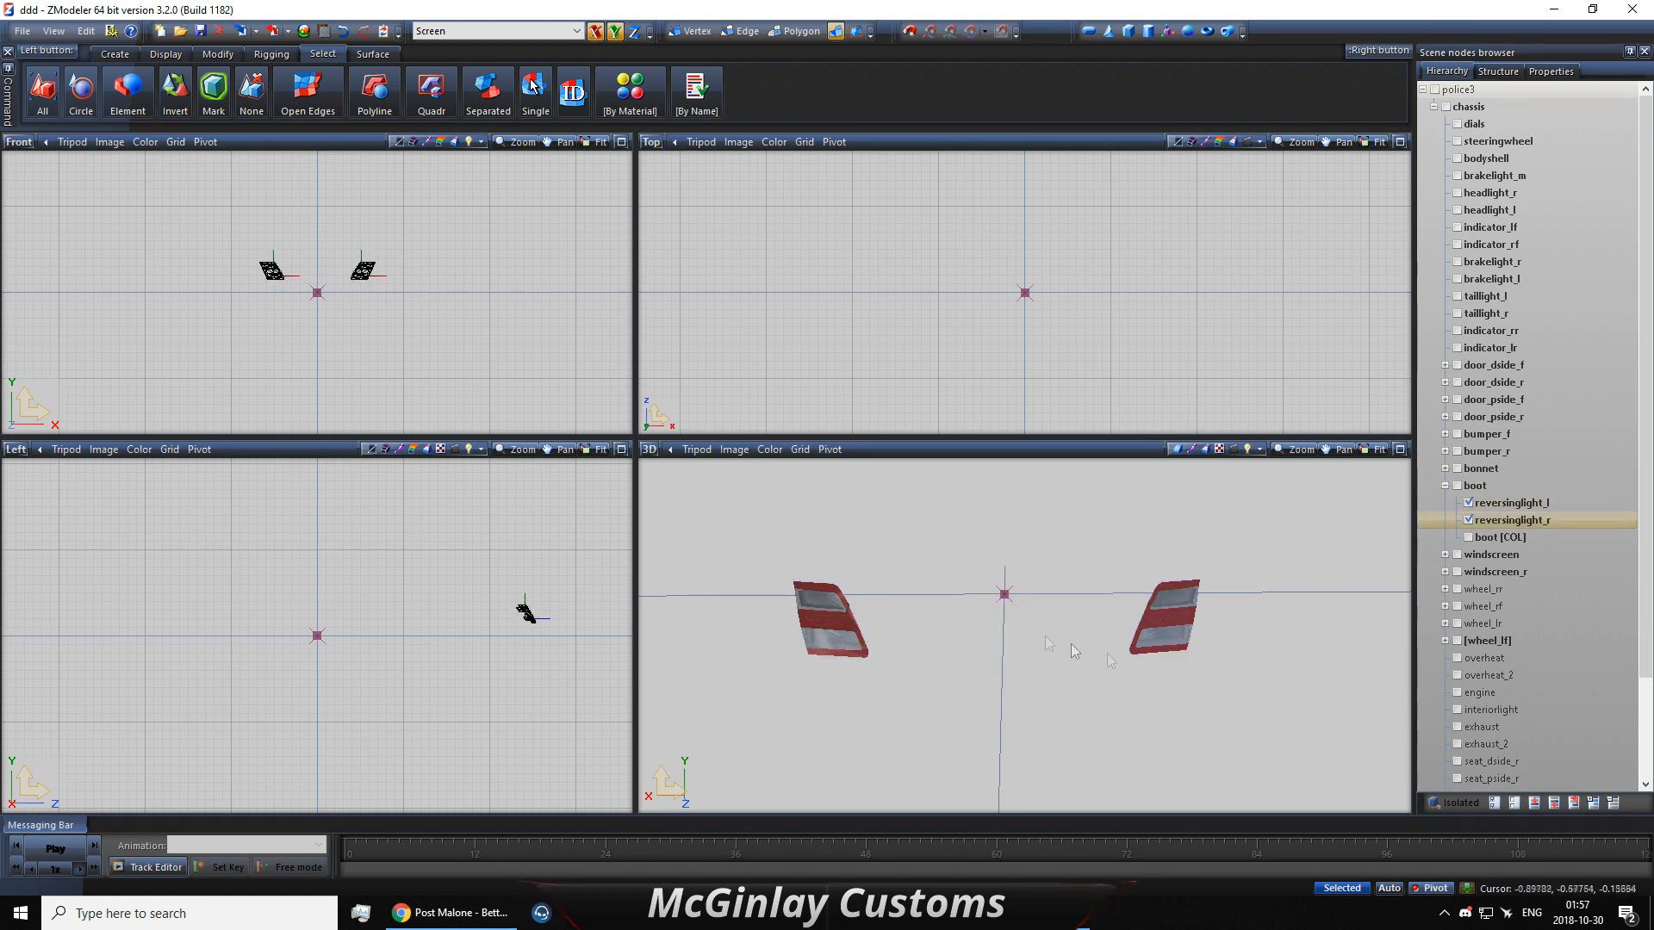
Step: Select both reversing lights, reversinglight_l and reversinglight_r, and duplicate them with Copy
scroll(875, 602, up, 5)
scroll(877, 602, down, 2)
middle_drag(878, 605, 876, 606)
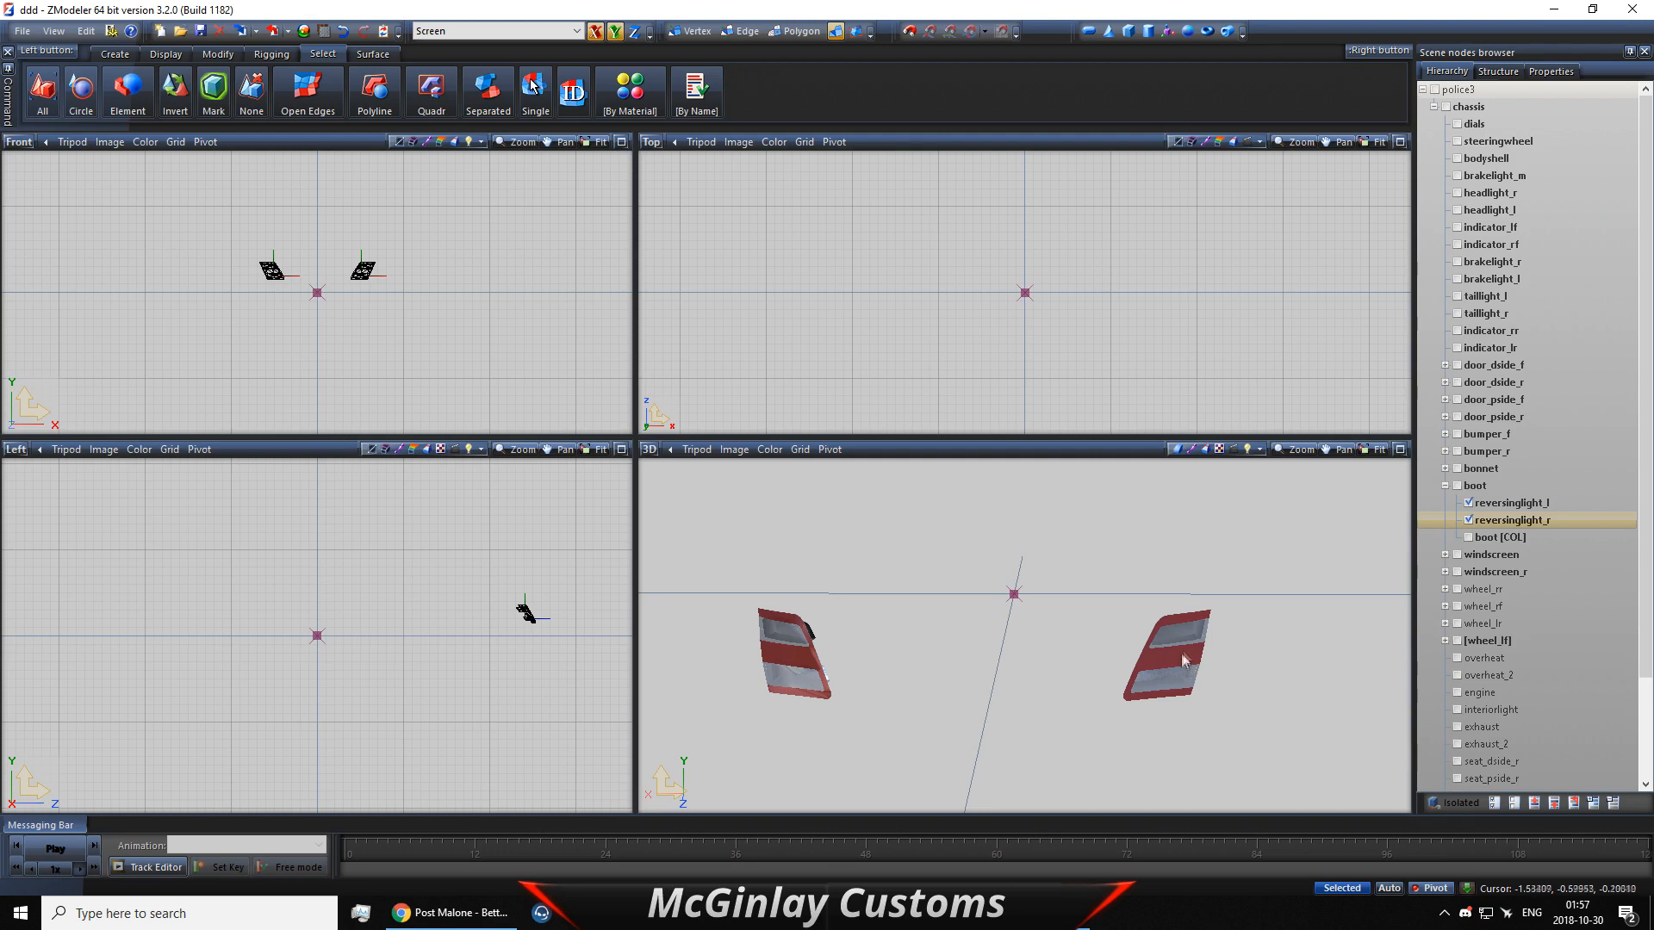
click(1509, 505)
ctrl+click(1503, 517)
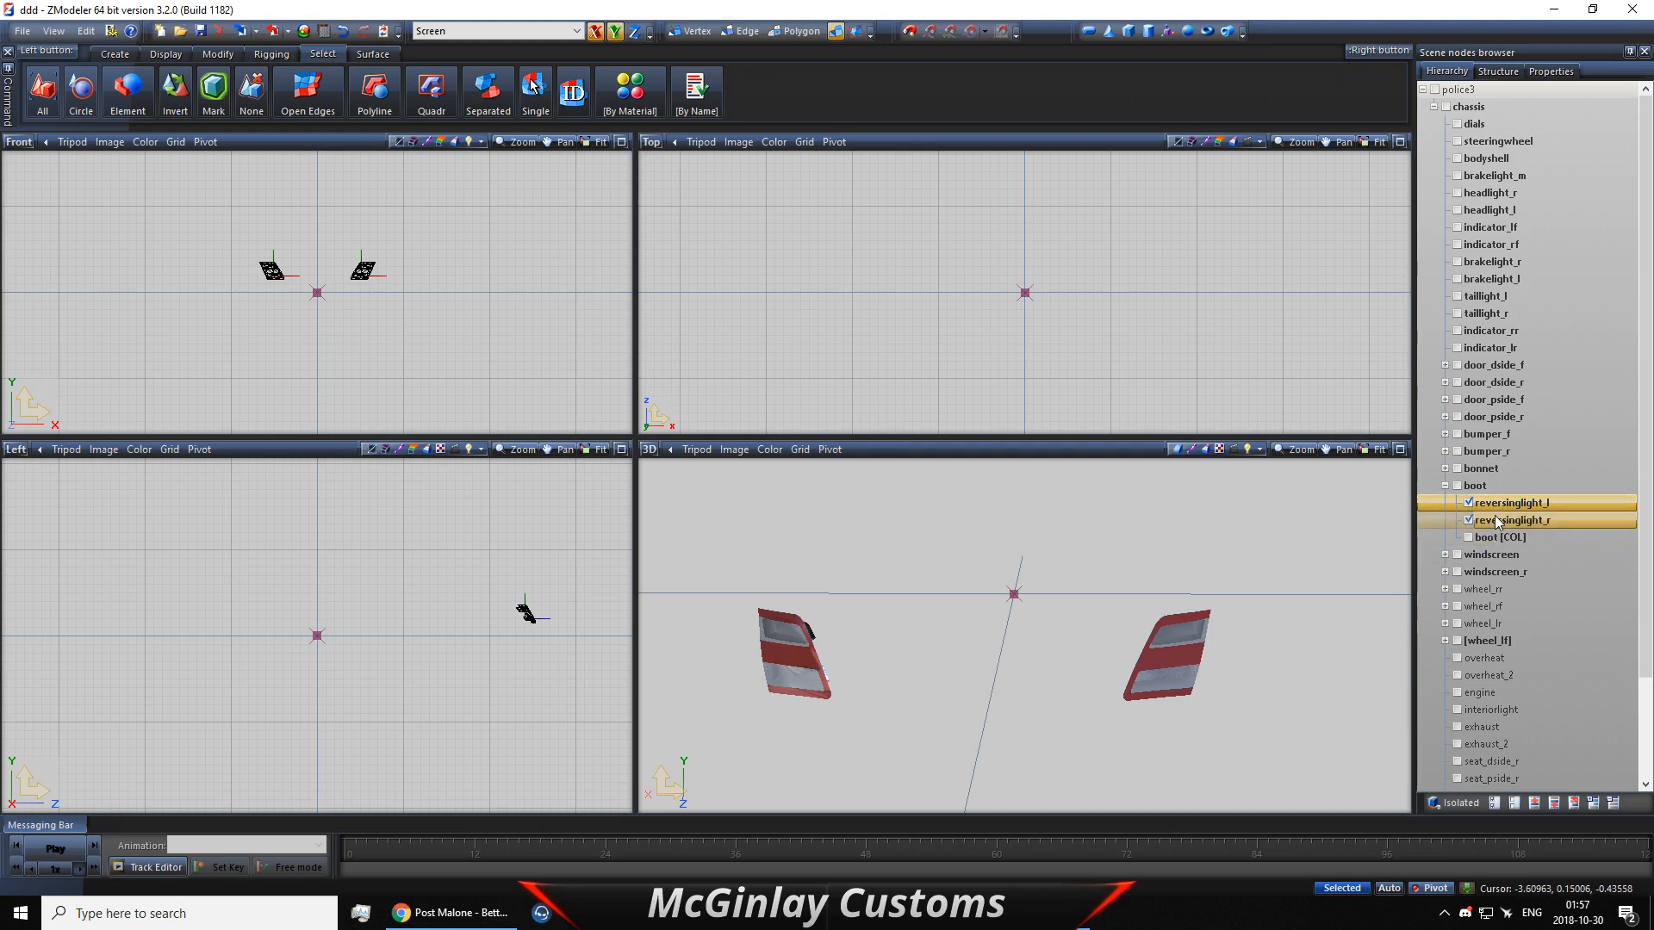
click(1498, 71)
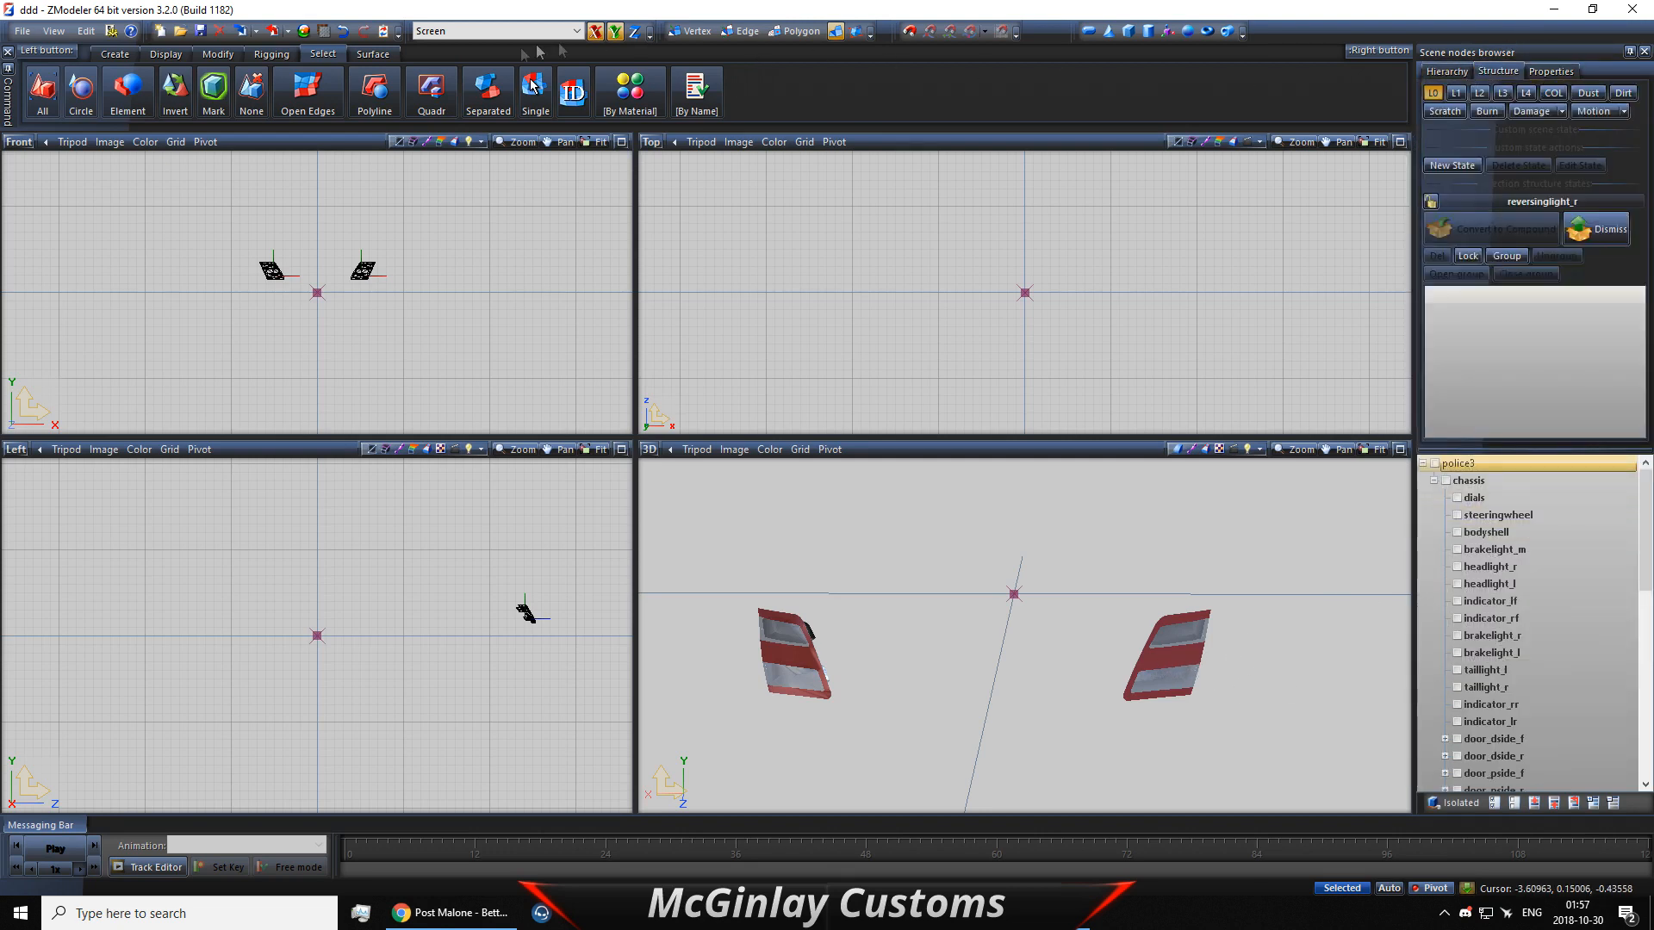
right_click(431, 91)
drag(213, 226, 453, 327)
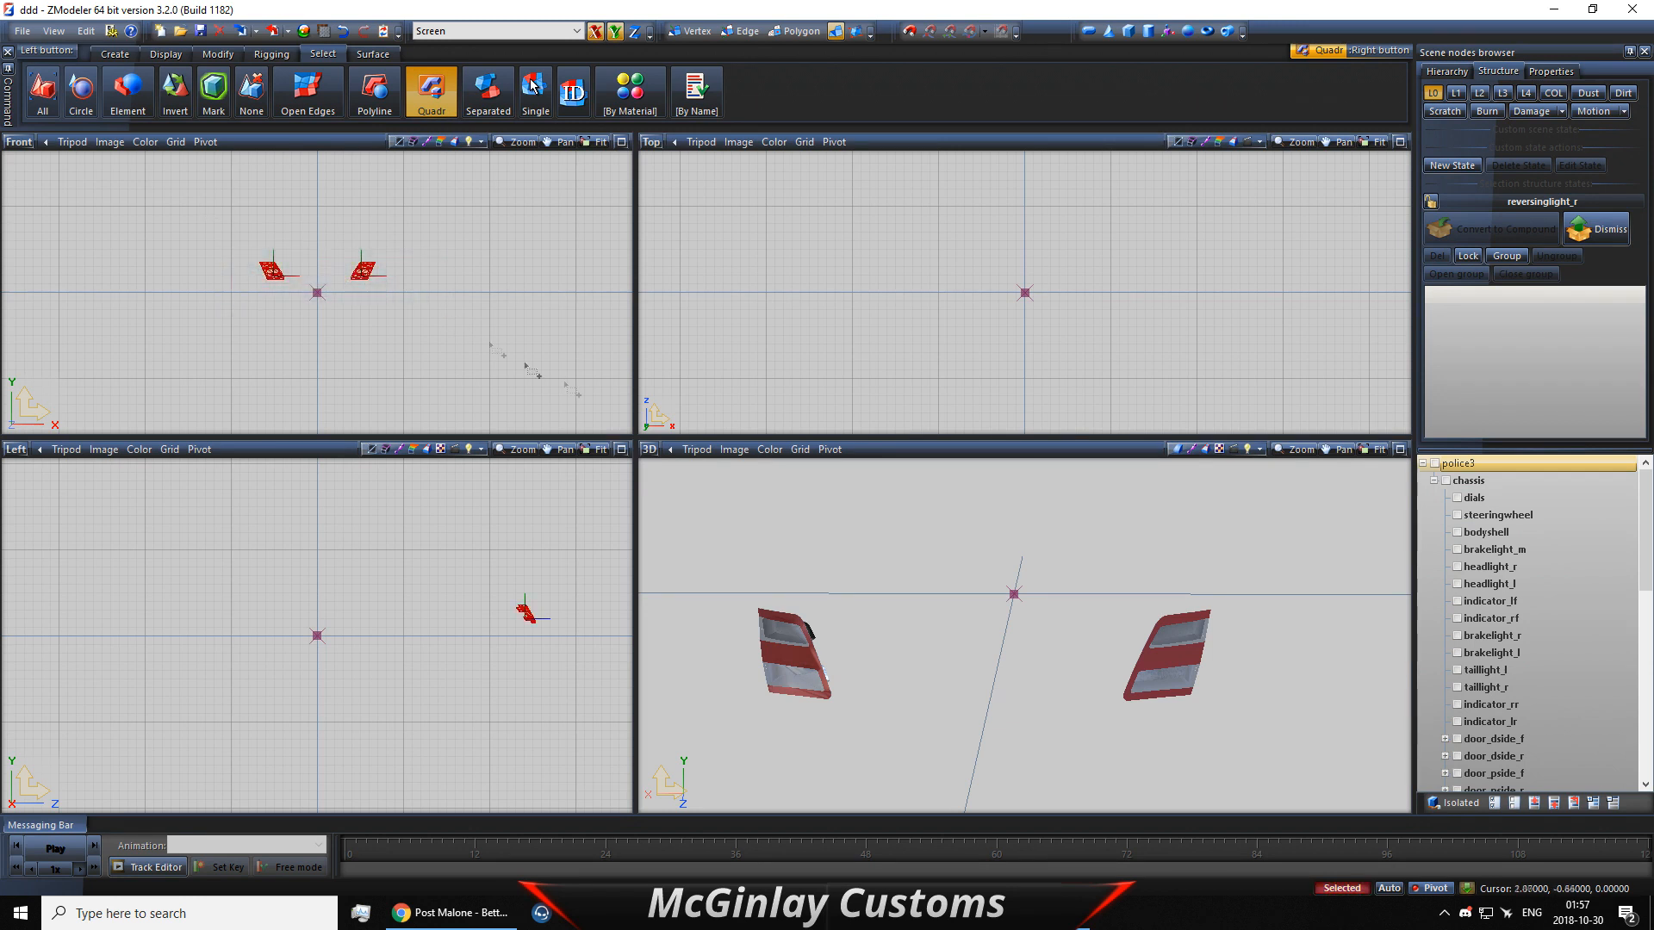
key(c)
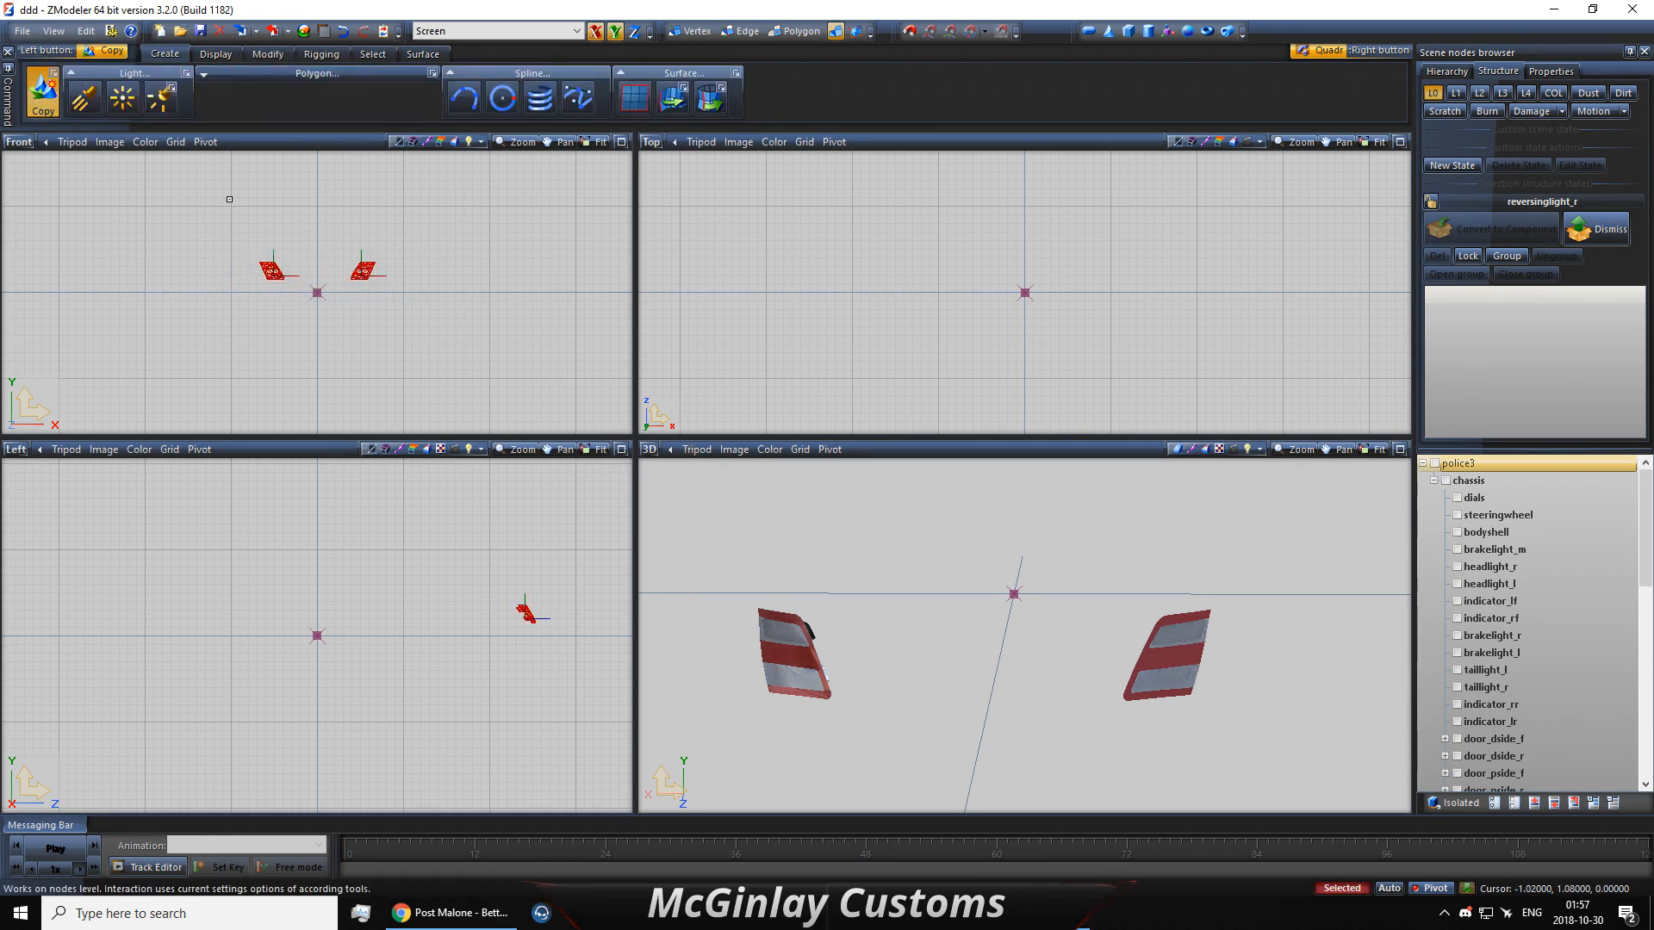
Step: Unlink the copied reversinglight_l and reversinglight_r from the boot node
scroll(1530, 561, down, 5)
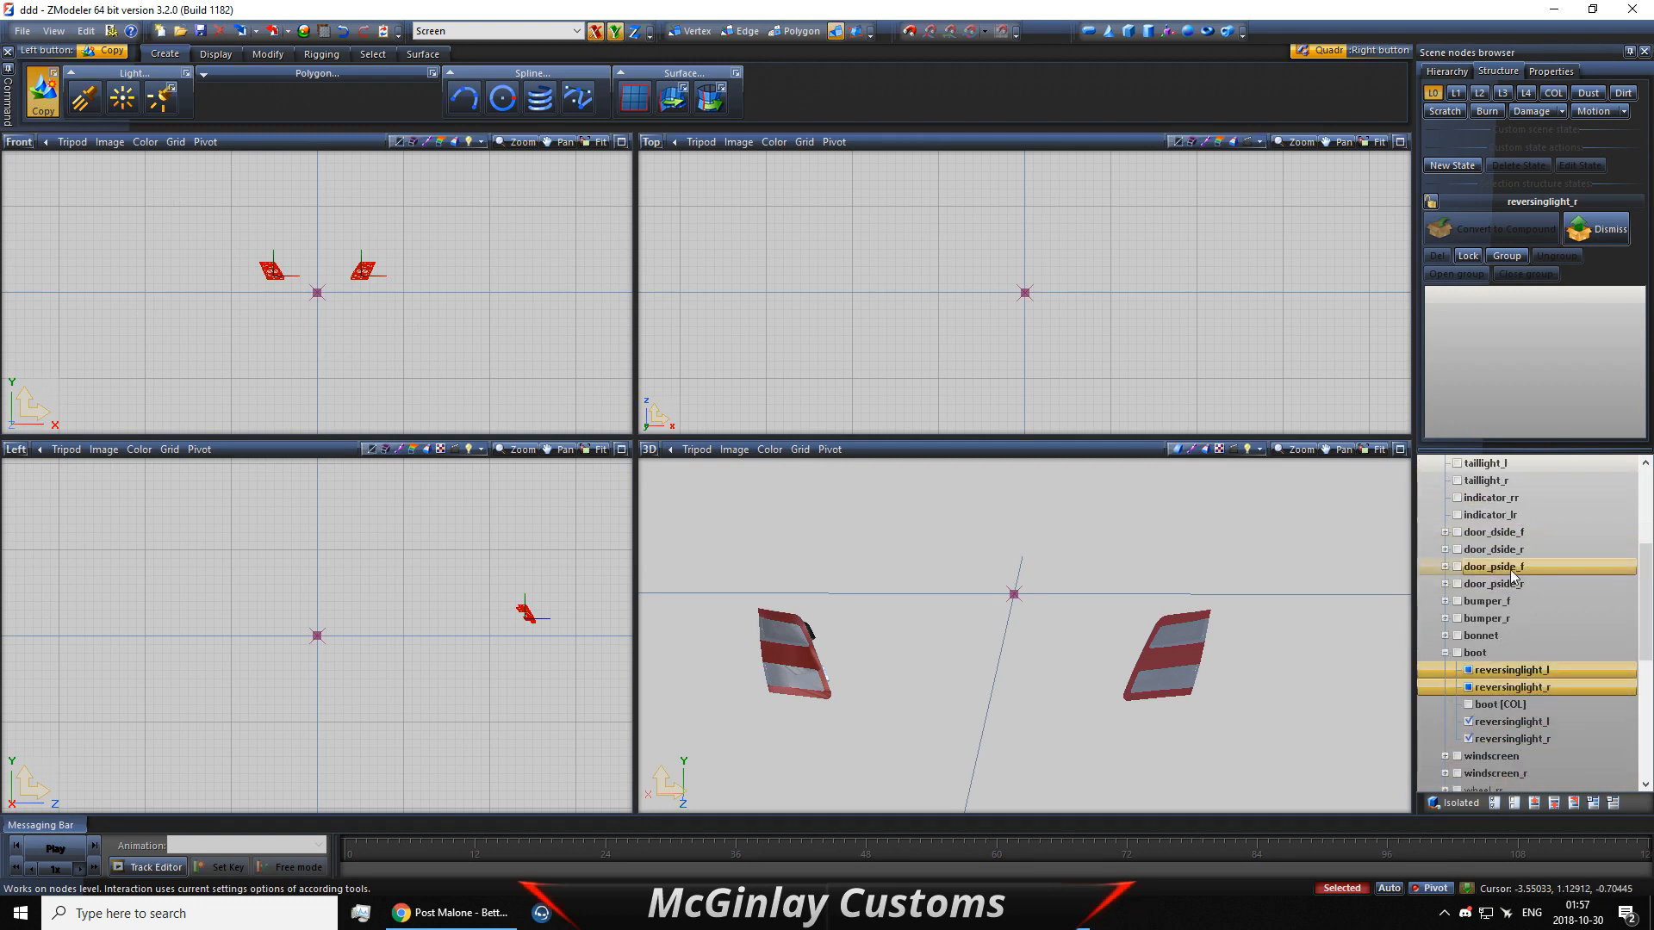
ctrl+click(1509, 669)
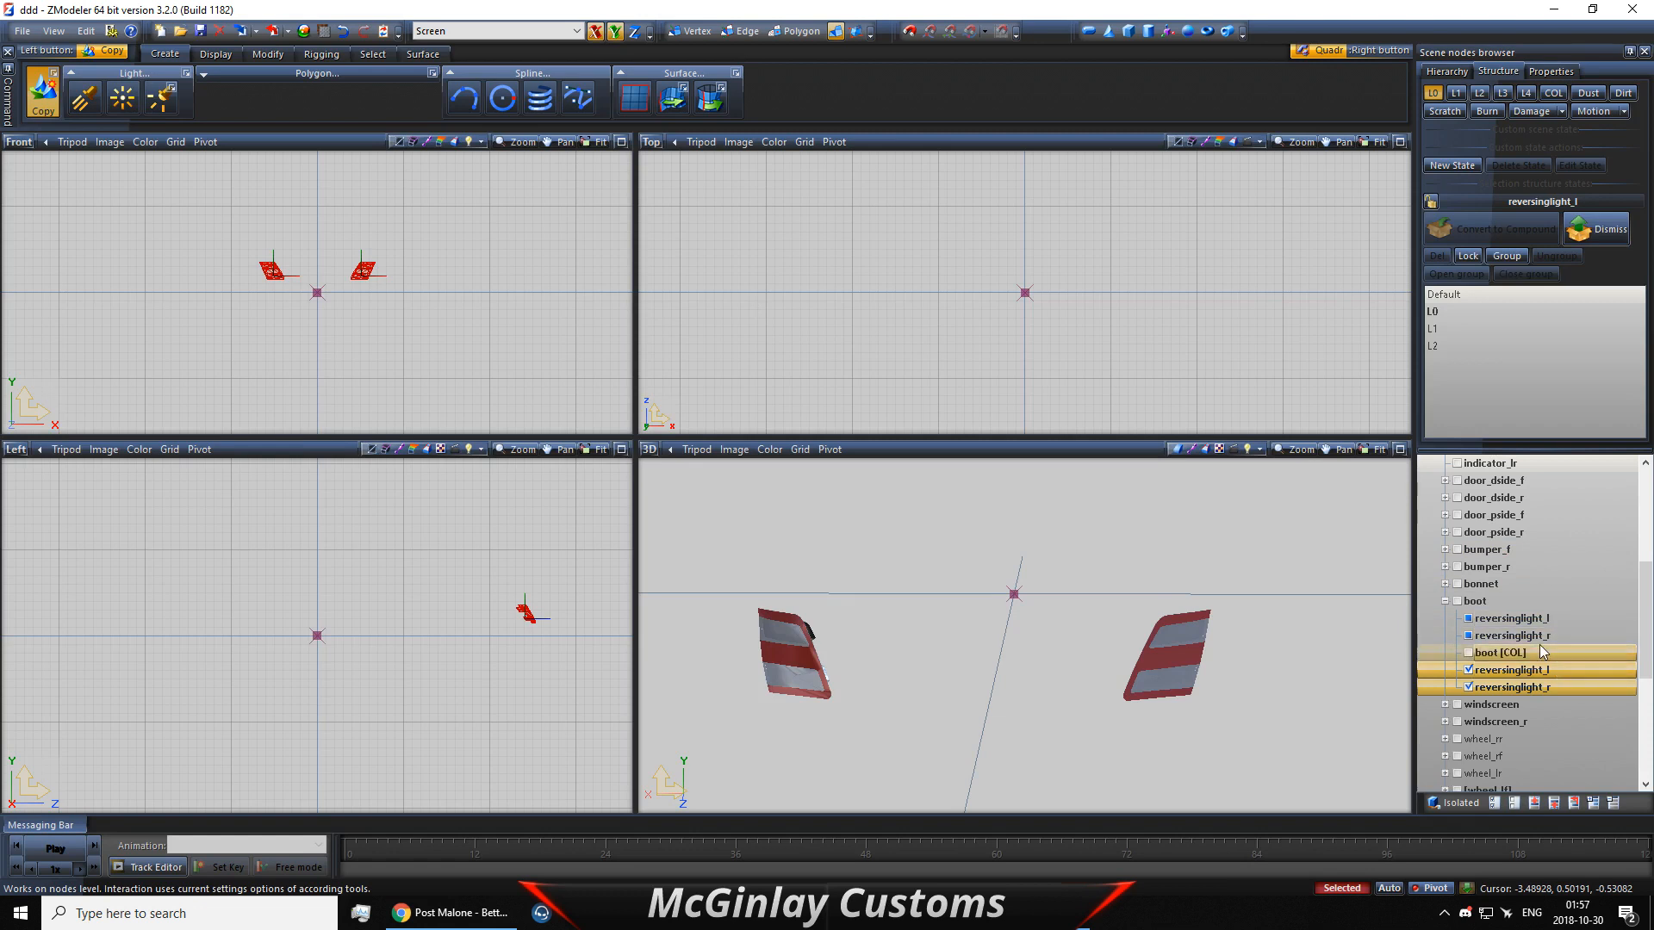
click(1540, 687)
ctrl+click(1533, 675)
right_click(1533, 678)
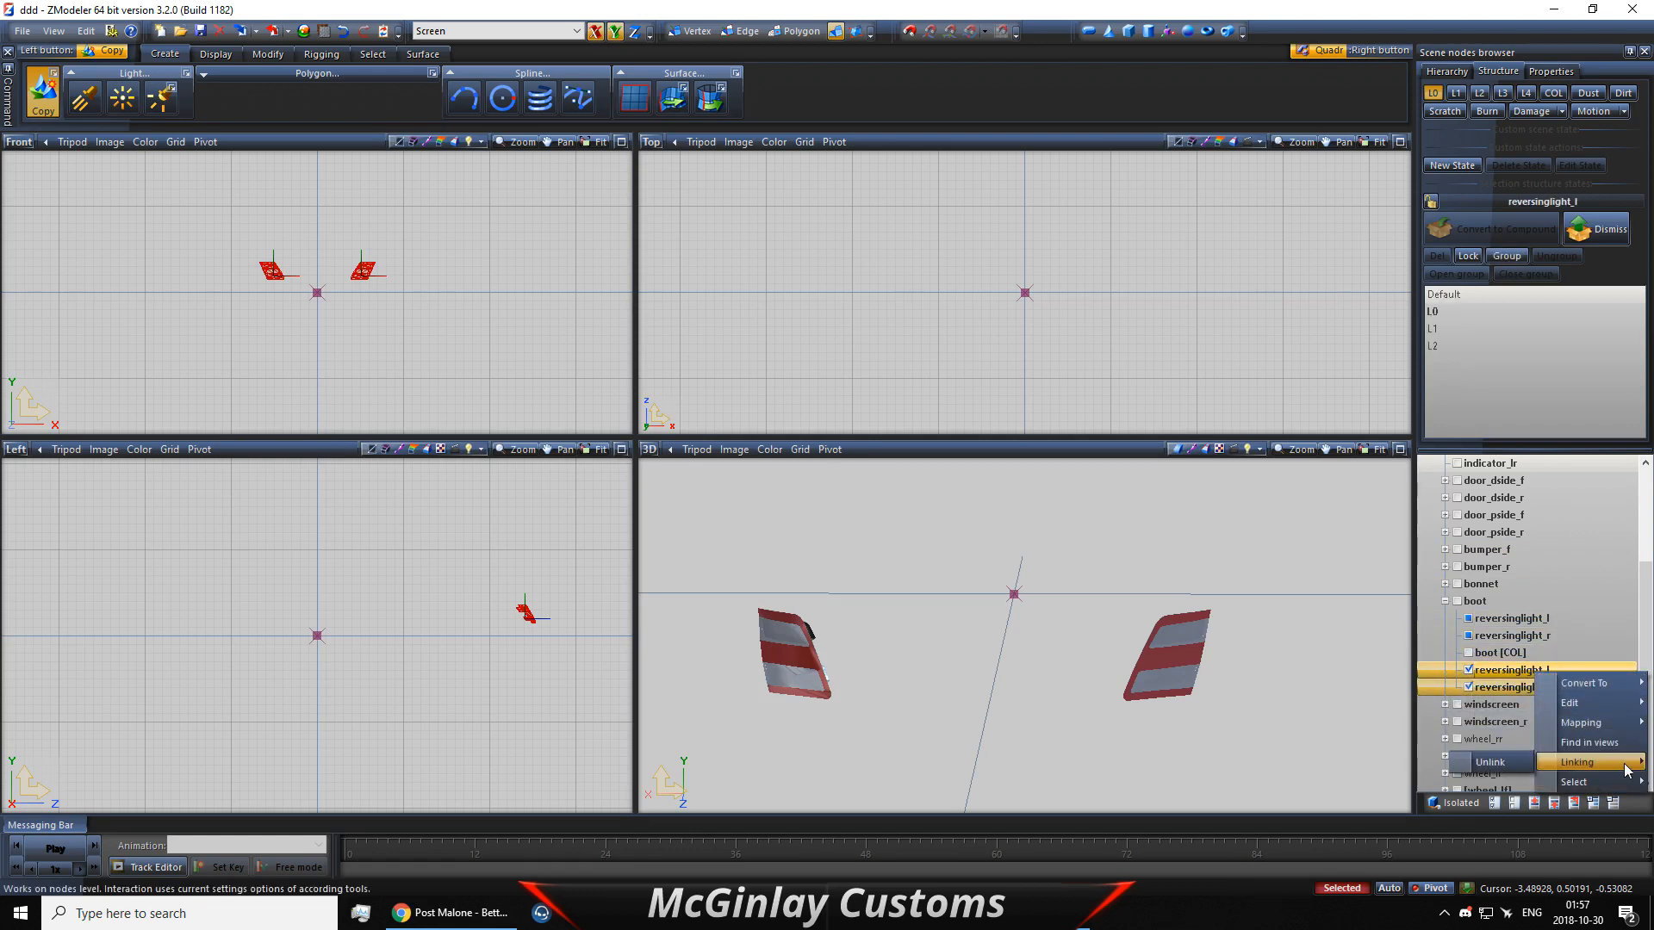
mouse_move(1555, 764)
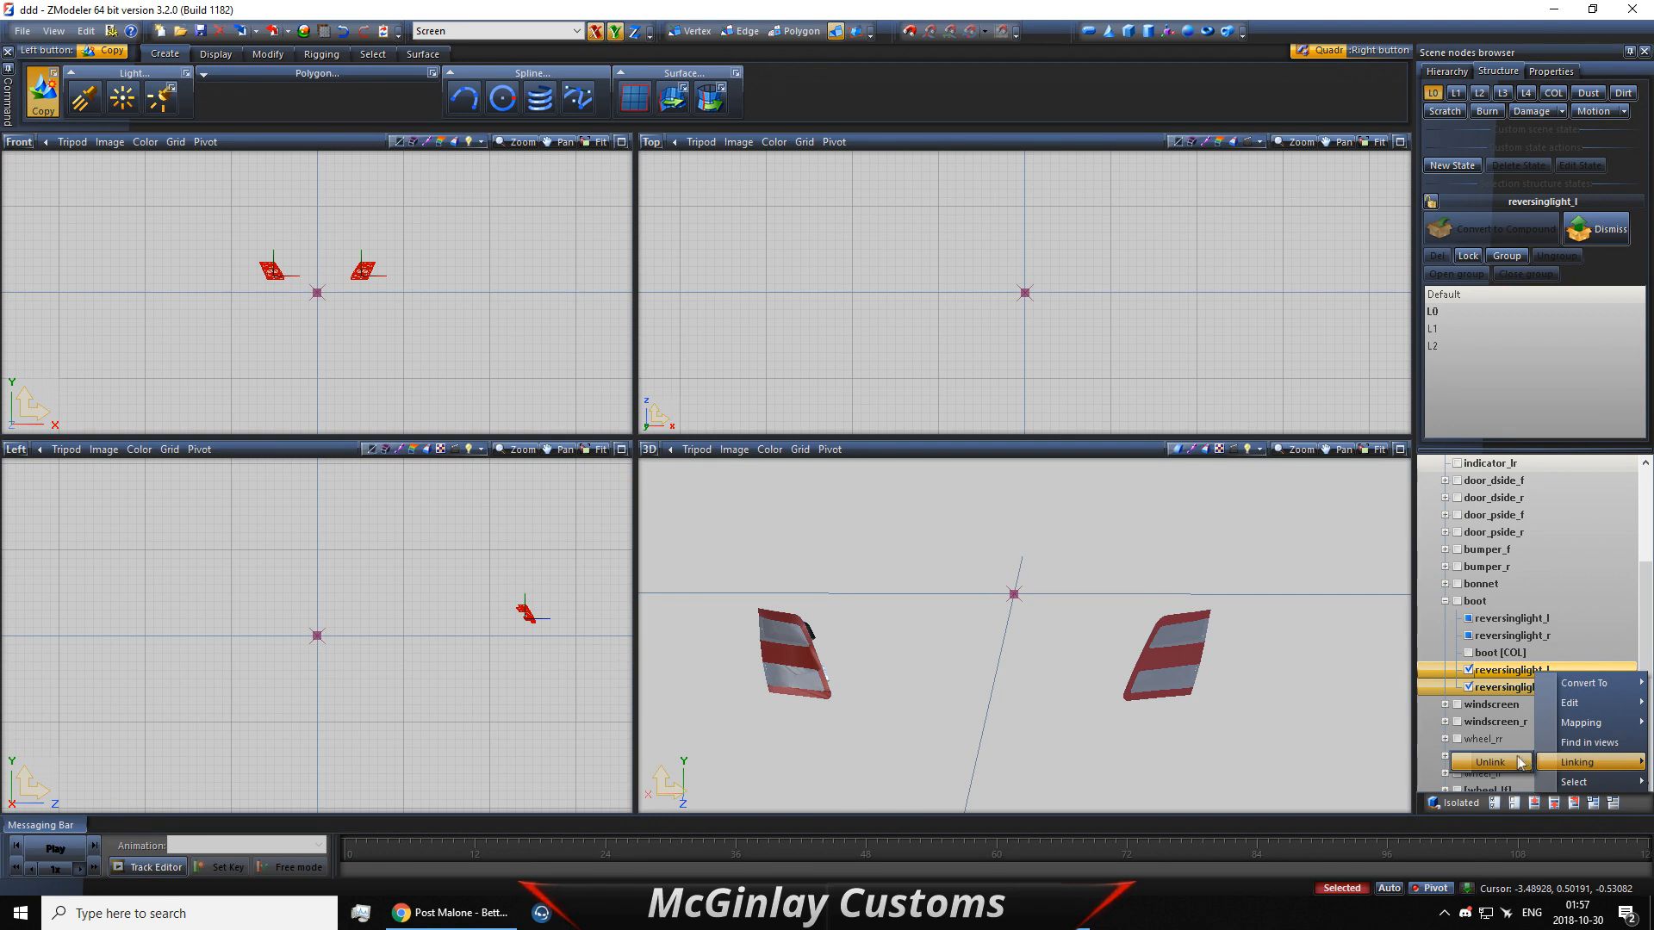
click(1520, 762)
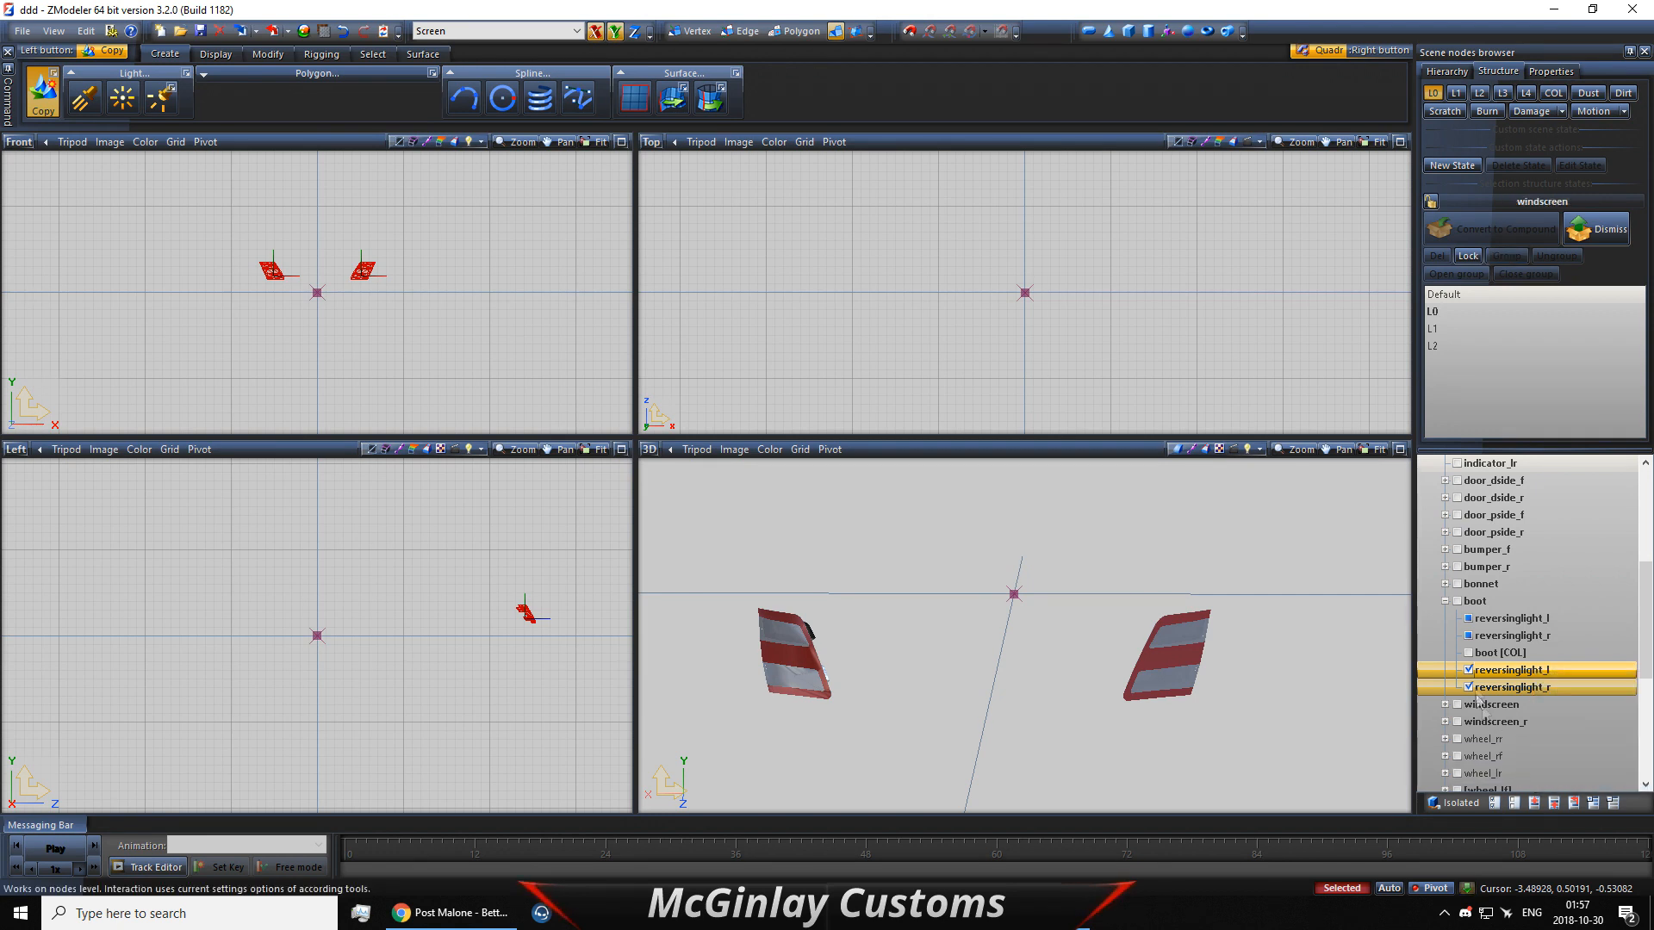
Step: Deselect the reversing lights, hide the two originals still linked under boot, and collapse the boot node
drag(190, 216, 454, 324)
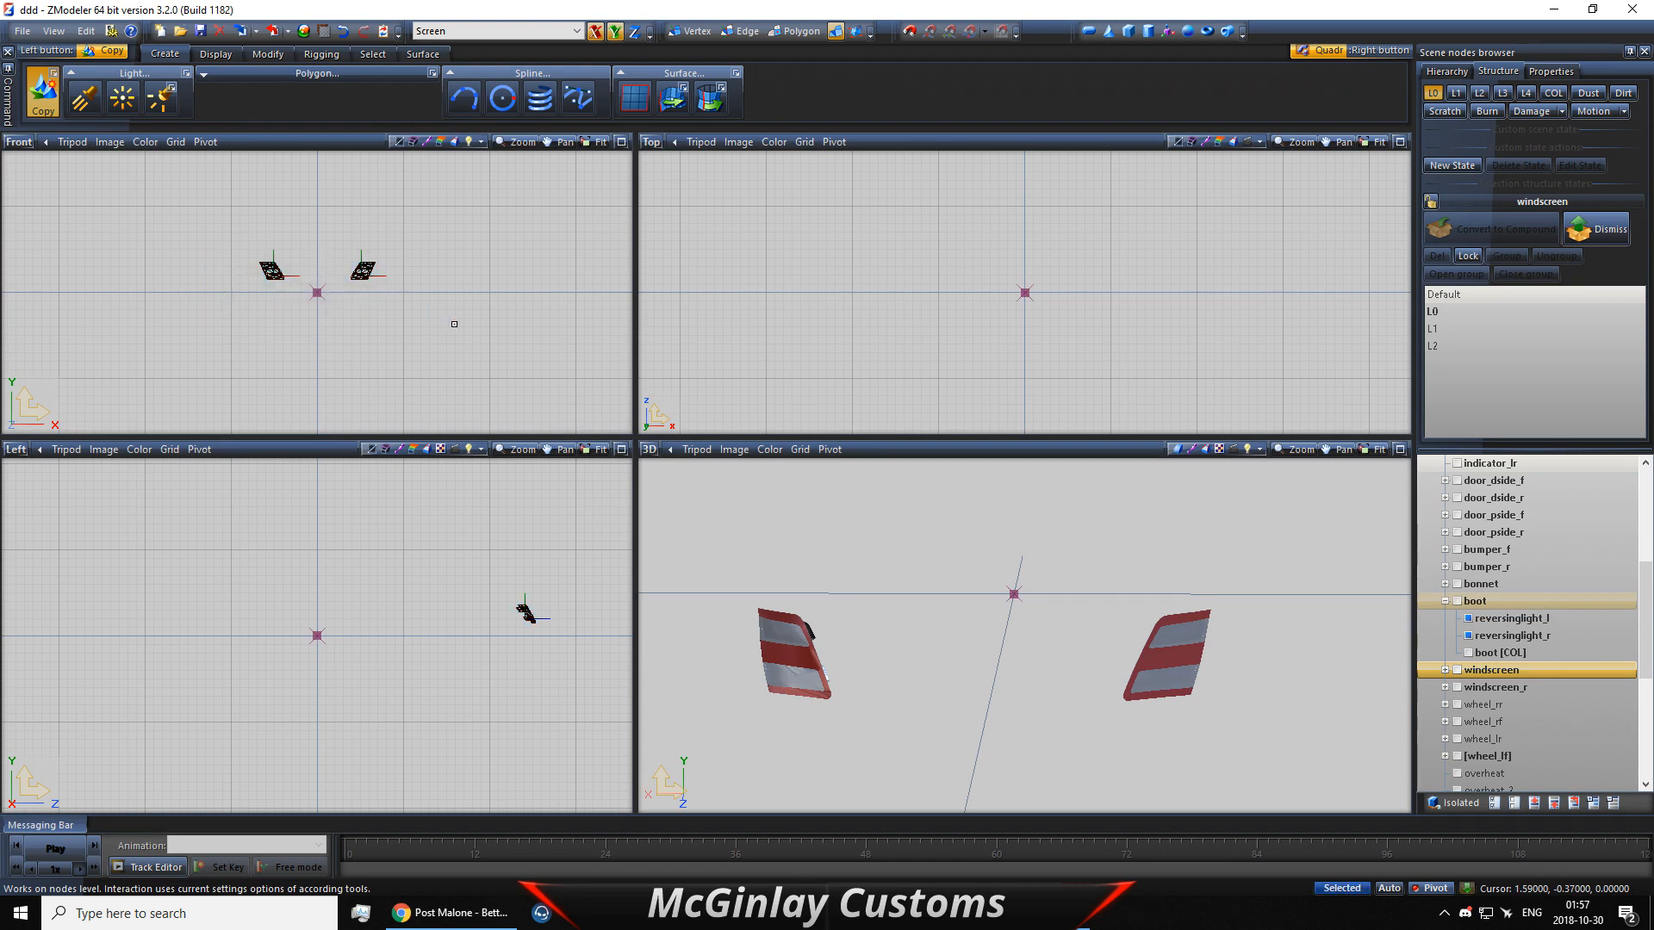
click(1468, 624)
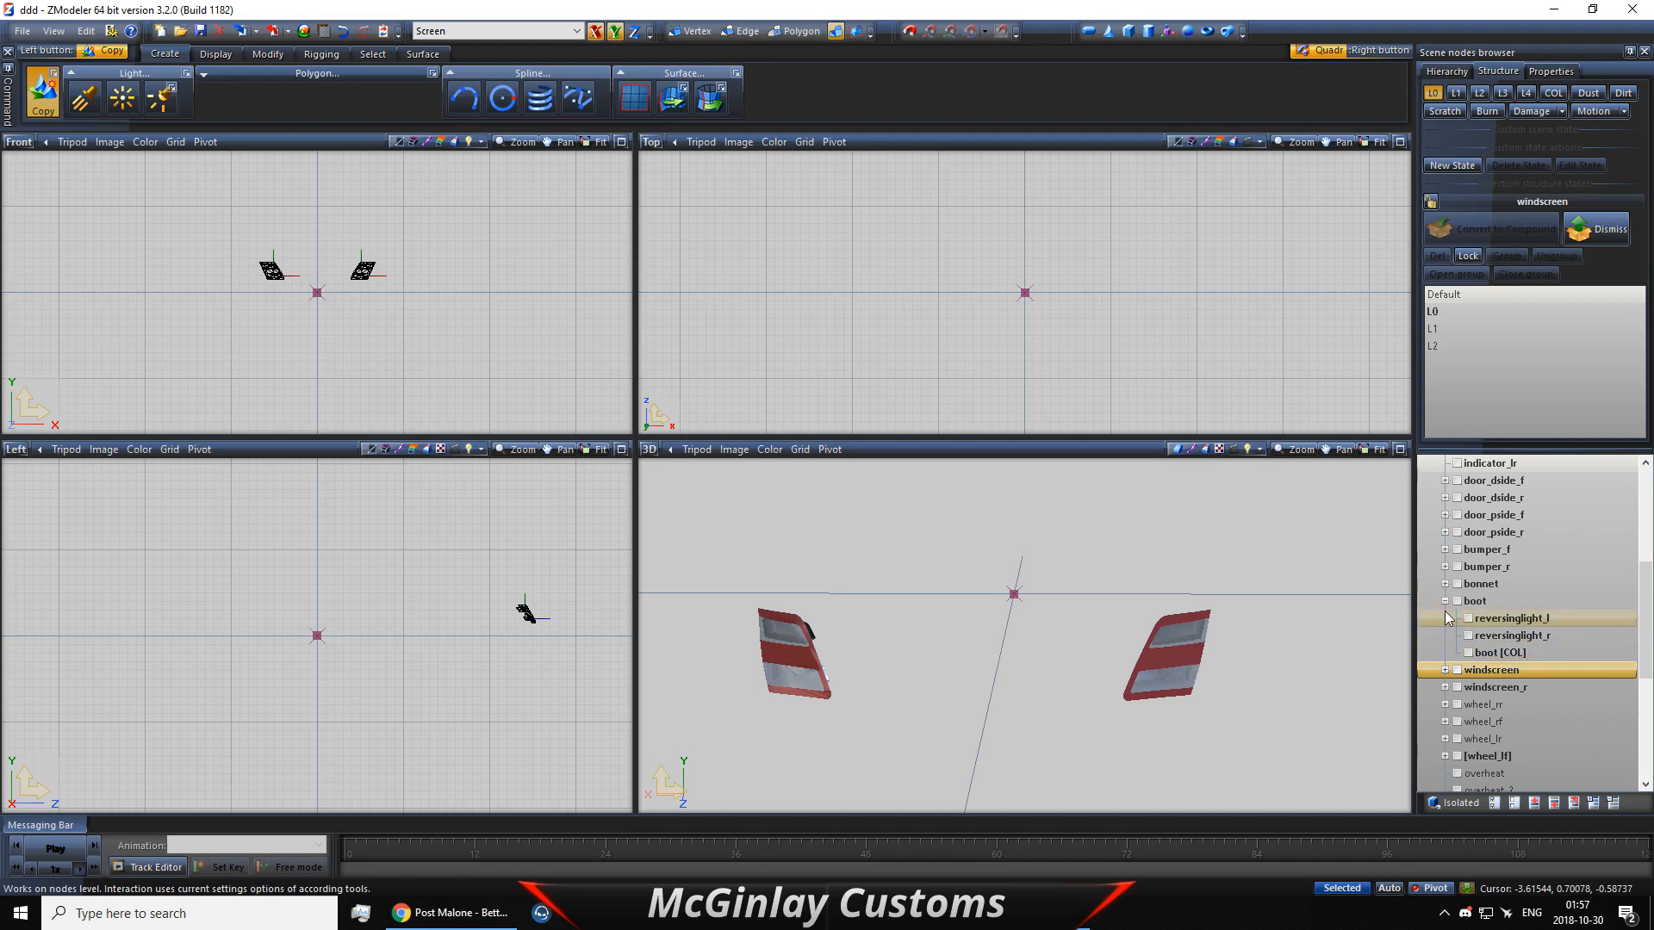
click(1452, 603)
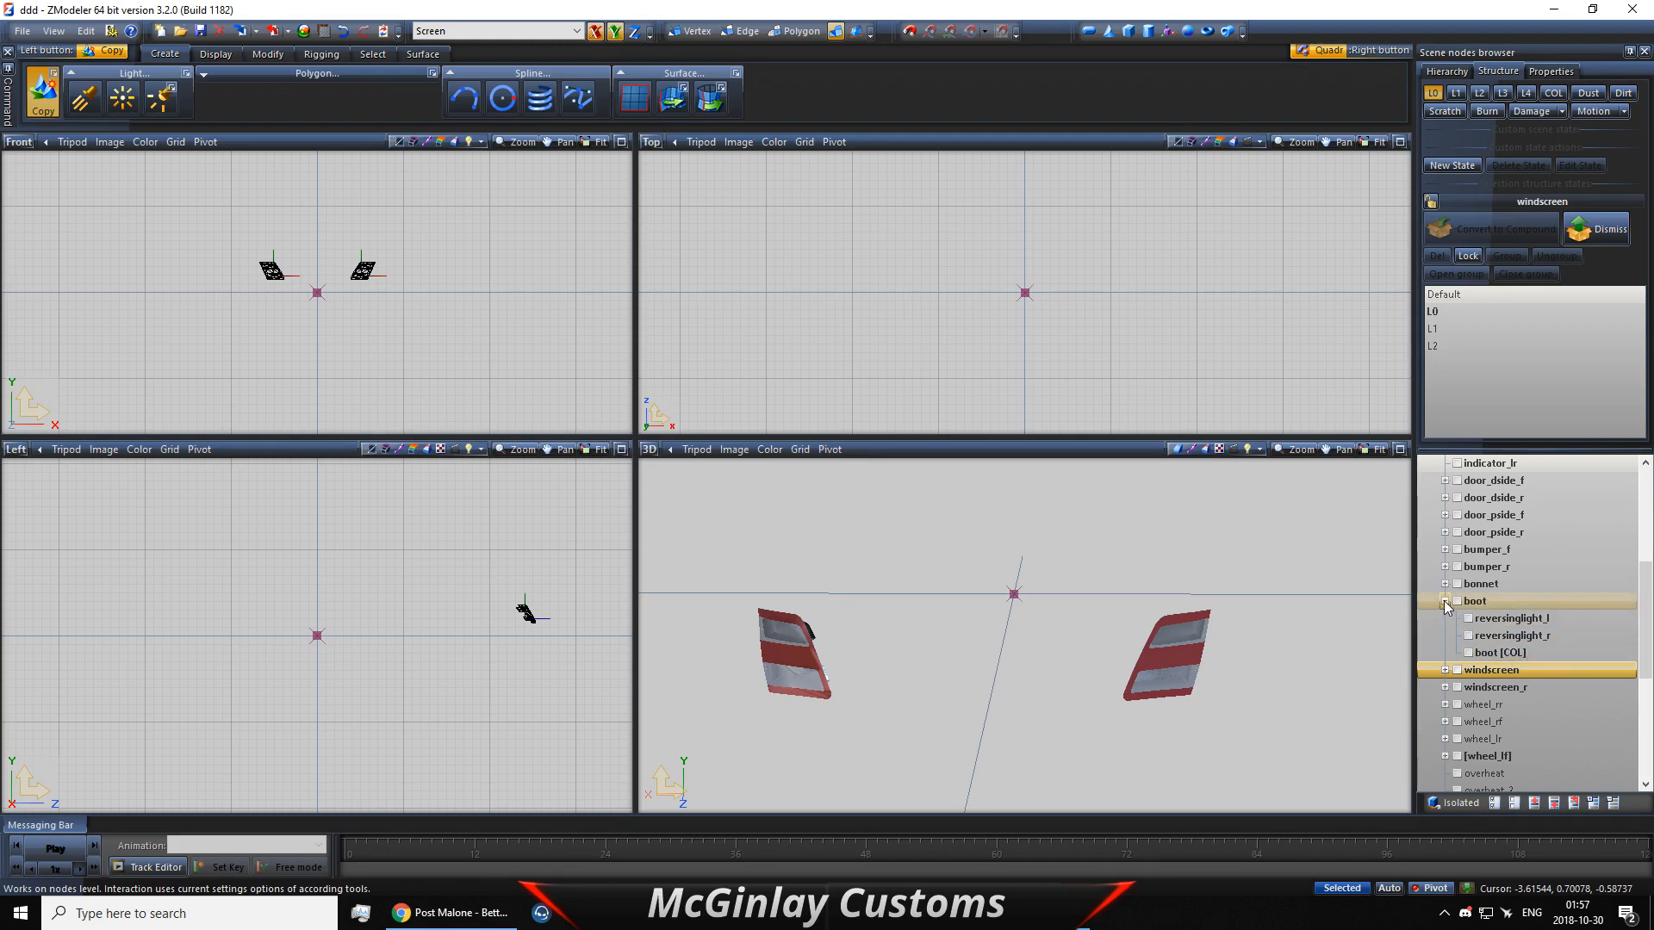
click(1445, 601)
scroll(1451, 585, up, 5)
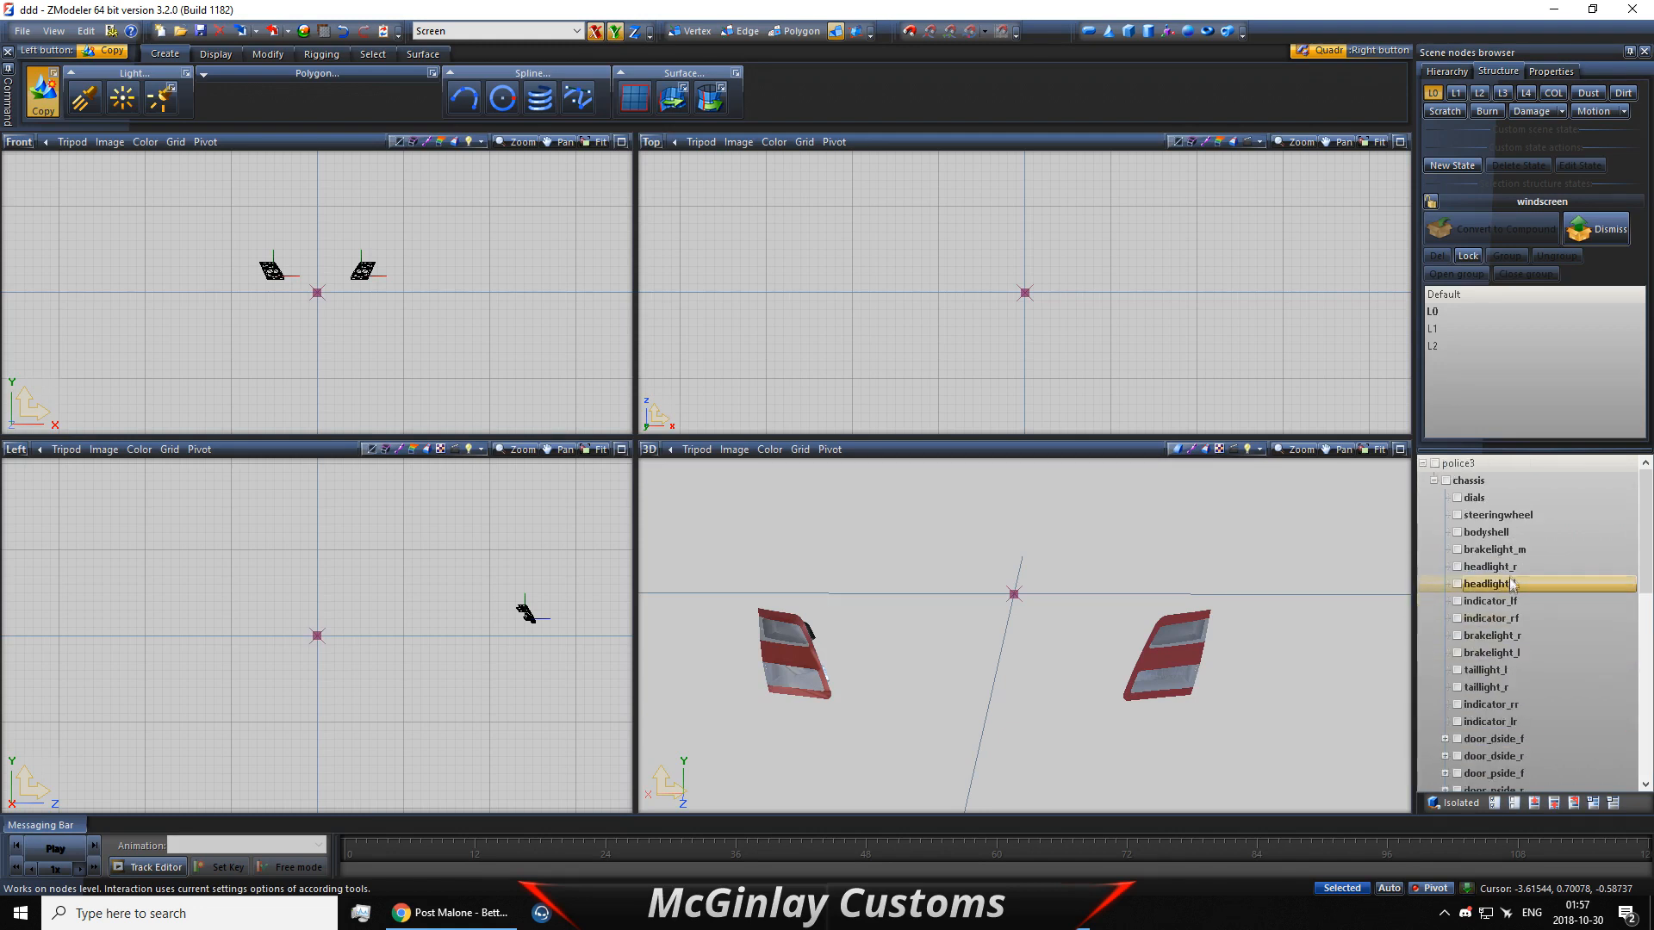
scroll(1555, 569, down, 10)
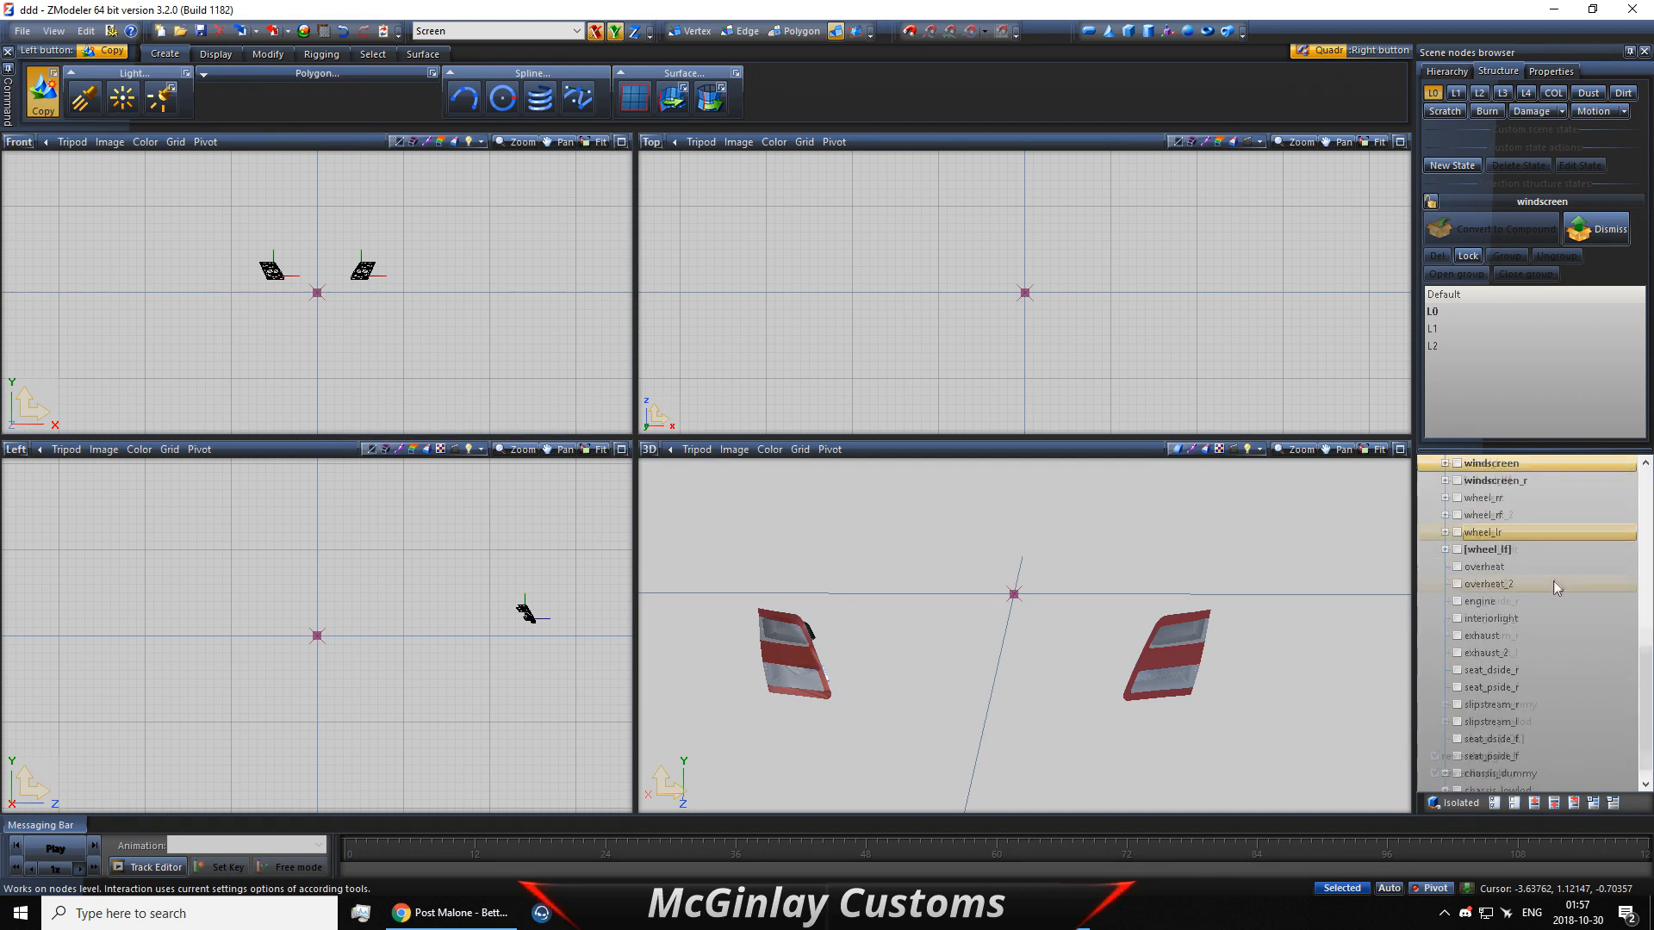
Step: Collapse the police3 hierarchy and dismiss the compound structure of the unlinked reversinglight_l and reversinglight_r copies
click(1478, 756)
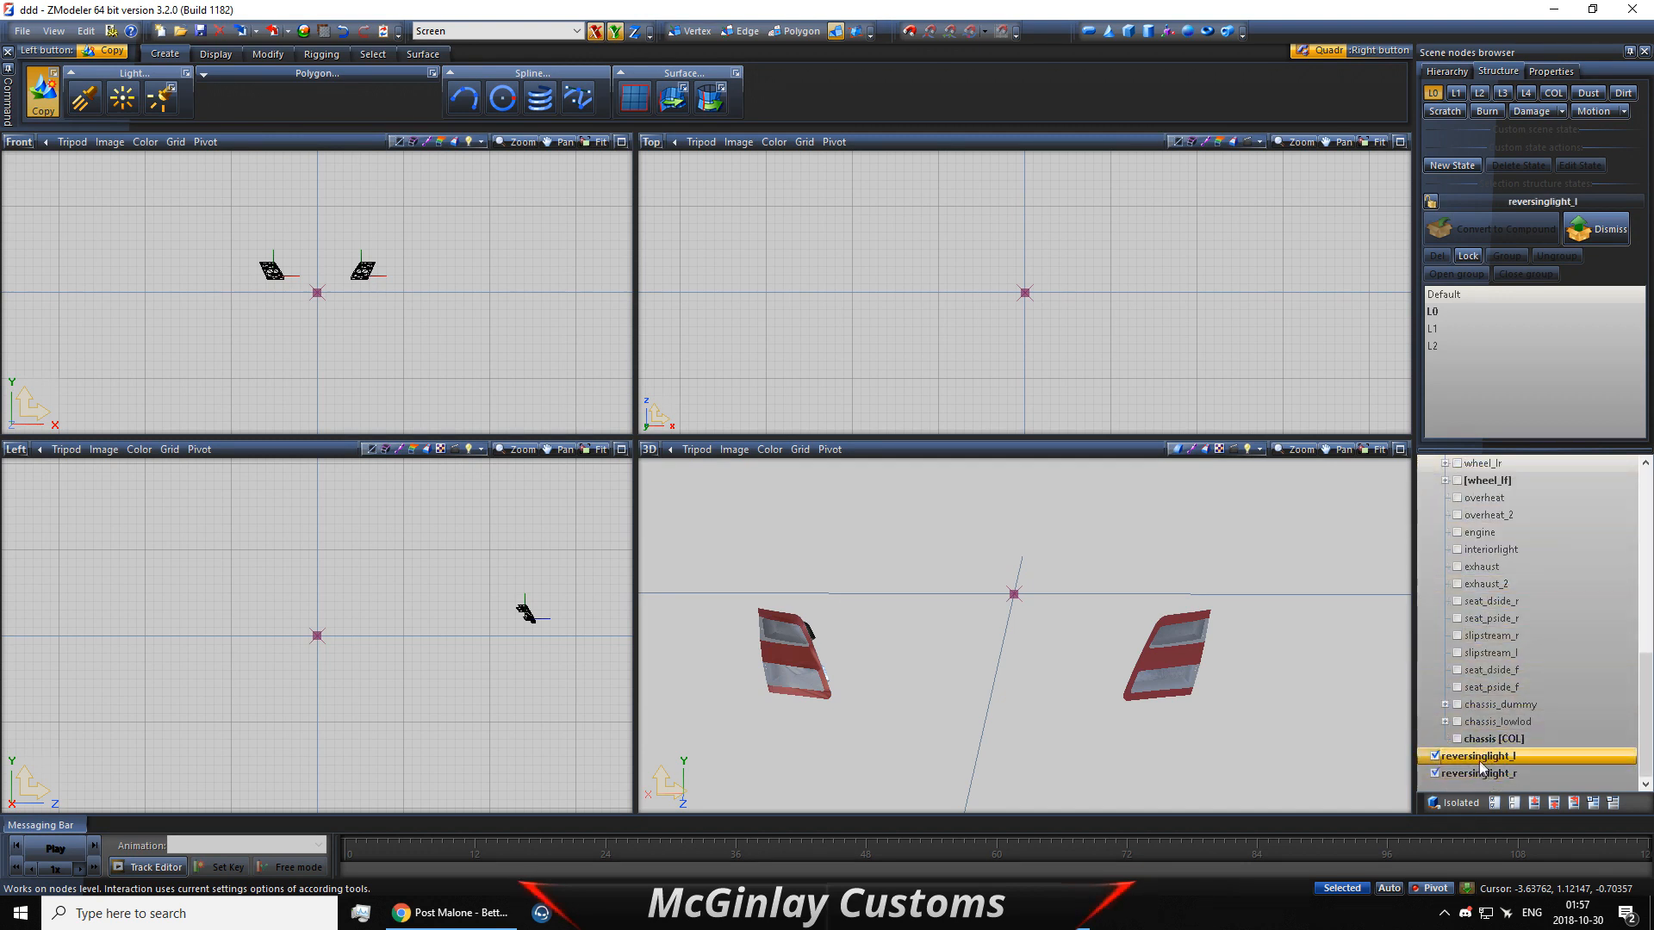
ctrl+click(1484, 774)
right_click(1484, 774)
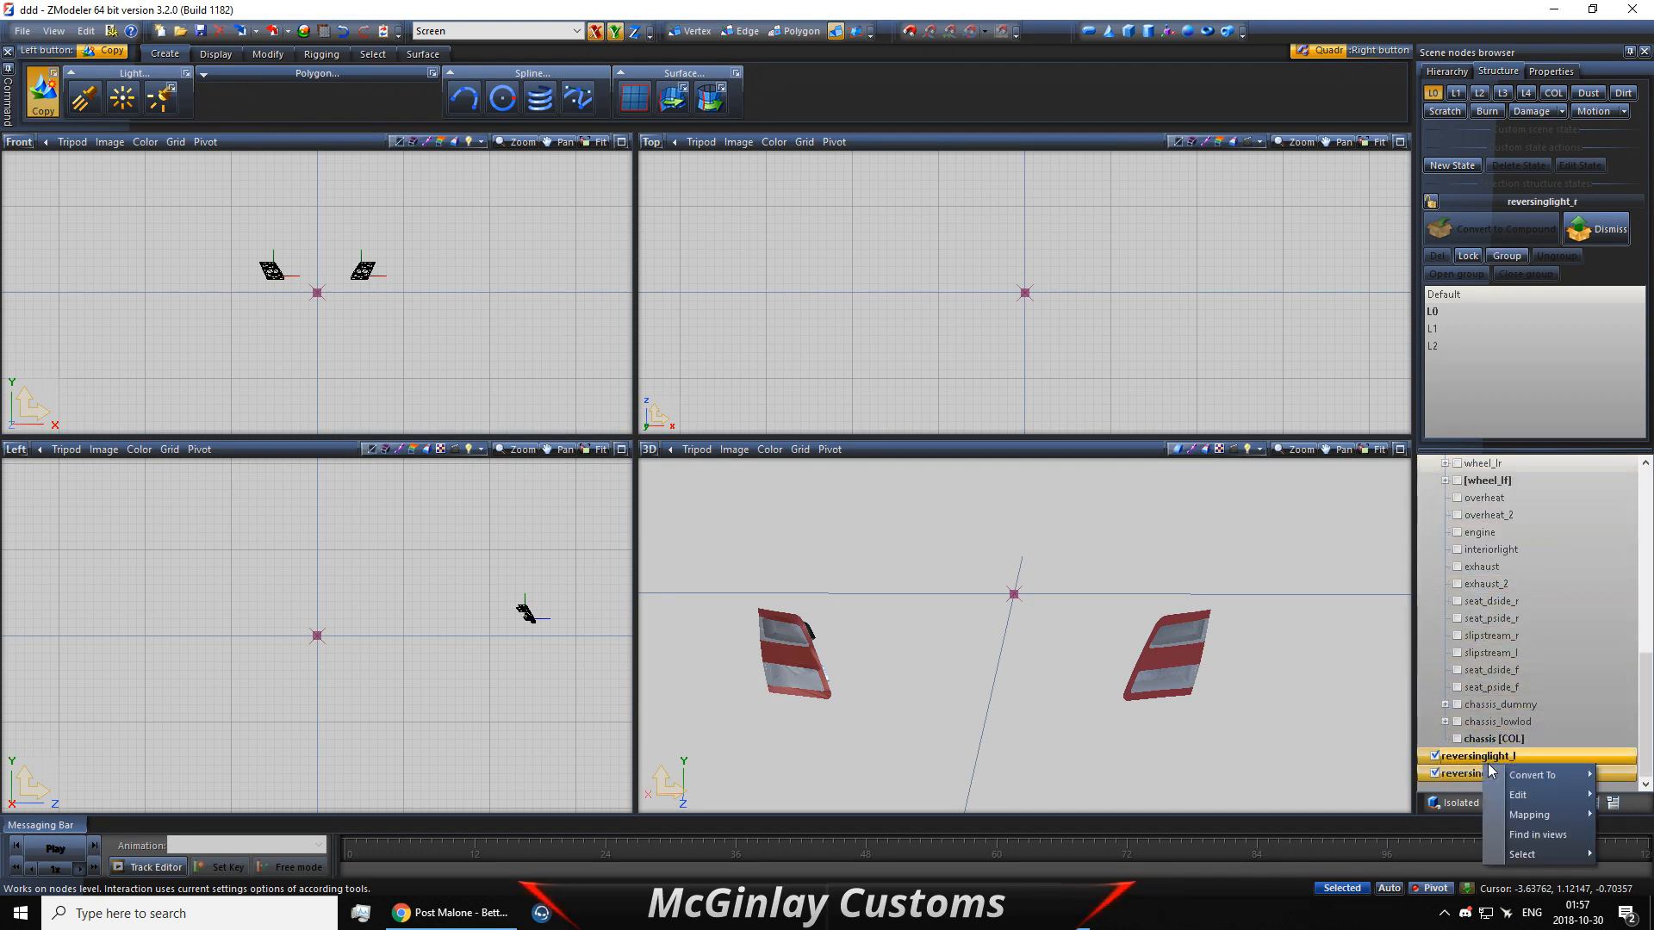
click(1493, 688)
scroll(1490, 687, up, 10)
scroll(1454, 497, up, 1)
click(1423, 464)
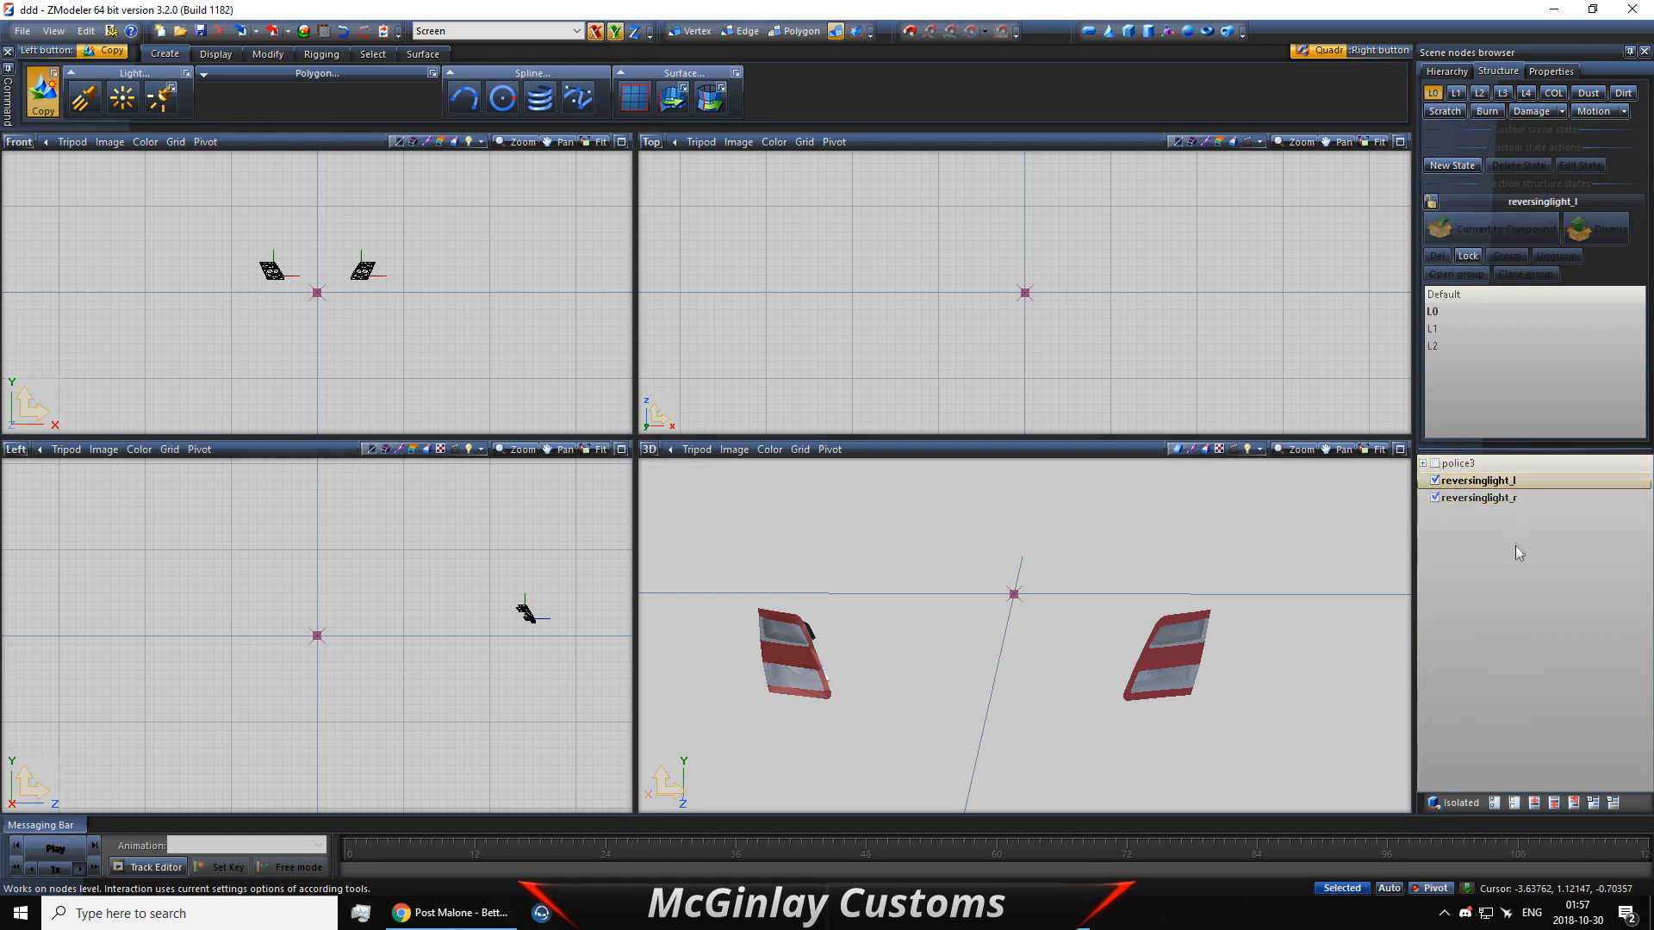
click(1493, 498)
ctrl+click(1492, 483)
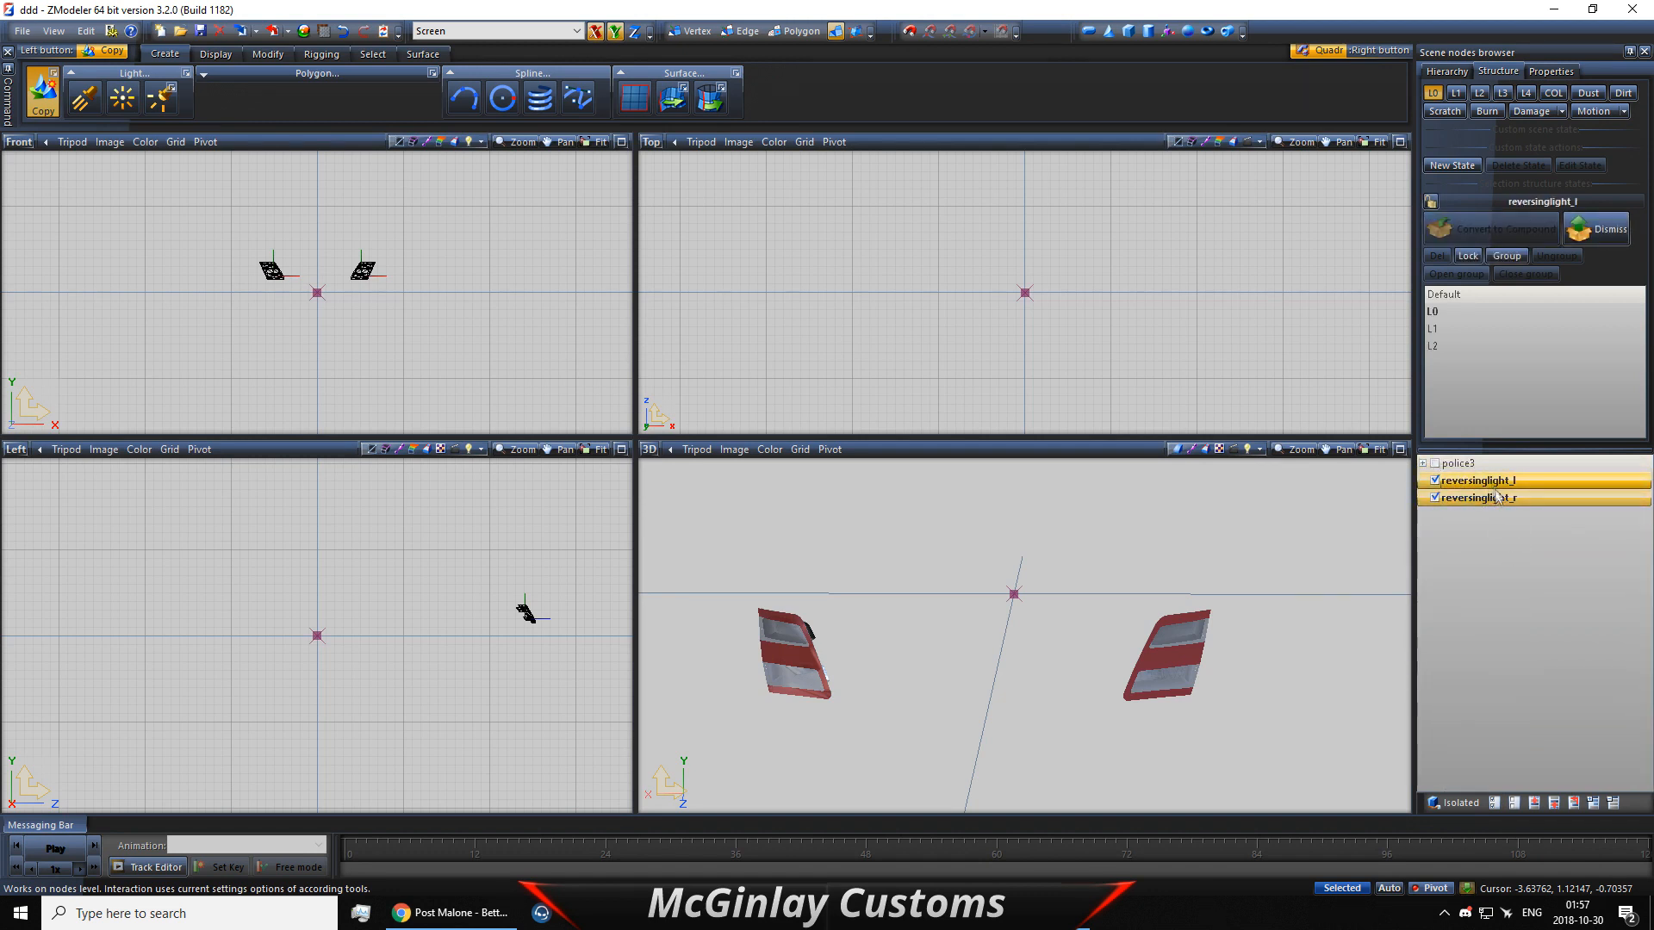
click(1586, 225)
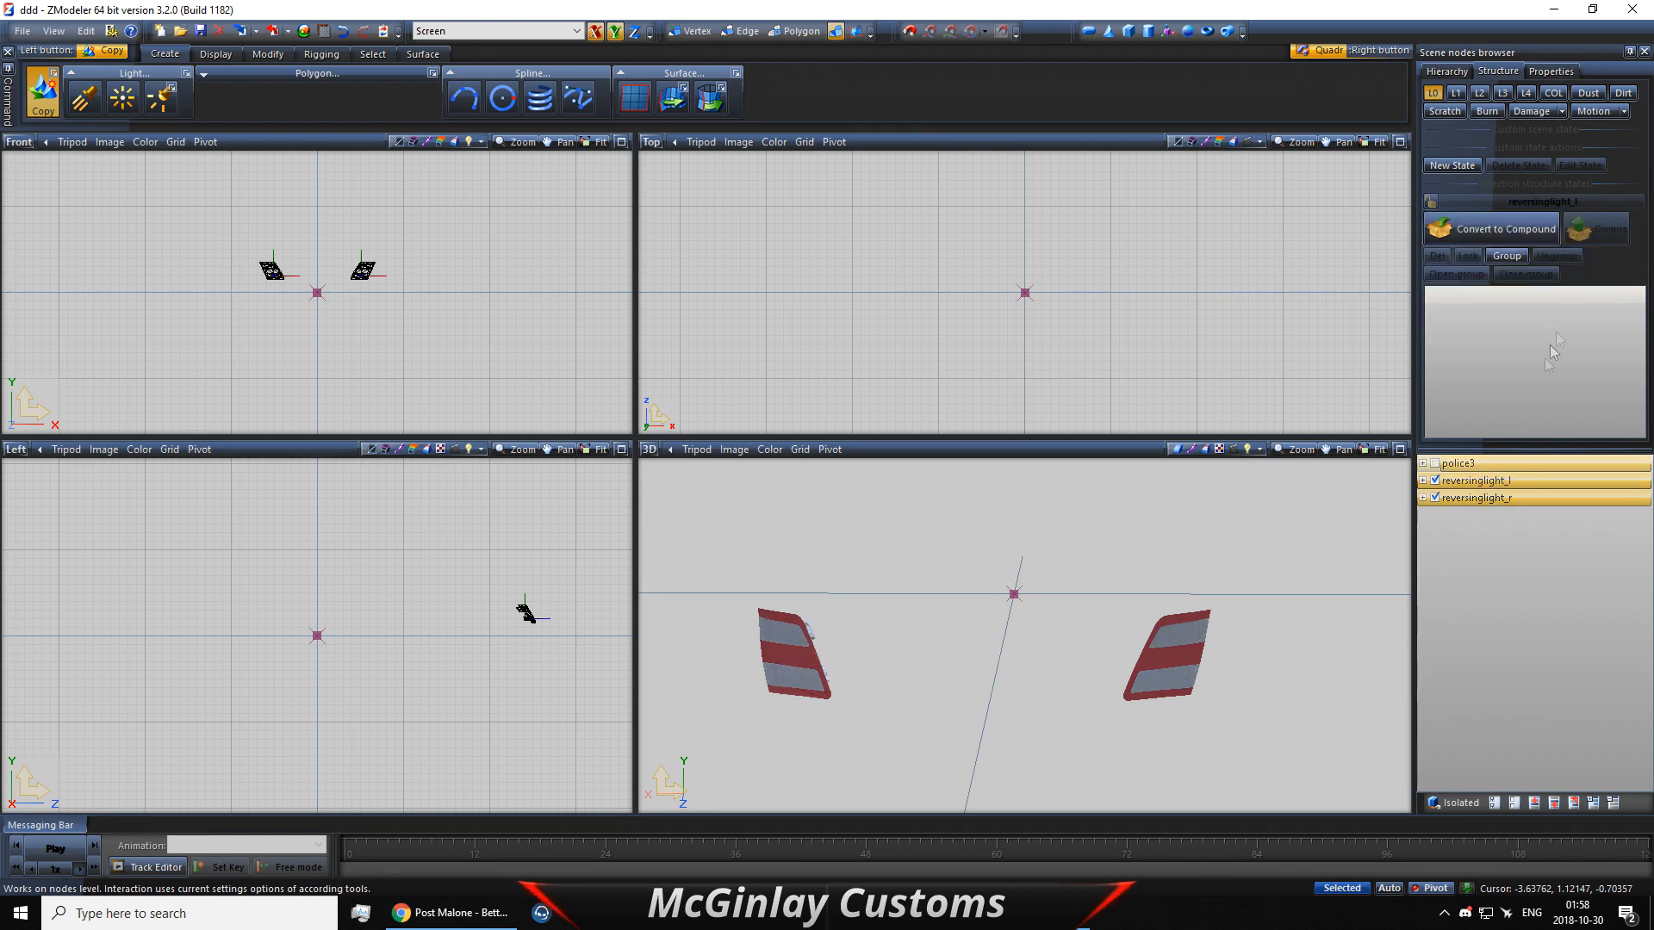
Step: Expand both dismissed reversing lights and delete the second and third child meshes of each, keeping only the first
click(1452, 499)
click(1423, 481)
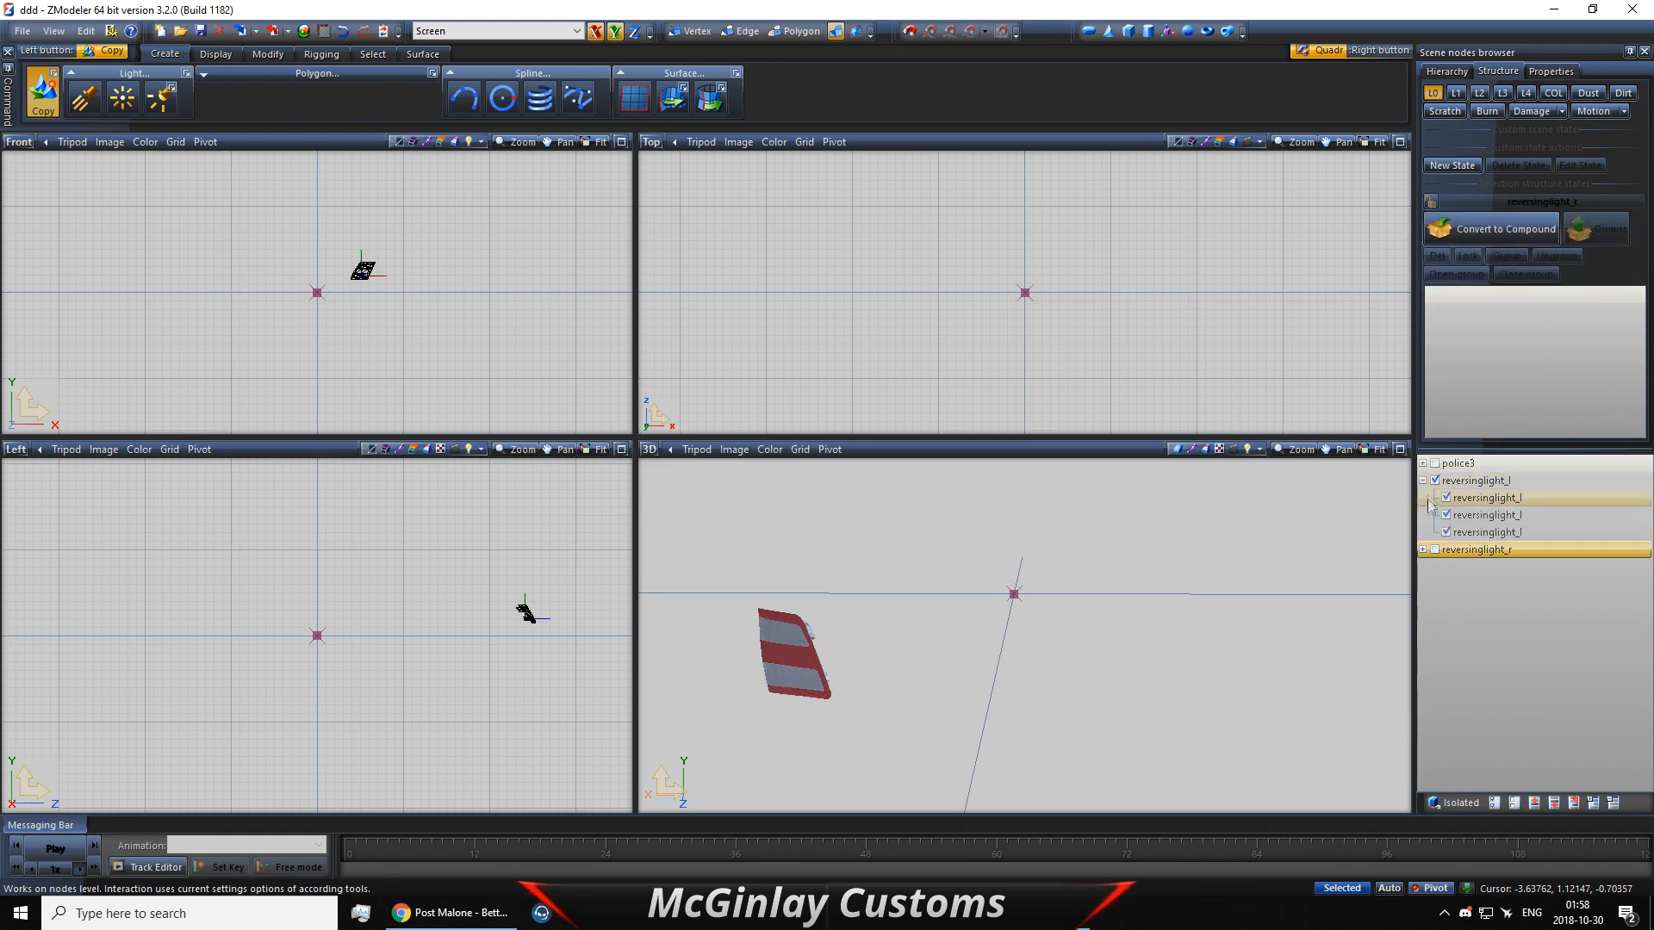
click(1423, 550)
click(1435, 550)
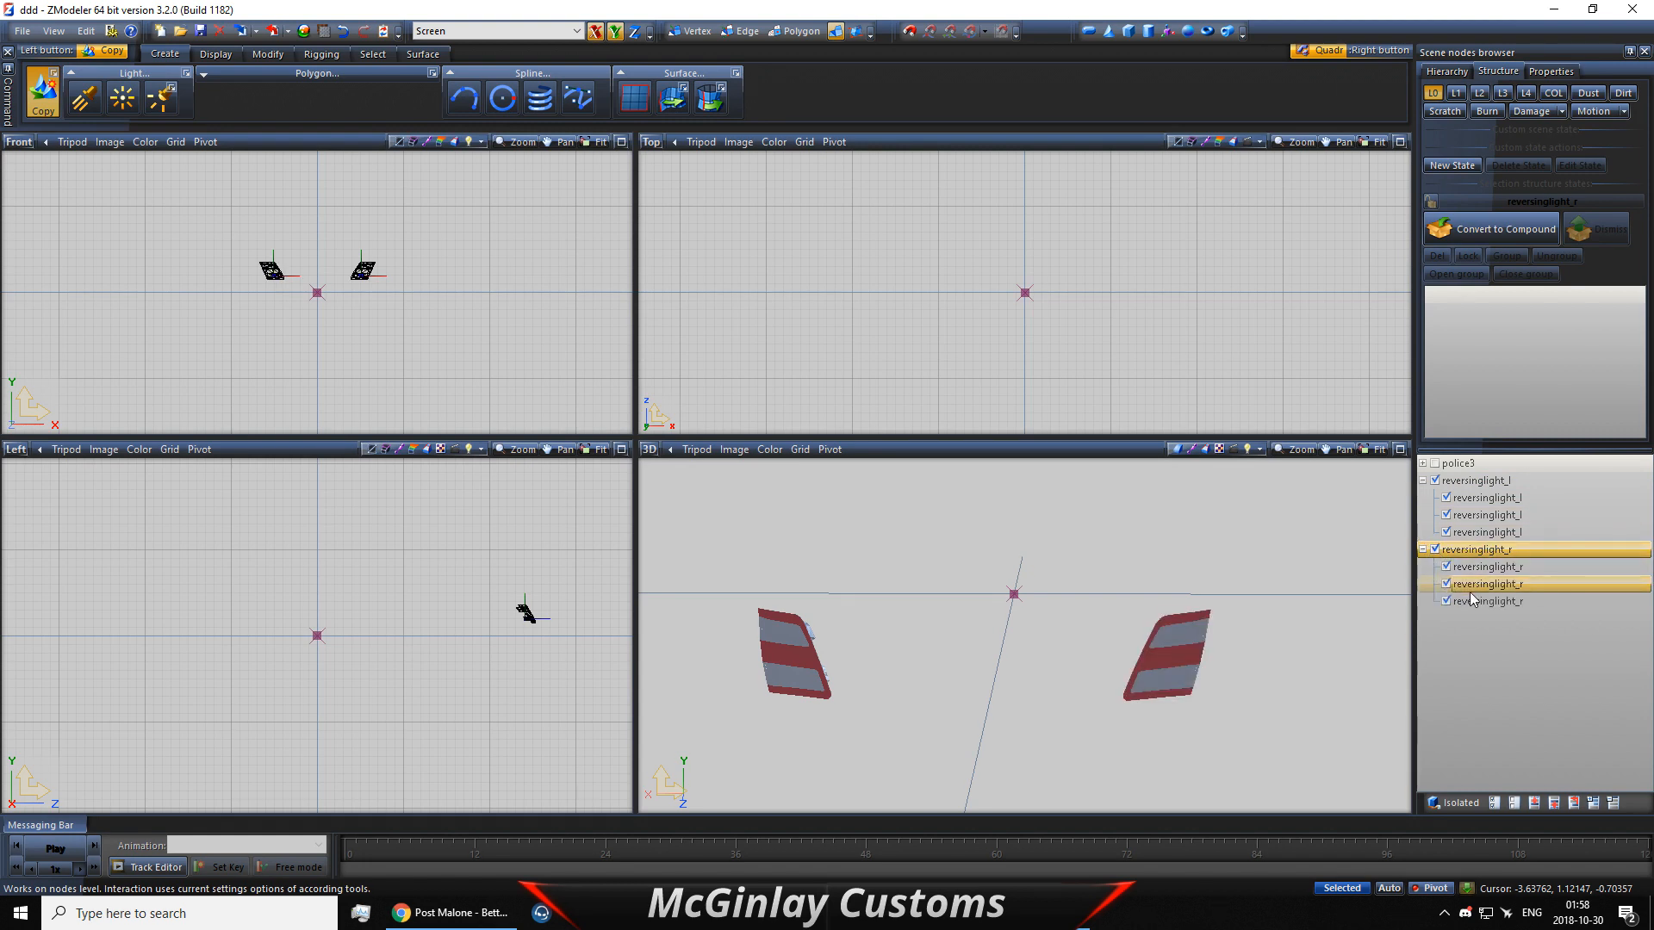
click(1470, 587)
ctrl+click(1472, 602)
ctrl+click(1480, 526)
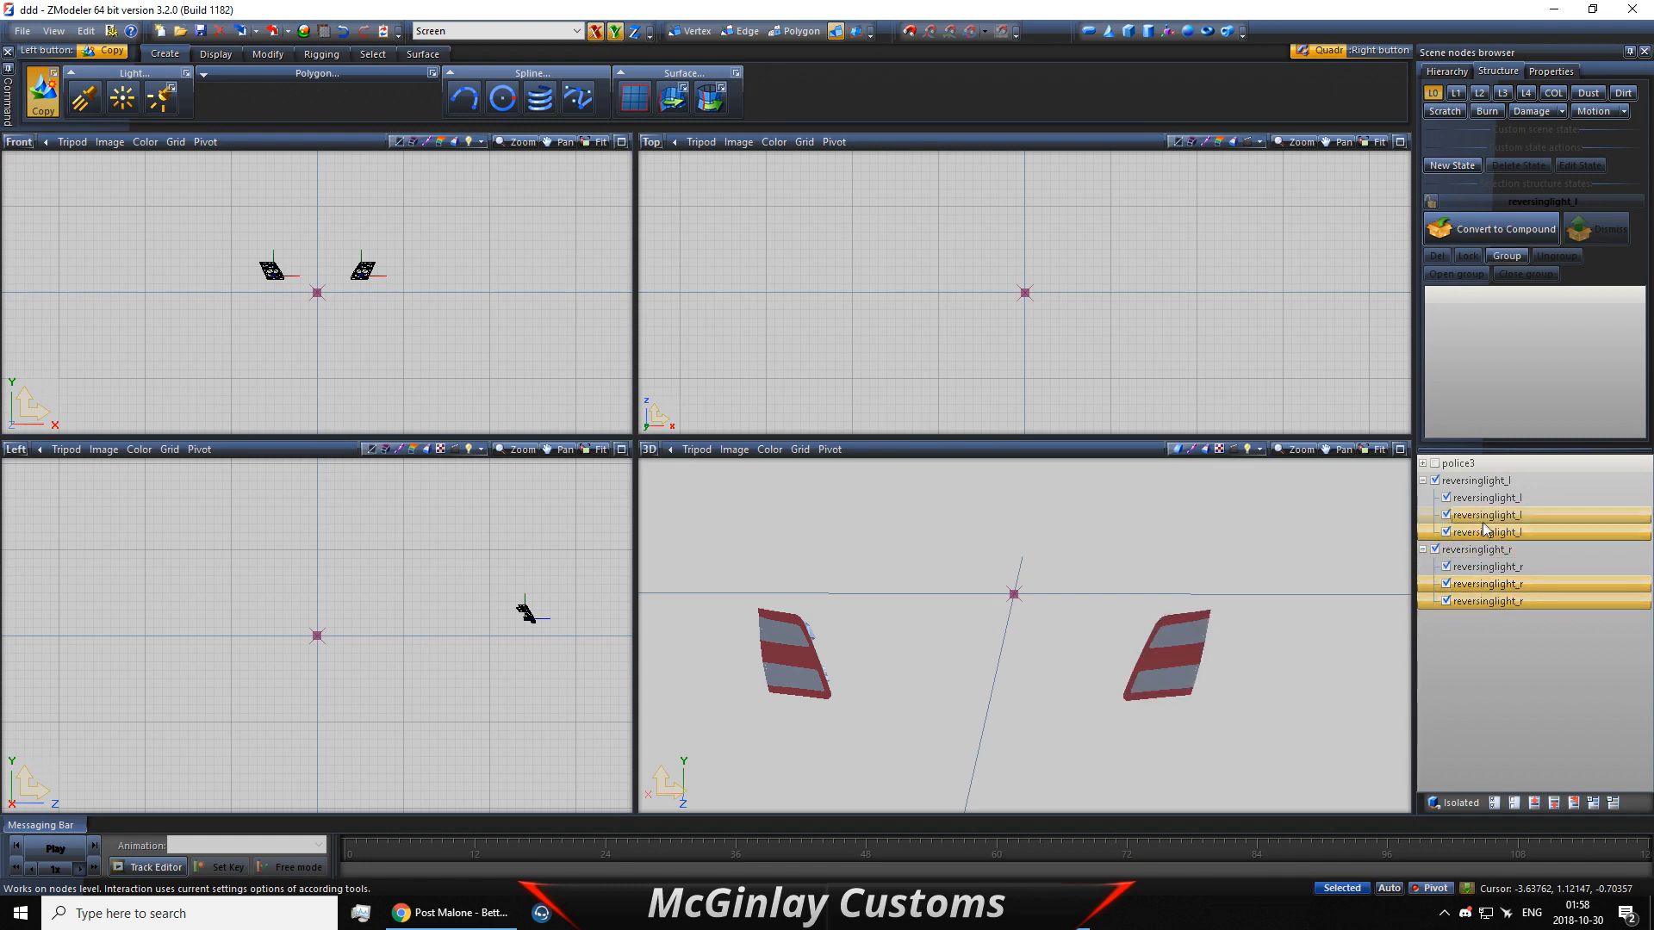
ctrl+click(1485, 517)
right_click(1487, 519)
click(1456, 556)
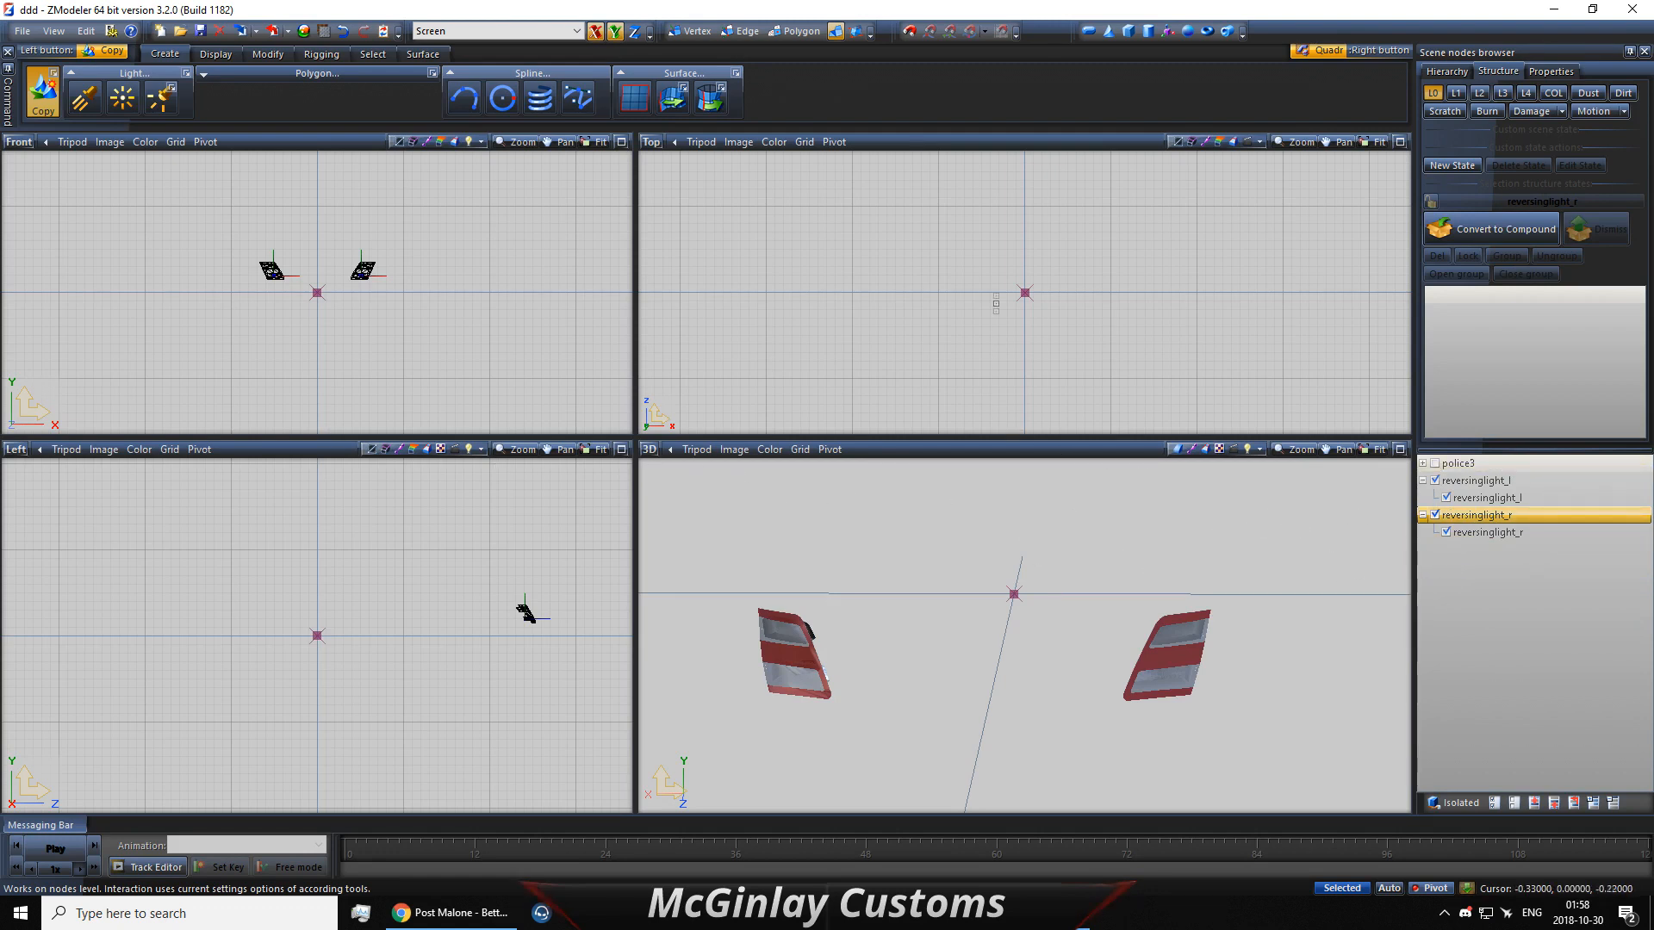
Step: At polygon level, use Separated selection to select the upper and lower clear lens panels of the reversinglight_r mesh
scroll(290, 277, up, 8)
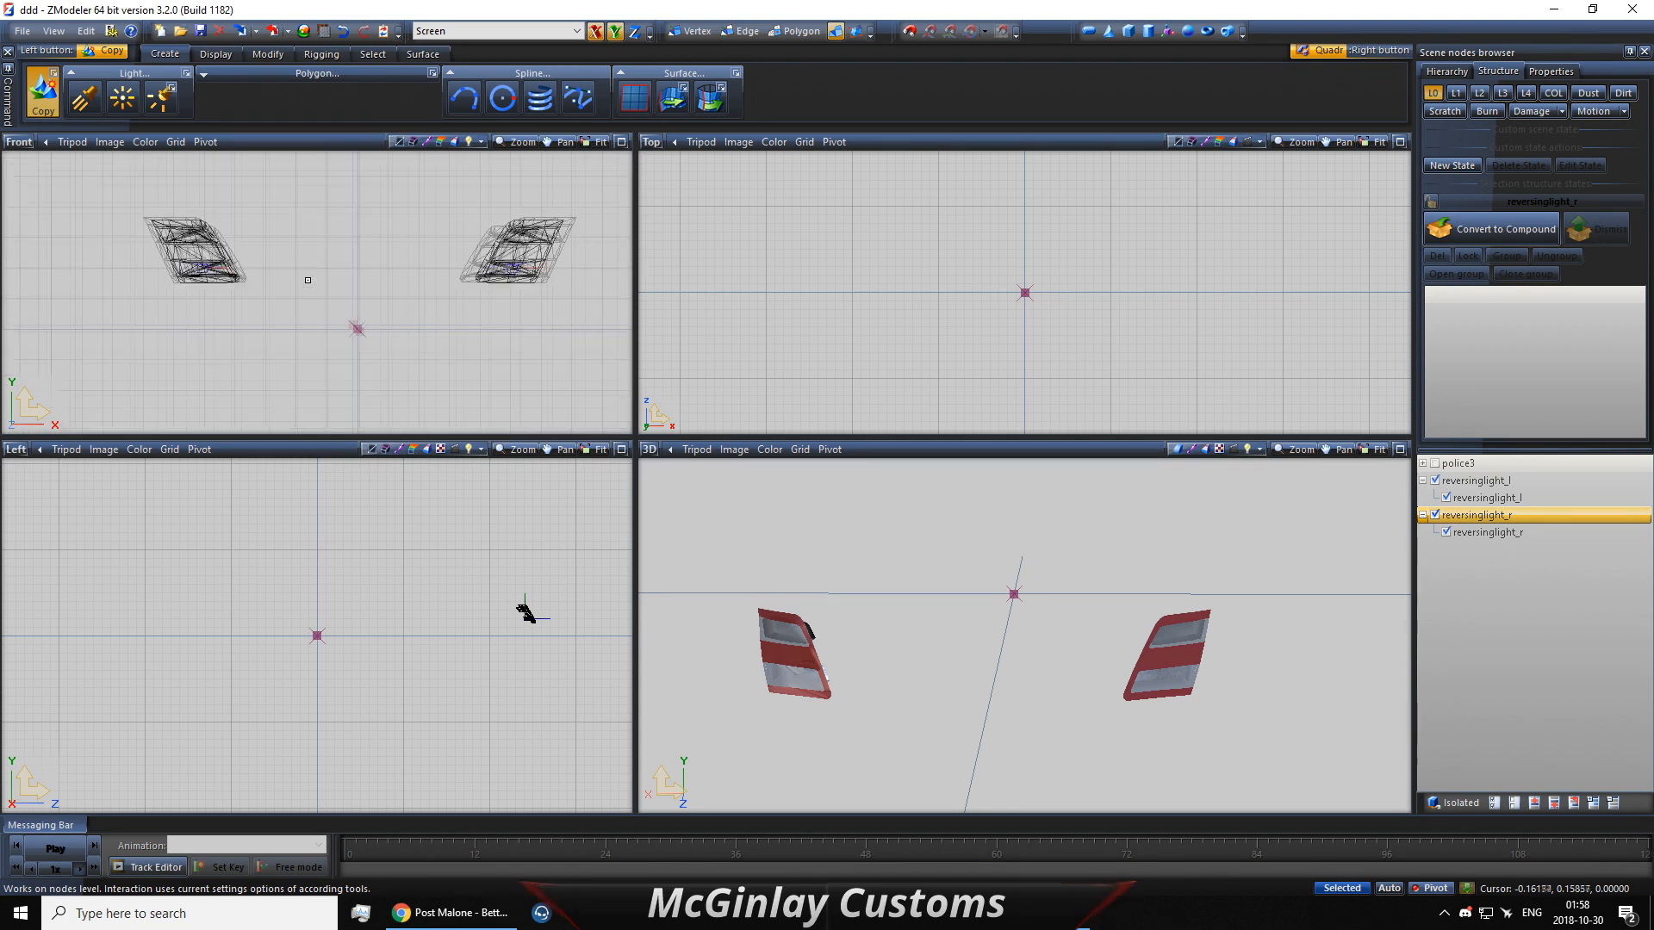
middle_drag(938, 670, 808, 654)
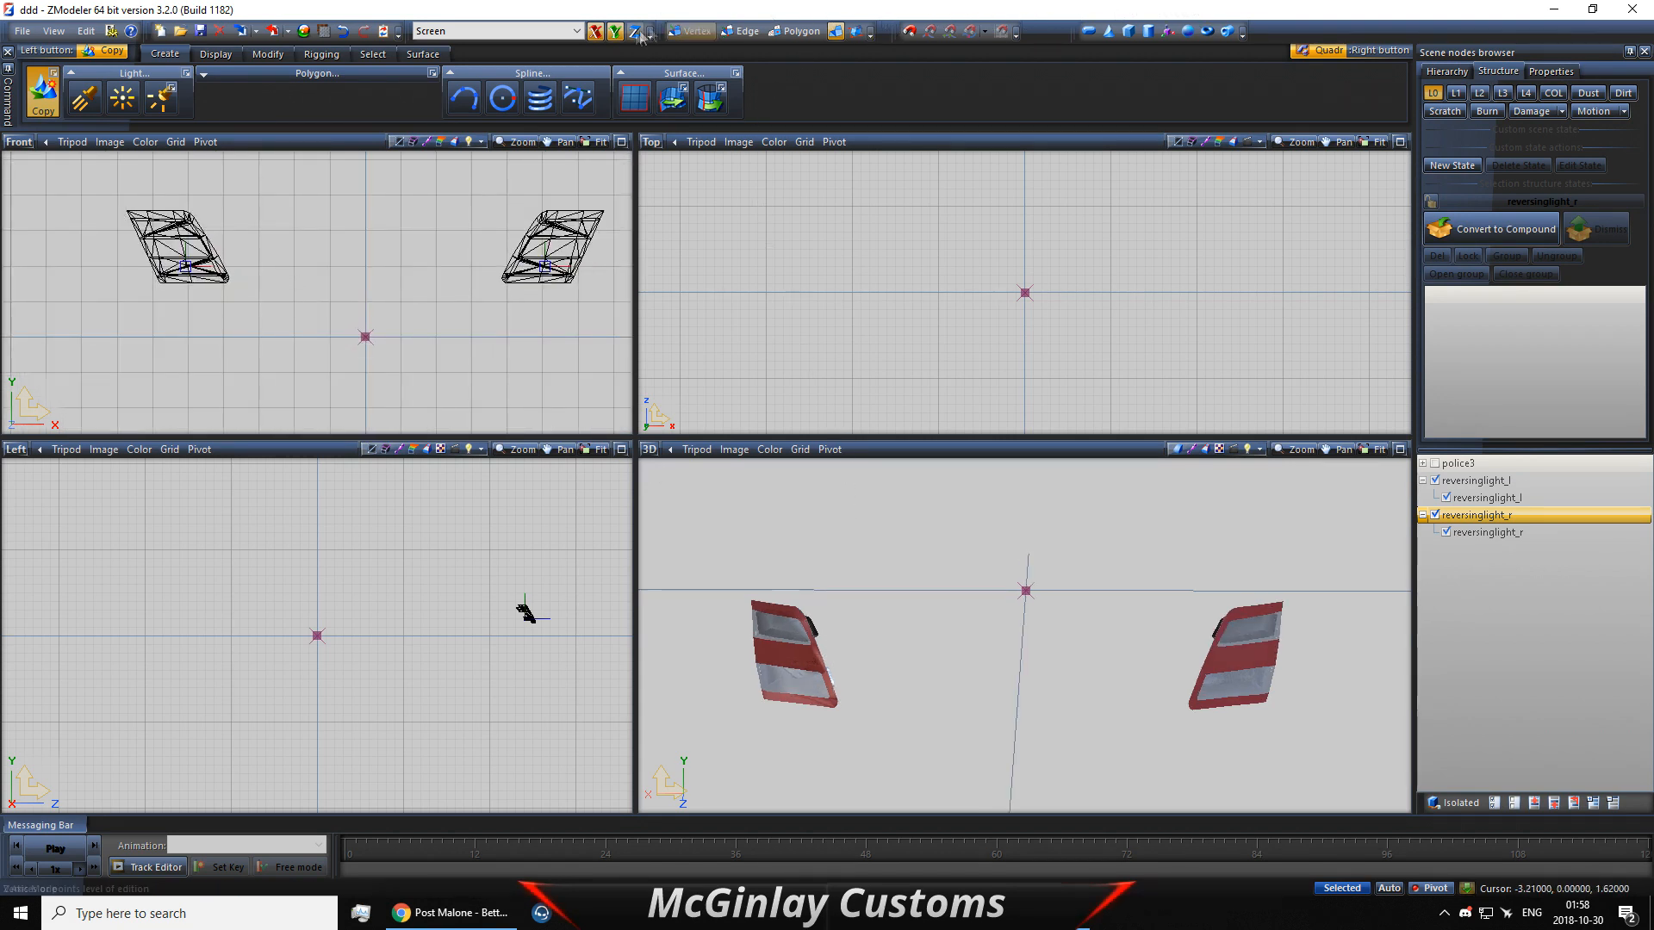
click(792, 31)
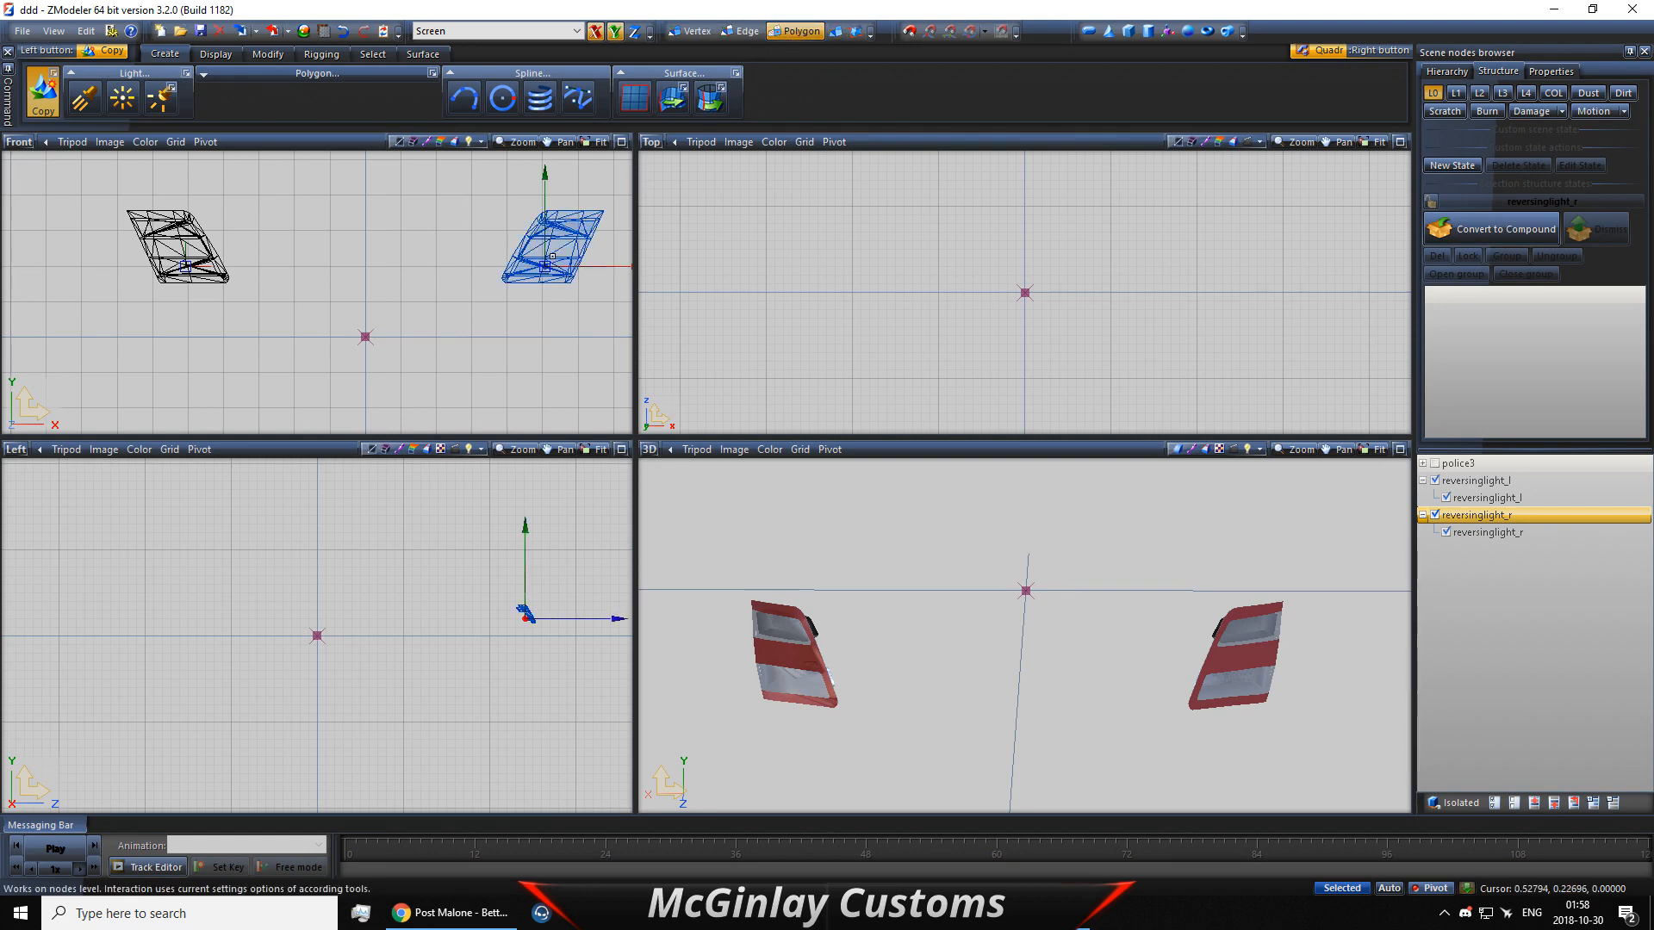
click(589, 246)
scroll(607, 249, up, 3)
scroll(608, 242, up, 5)
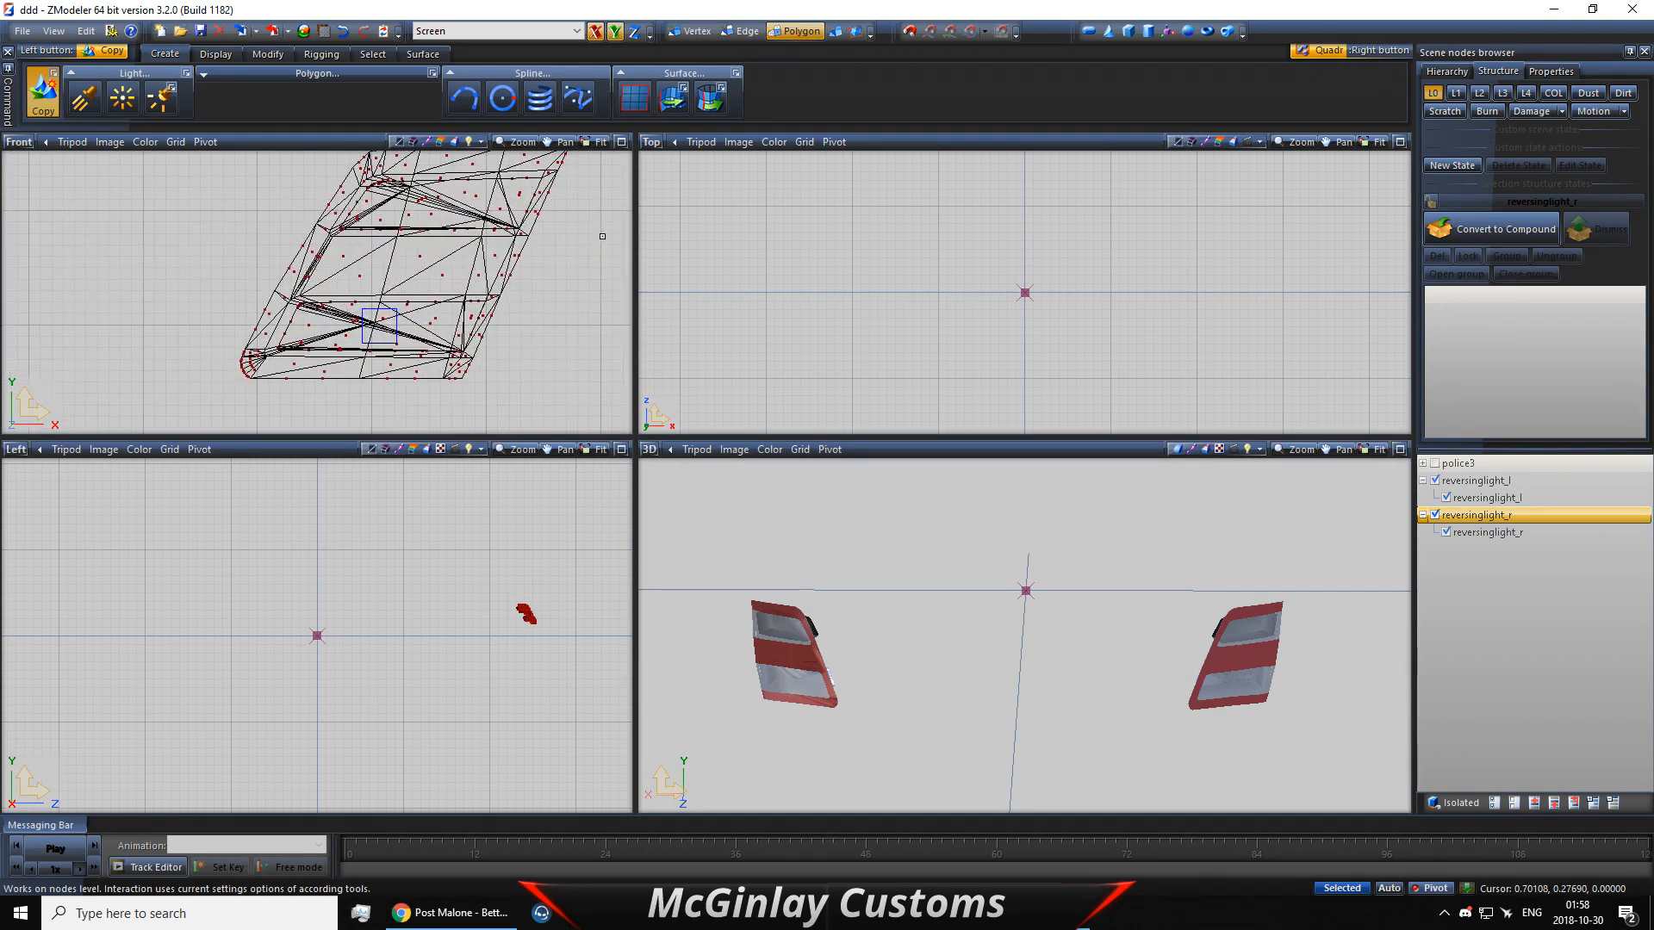
click(372, 54)
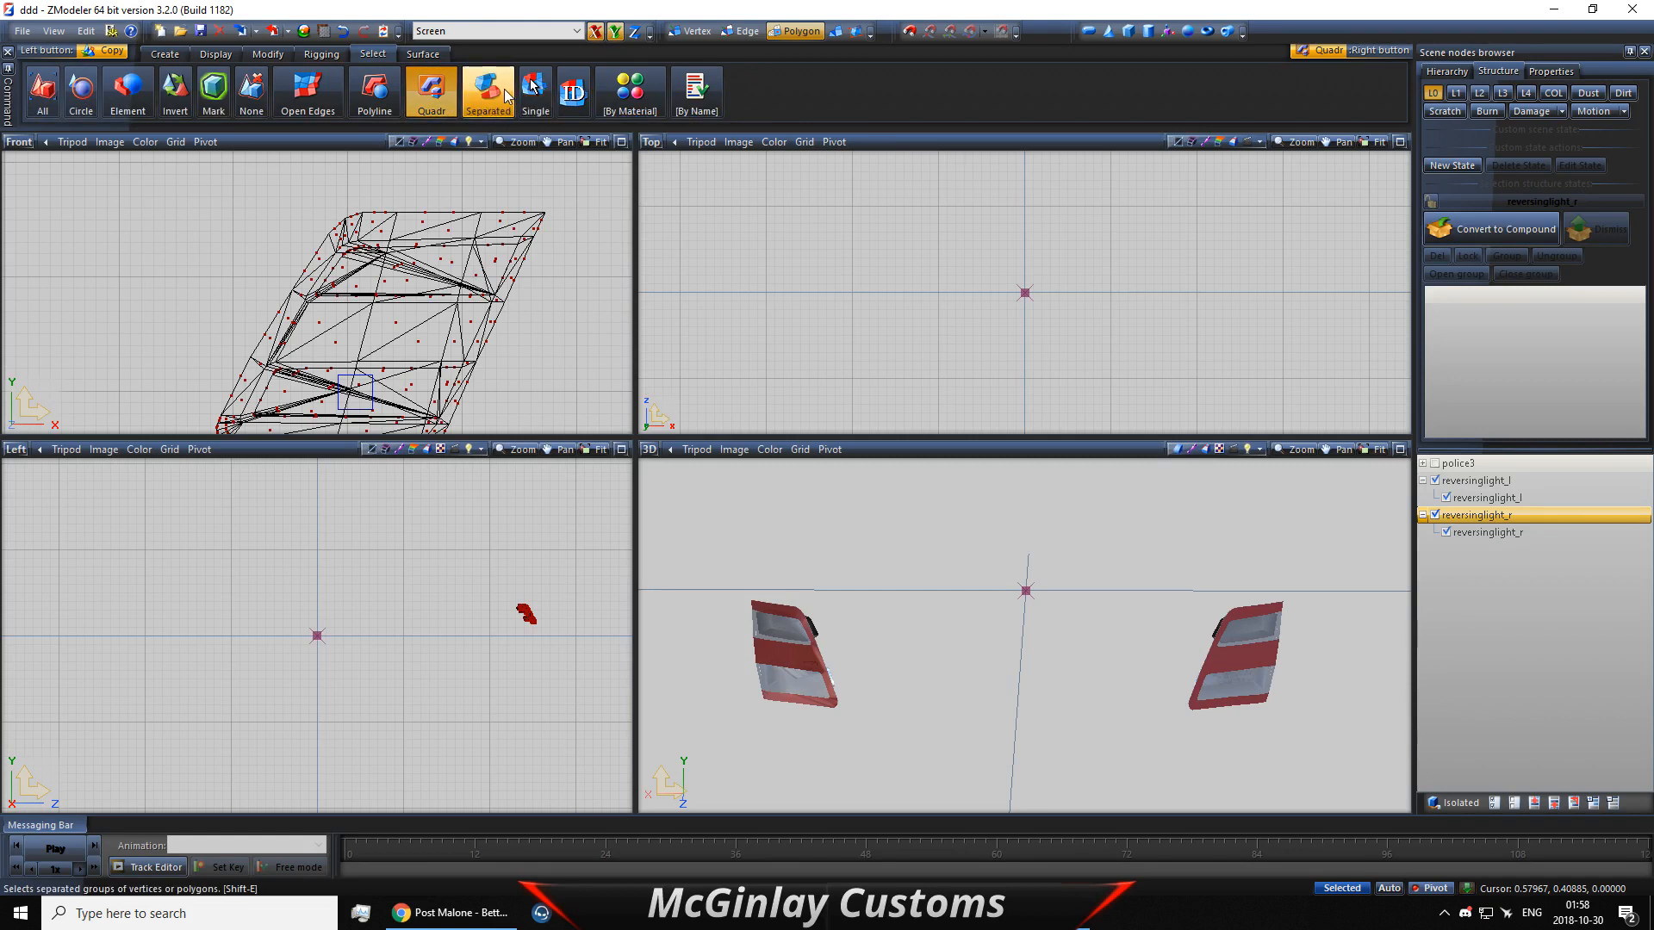
click(487, 89)
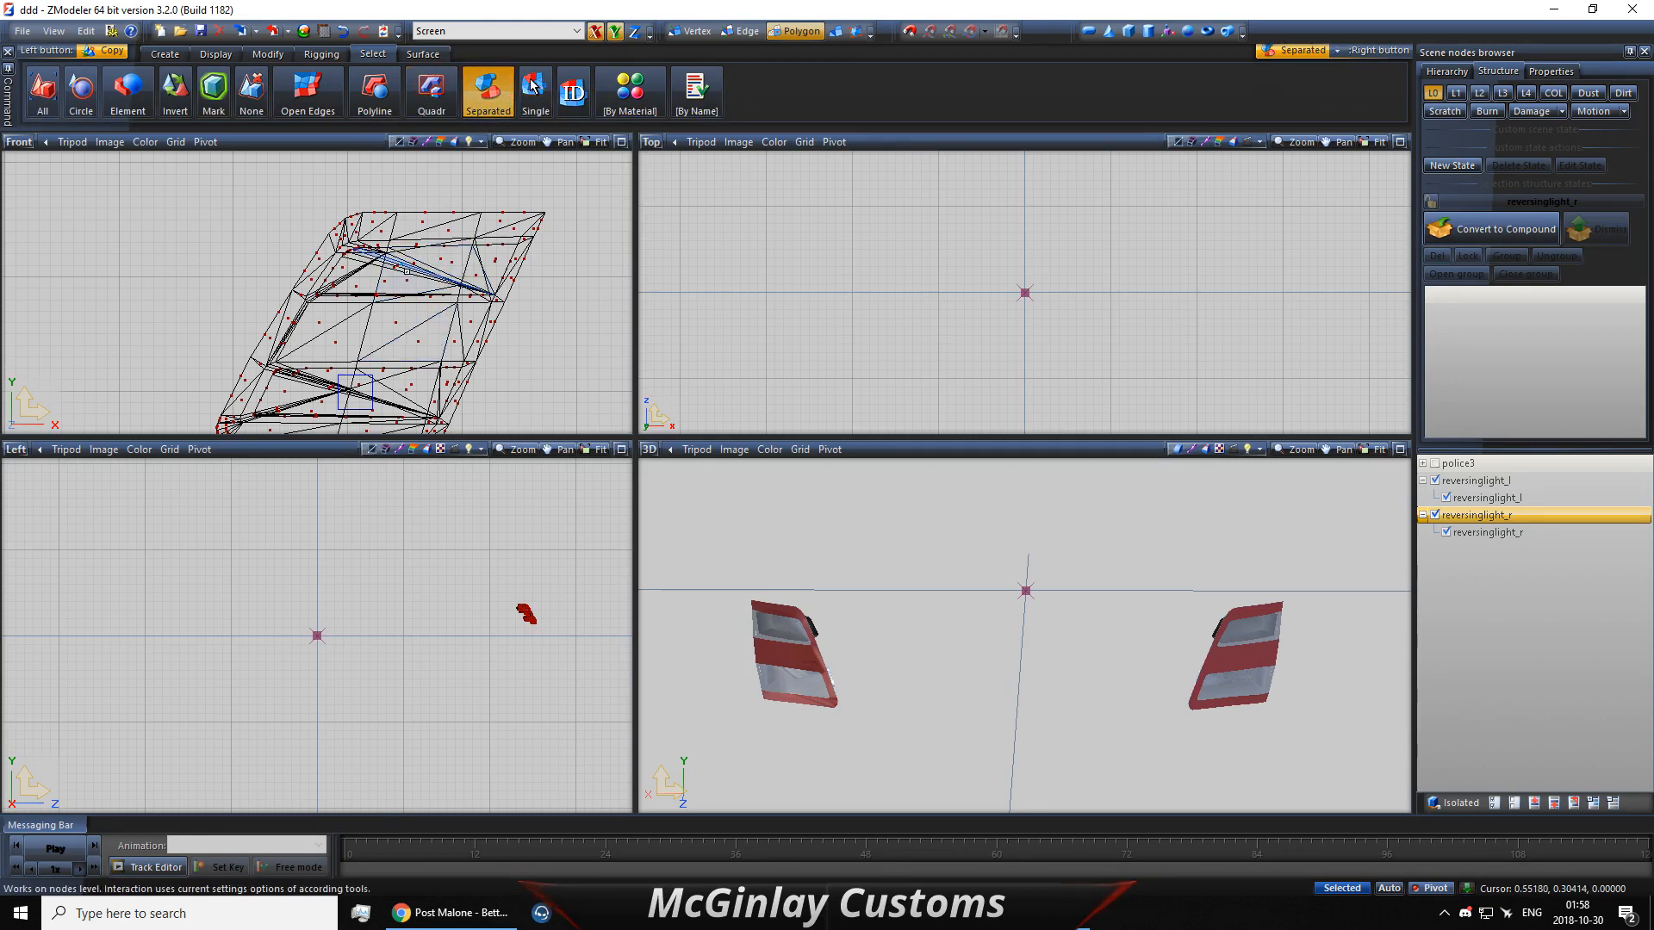
right_click(406, 273)
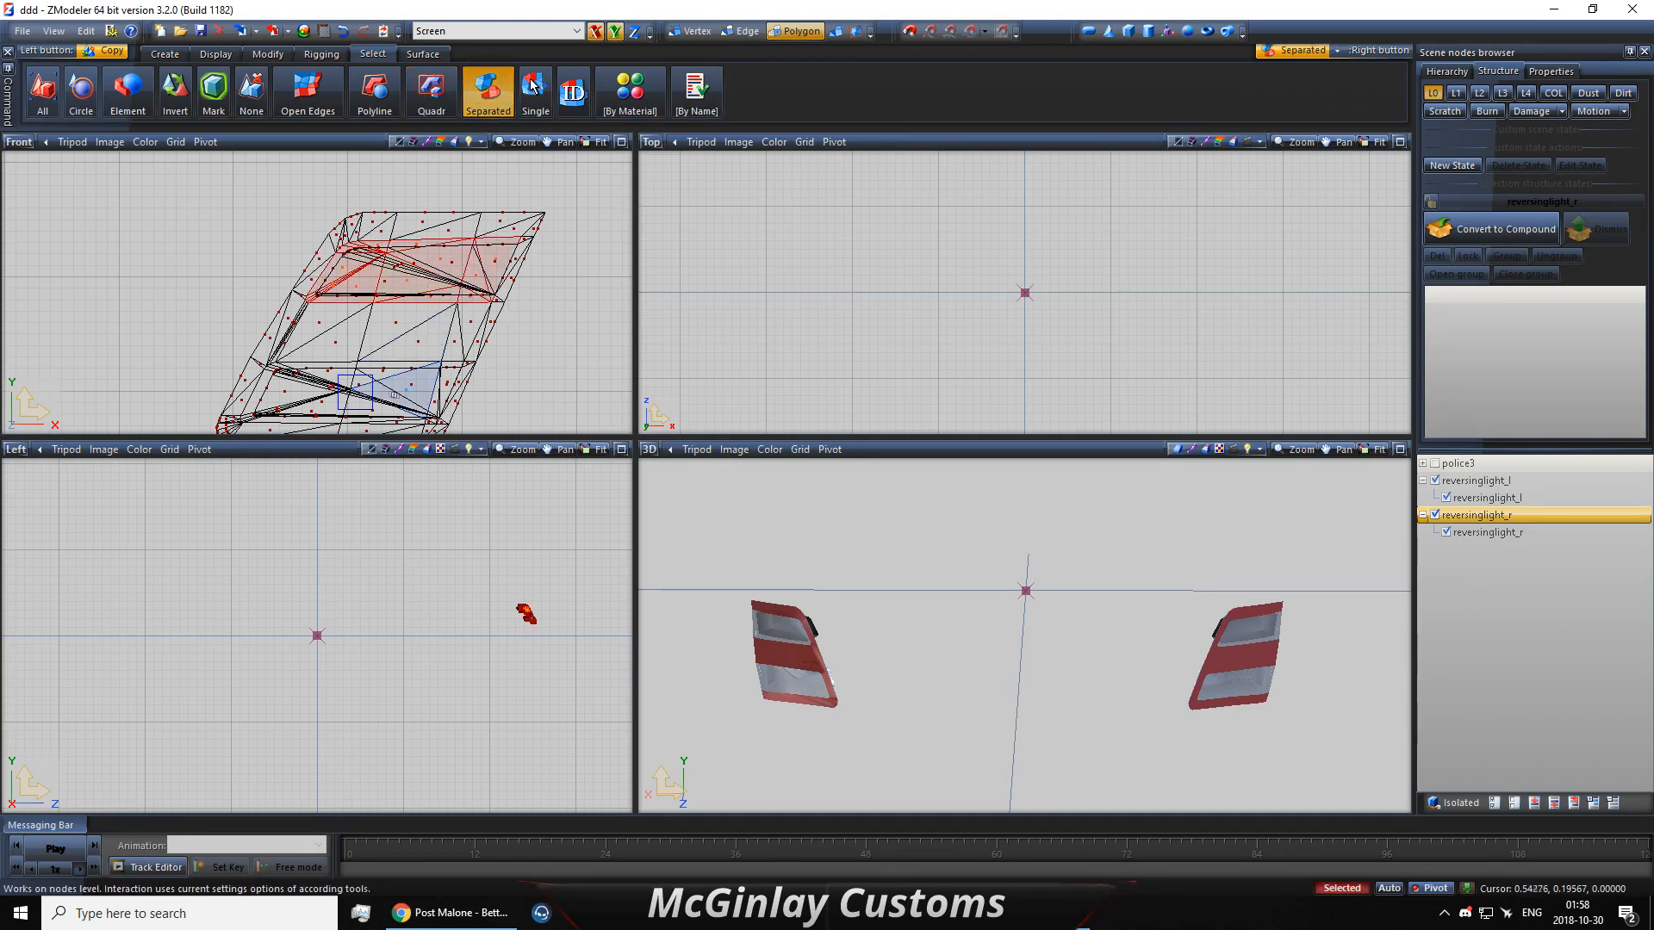
right_click(361, 385)
Step: Toggle the upper clear lens panel's Separated selection on the reversinglight_l mesh, then deselect both the upper and lower panels
middle_drag(379, 318, 396, 283)
scroll(396, 282, down, 2)
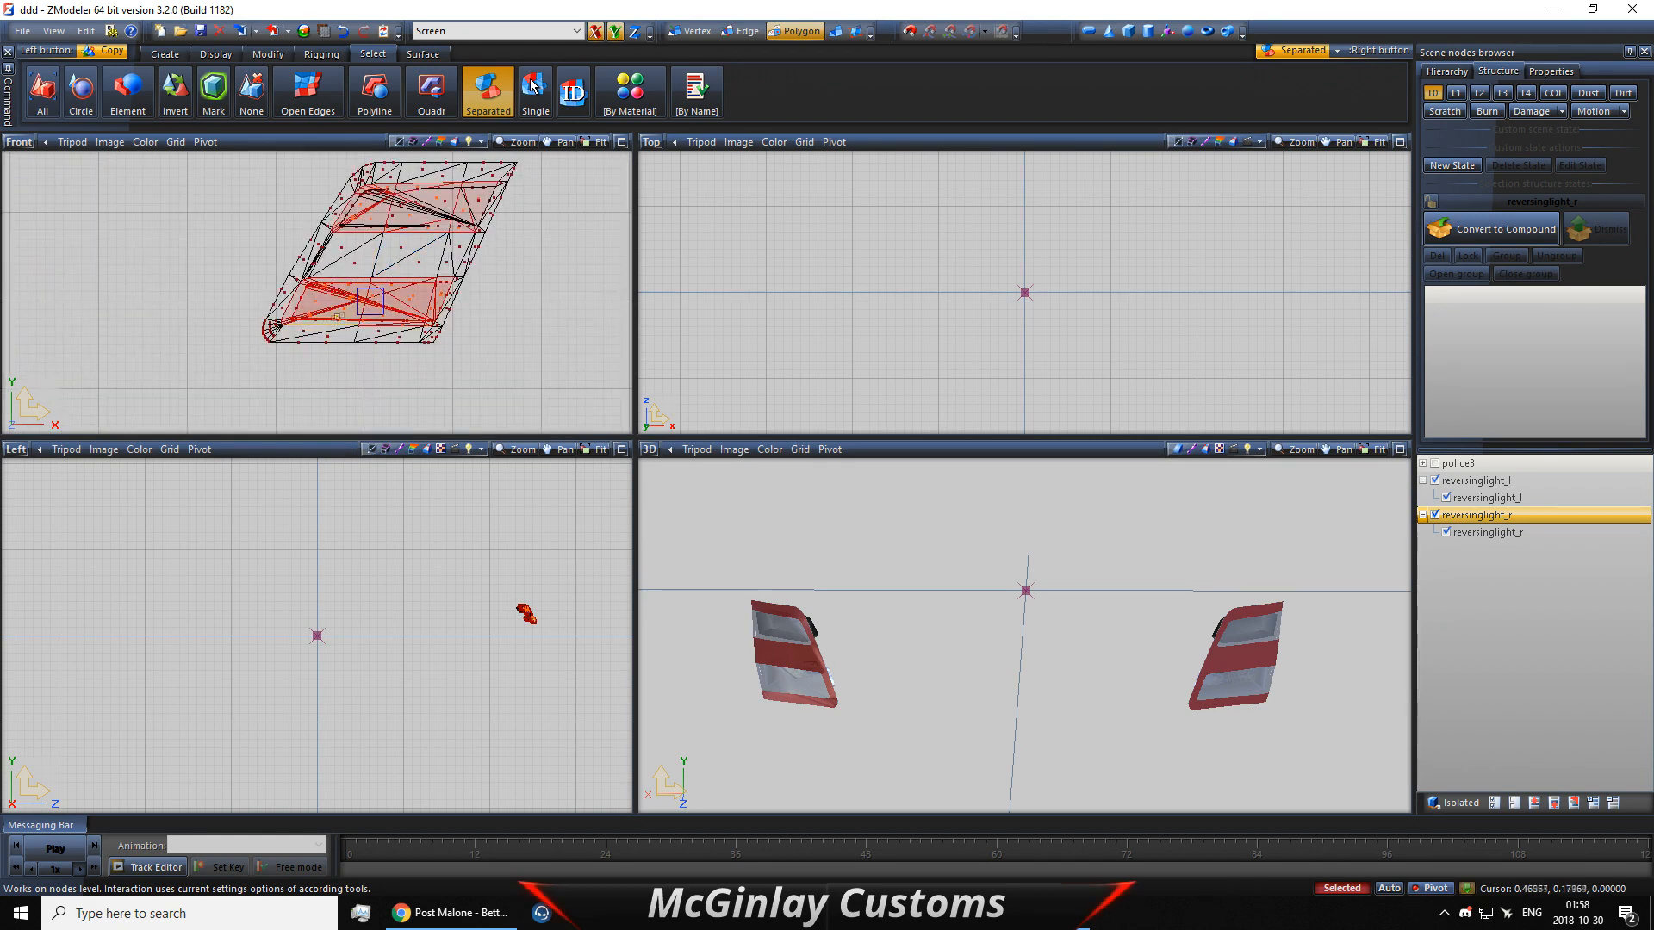
scroll(366, 304, up, 3)
scroll(377, 288, up, 3)
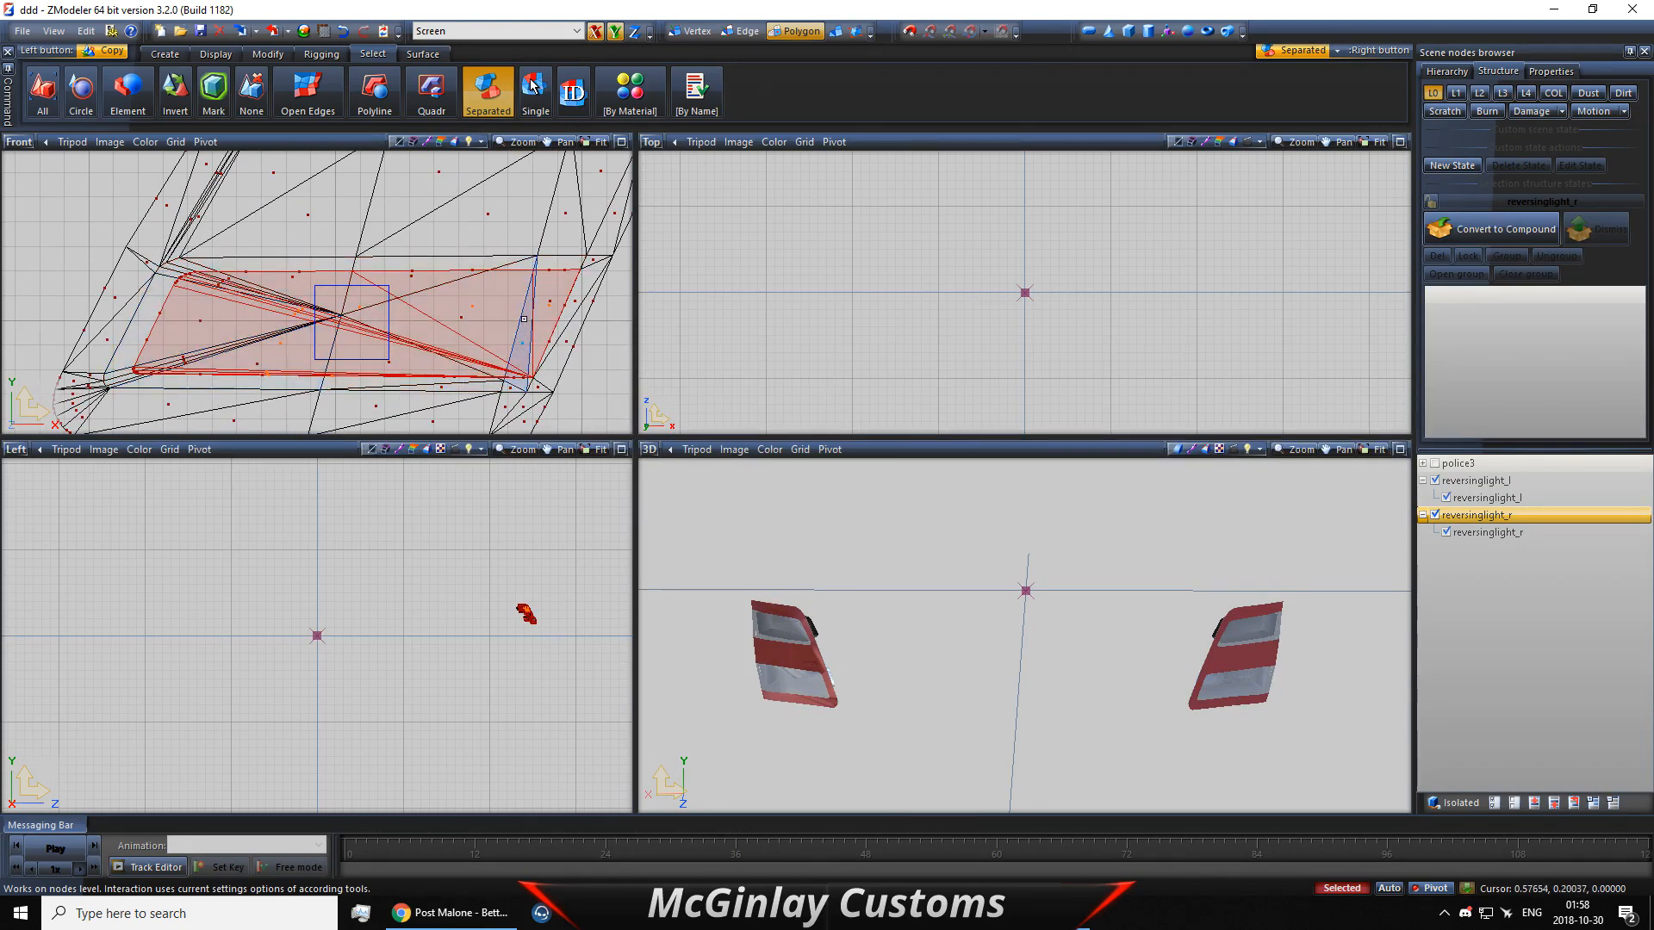
scroll(489, 287, down, 2)
scroll(489, 287, down, 1)
middle_drag(489, 287, 461, 387)
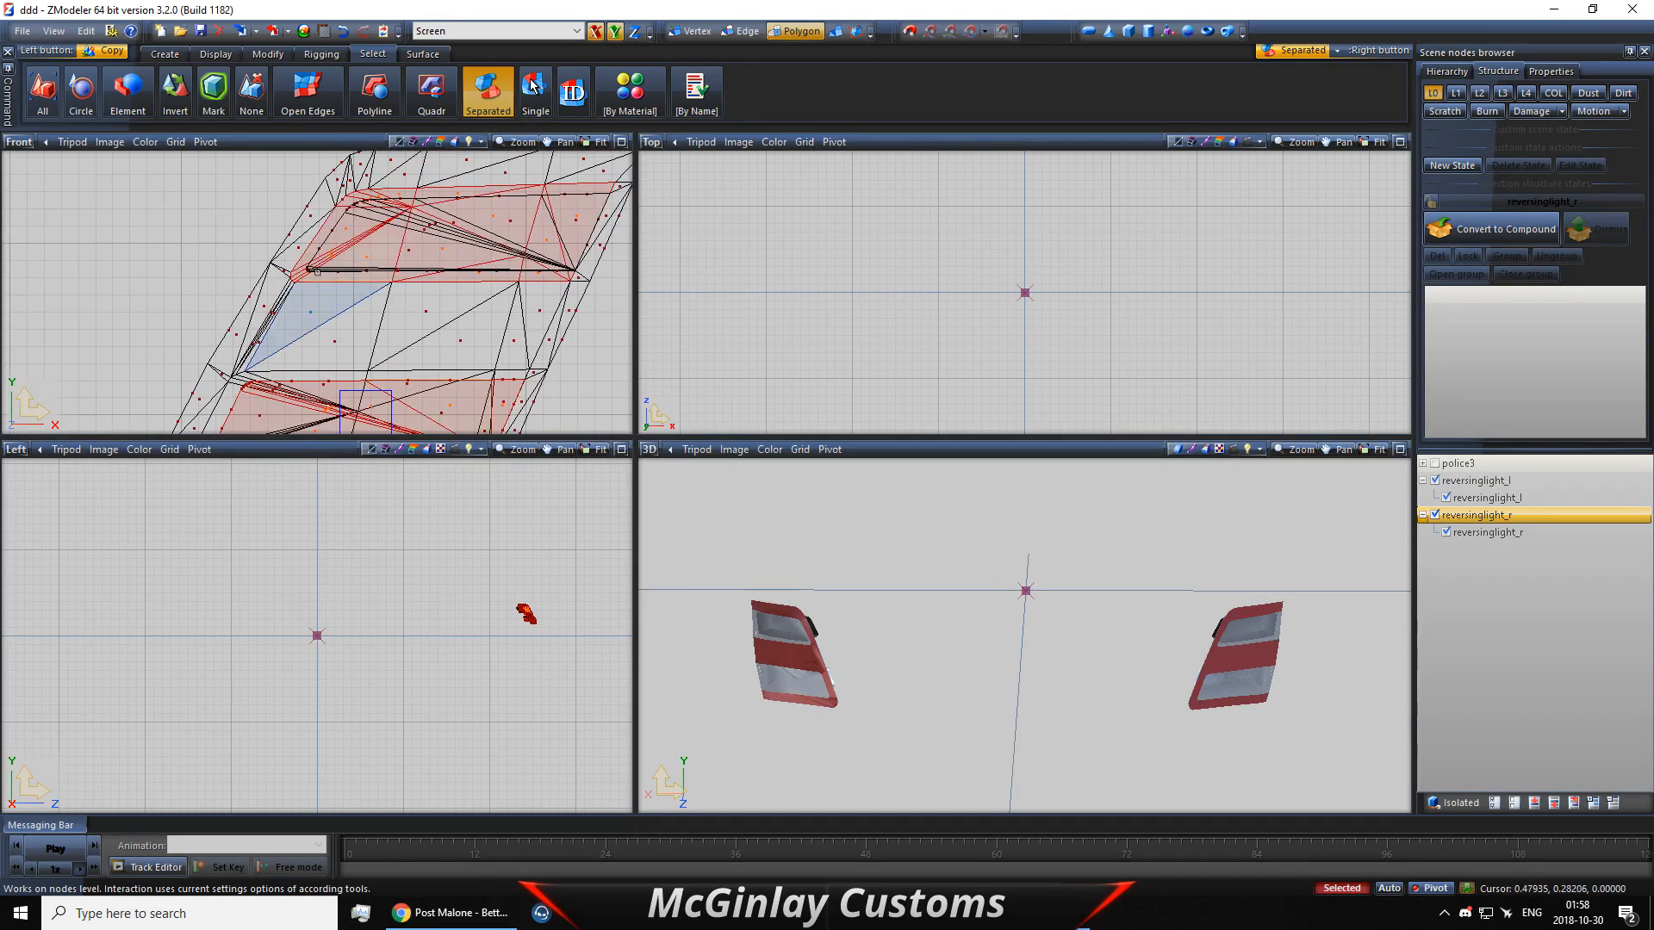
right_click(330, 263)
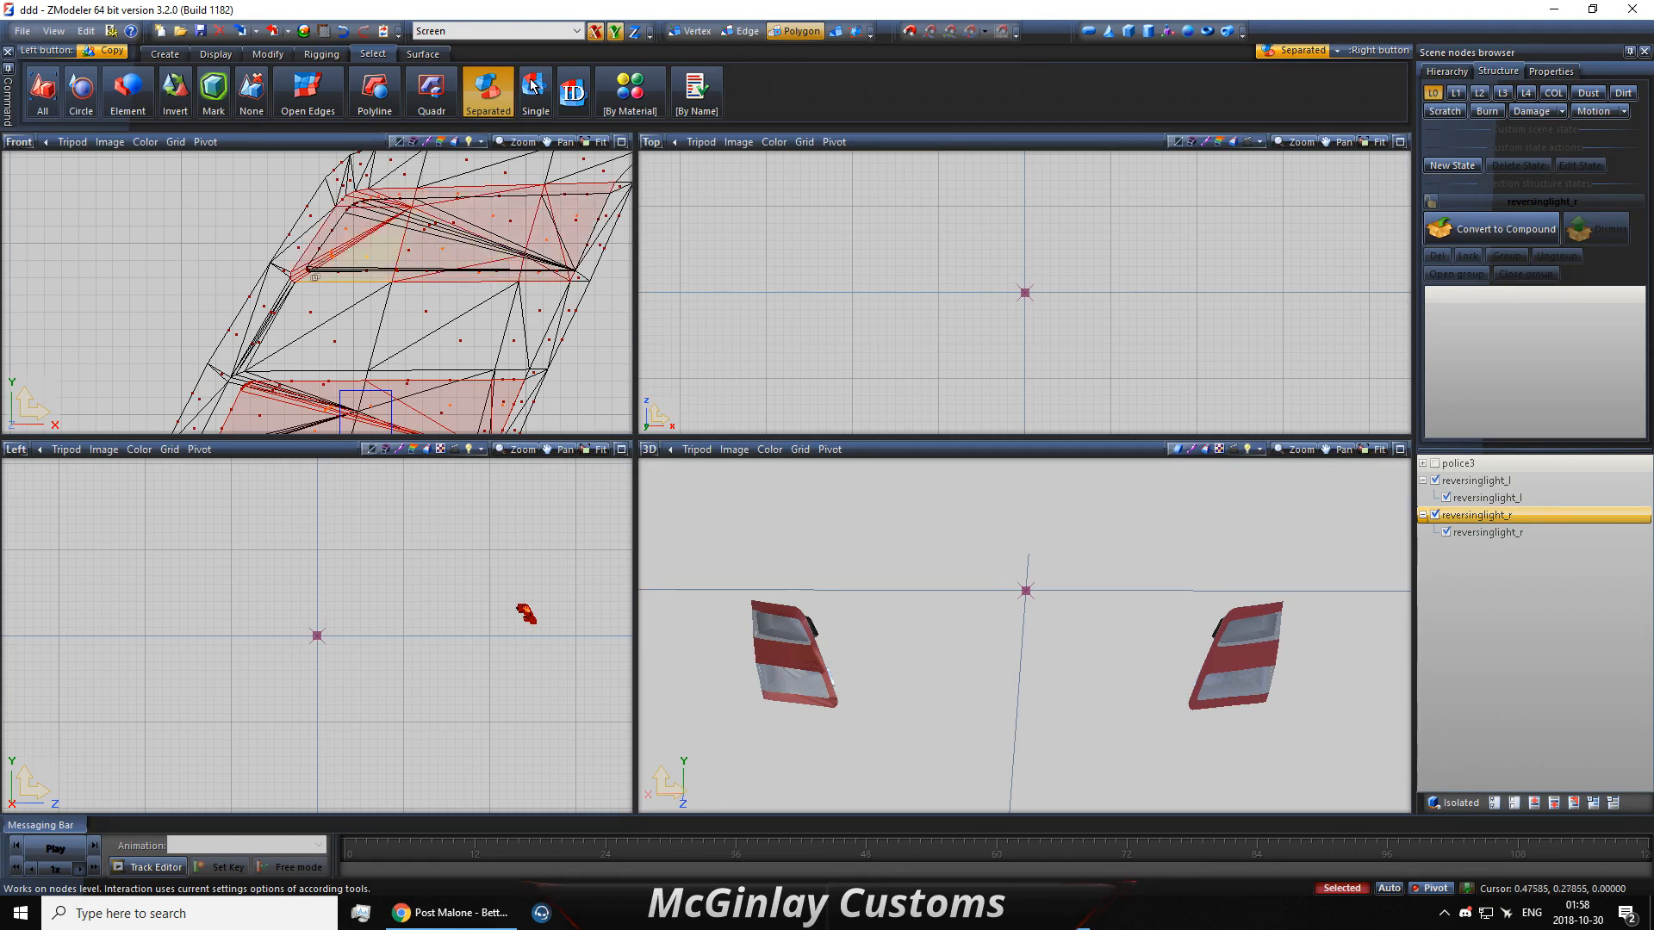
click(350, 233)
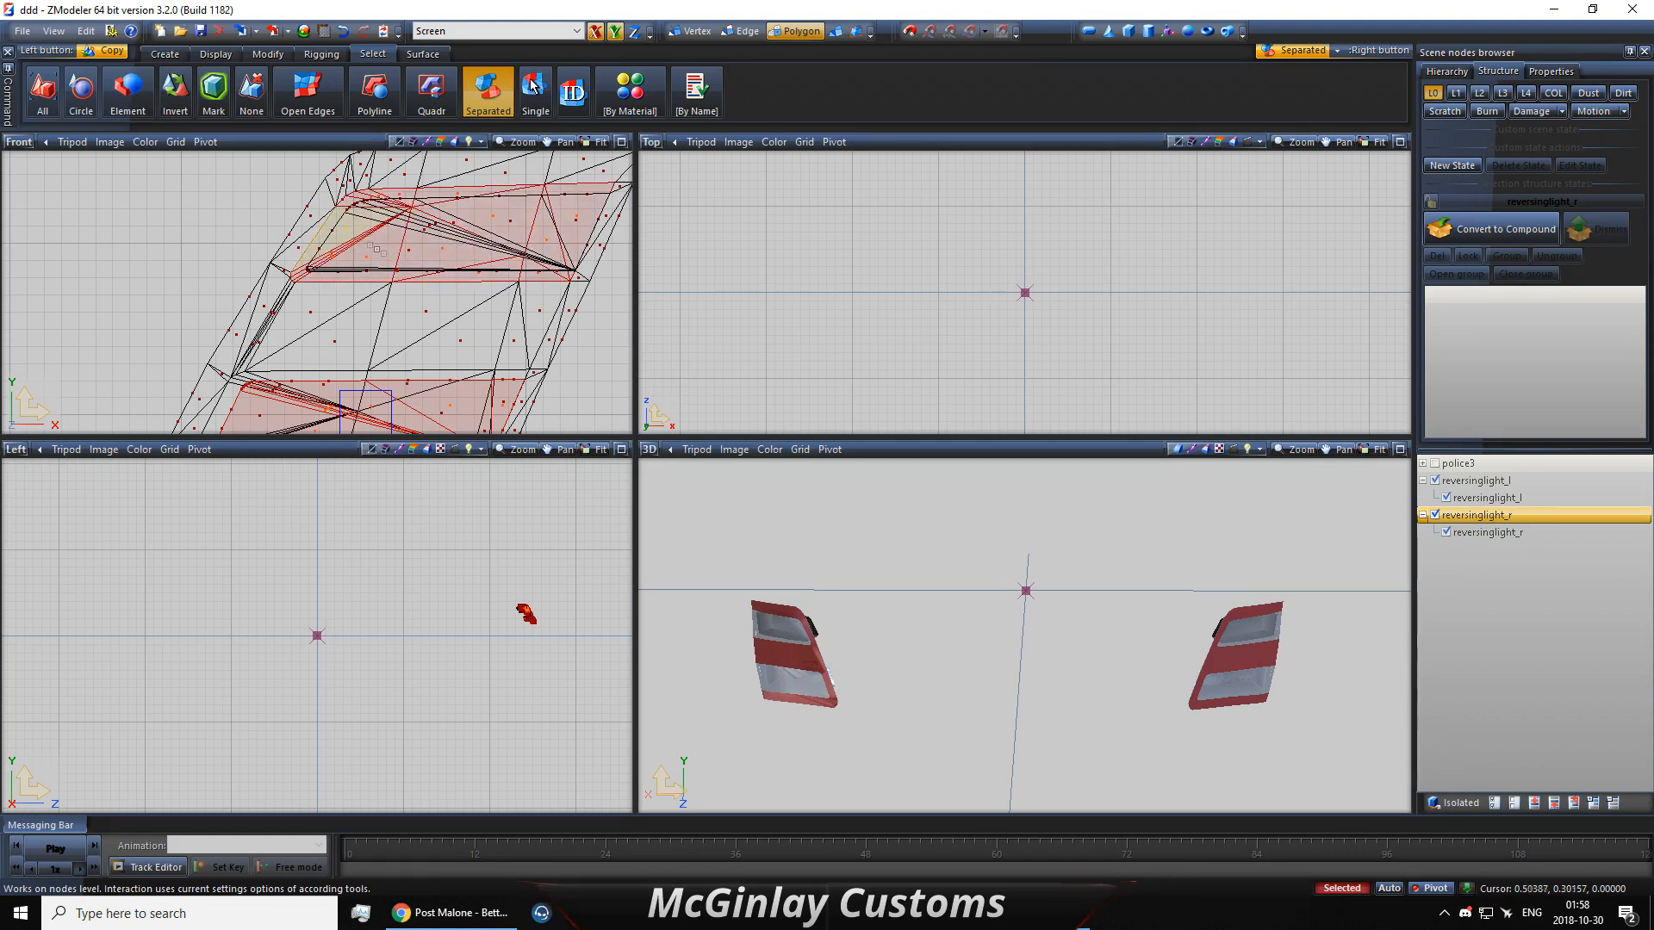
right_click(376, 251)
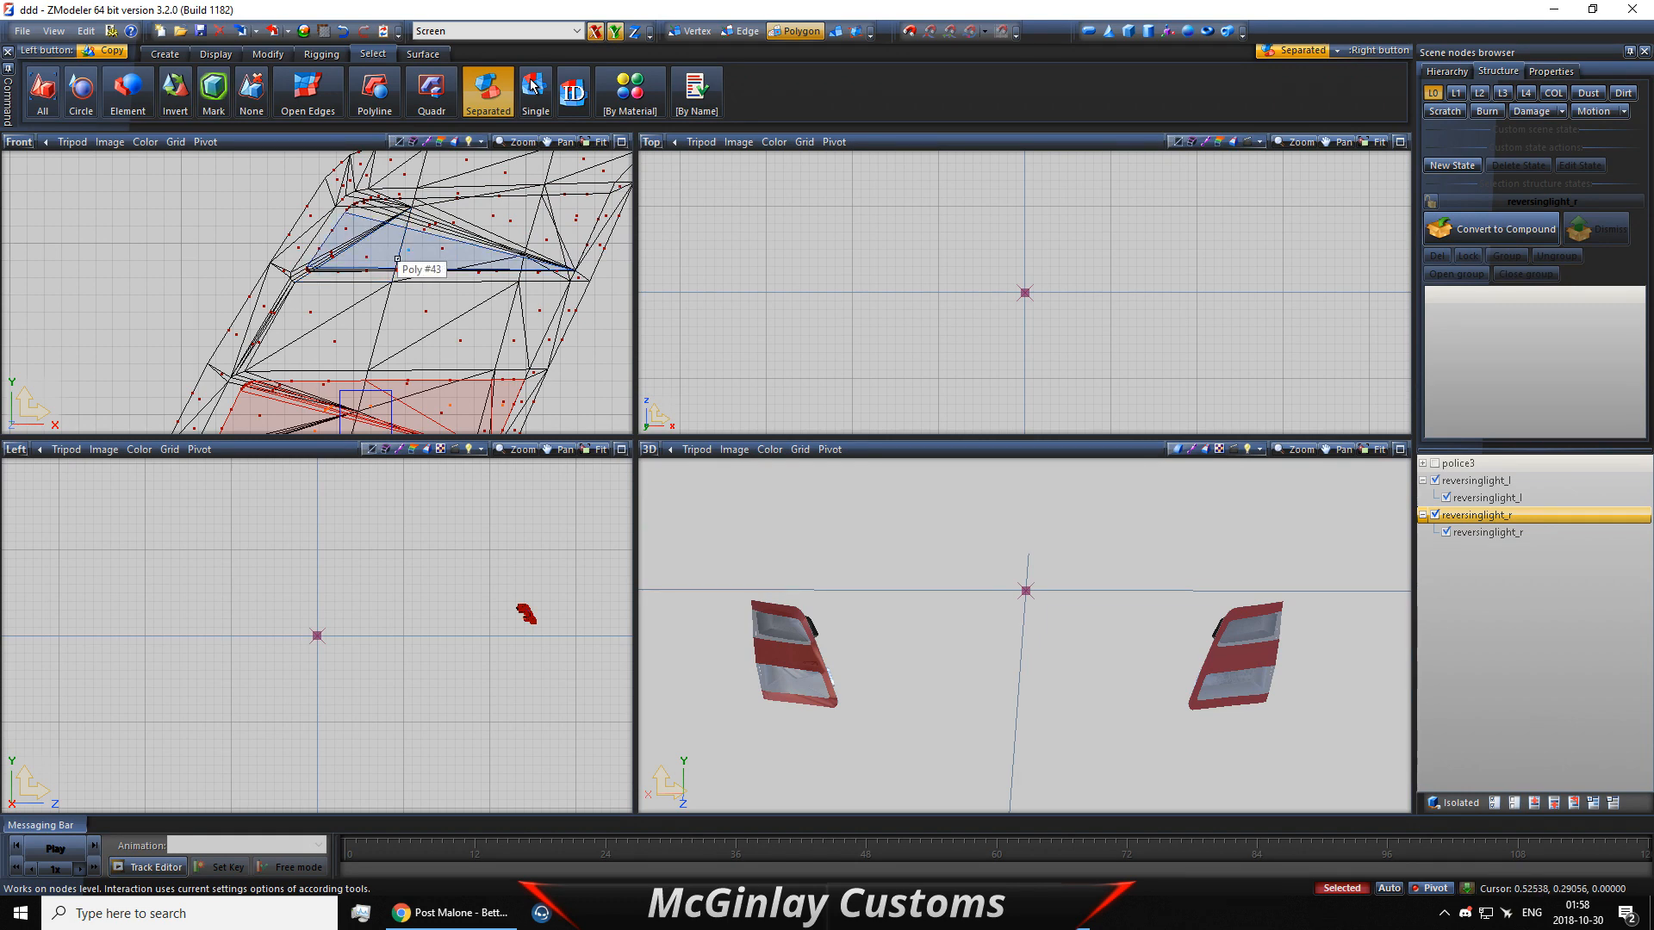
right_click(401, 256)
right_click(407, 254)
right_click(412, 255)
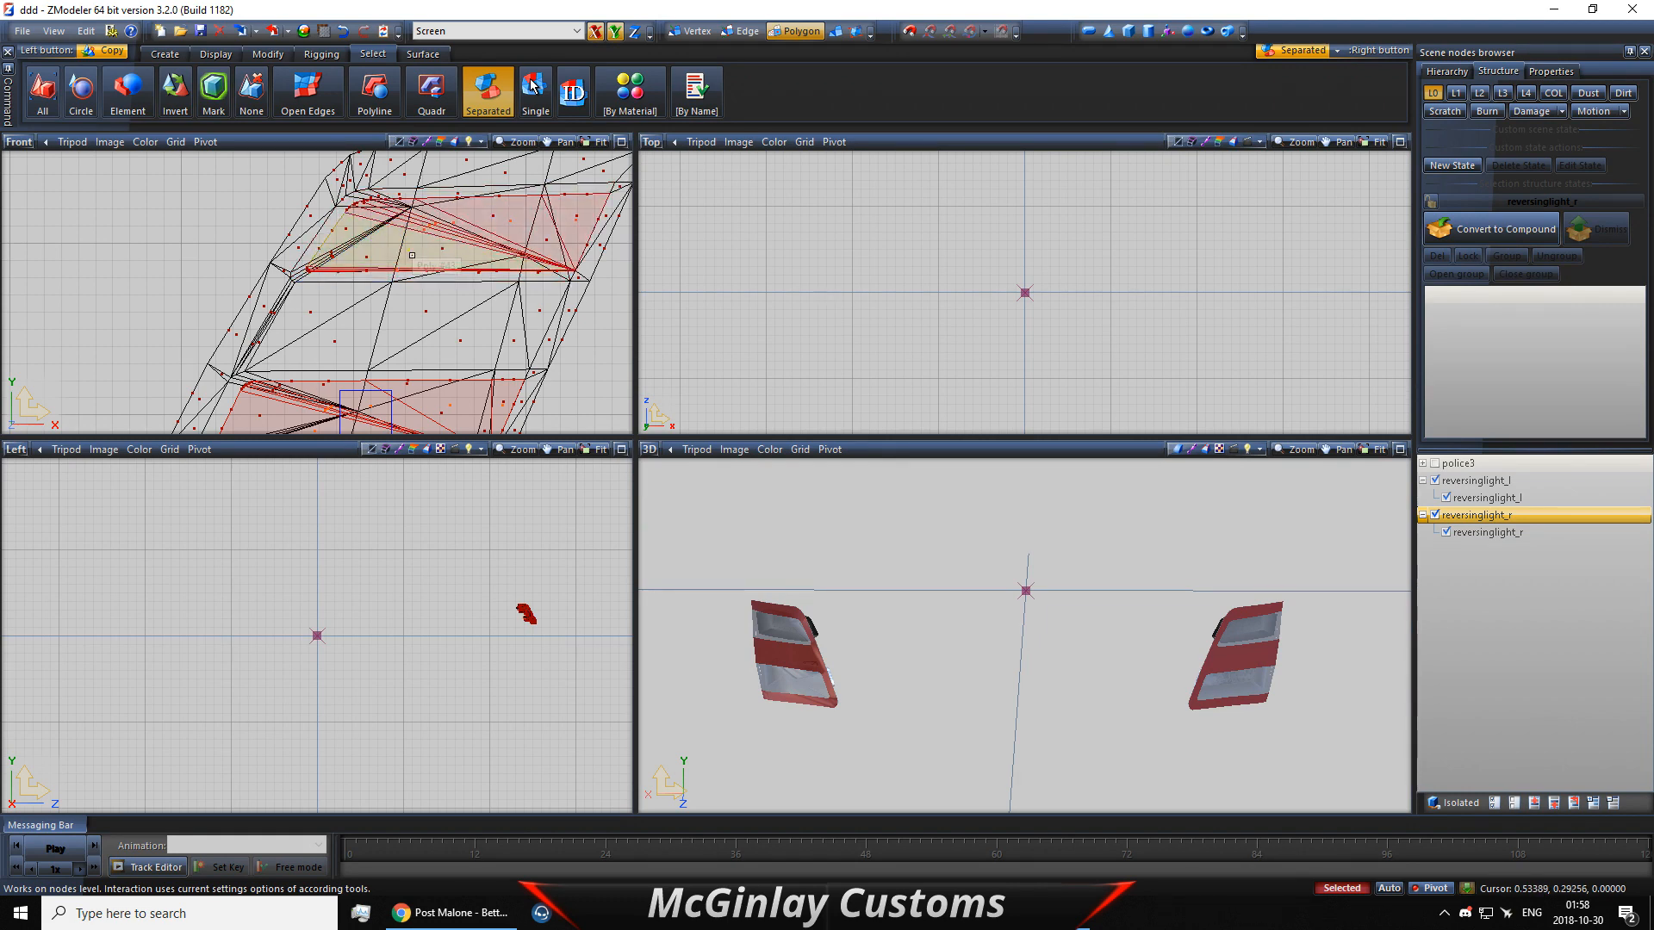
scroll(412, 254, down, 5)
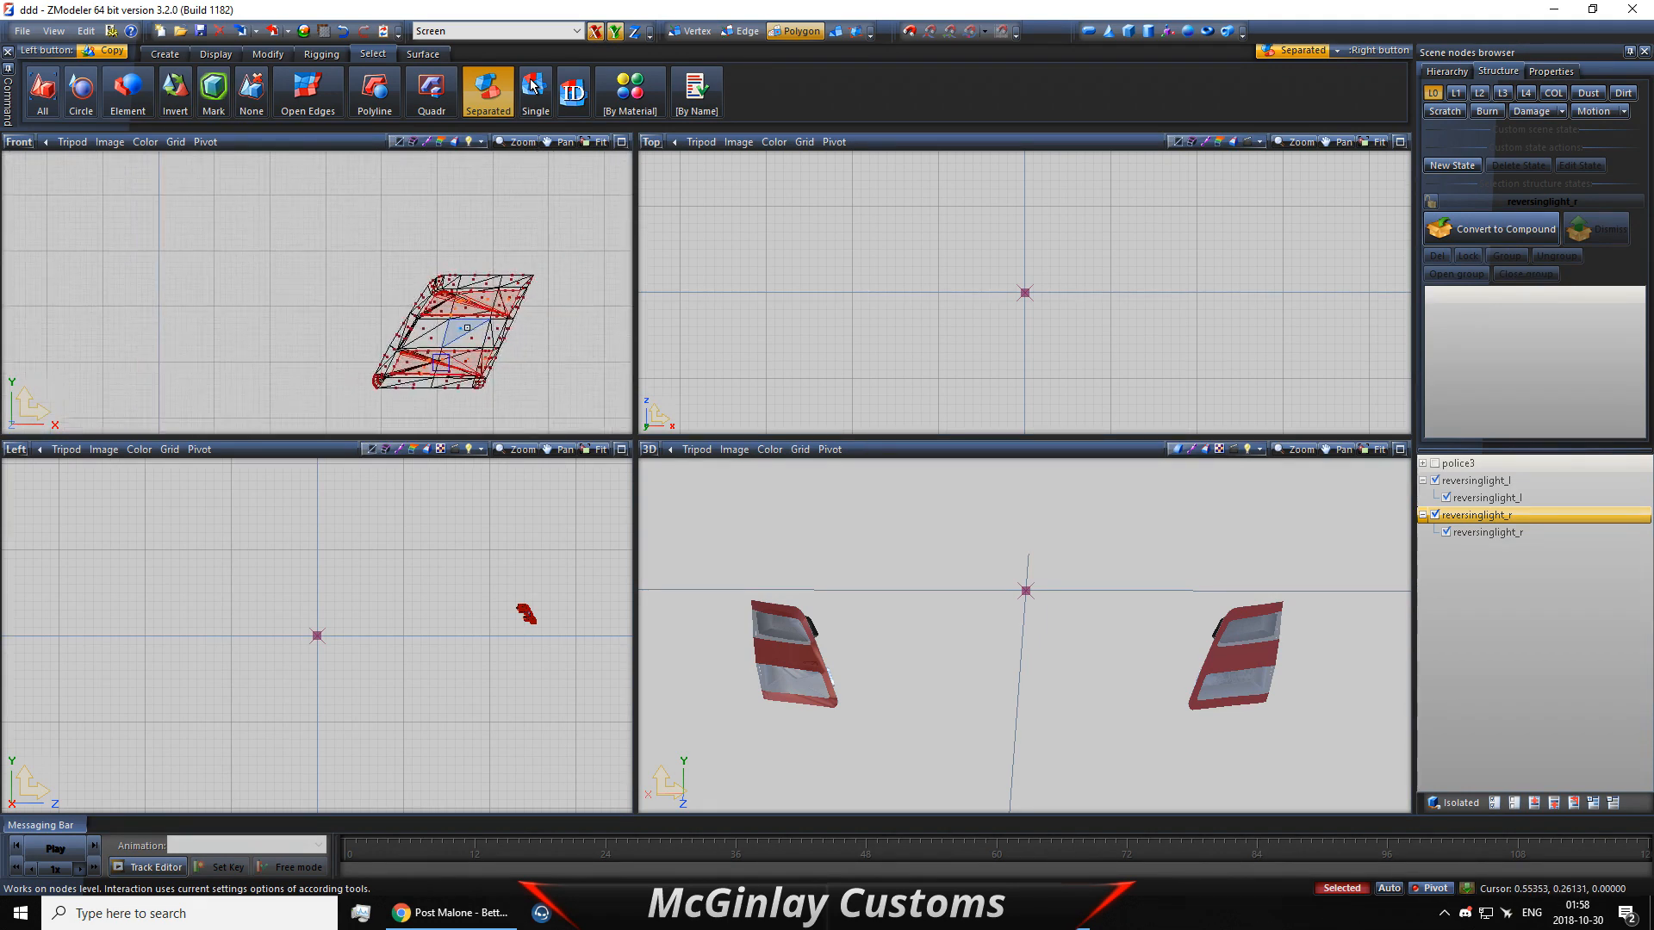
scroll(467, 329, up, 4)
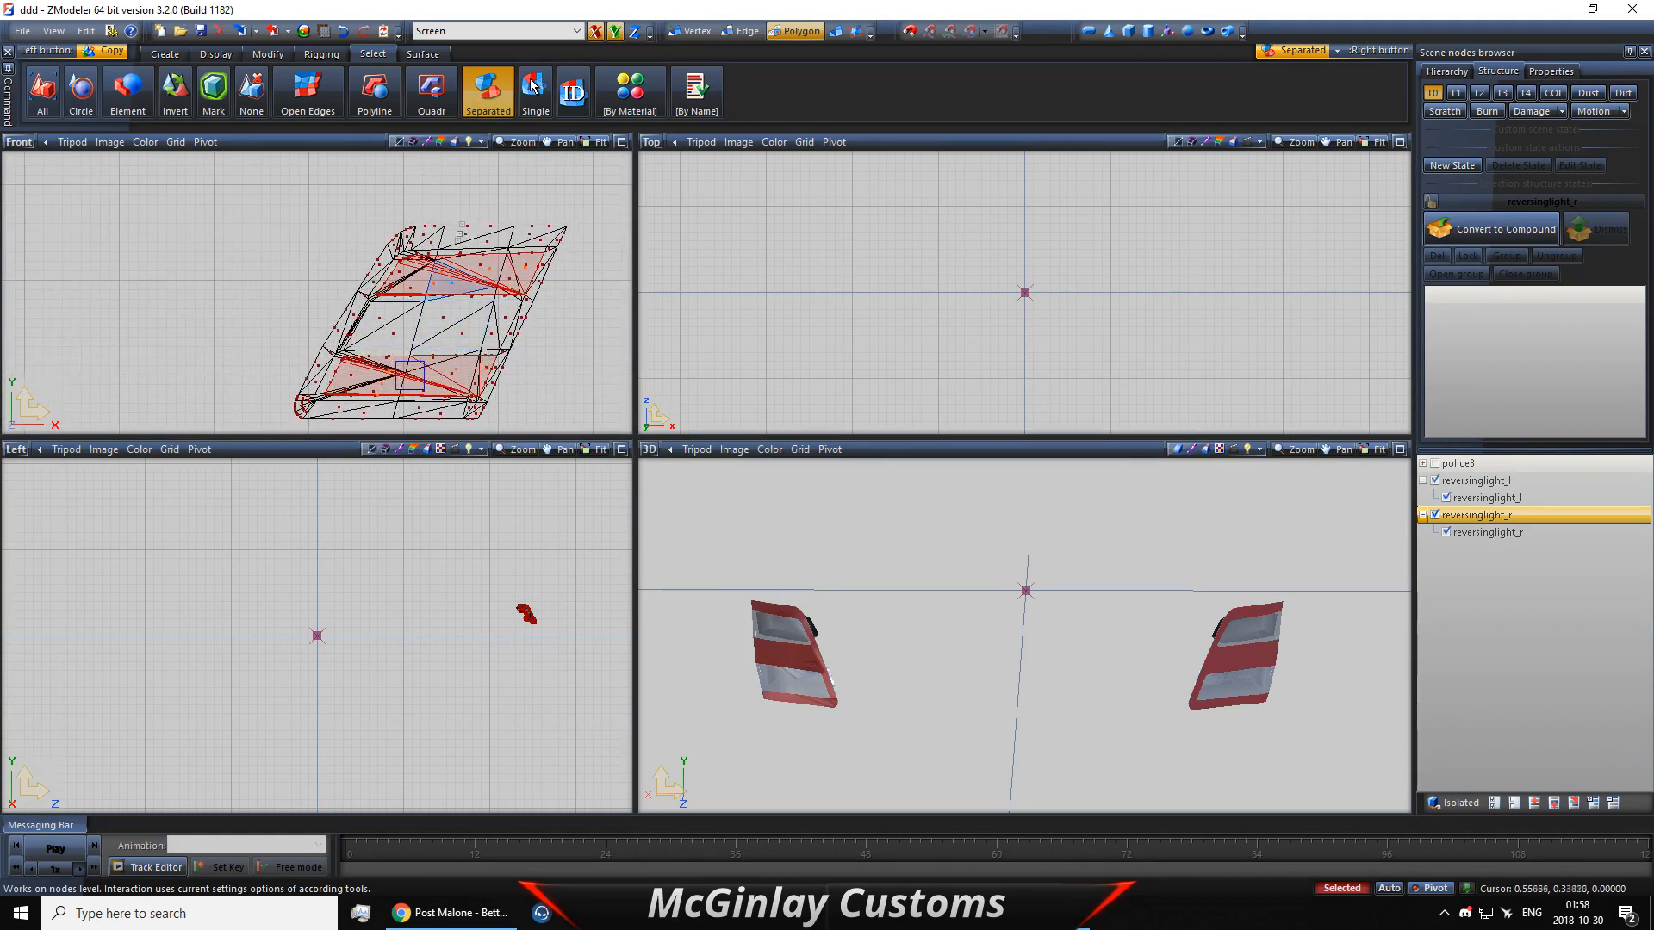
right_click(441, 287)
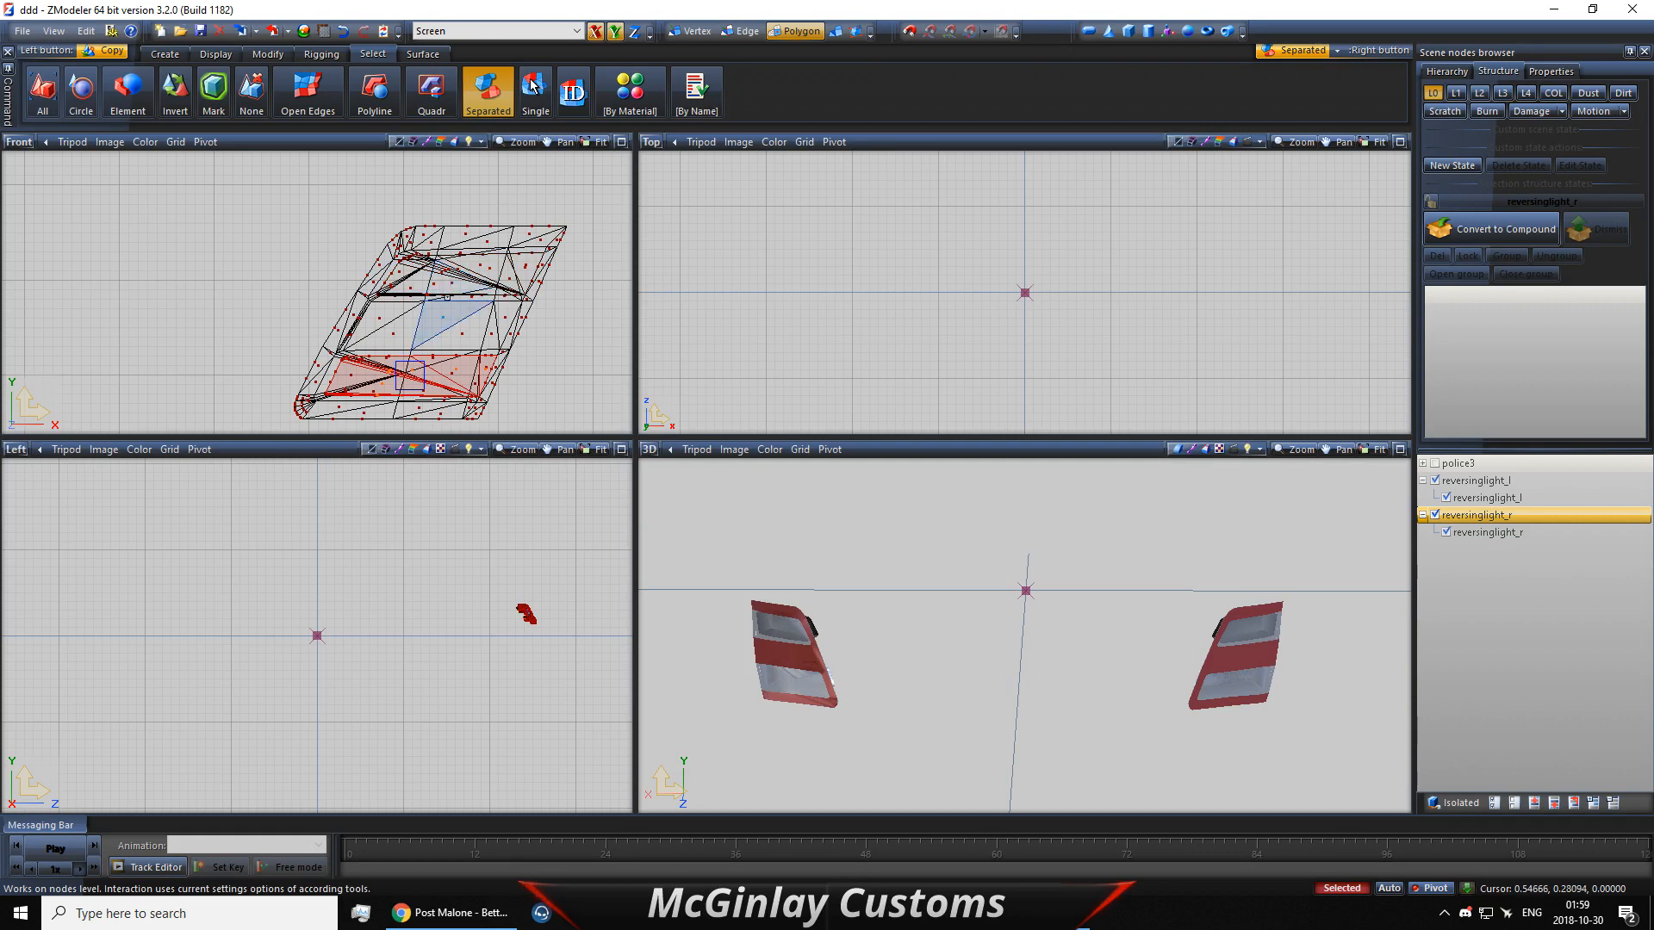
right_click(414, 384)
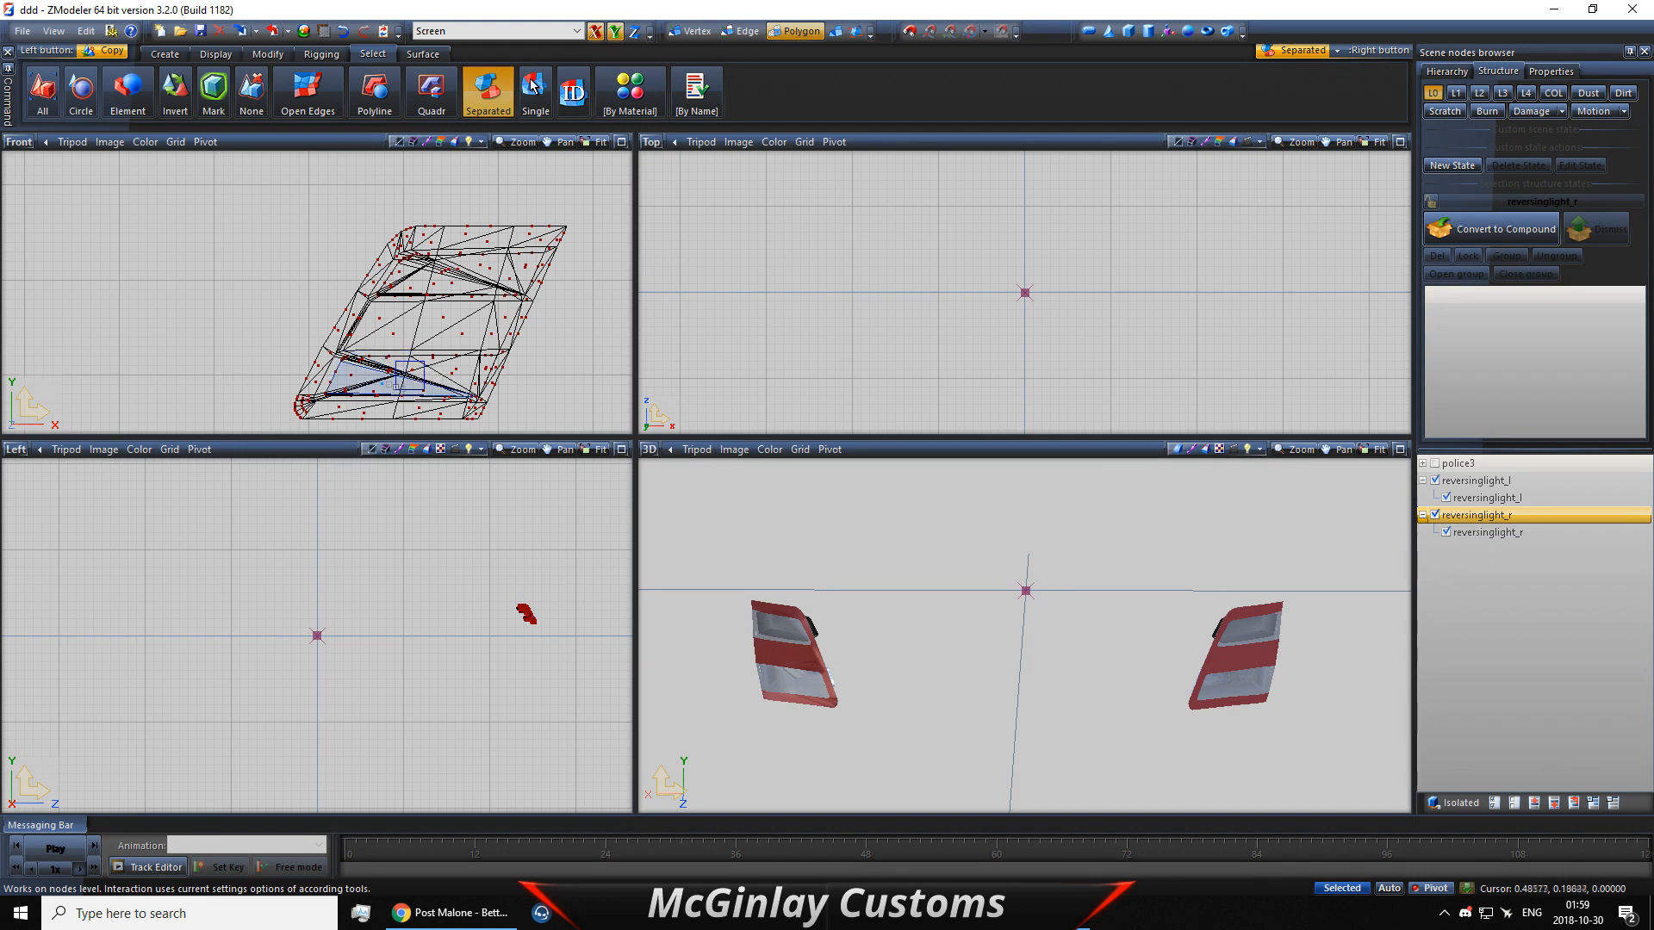
Step: Select the lower and then the upper clear lens panel of the reversinglight_l mesh with Separated selection
scroll(388, 364, up, 3)
scroll(434, 399, up, 5)
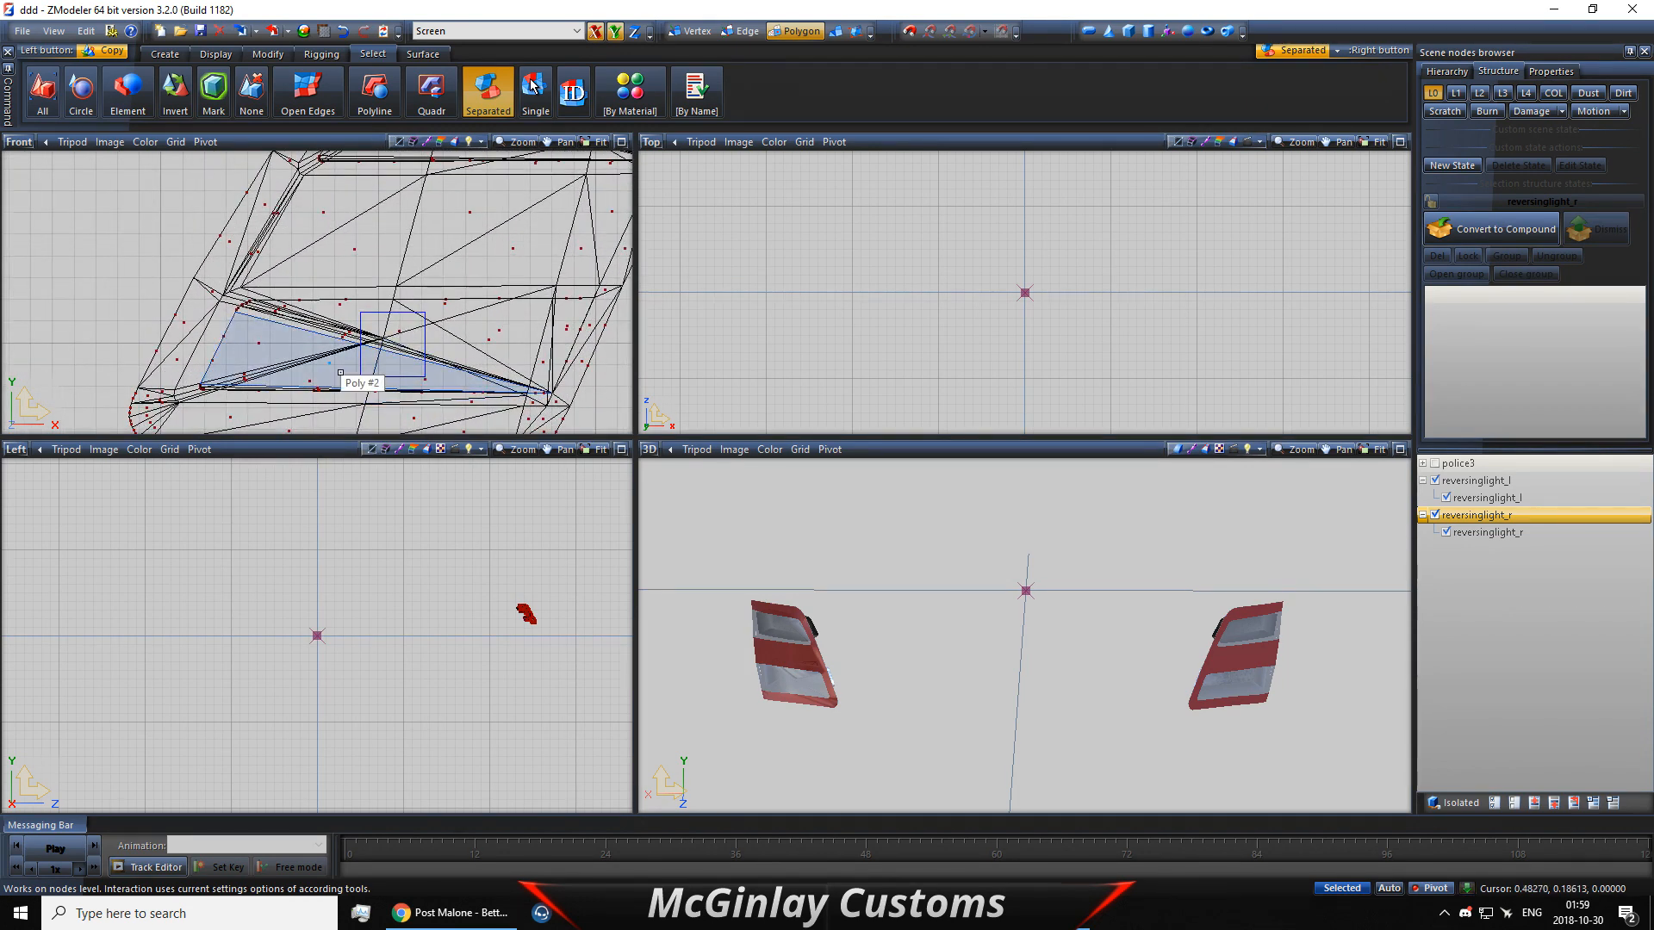
click(340, 372)
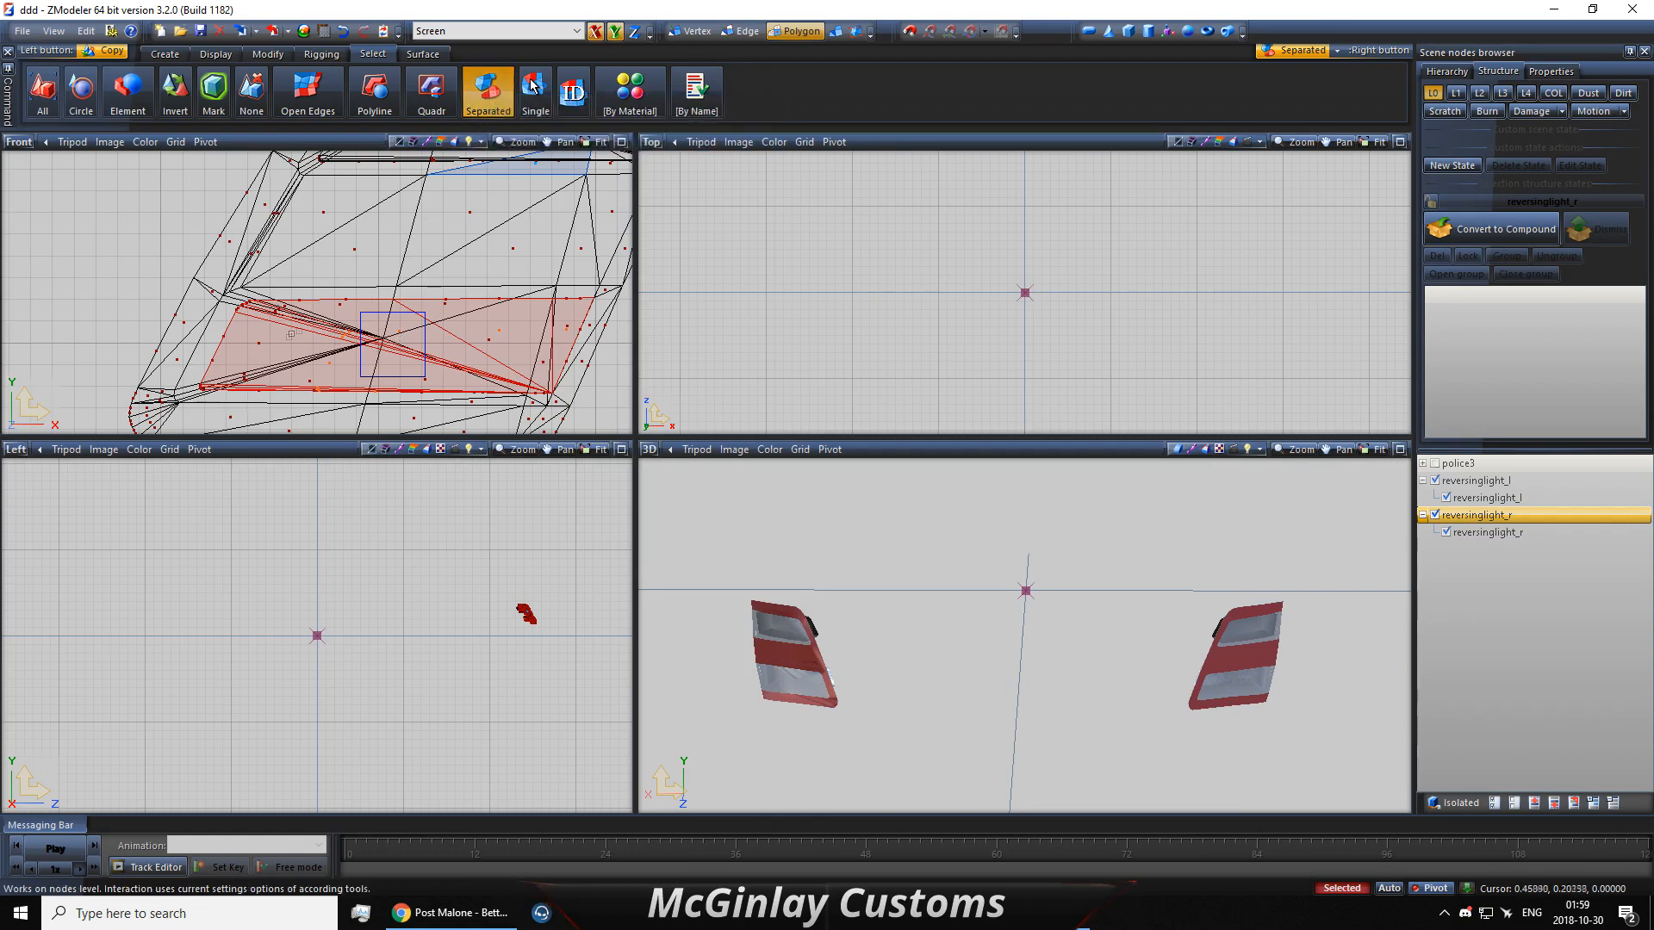
middle_drag(302, 191, 101, 329)
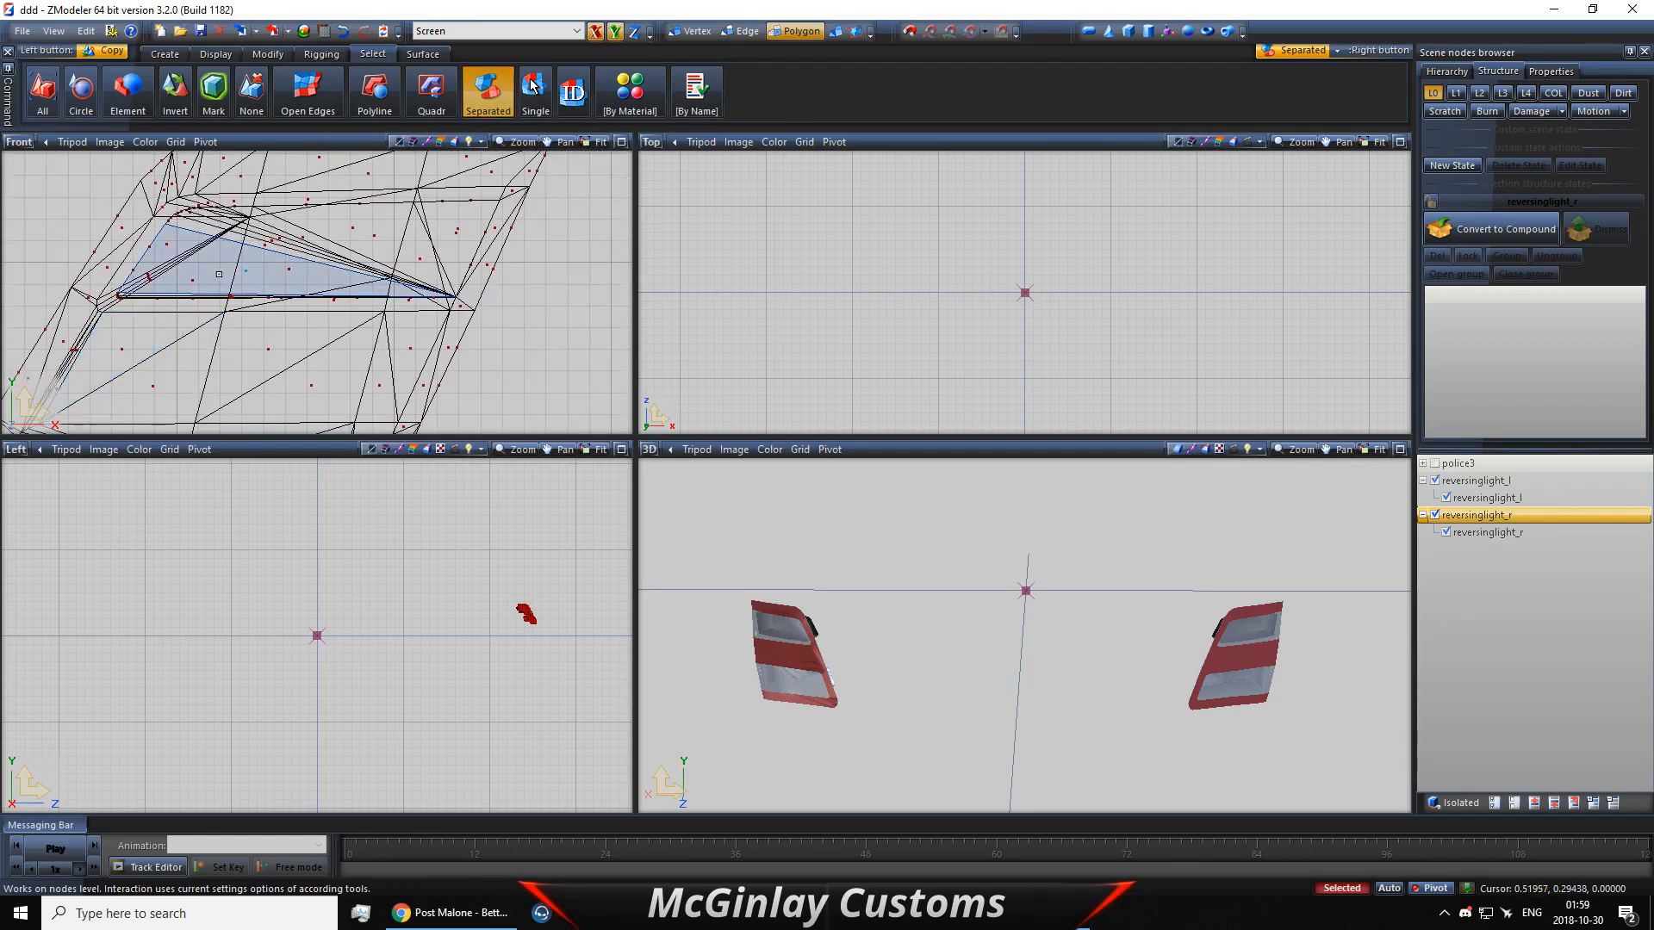
click(245, 266)
Step: Detach the selected clear lens polygons from the reversinglight_l mesh
scroll(319, 315, down, 1)
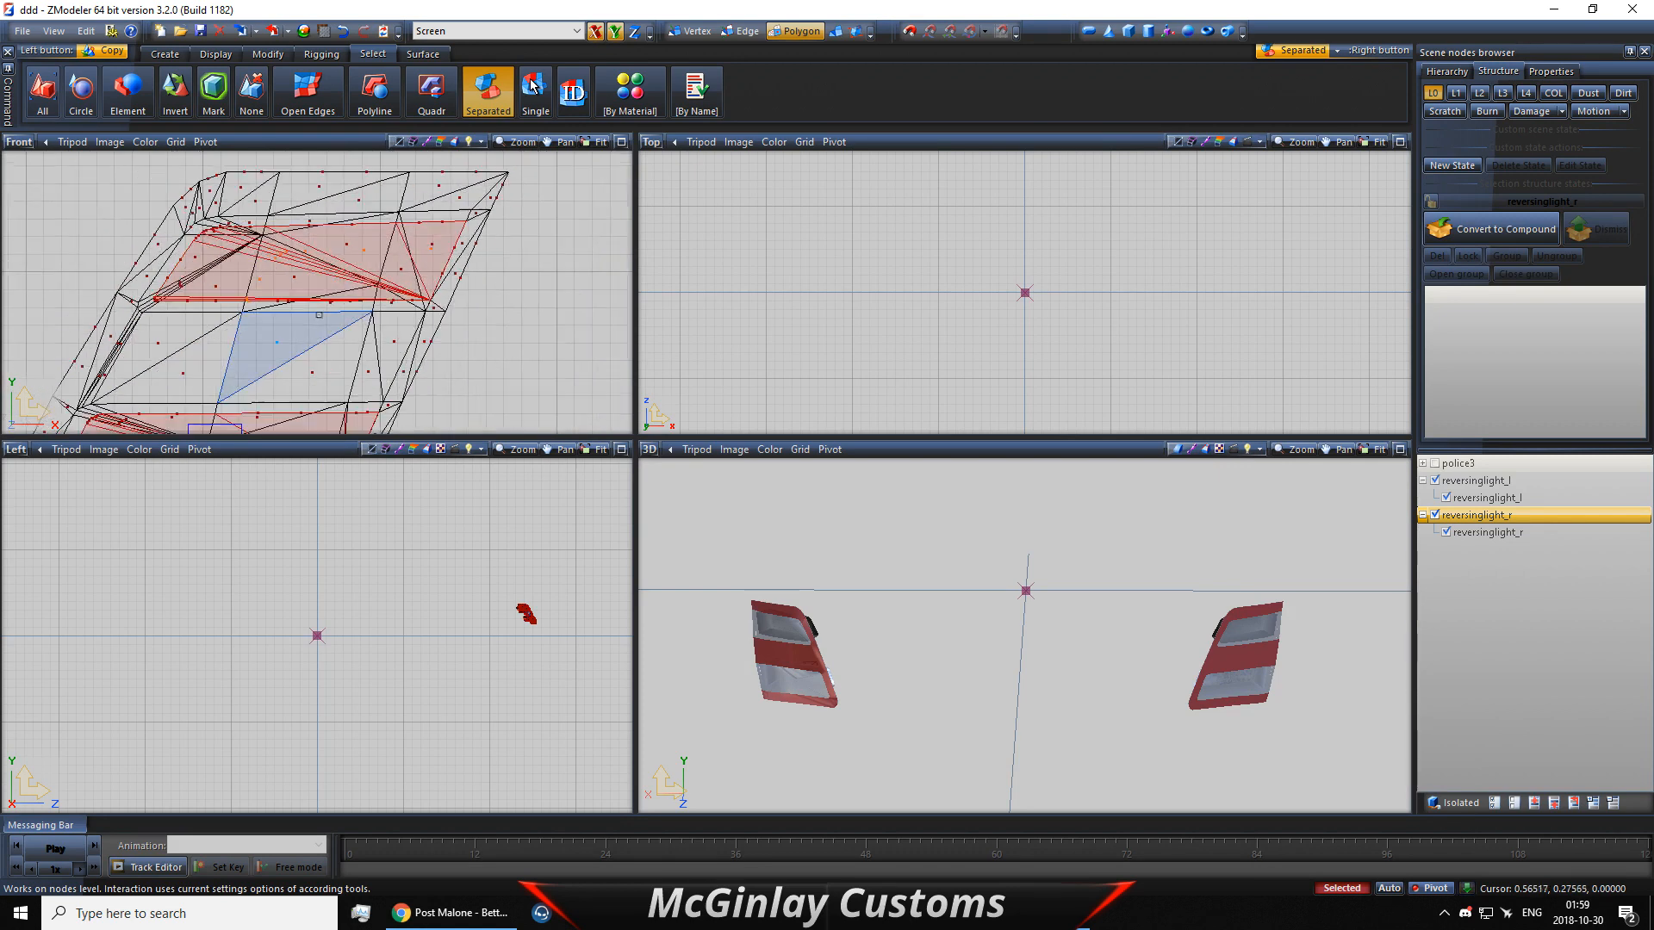
scroll(319, 316, down, 4)
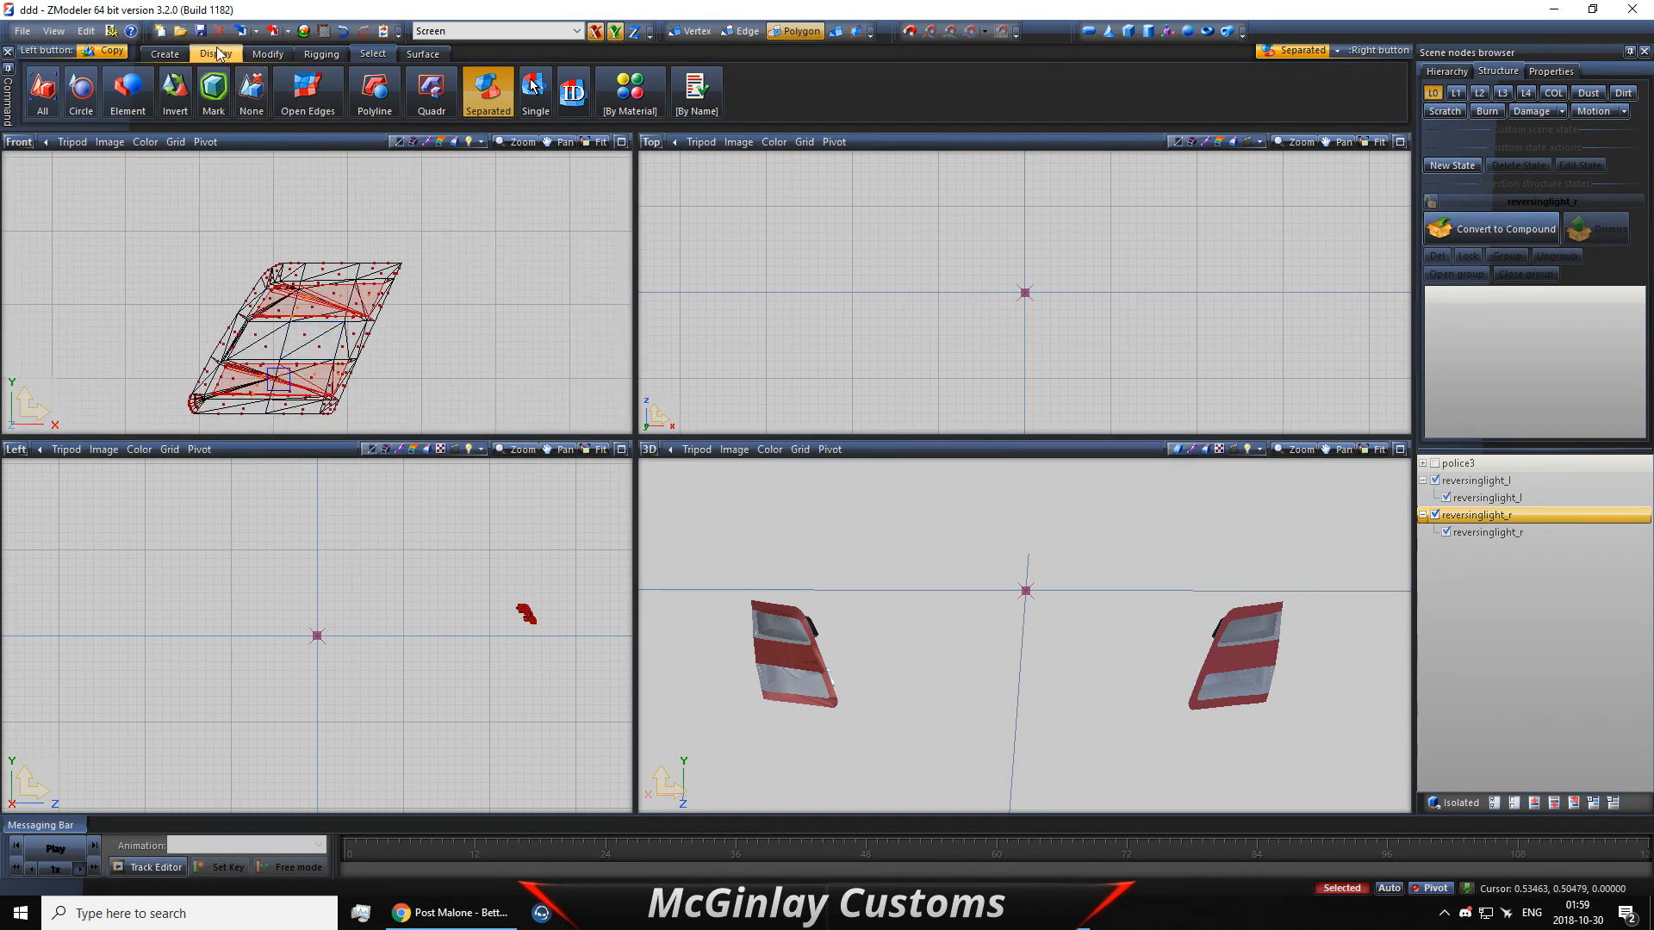
click(218, 54)
click(268, 54)
click(541, 99)
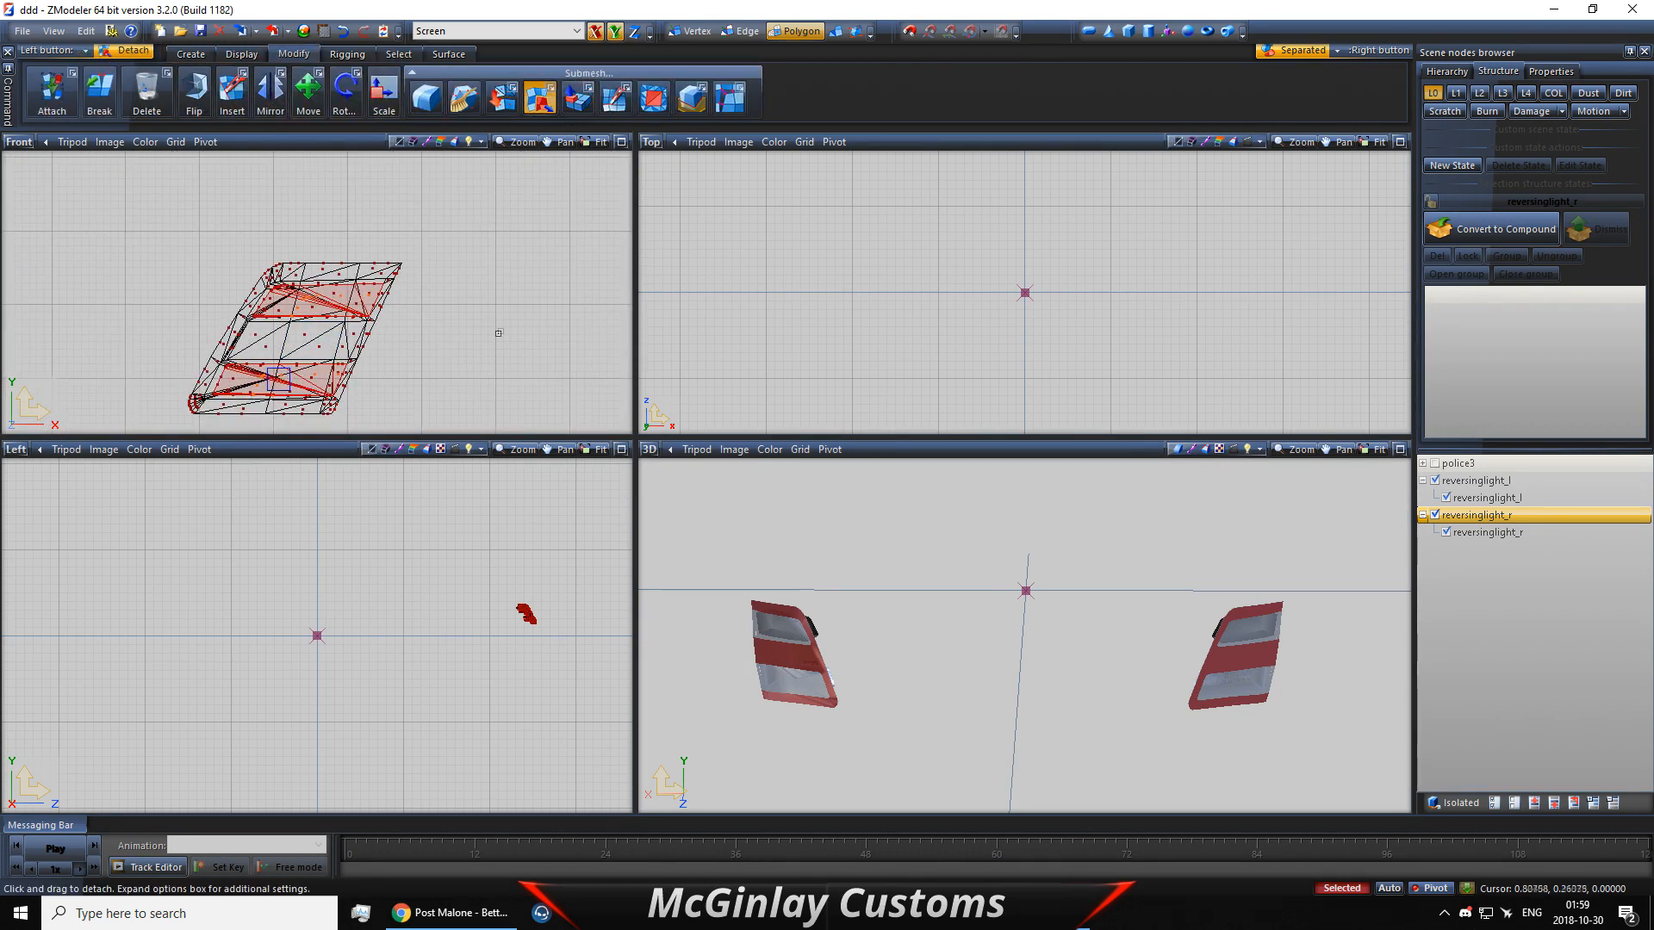
click(498, 333)
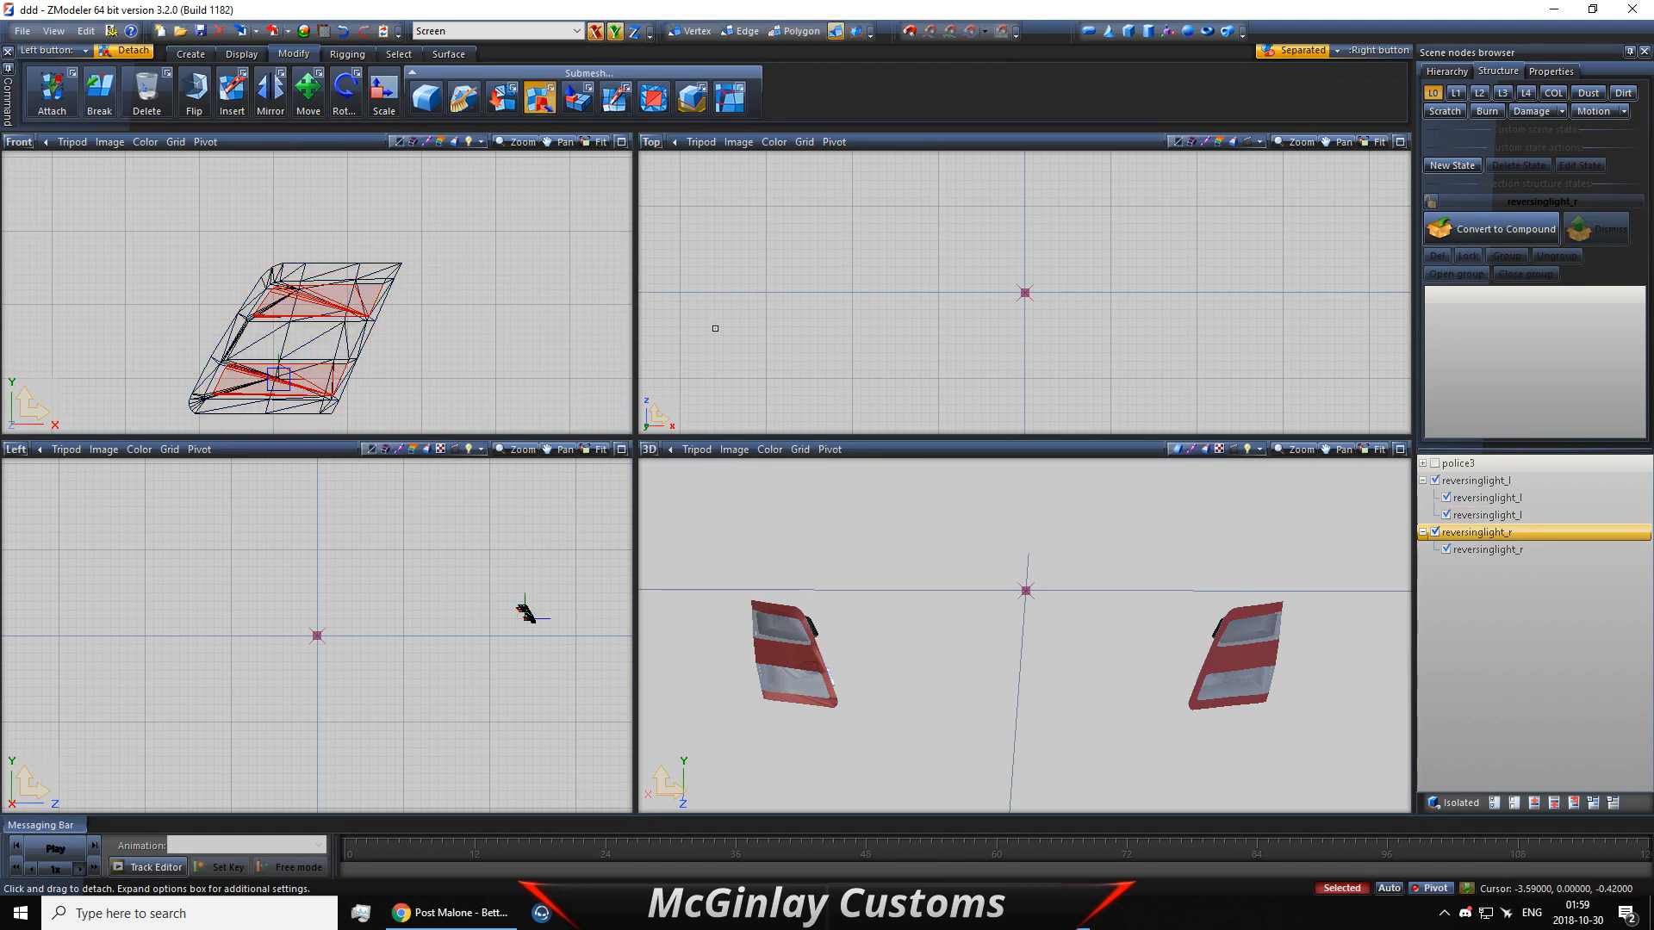
Step: Toggle the visibility of the two reversinglight_l child meshes and compare the remaining housing with the detached lens panels
click(1447, 498)
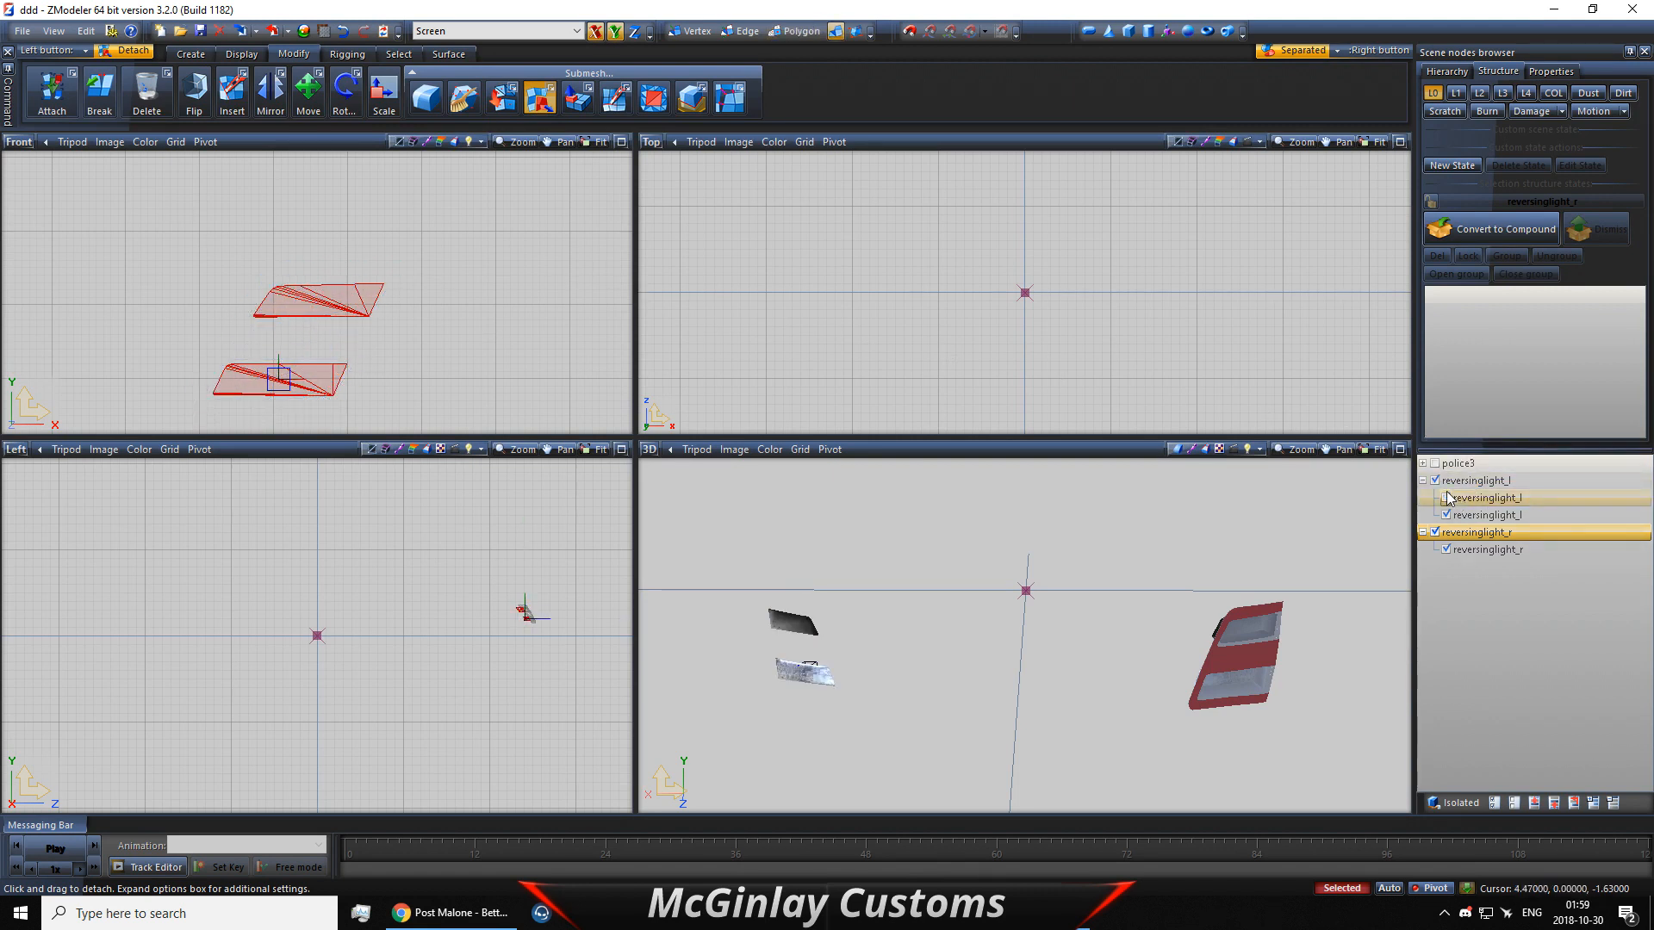
middle_drag(1078, 568, 1091, 567)
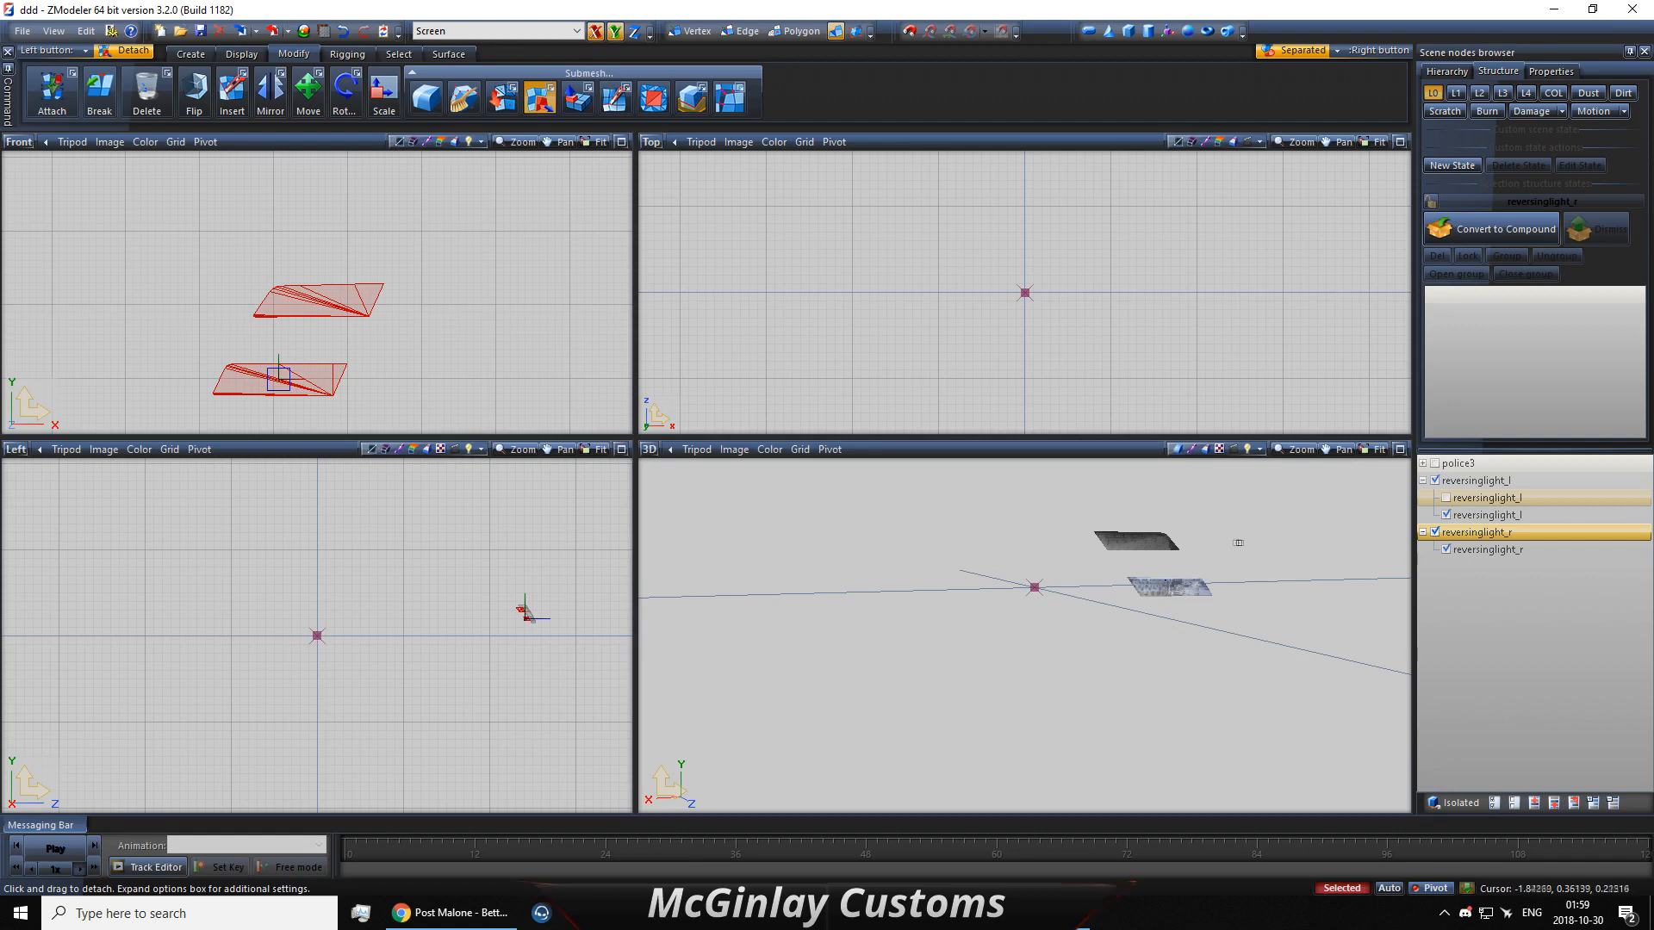
middle_drag(1237, 543, 1175, 542)
scroll(1120, 544, down, 3)
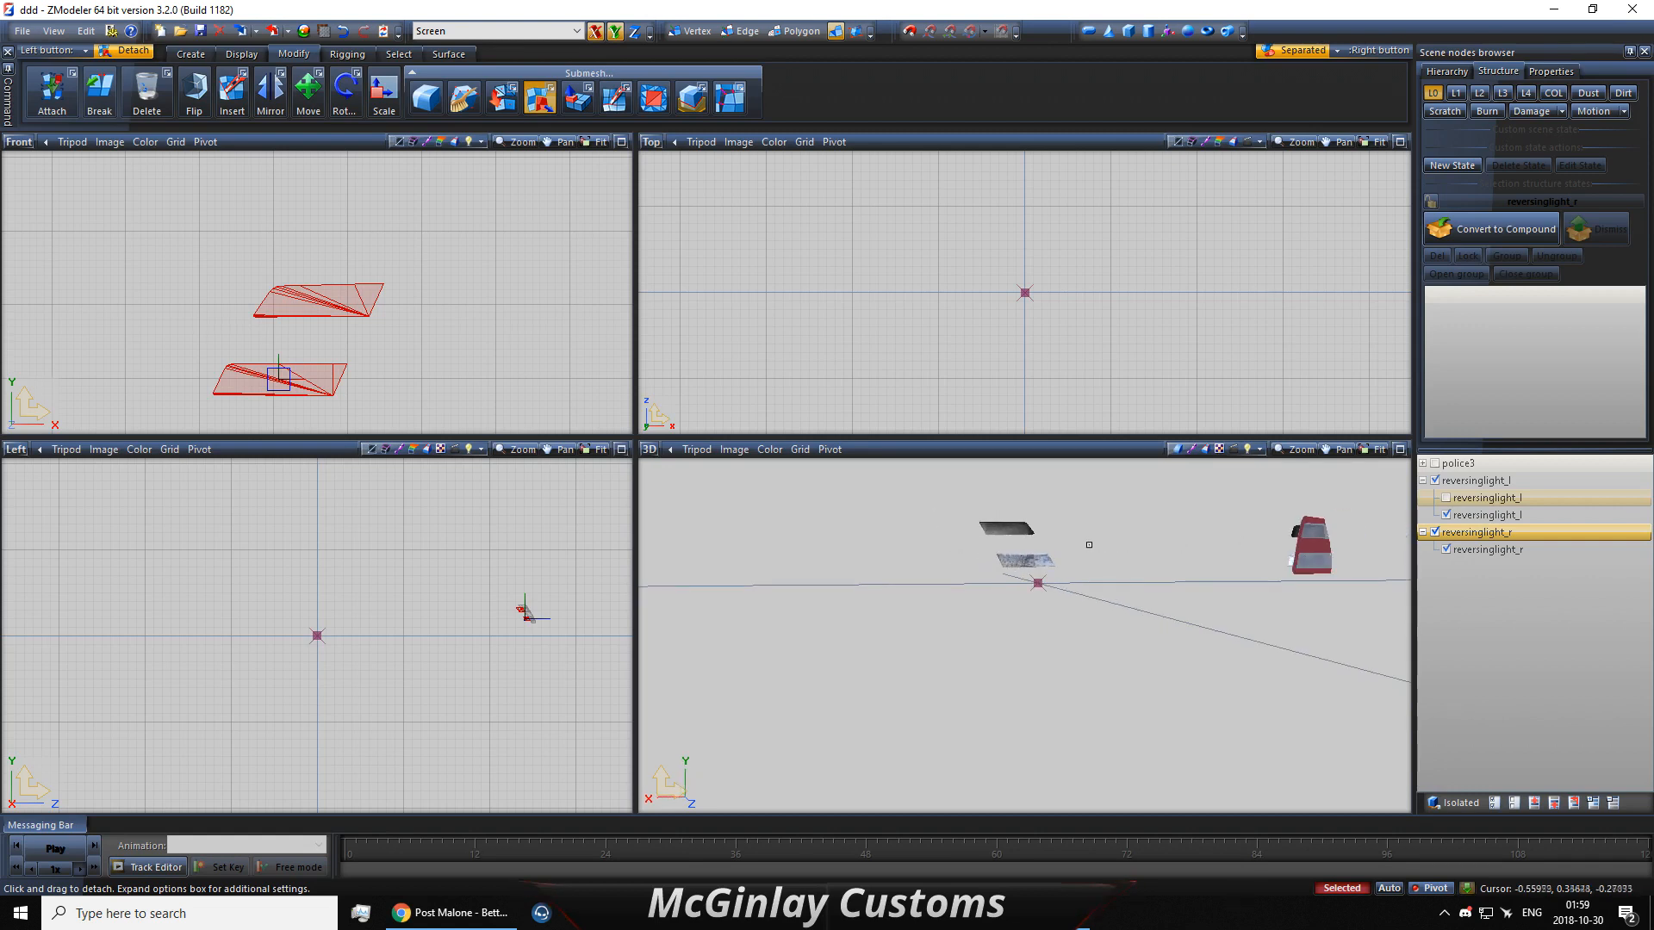
click(1447, 497)
click(1447, 515)
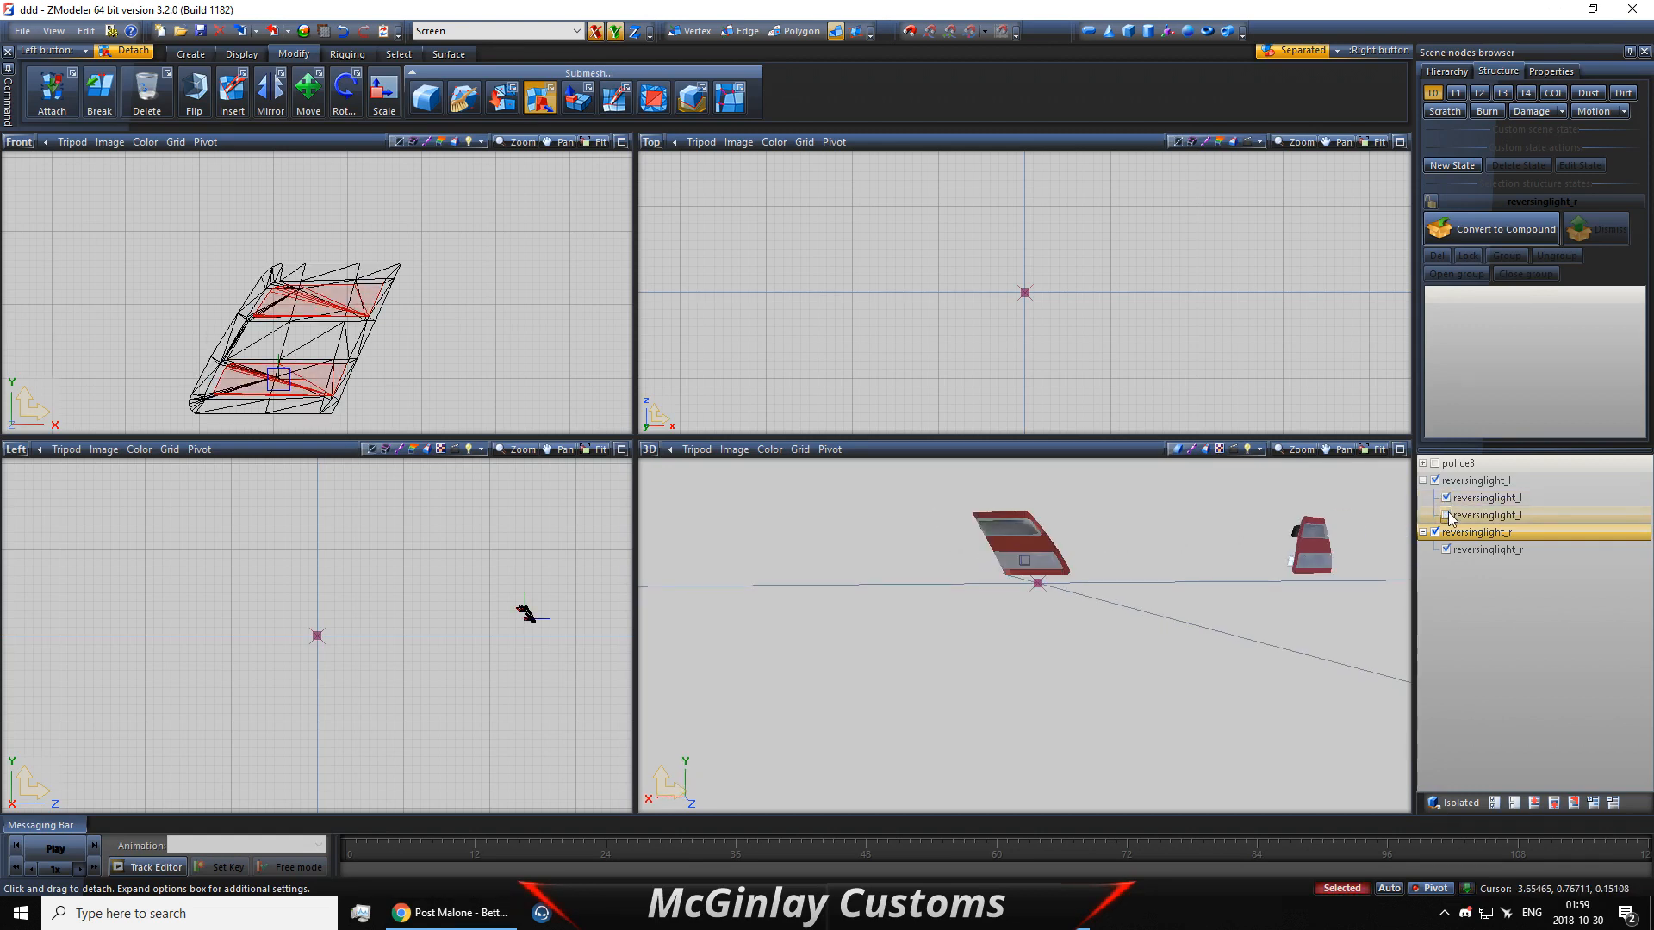
Step: Show the detached reversinglight_l lens mesh again, and hide and delete the leftover housing mesh, the first child
click(1447, 514)
click(1448, 499)
right_click(1464, 504)
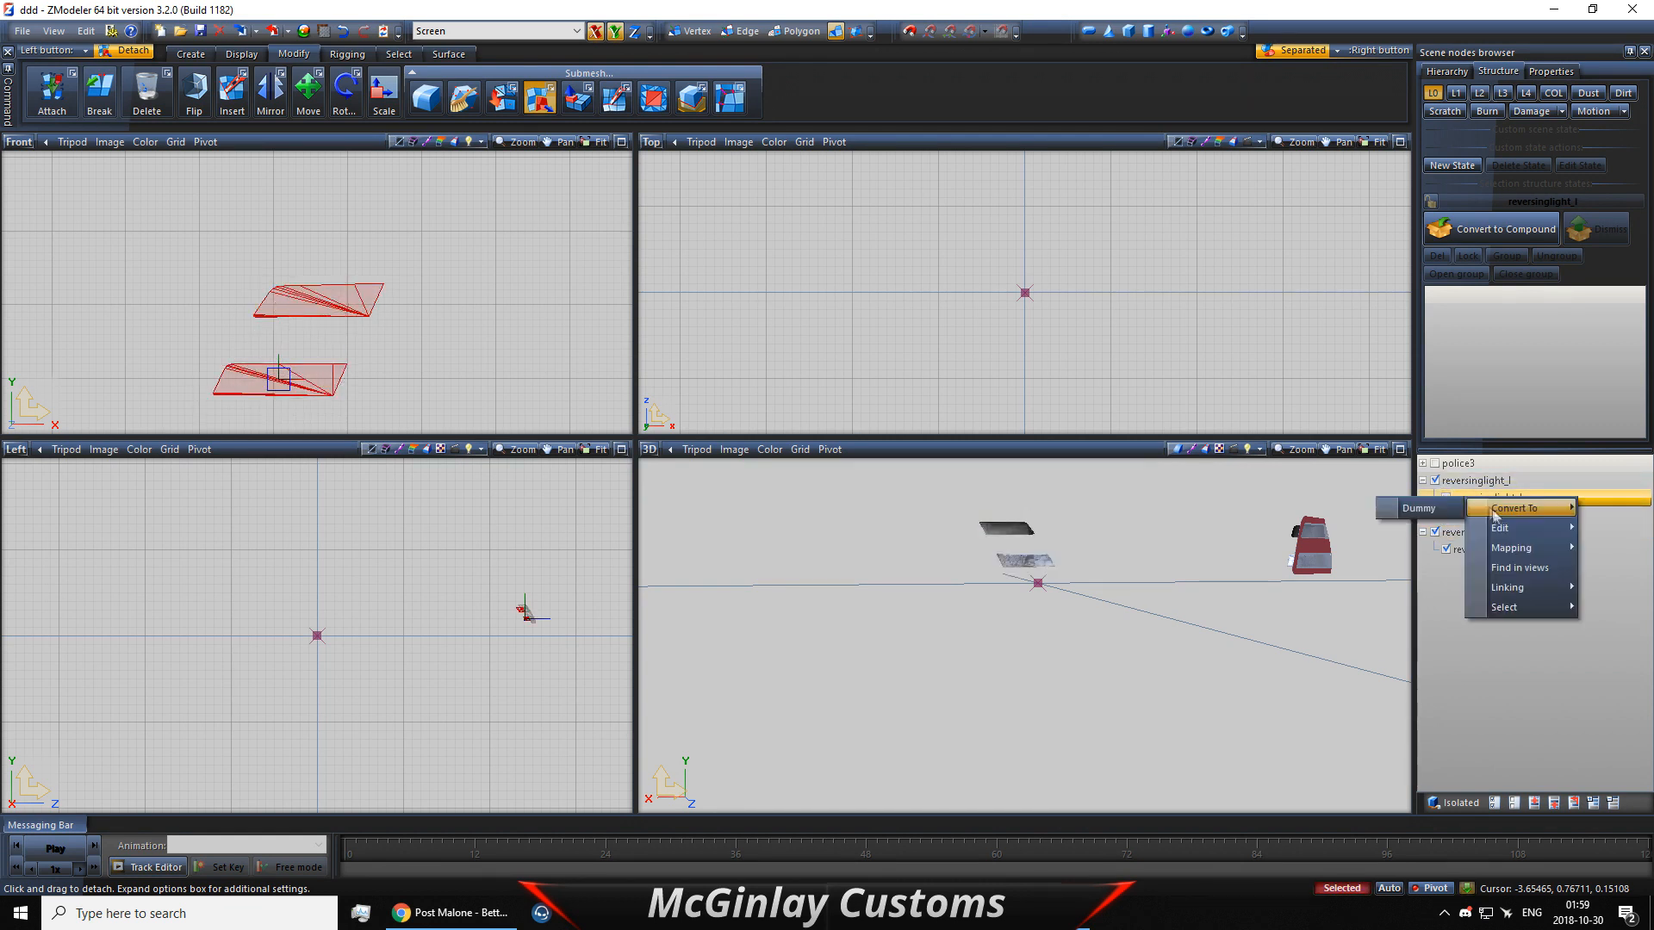
click(1447, 521)
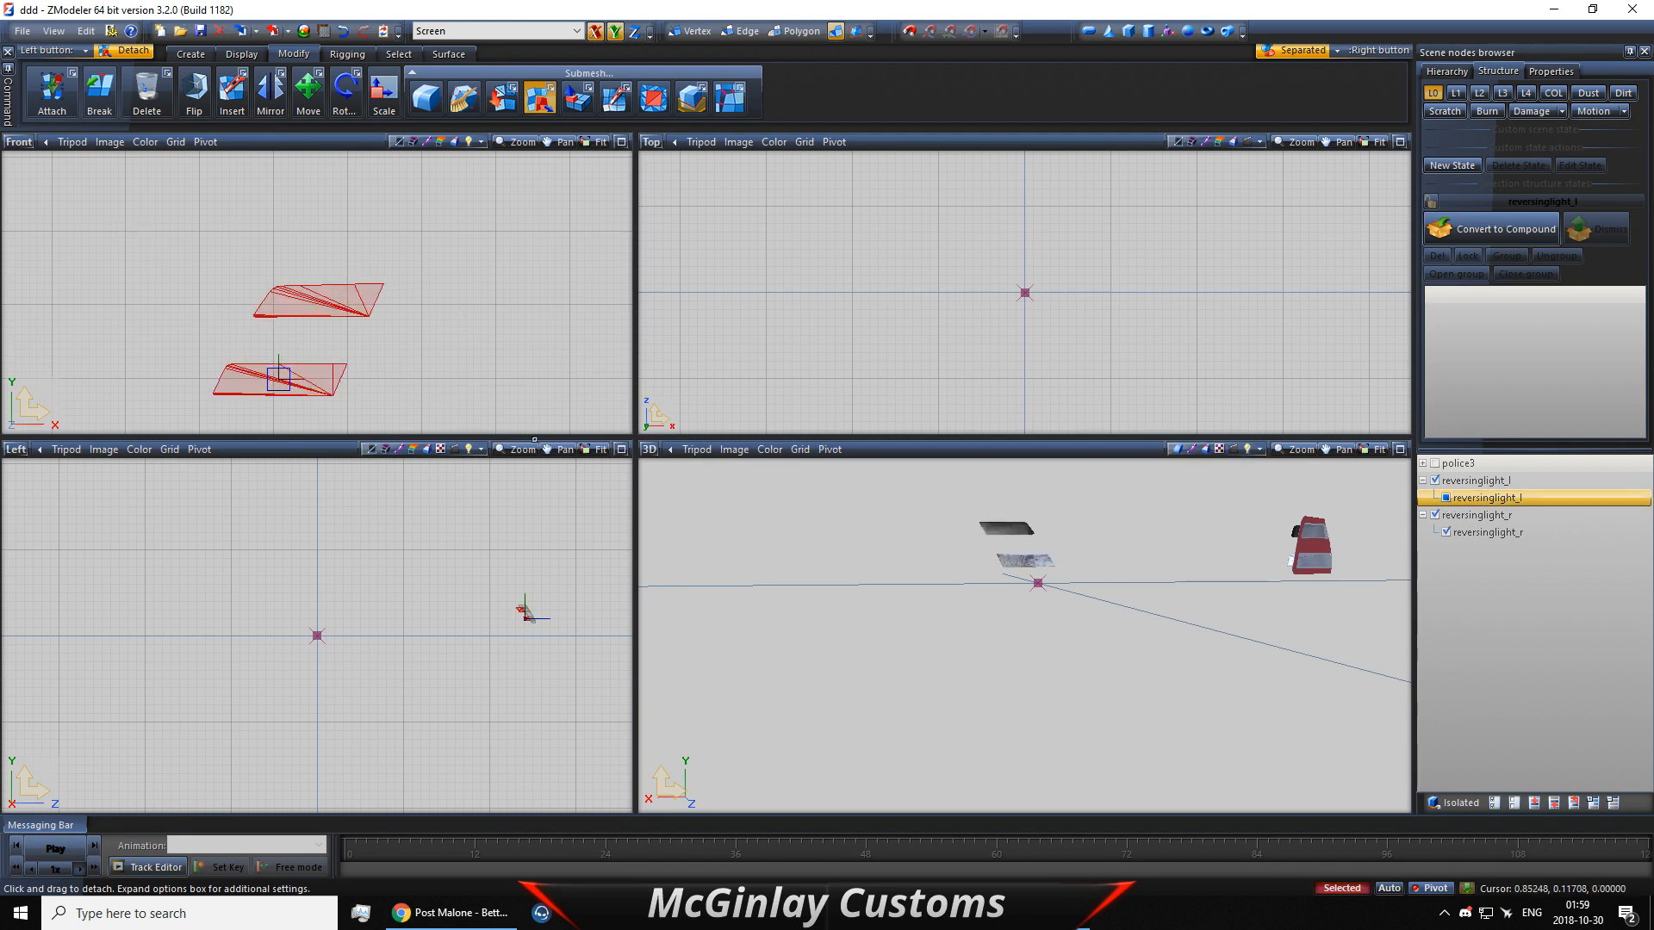
Step: Deselect the detached reversinglight_l lens panels with Quadr selection and turn off selected mode
click(399, 53)
click(431, 93)
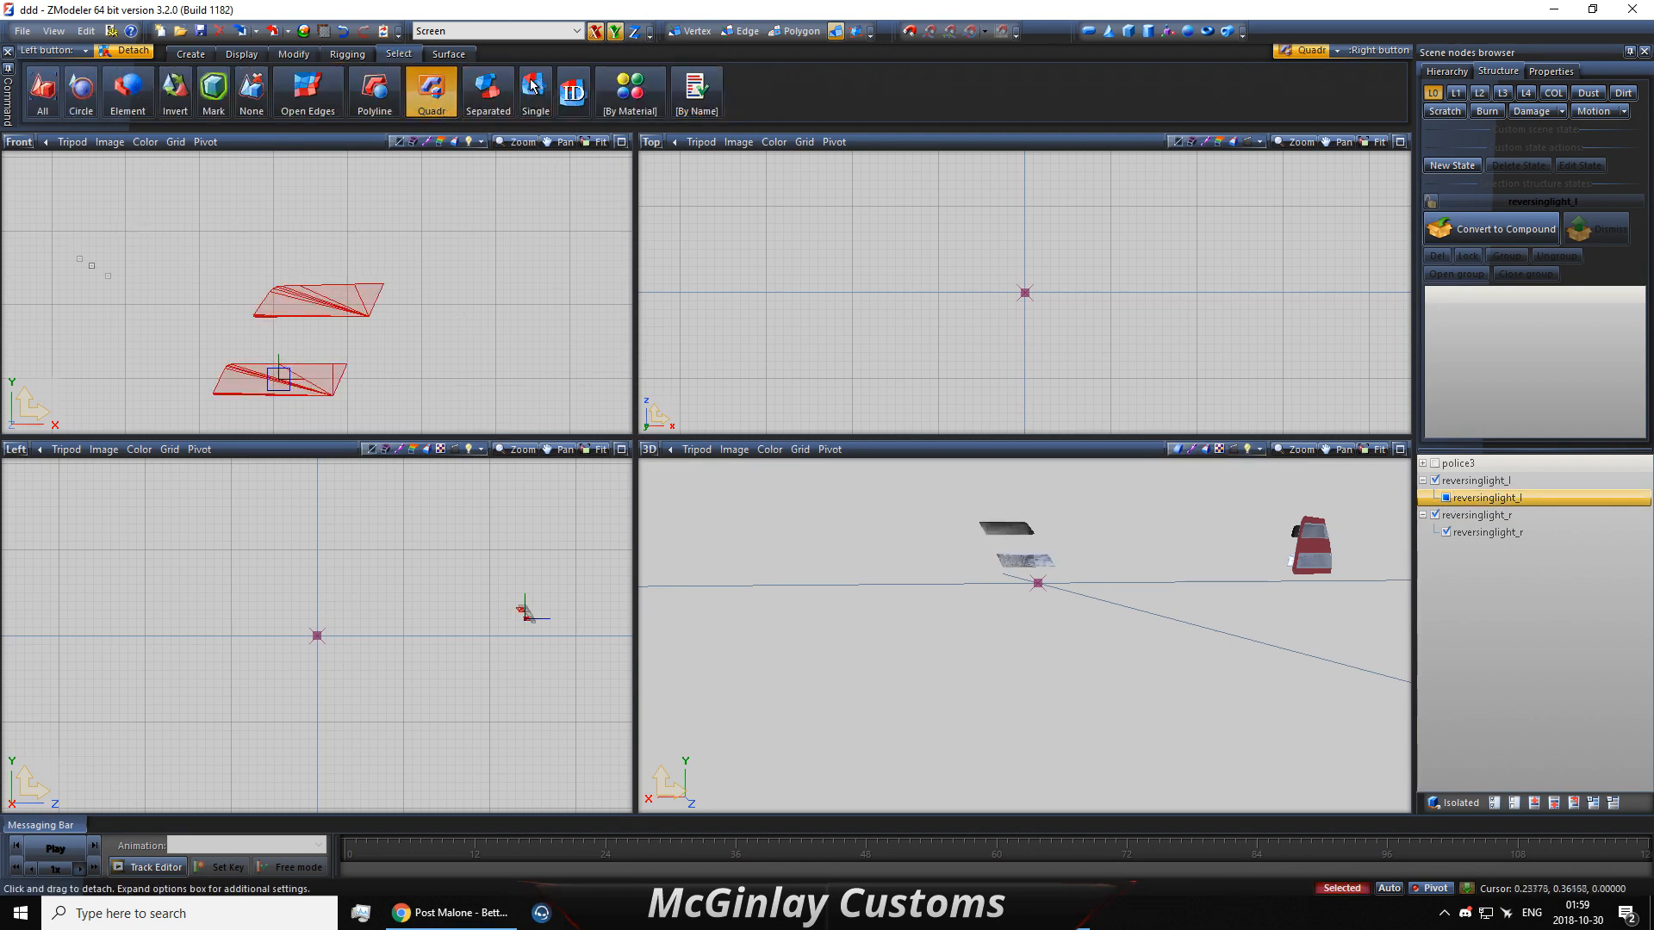
right_drag(91, 265, 441, 428)
key(space)
scroll(405, 327, down, 2)
middle_drag(414, 318, 227, 298)
middle_drag(956, 610, 919, 620)
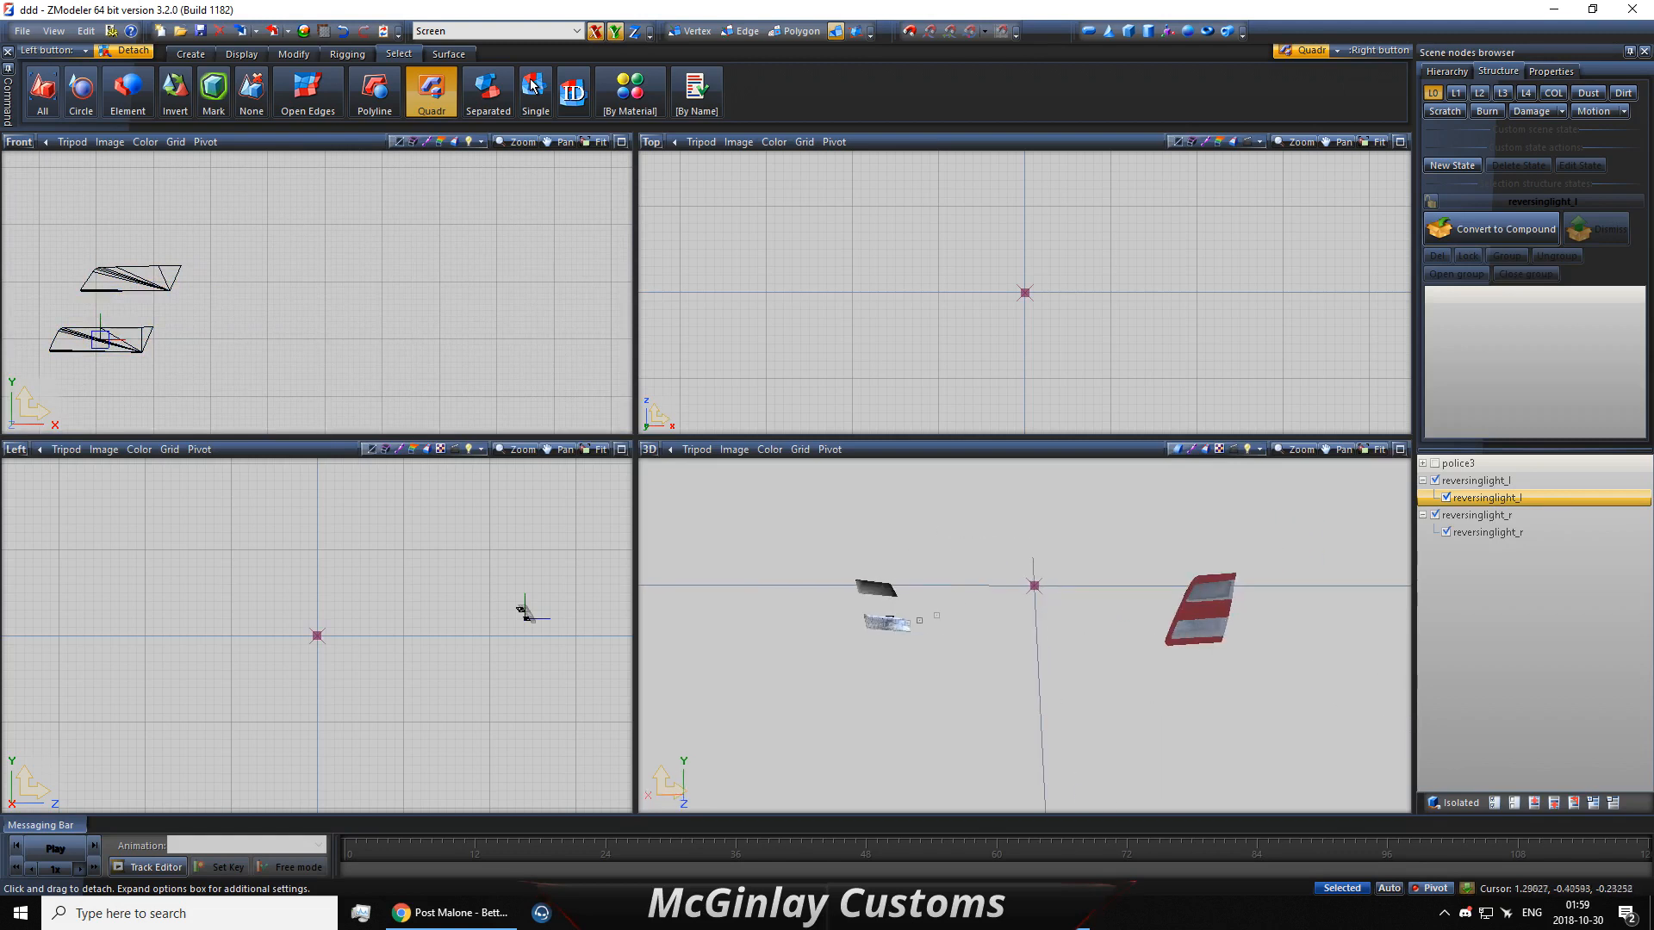
Step: Hide the reversinglight_l lens mesh and bring the opposite reversing light into the Front view
click(1446, 498)
scroll(529, 307, down, 1)
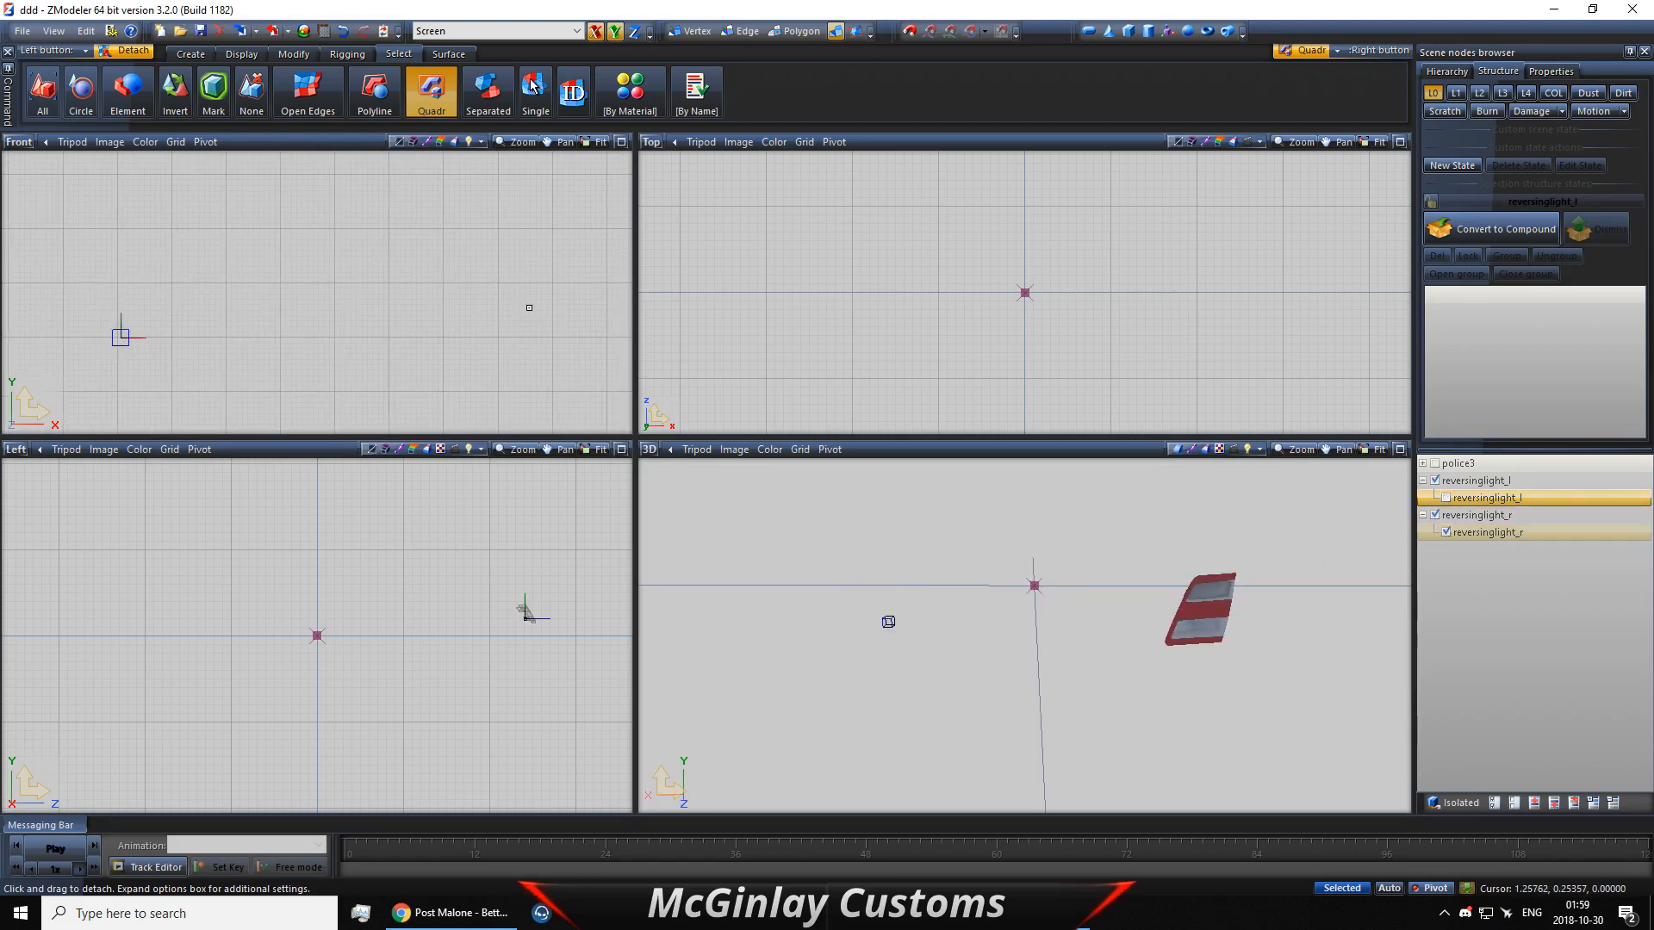
middle_drag(529, 307, 681, 312)
scroll(399, 273, down, 4)
scroll(681, 310, down, 1)
scroll(552, 315, down, 4)
scroll(265, 279, up, 8)
middle_drag(265, 280, 210, 300)
Step: At polygon level, select the upper and lower clear lens panels of reversinglight_r with Separated selection and detach them
click(796, 31)
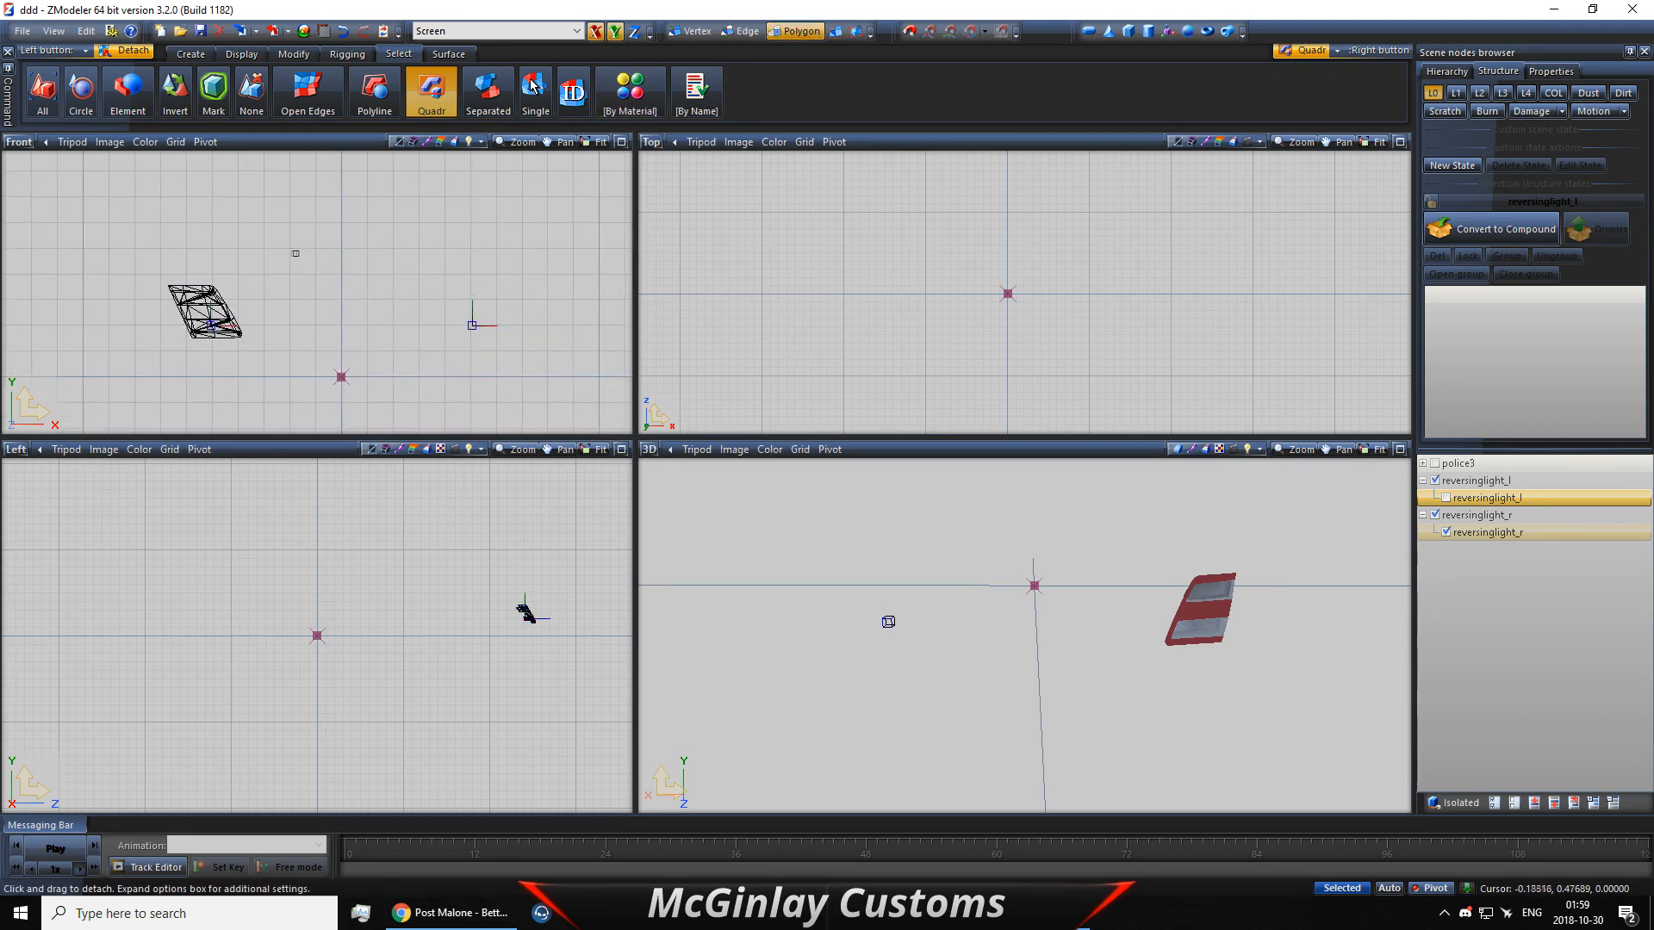
scroll(257, 278, up, 3)
scroll(176, 345, up, 7)
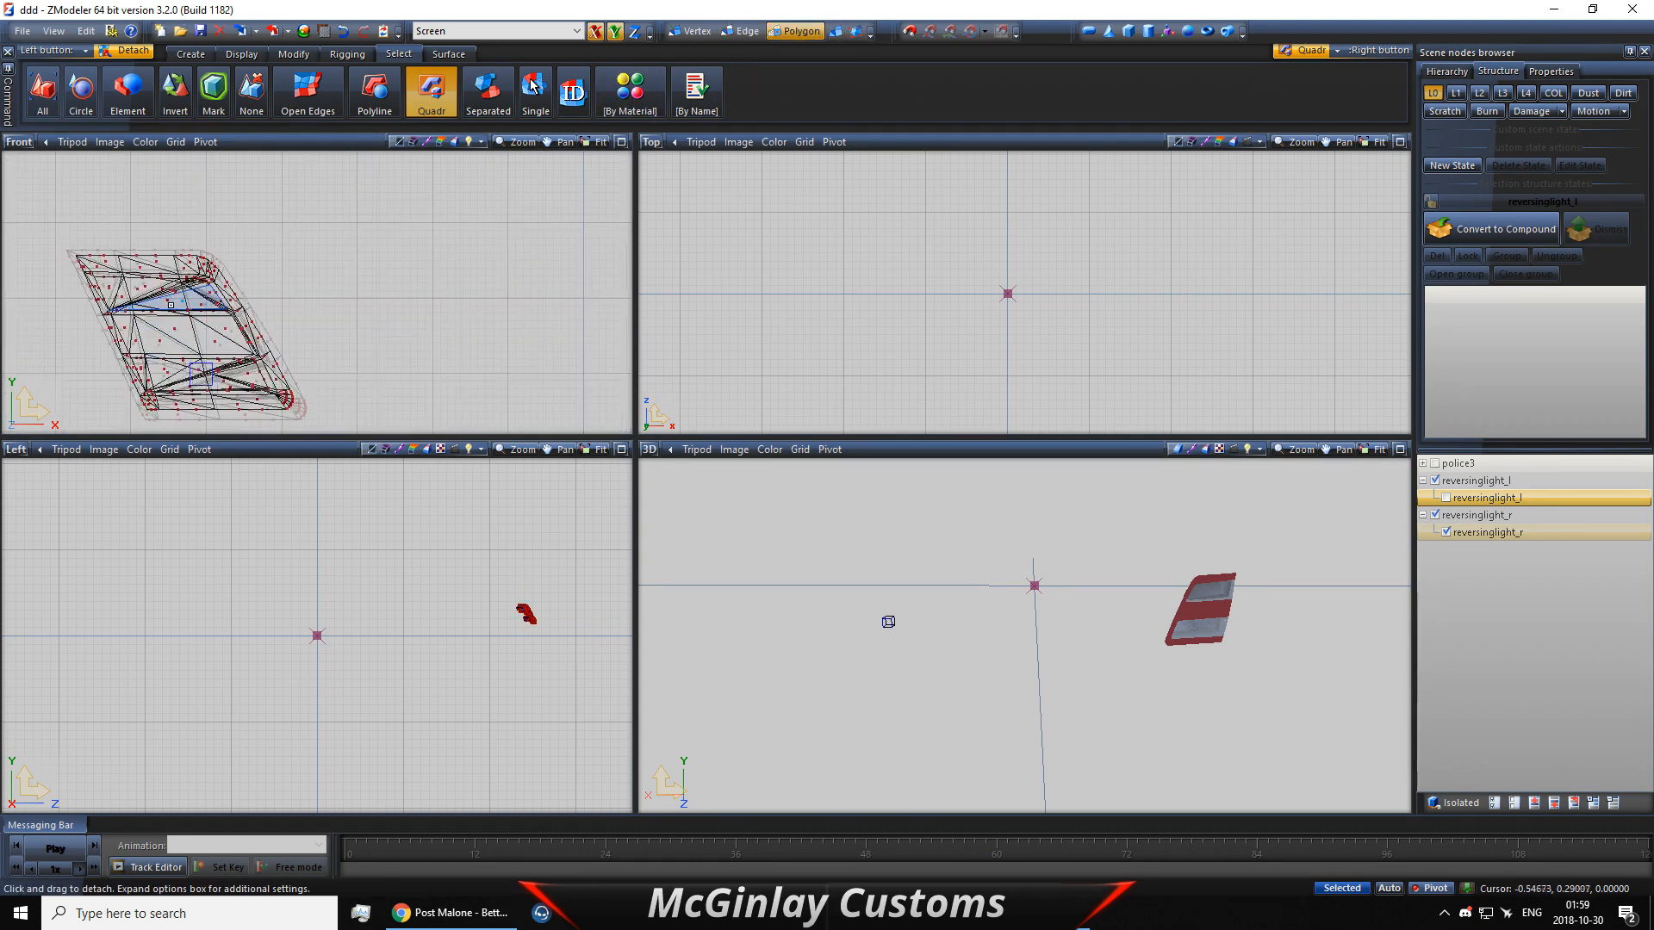
right_click(508, 104)
middle_drag(339, 302, 372, 213)
scroll(372, 212, up, 1)
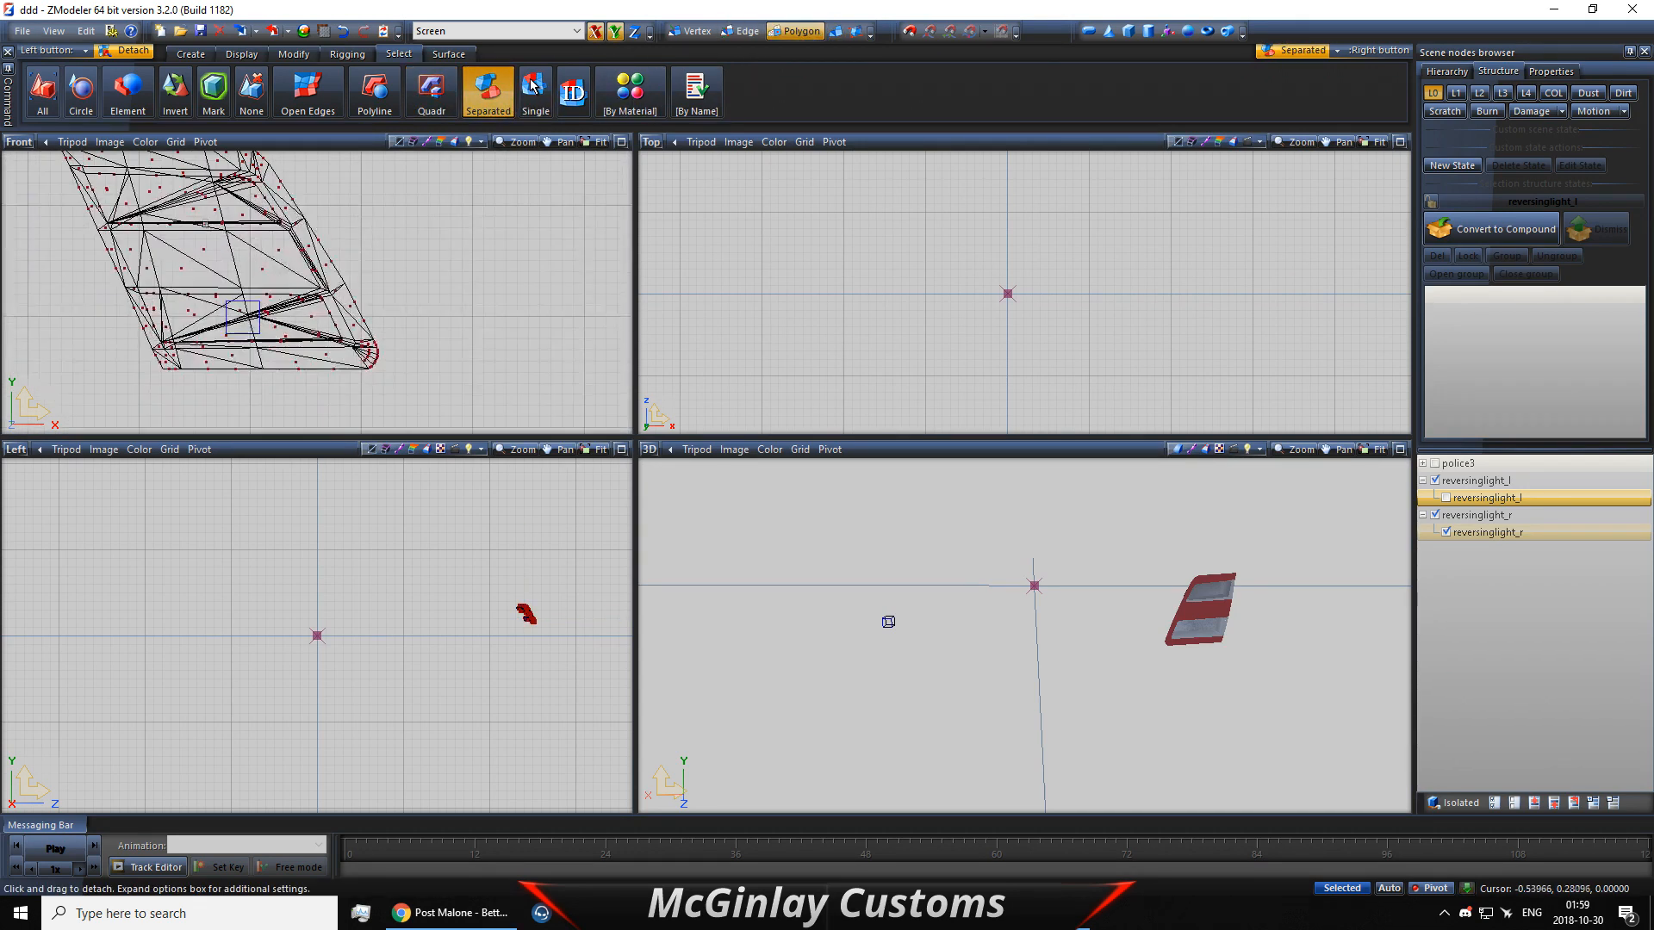
right_click(213, 212)
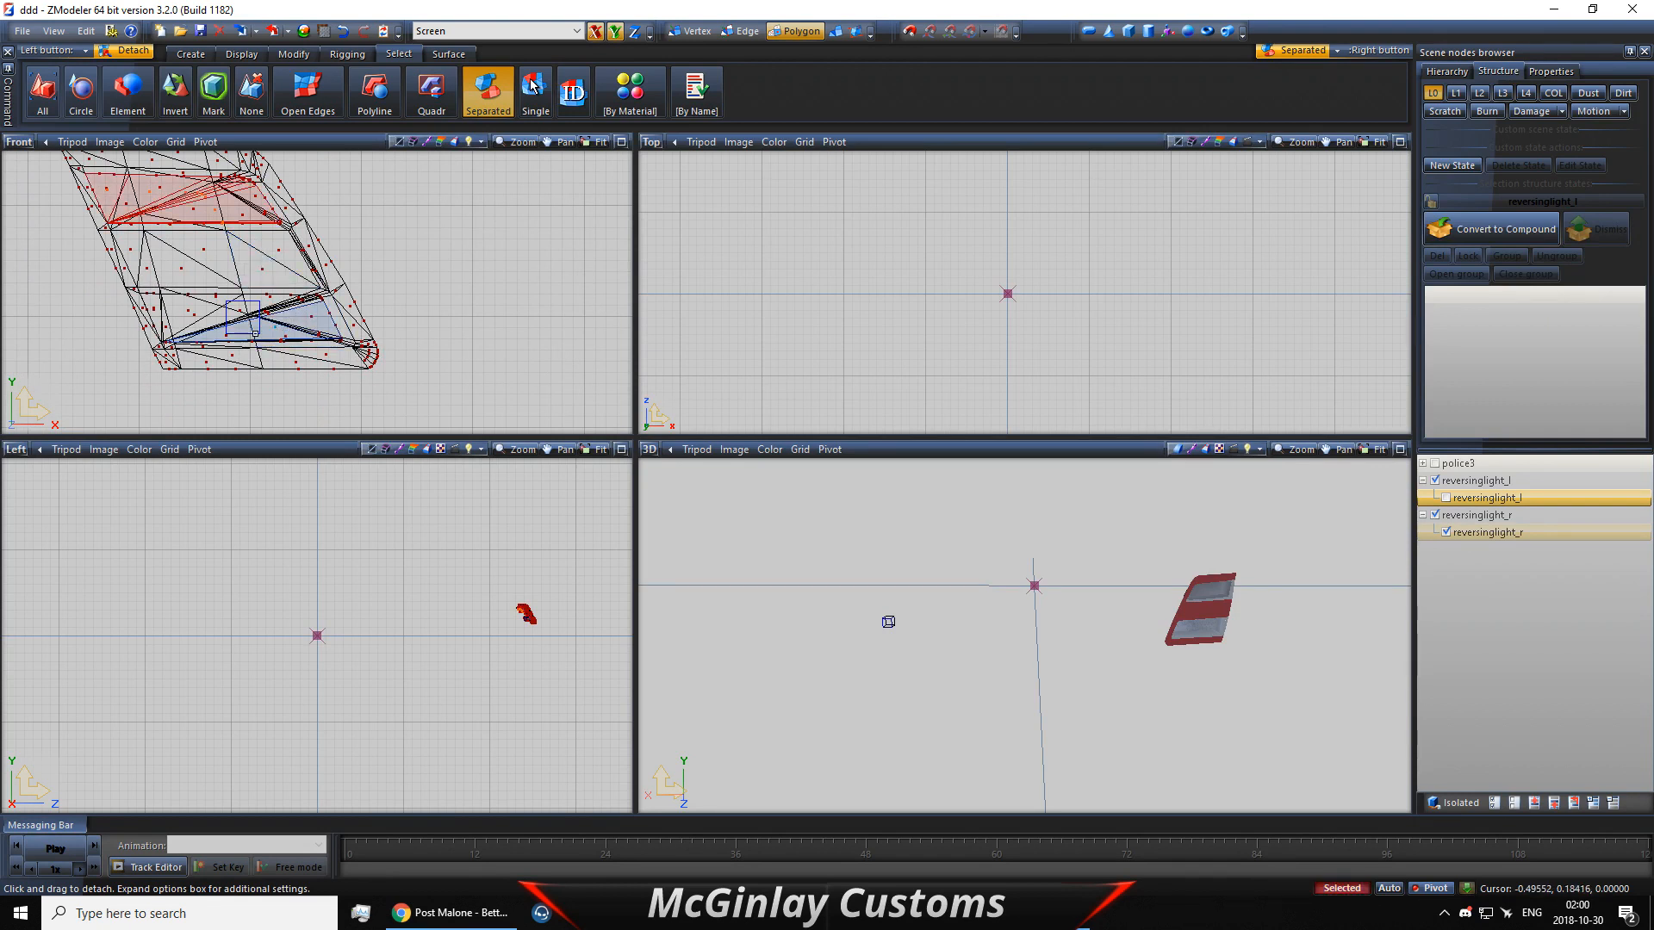
right_click(284, 333)
click(492, 277)
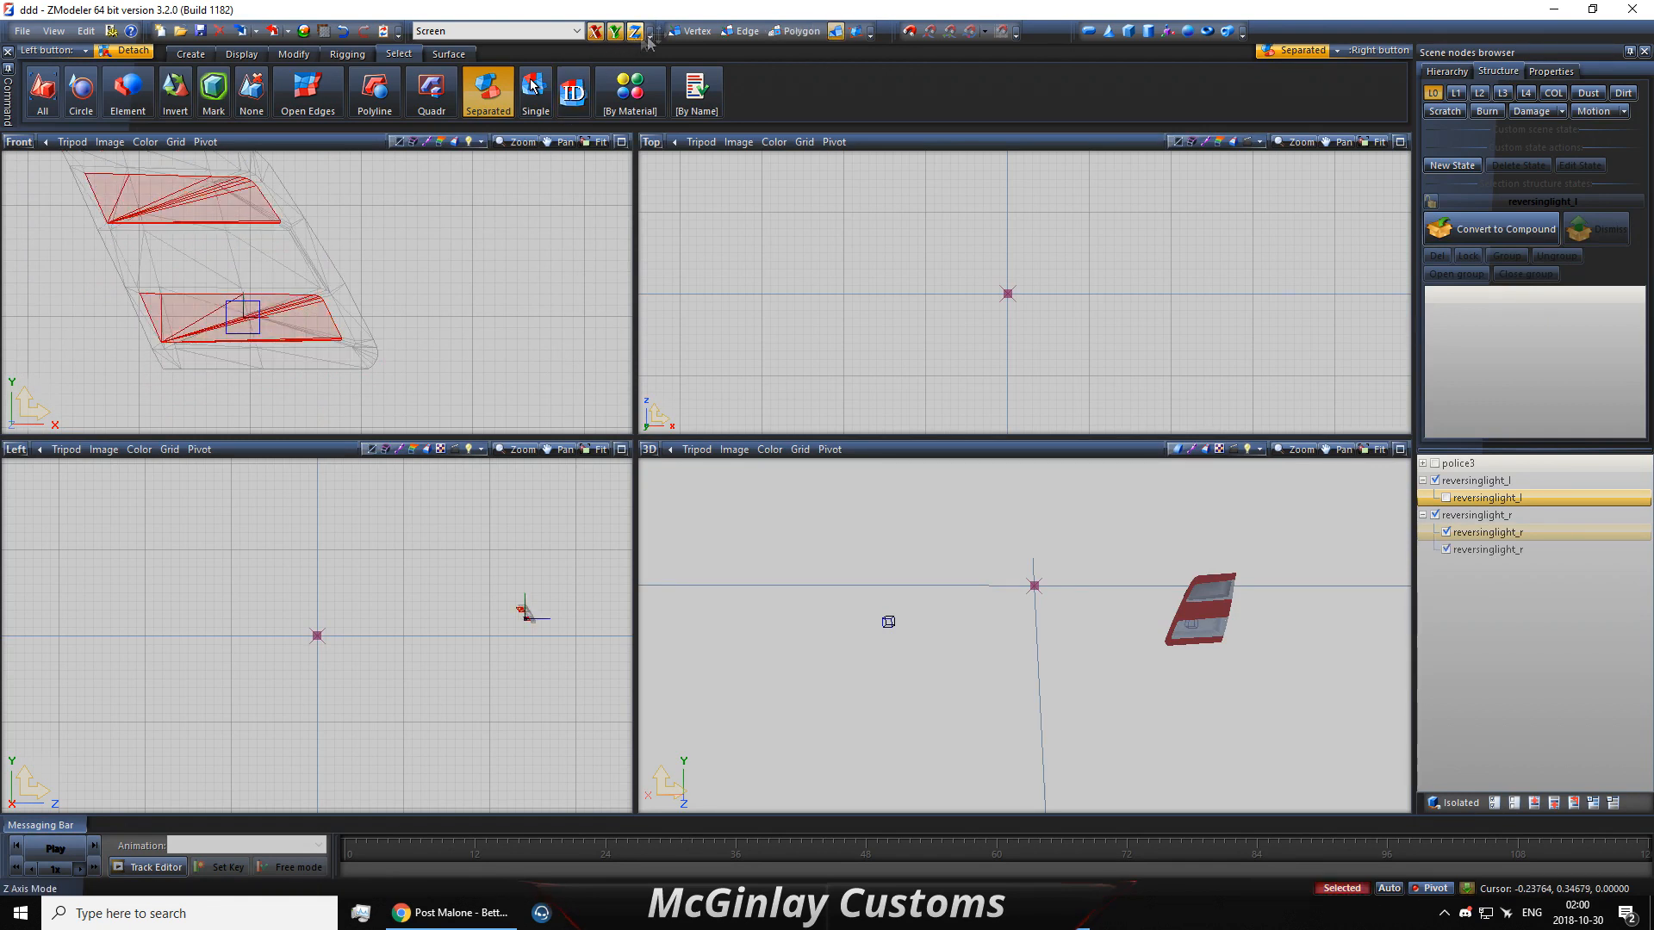
Step: At polygon level, deselect the detached reversinglight_r lens panels with Quadr selection
click(788, 34)
scroll(310, 308, down, 3)
scroll(310, 308, down, 1)
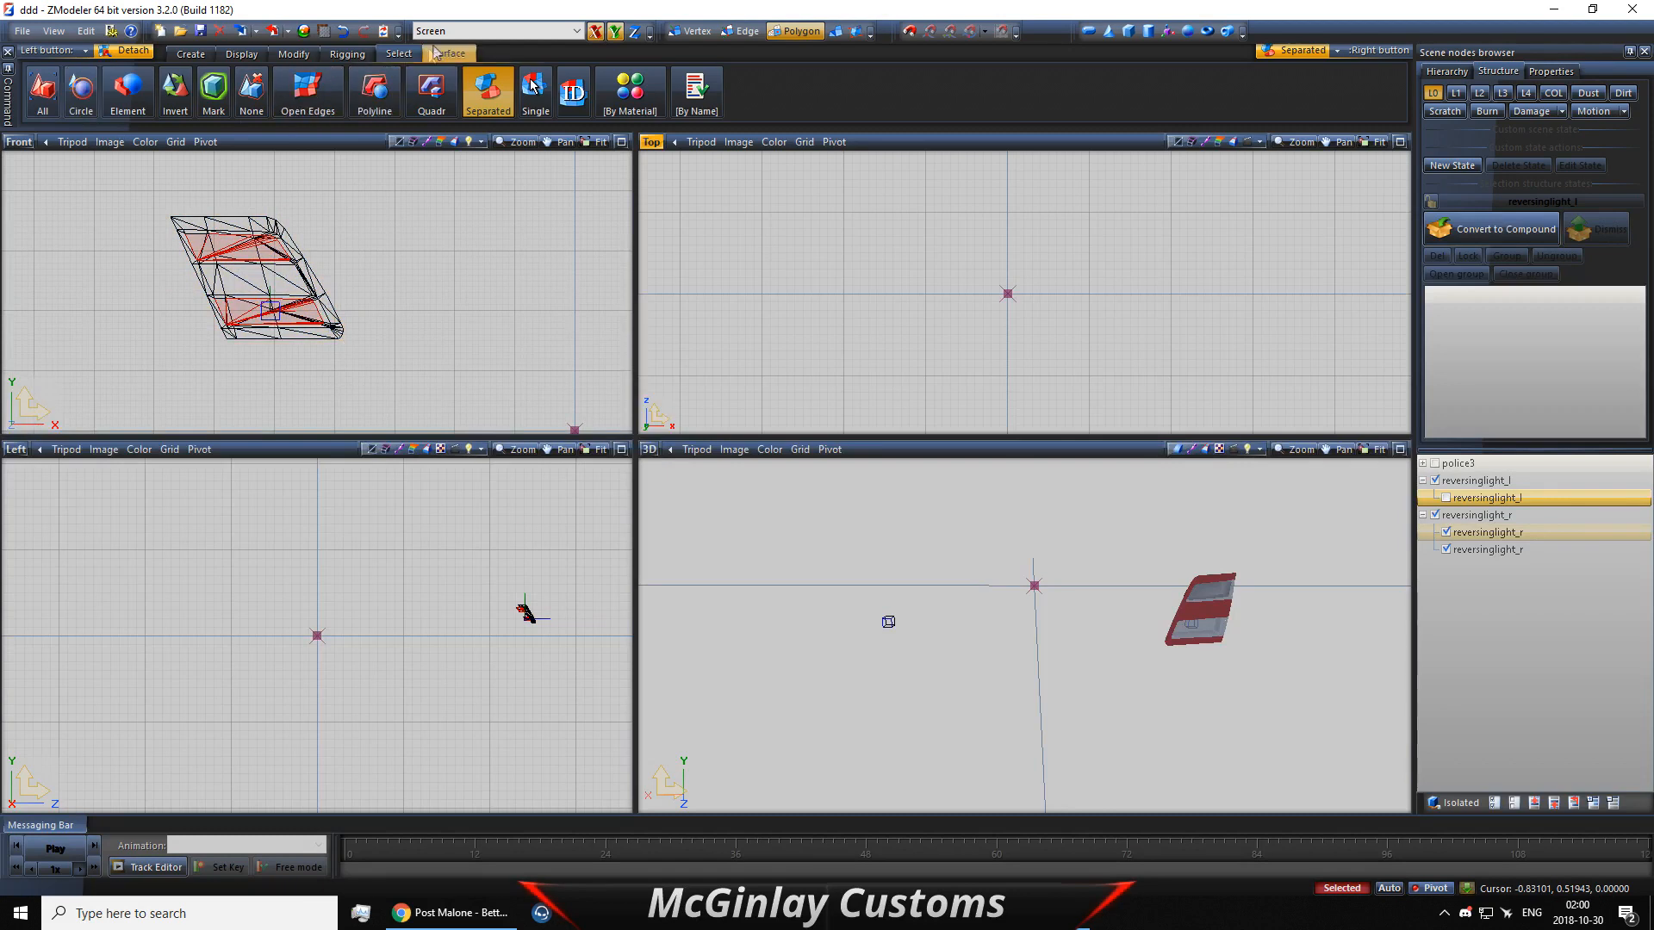
right_click(433, 94)
right_drag(437, 379, 126, 160)
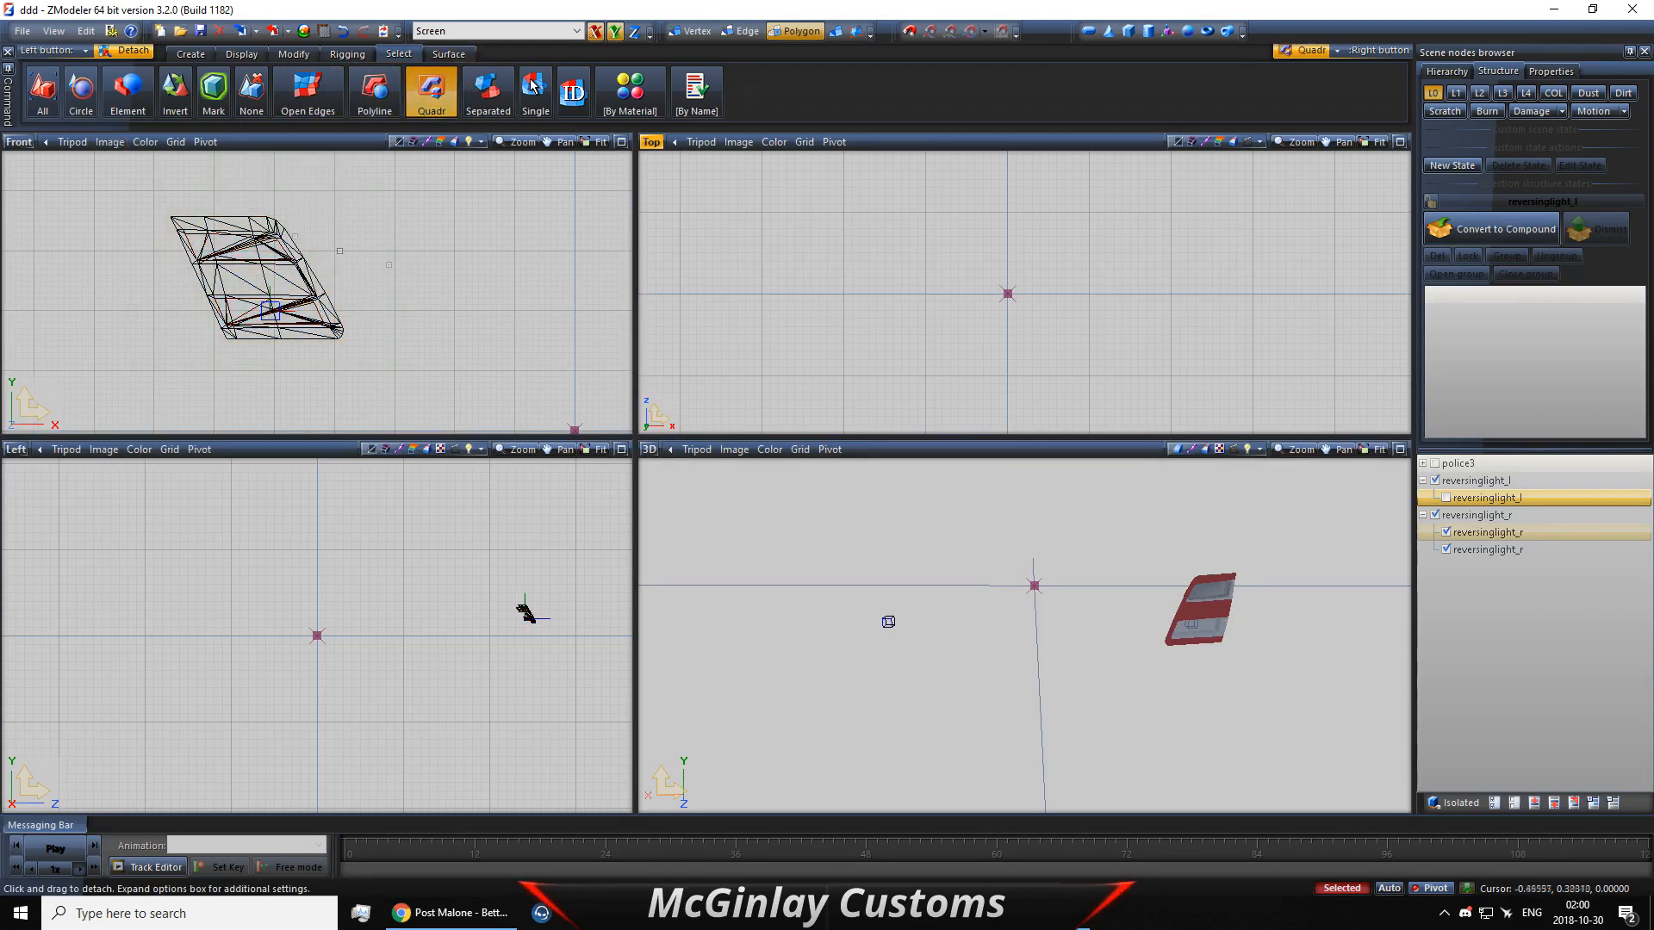
Step: Delete the leftover housing mesh, the first child under reversinglight_r, keeping the detached lens panels
click(1470, 534)
right_click(1470, 534)
click(1457, 560)
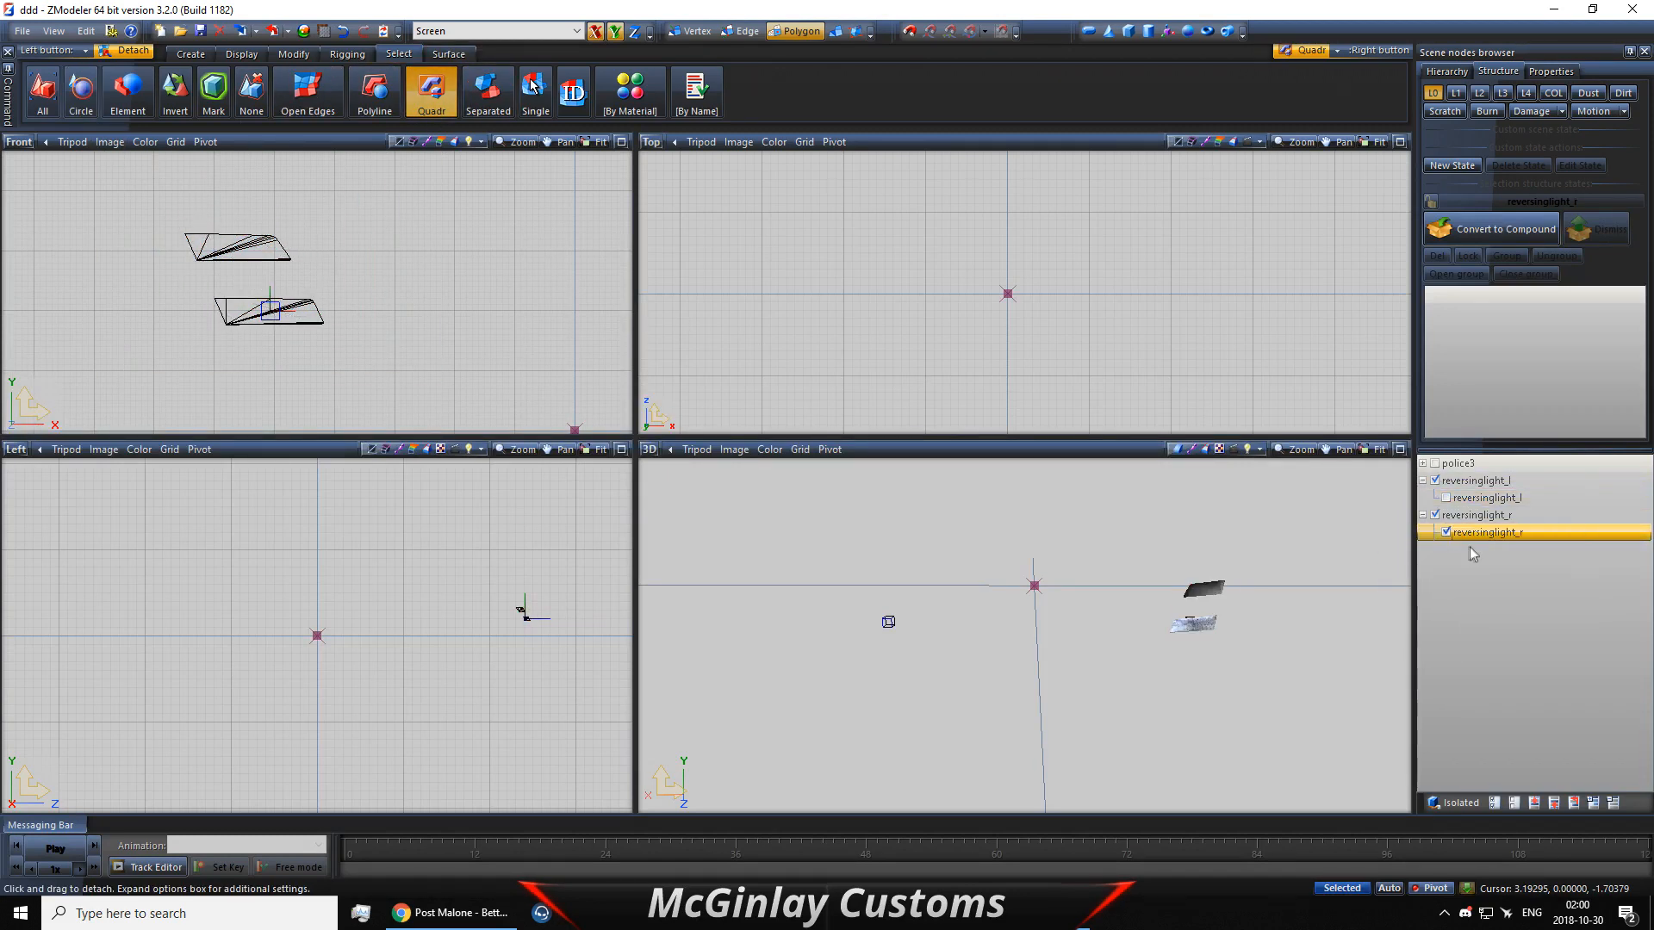
Step: Show both child lens meshes, hide the parent nodes reversinglight_l and reversinglight_r, and select all four lens panels in the Front view
click(1445, 499)
click(1436, 515)
click(1436, 482)
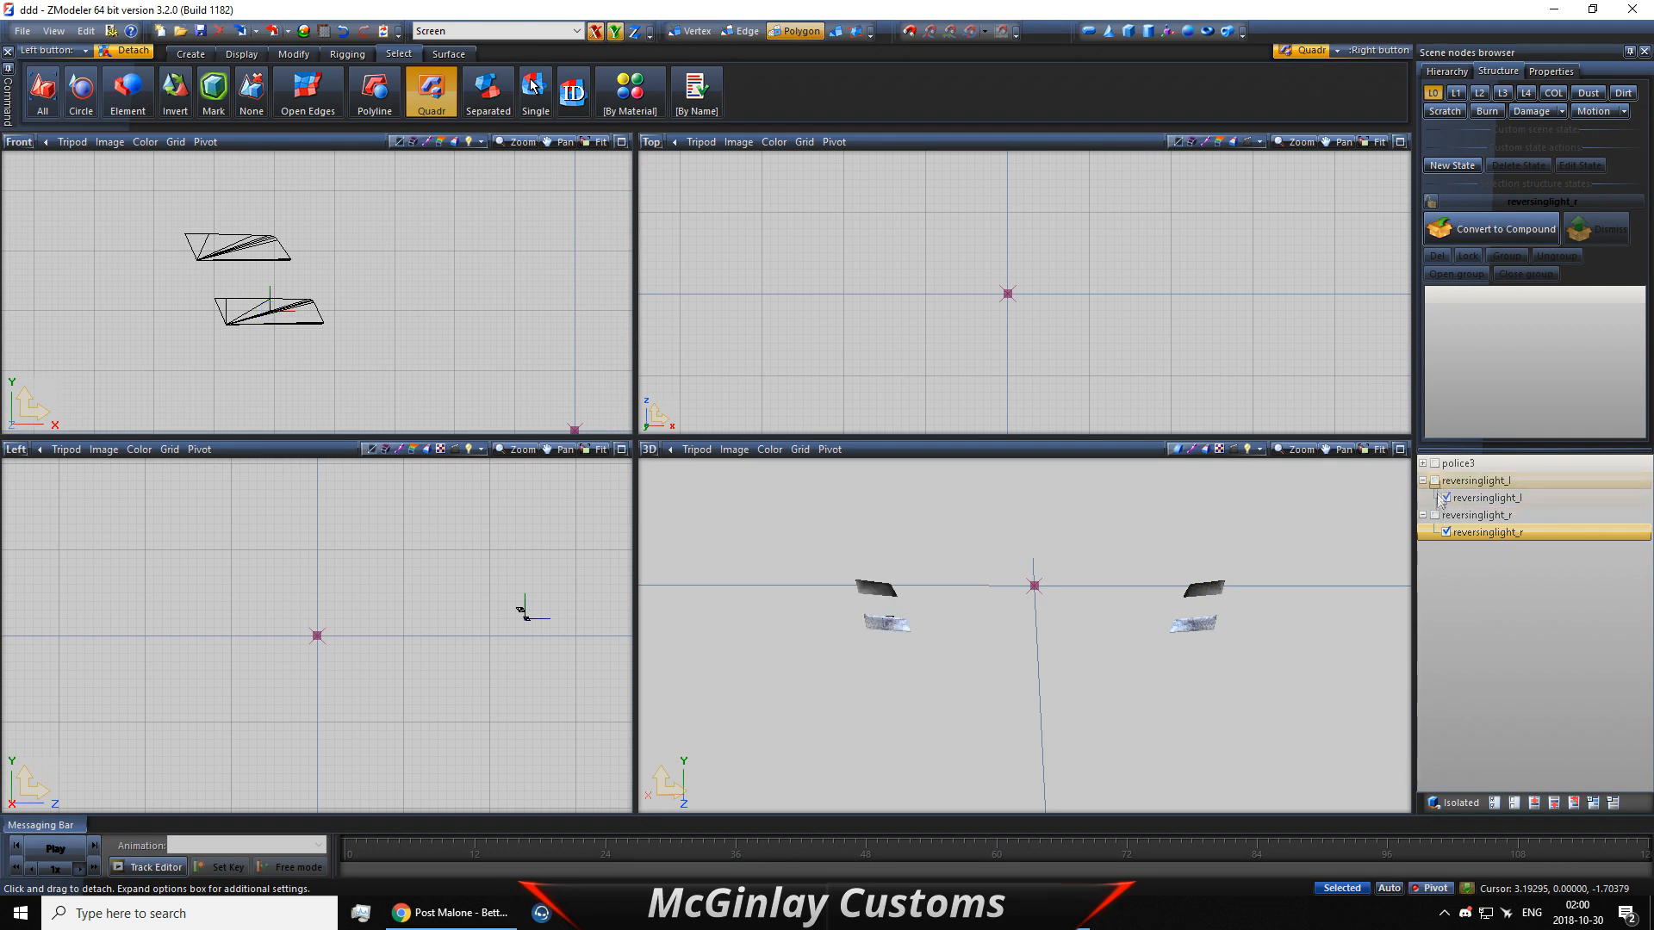
middle_drag(1258, 574, 1279, 593)
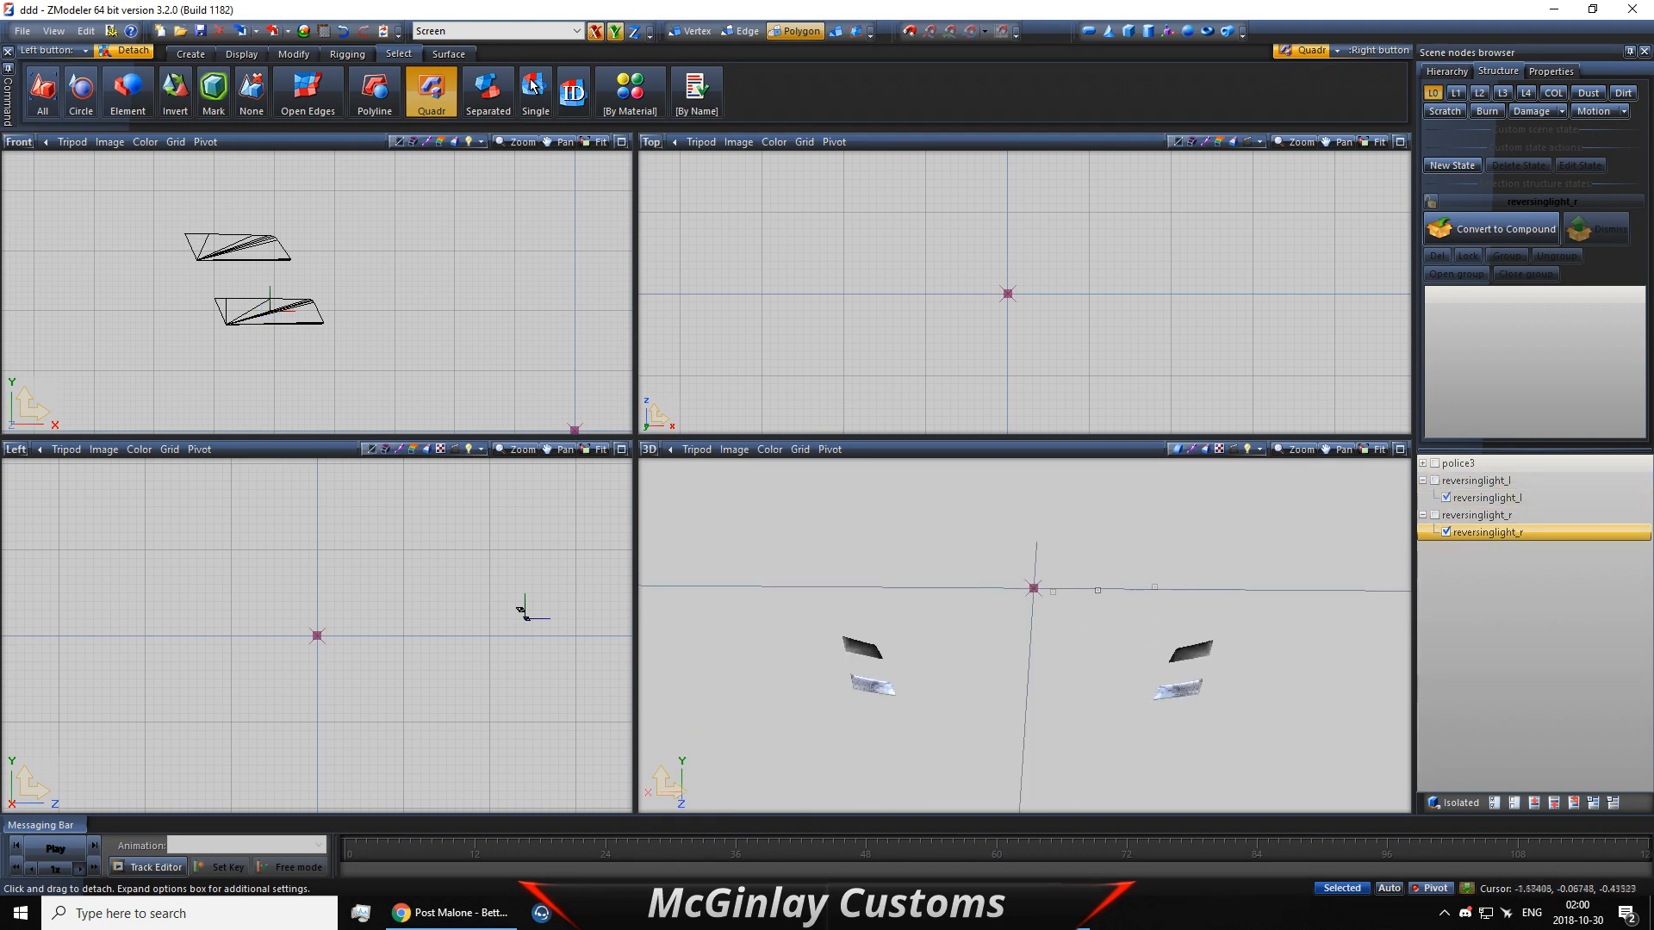
scroll(399, 230, down, 6)
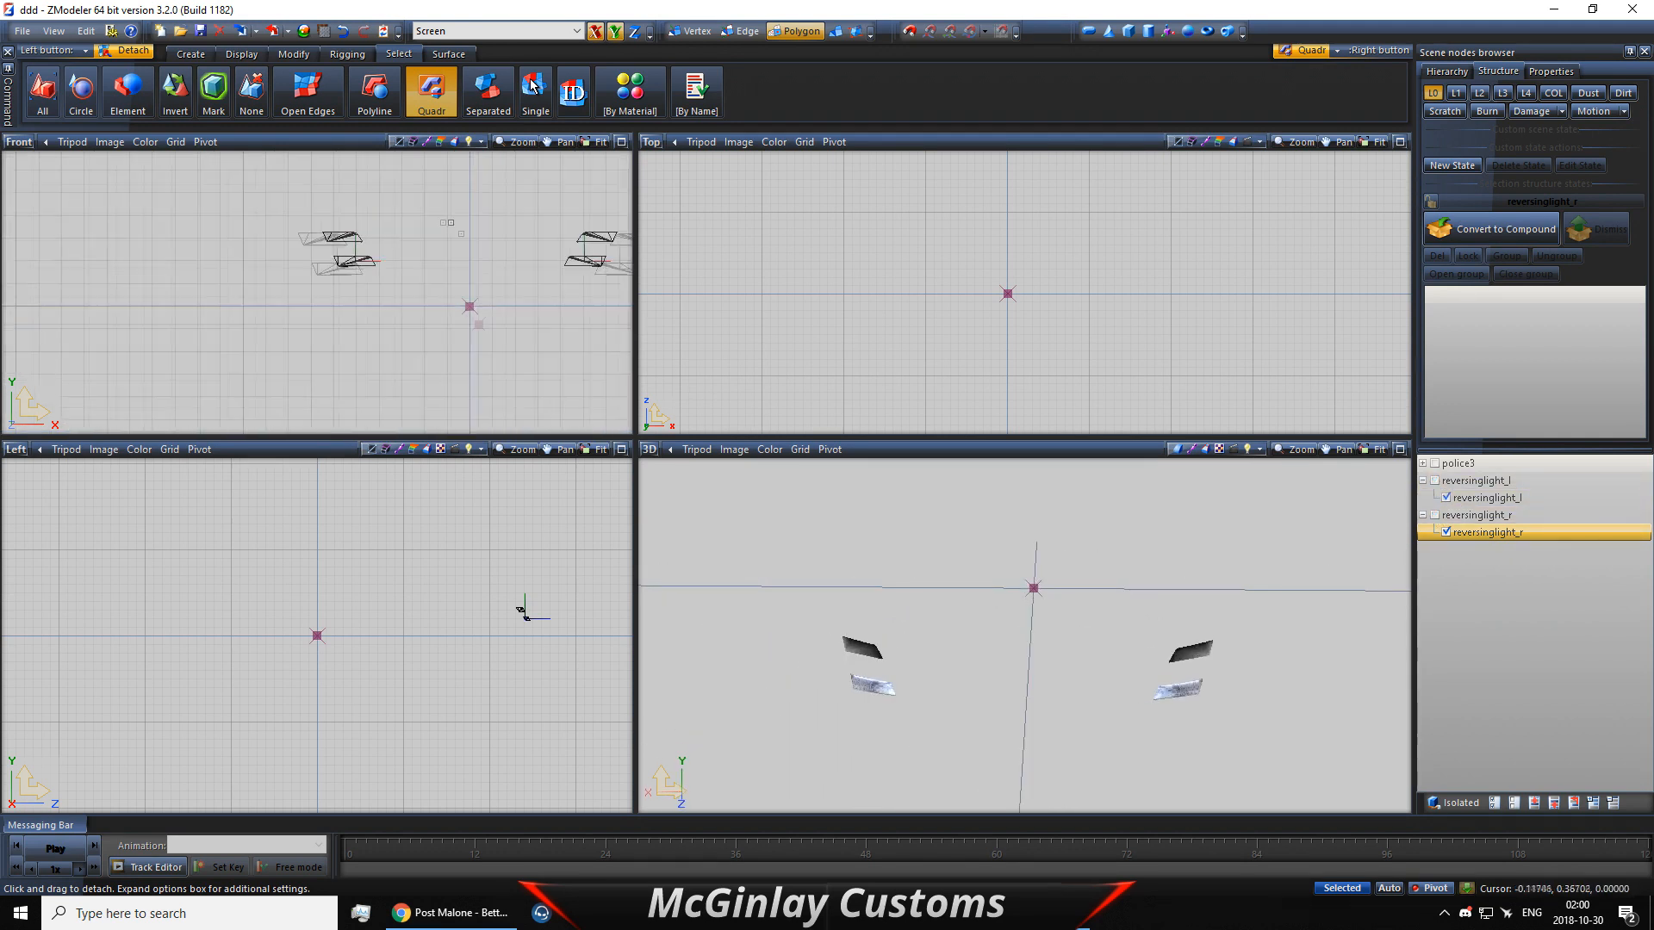
middle_drag(499, 243, 343, 234)
drag(506, 300, 153, 194)
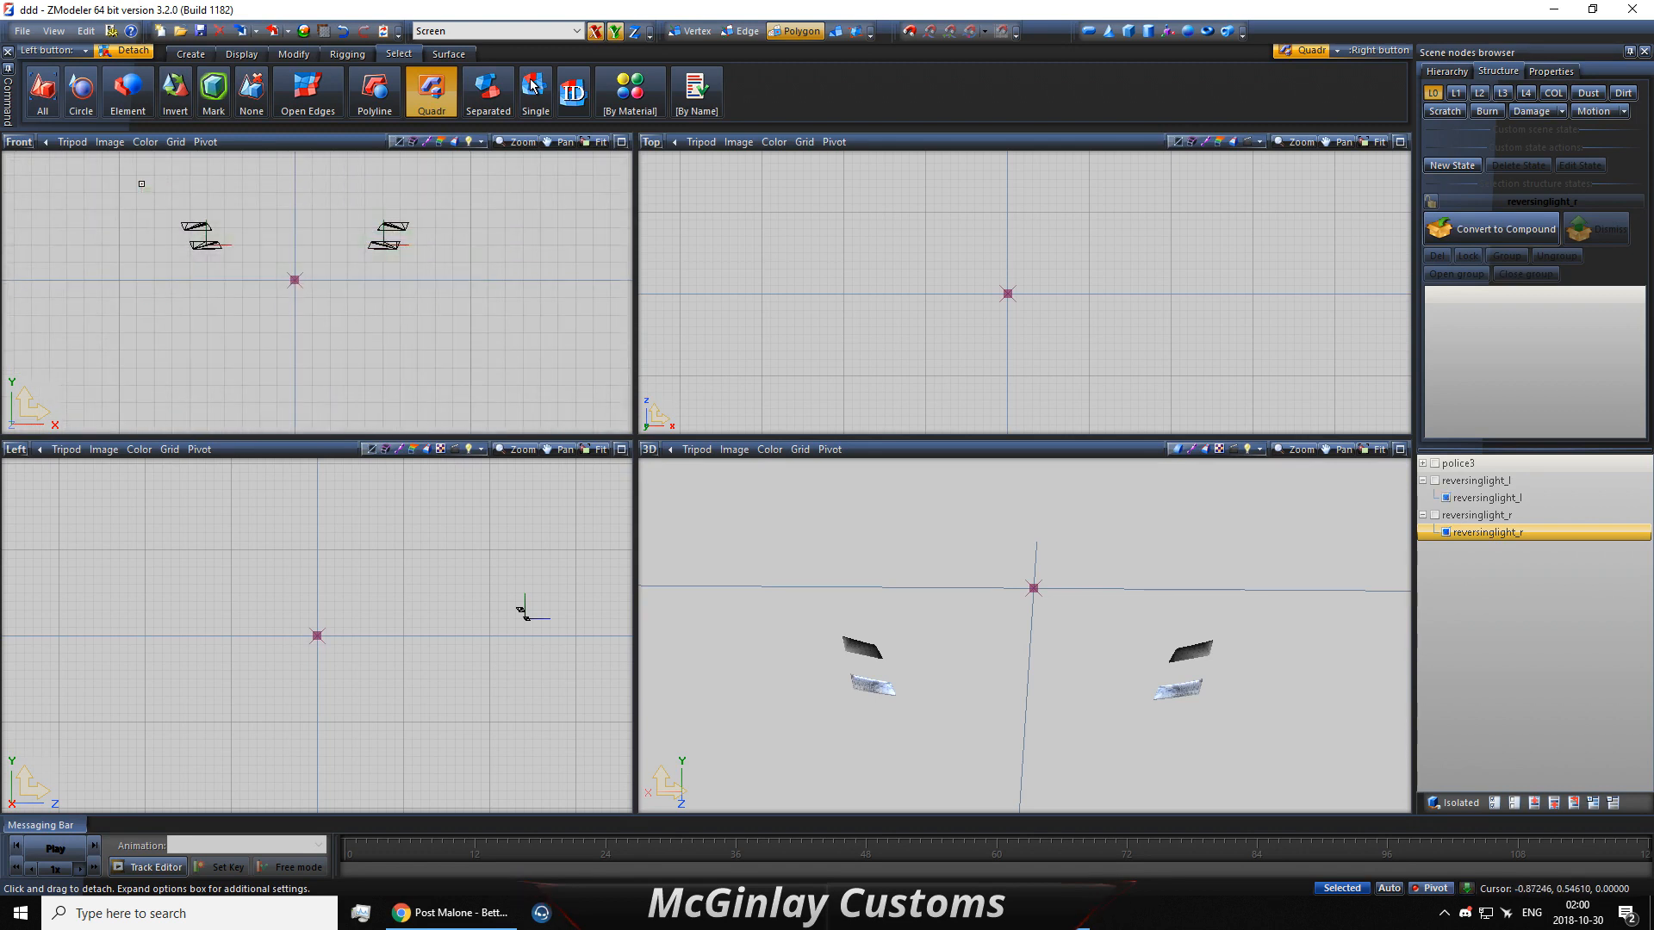
Step: Assign the reverselights material to the polygons of both selected lens meshes and apply the change
click(1551, 70)
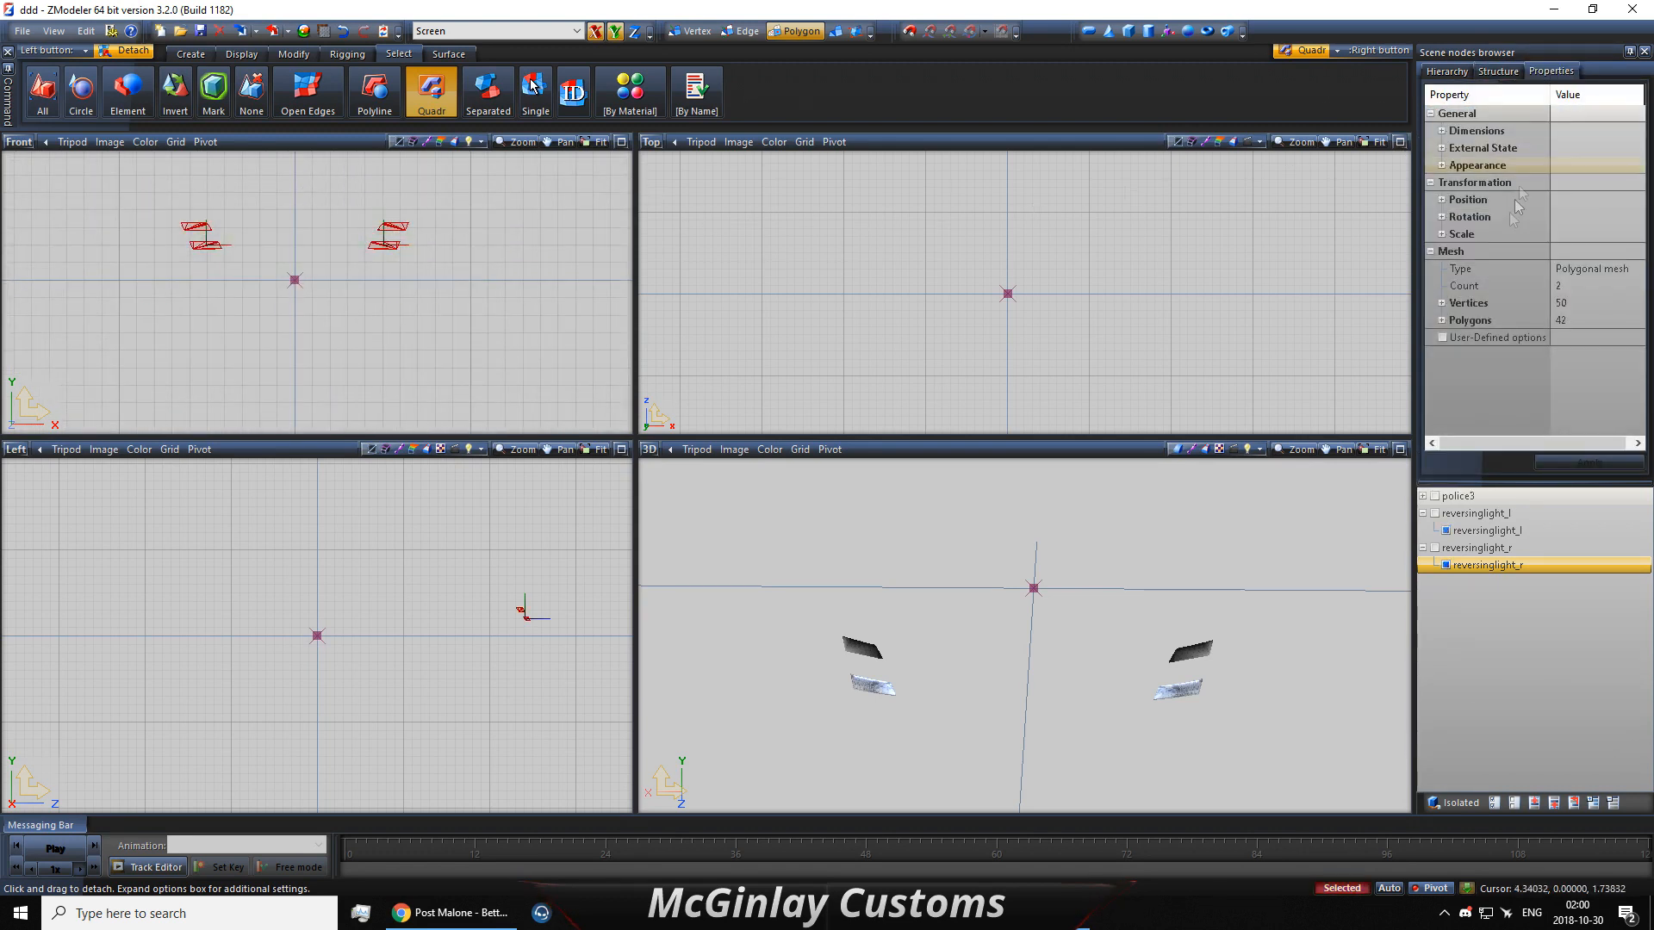
click(1441, 320)
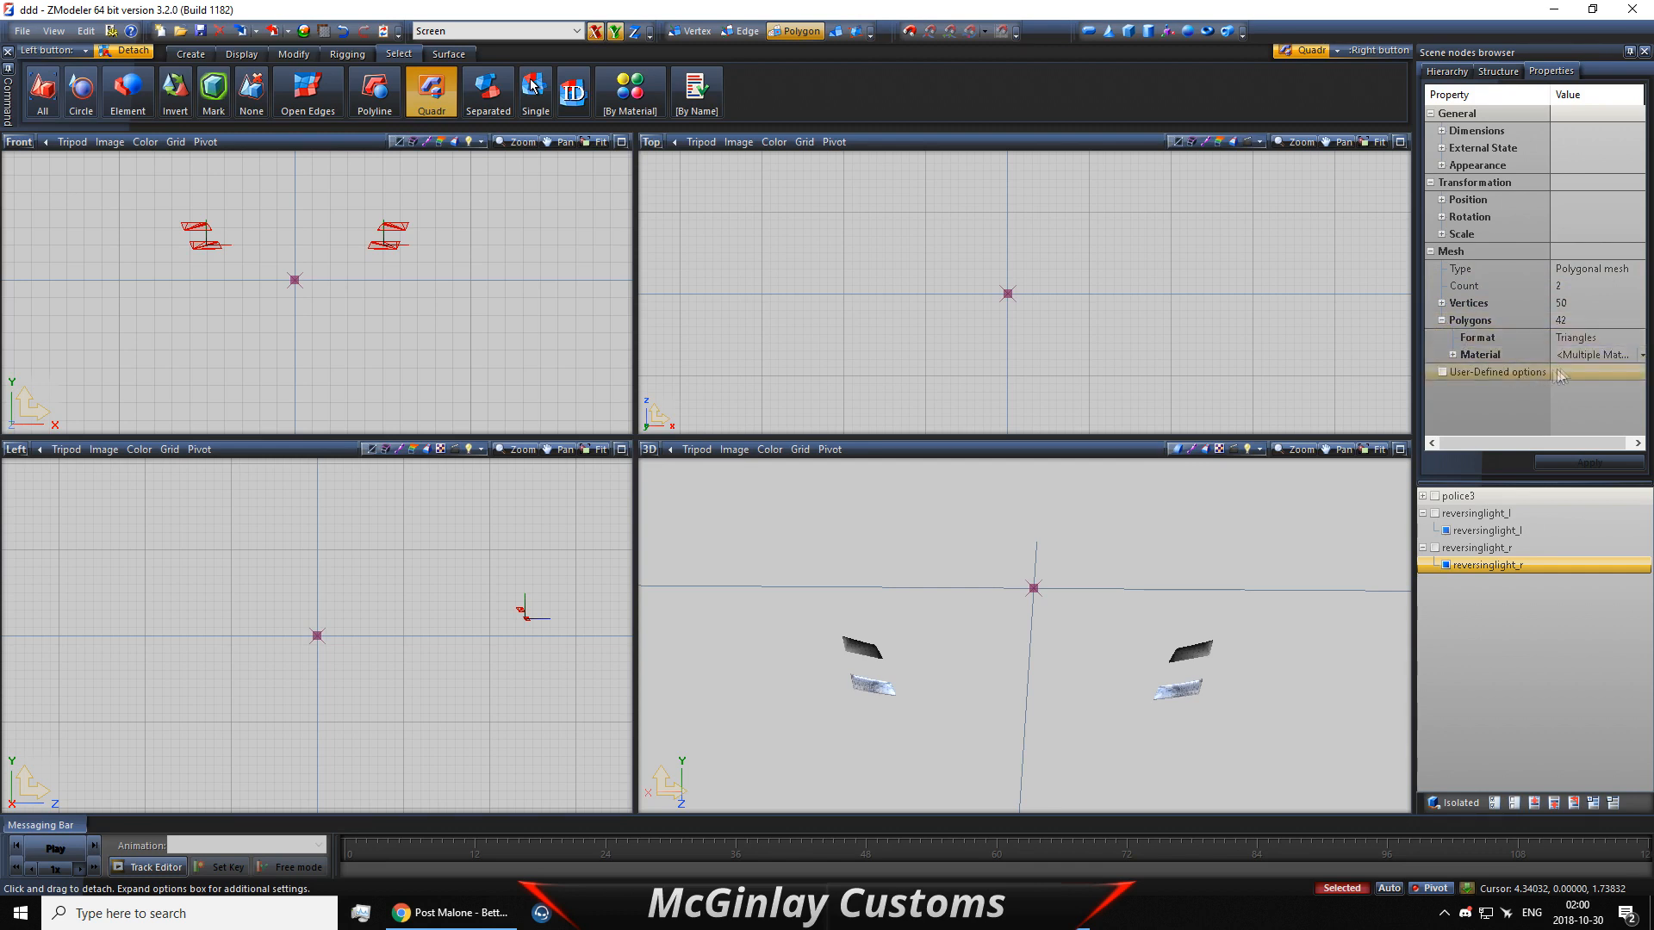
click(1452, 355)
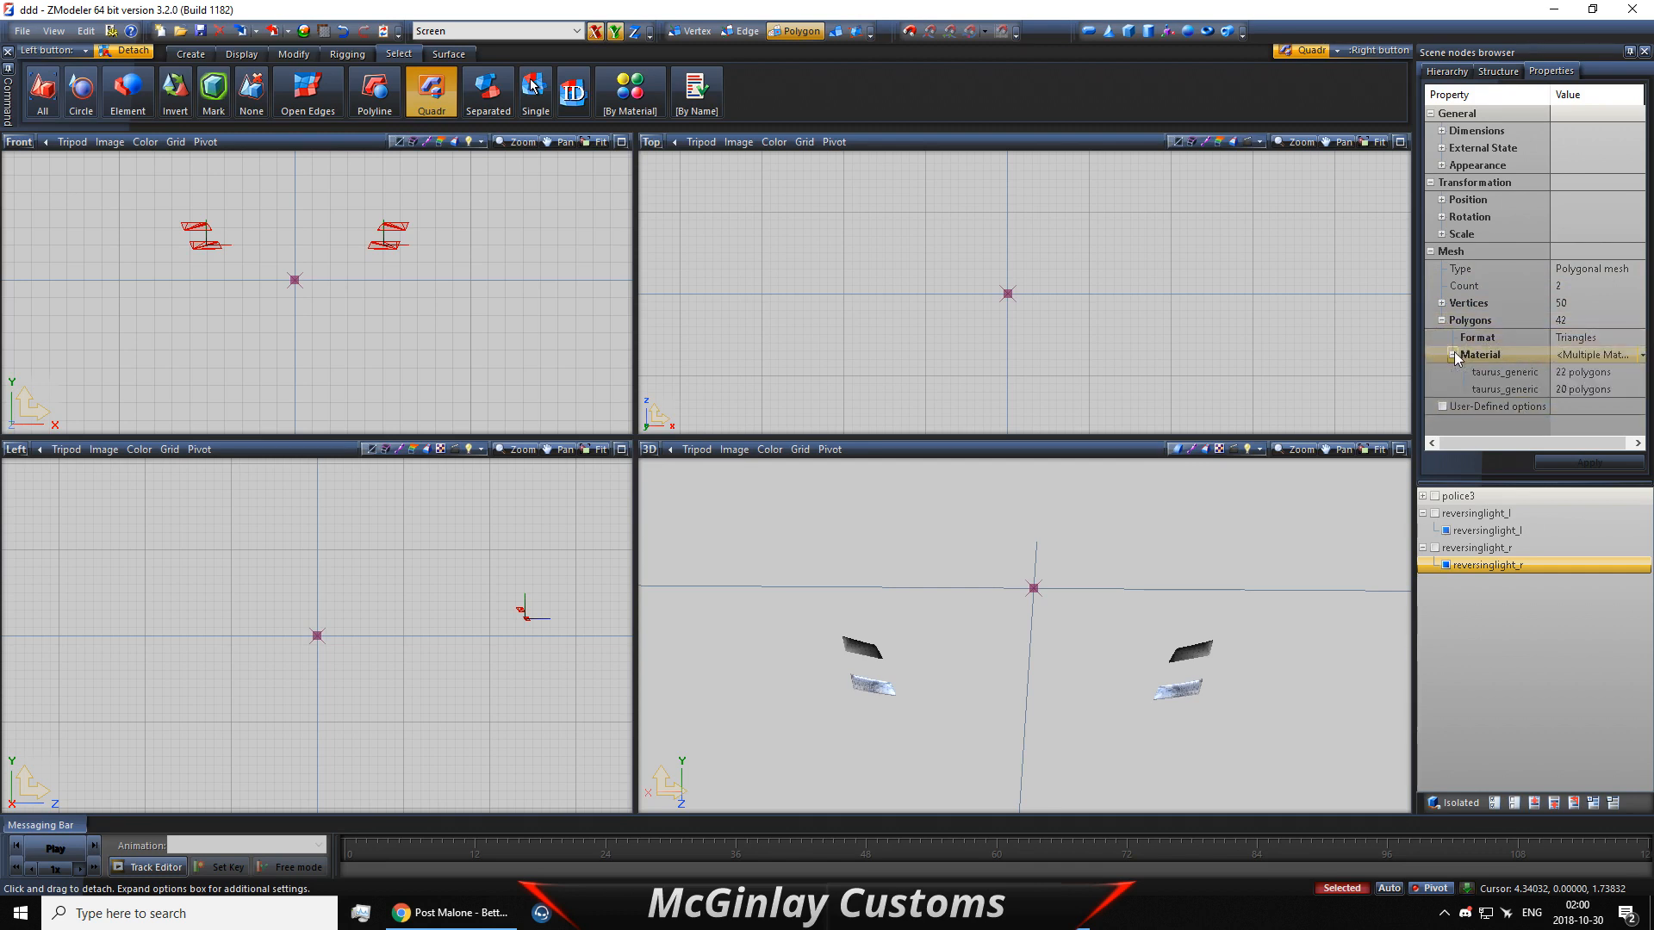
click(1636, 355)
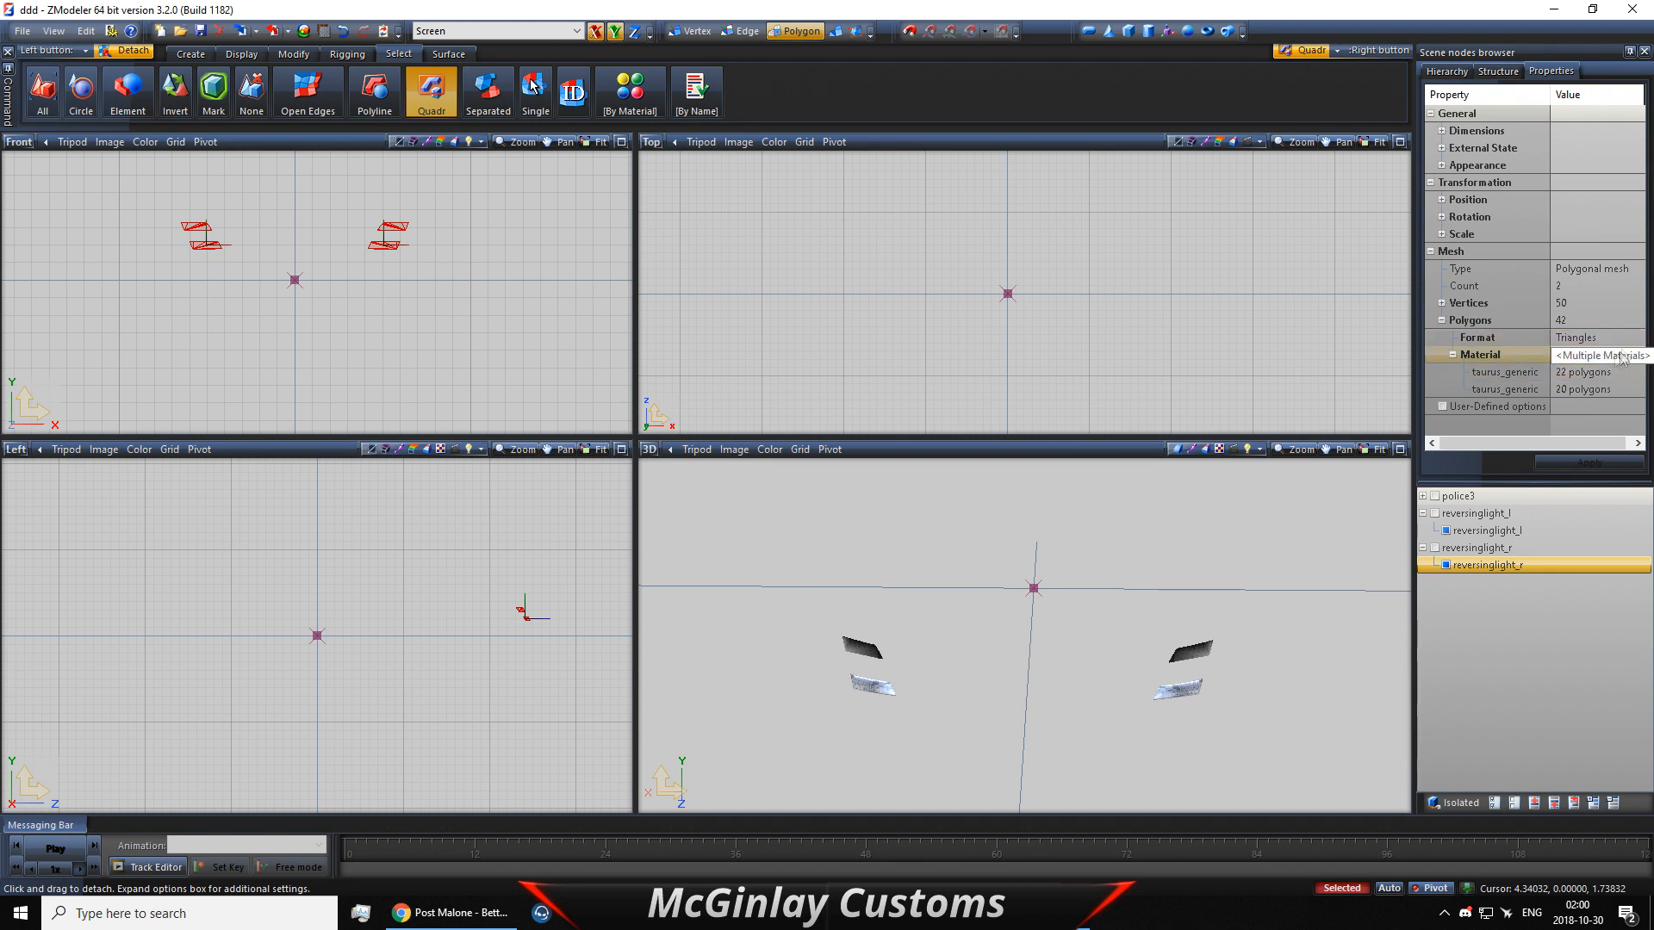
double_click(1474, 356)
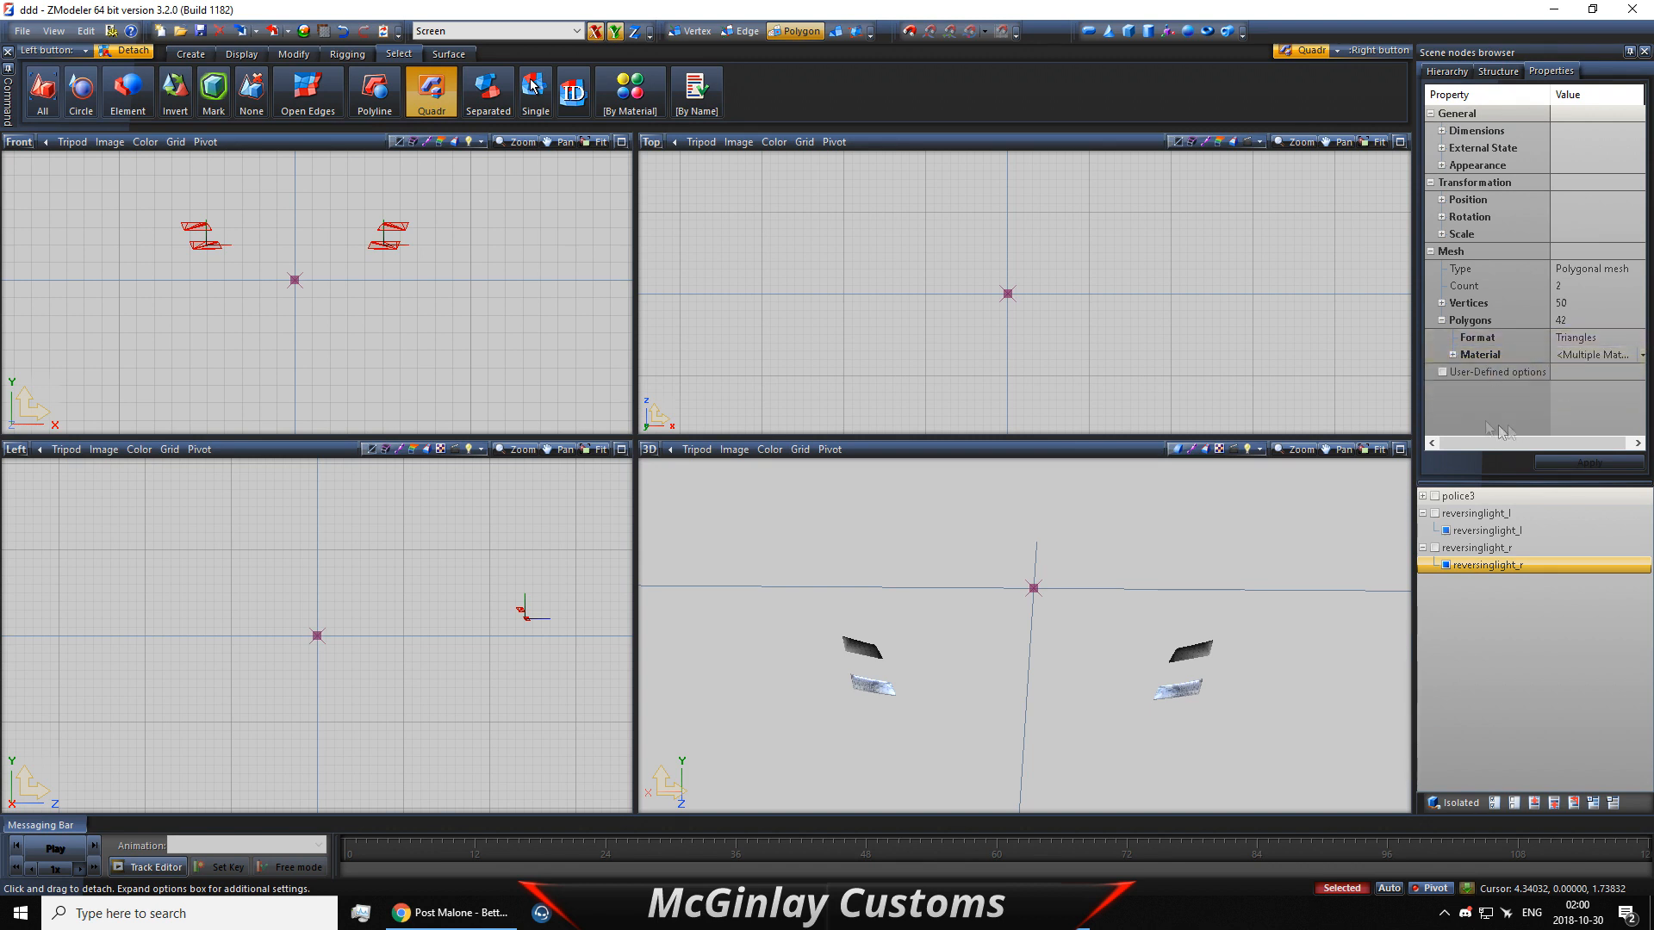
click(1624, 364)
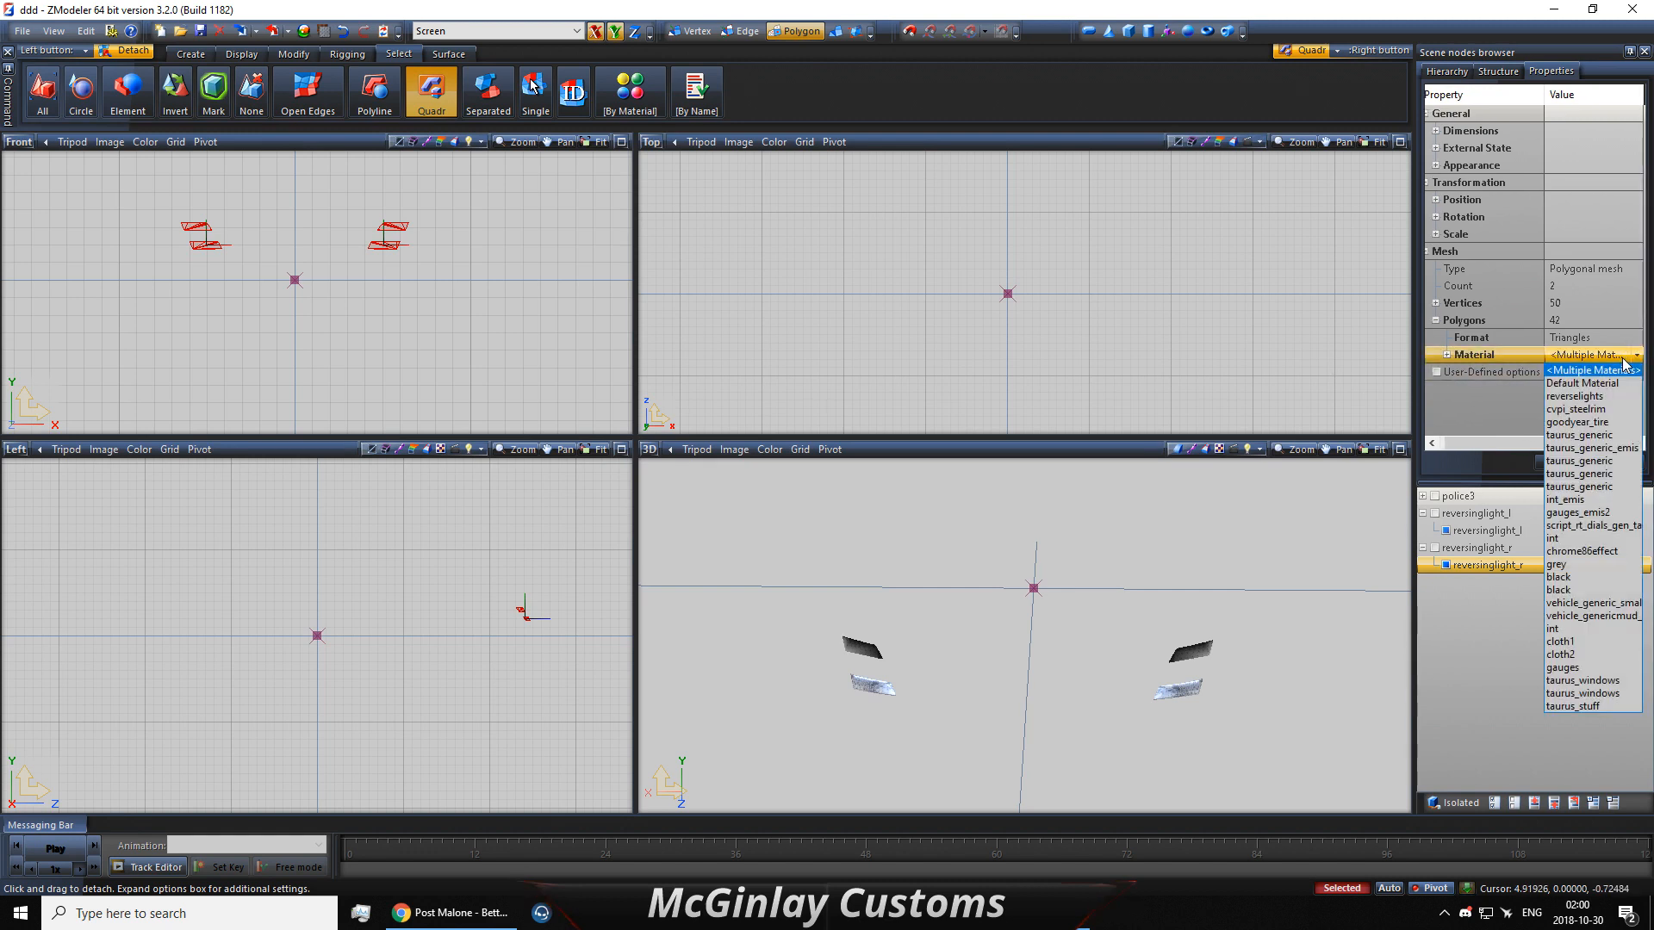
click(1585, 397)
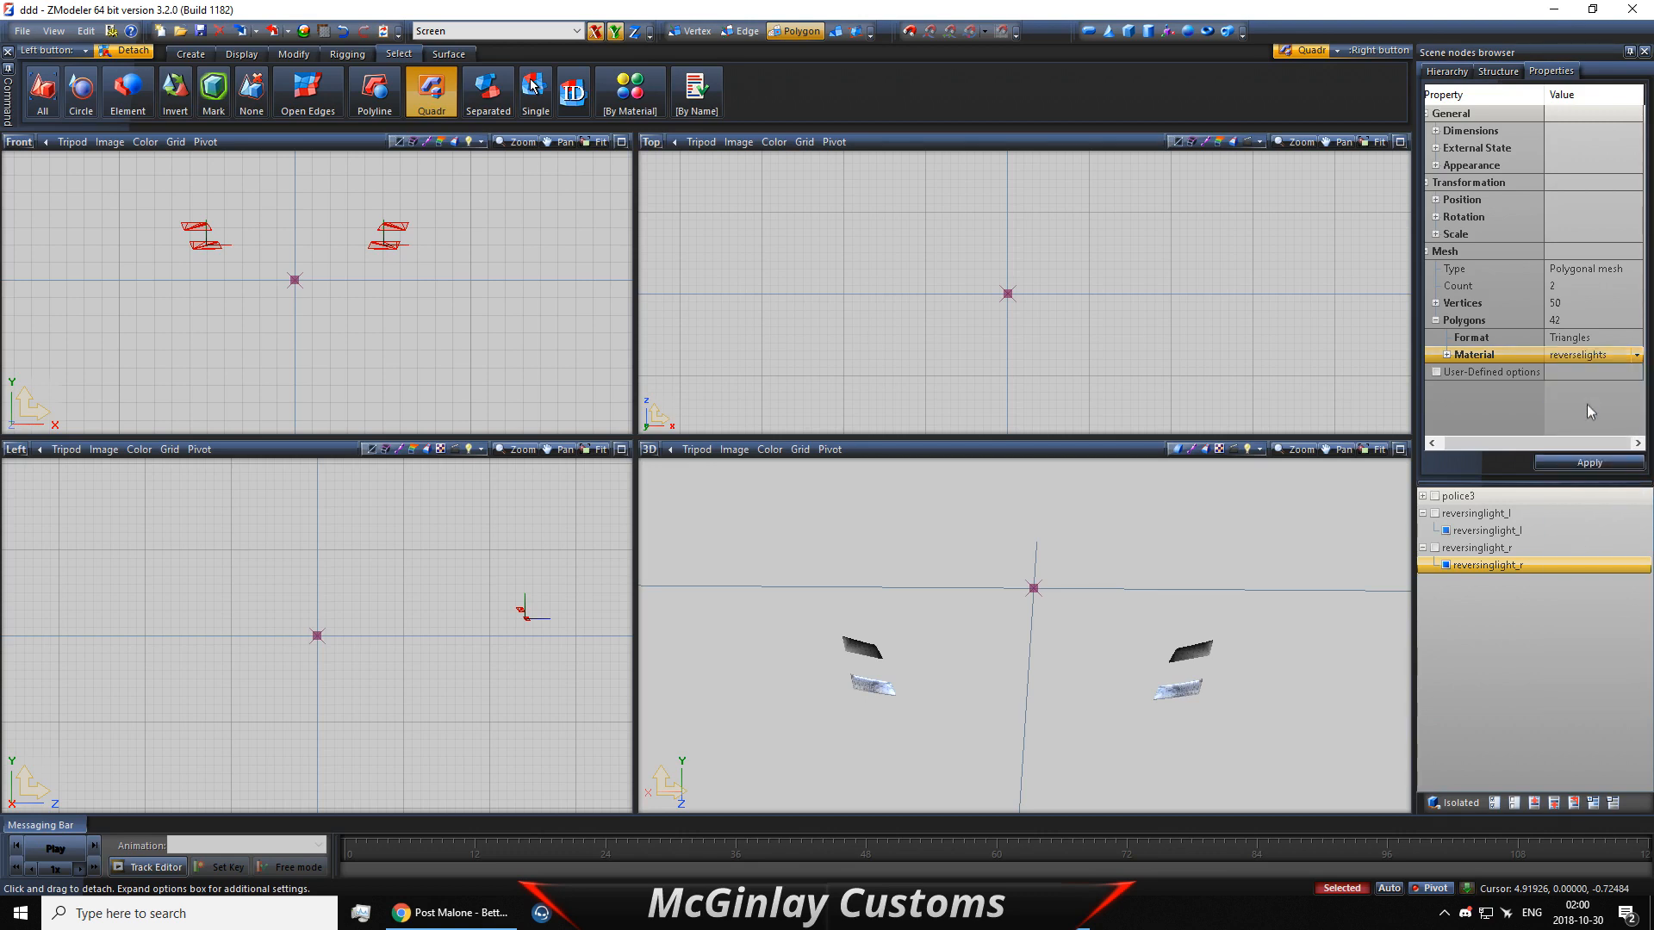
click(1589, 462)
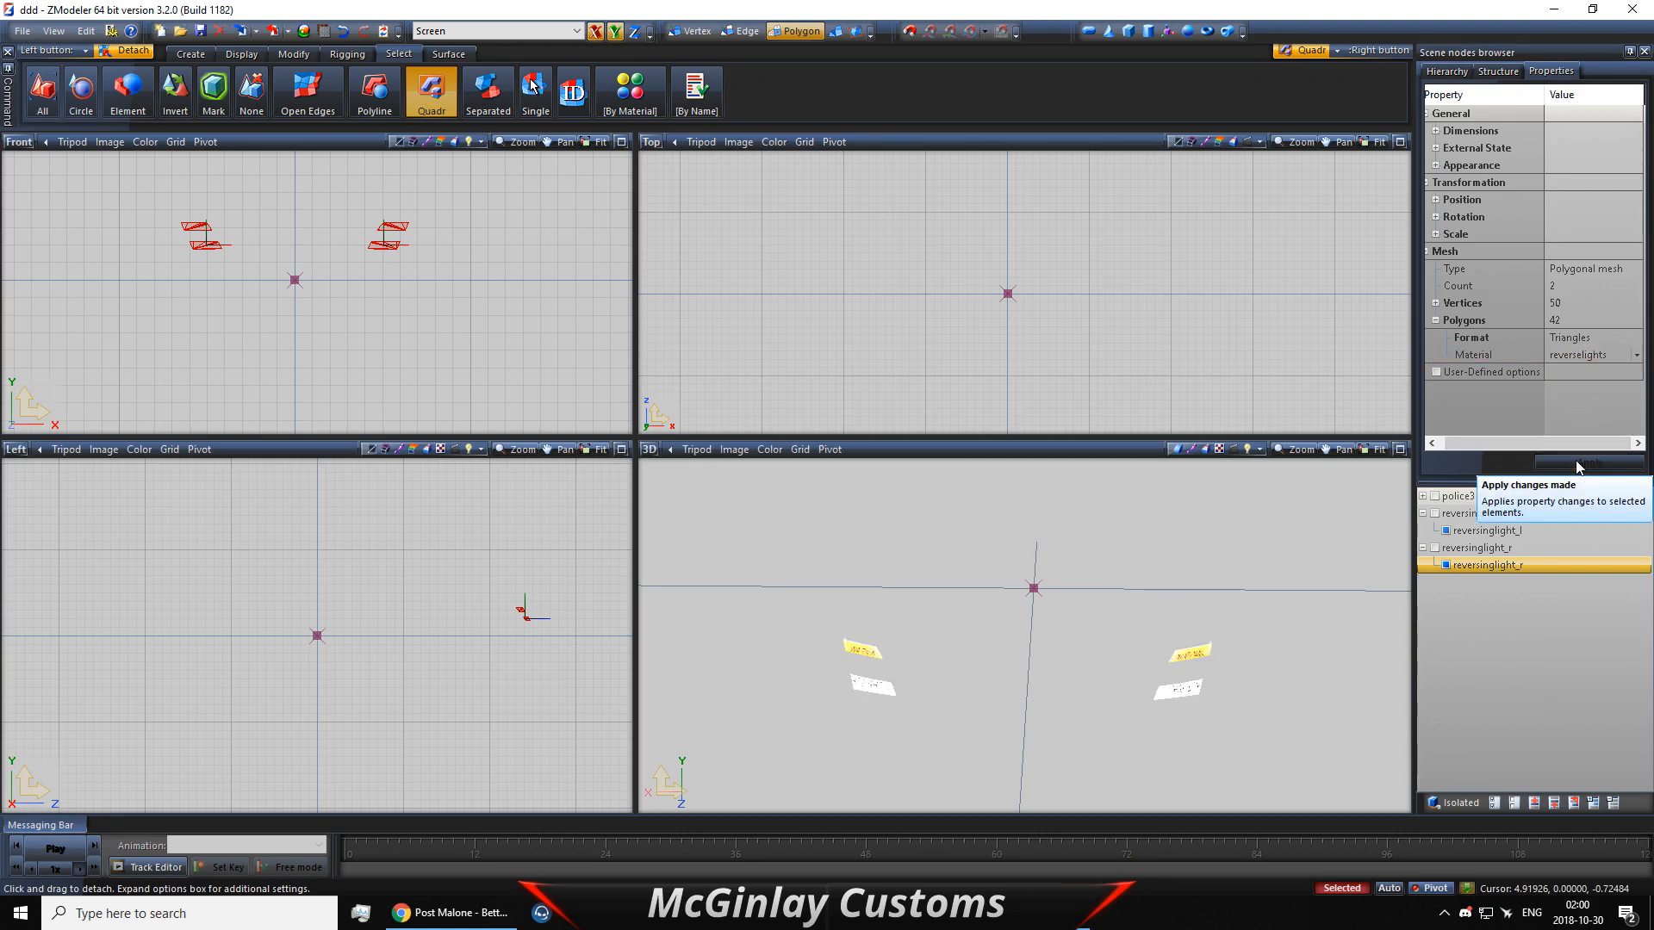
Step: Generate new UV mapping for the lens meshes on channel 1 from world XYZ, forcing the mapping onto the reverselights material
middle_drag(1326, 539, 861, 554)
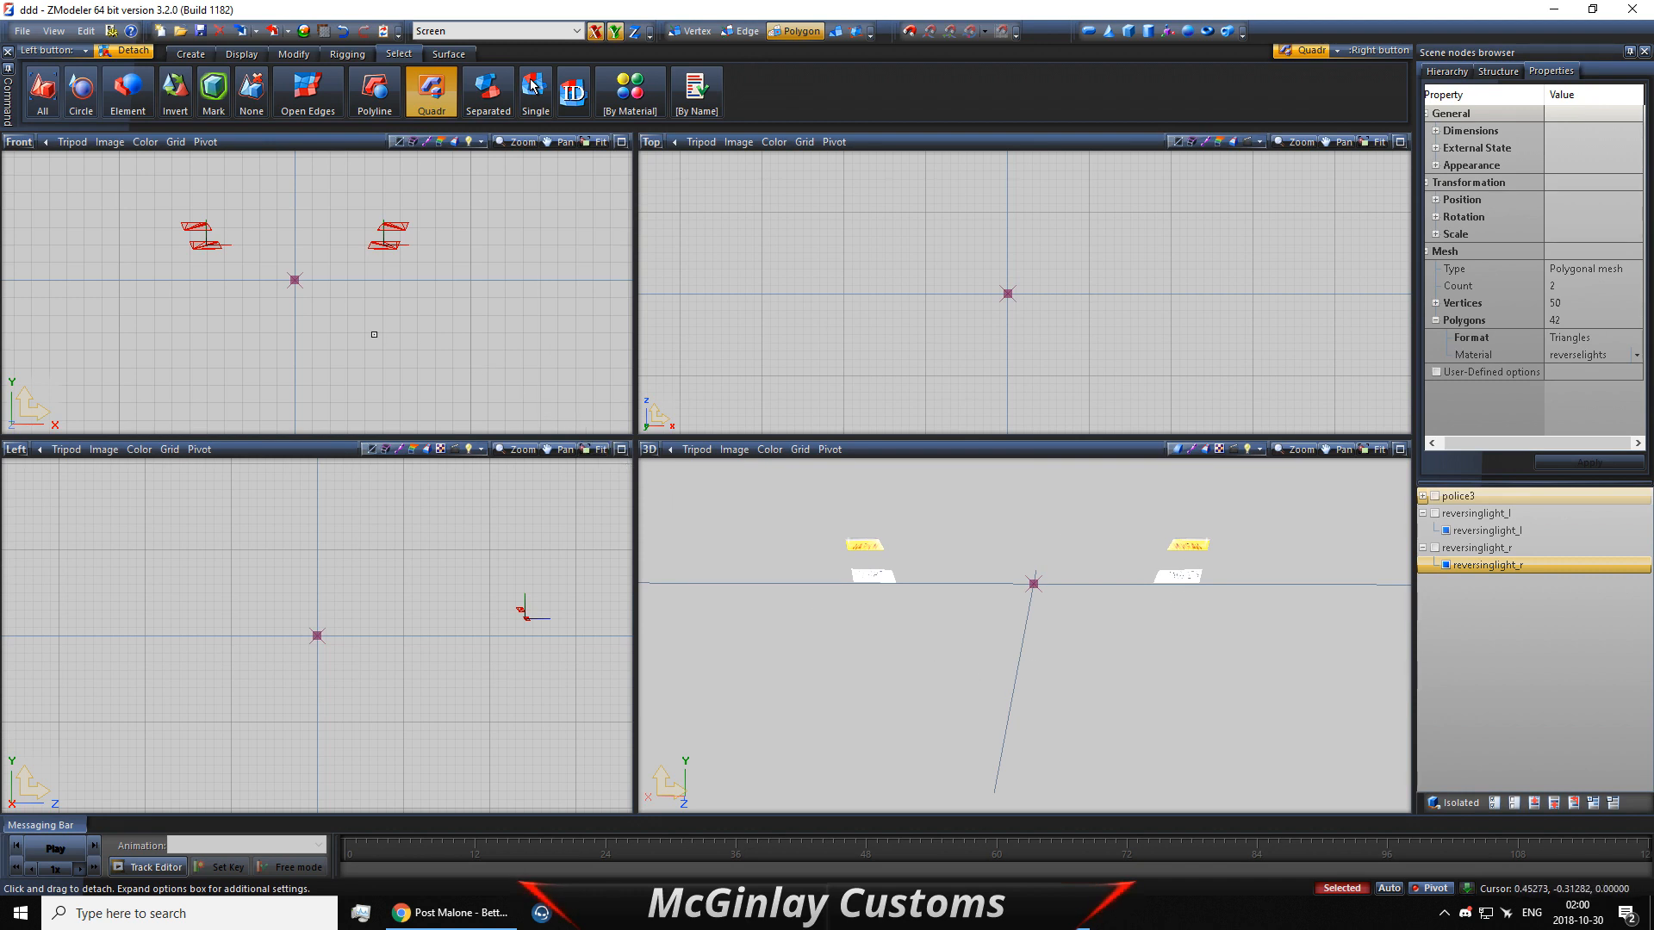
right_drag(525, 227, 330, 342)
right_click(482, 317)
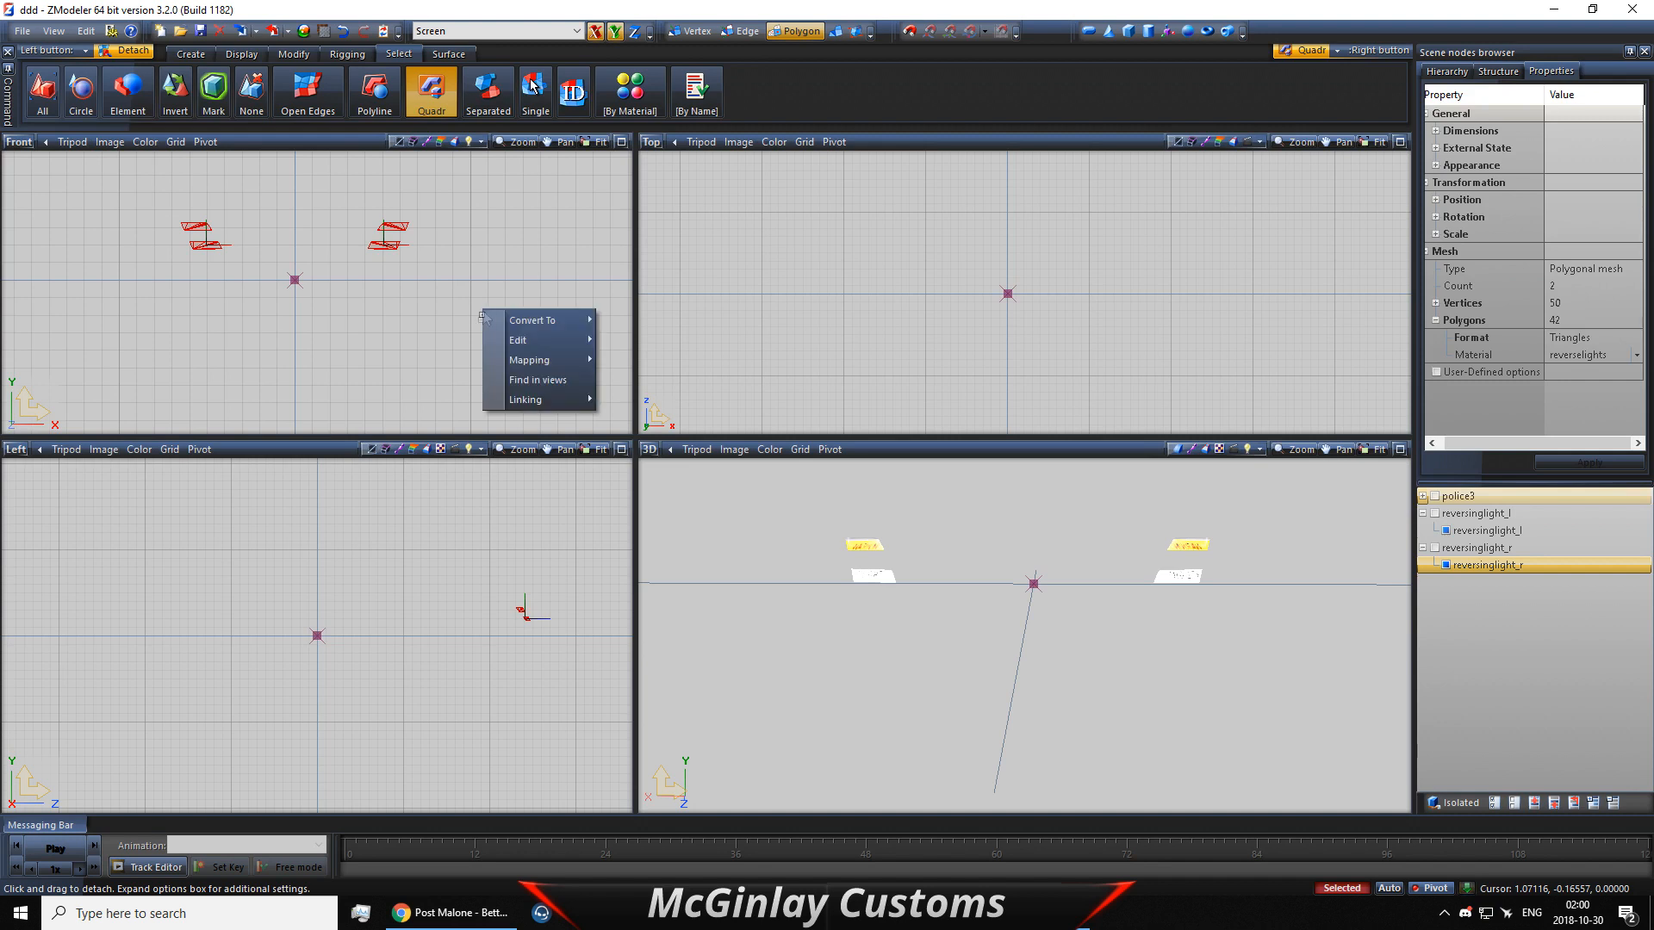
mouse_move(492, 364)
click(637, 360)
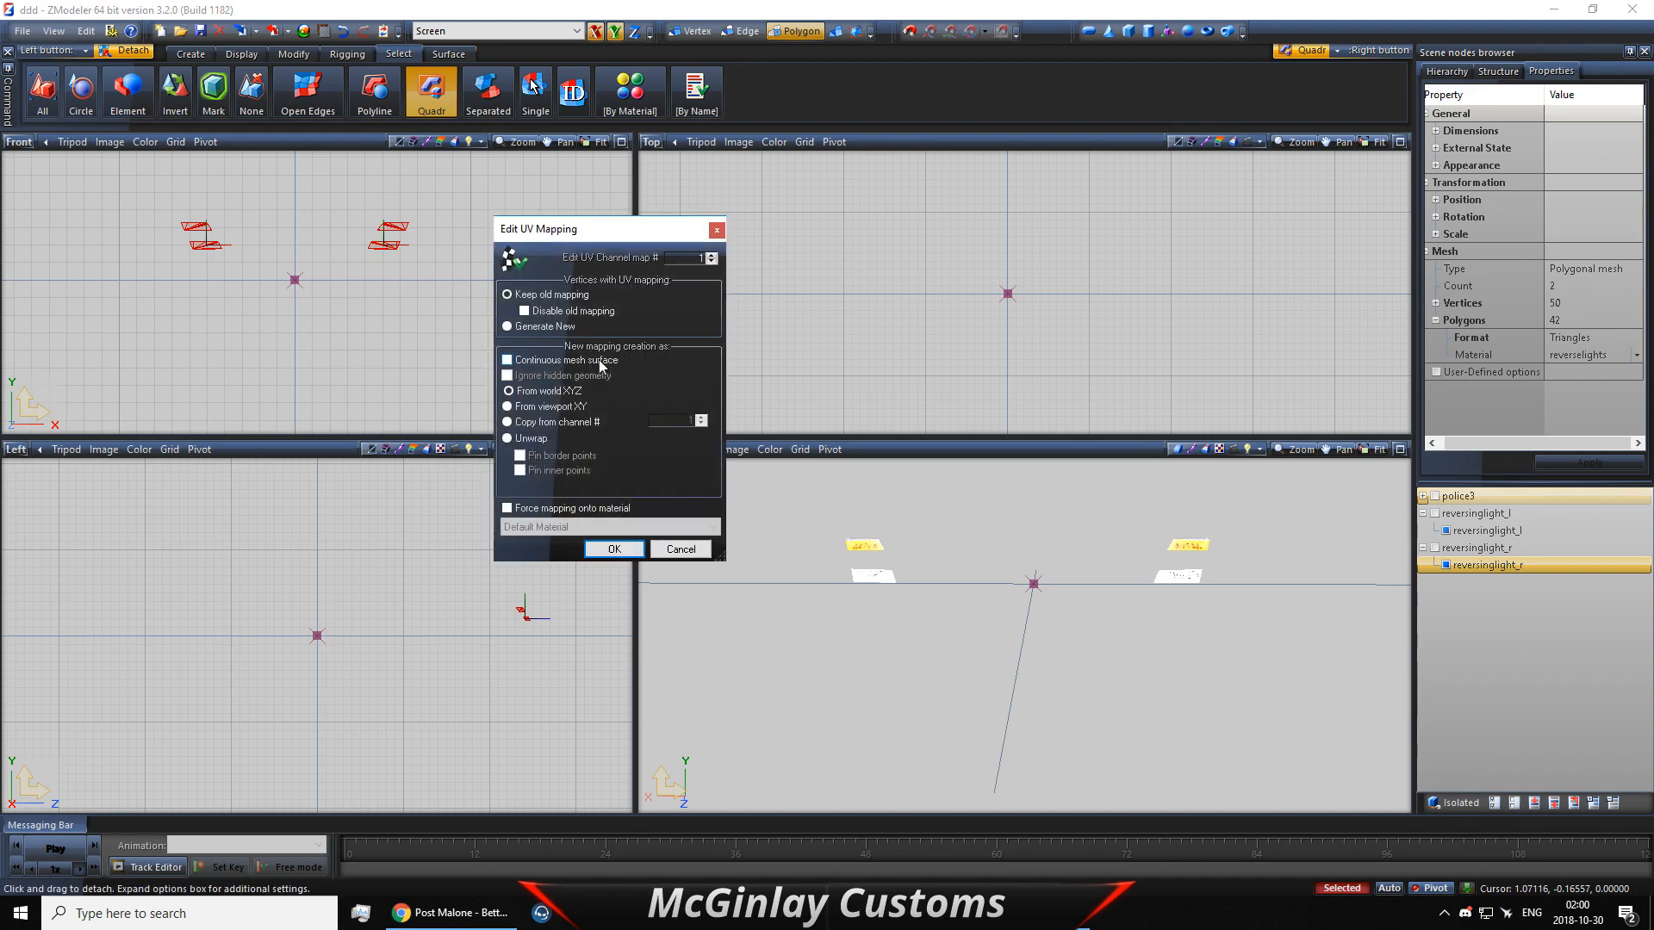
drag(585, 234, 701, 196)
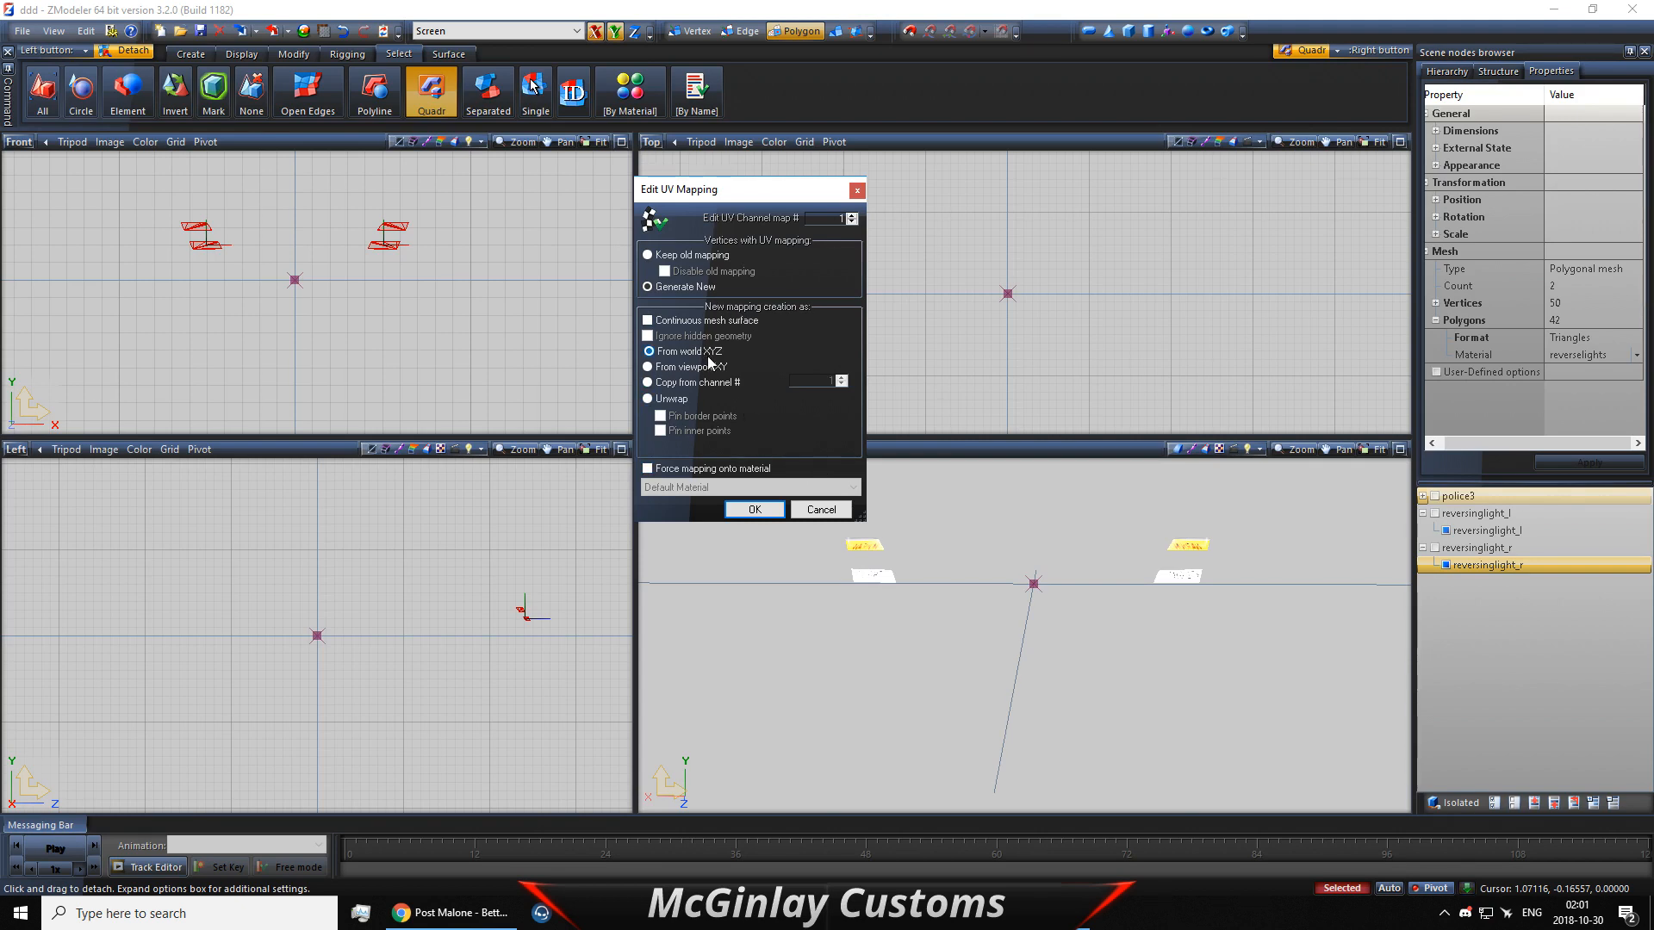
click(666, 470)
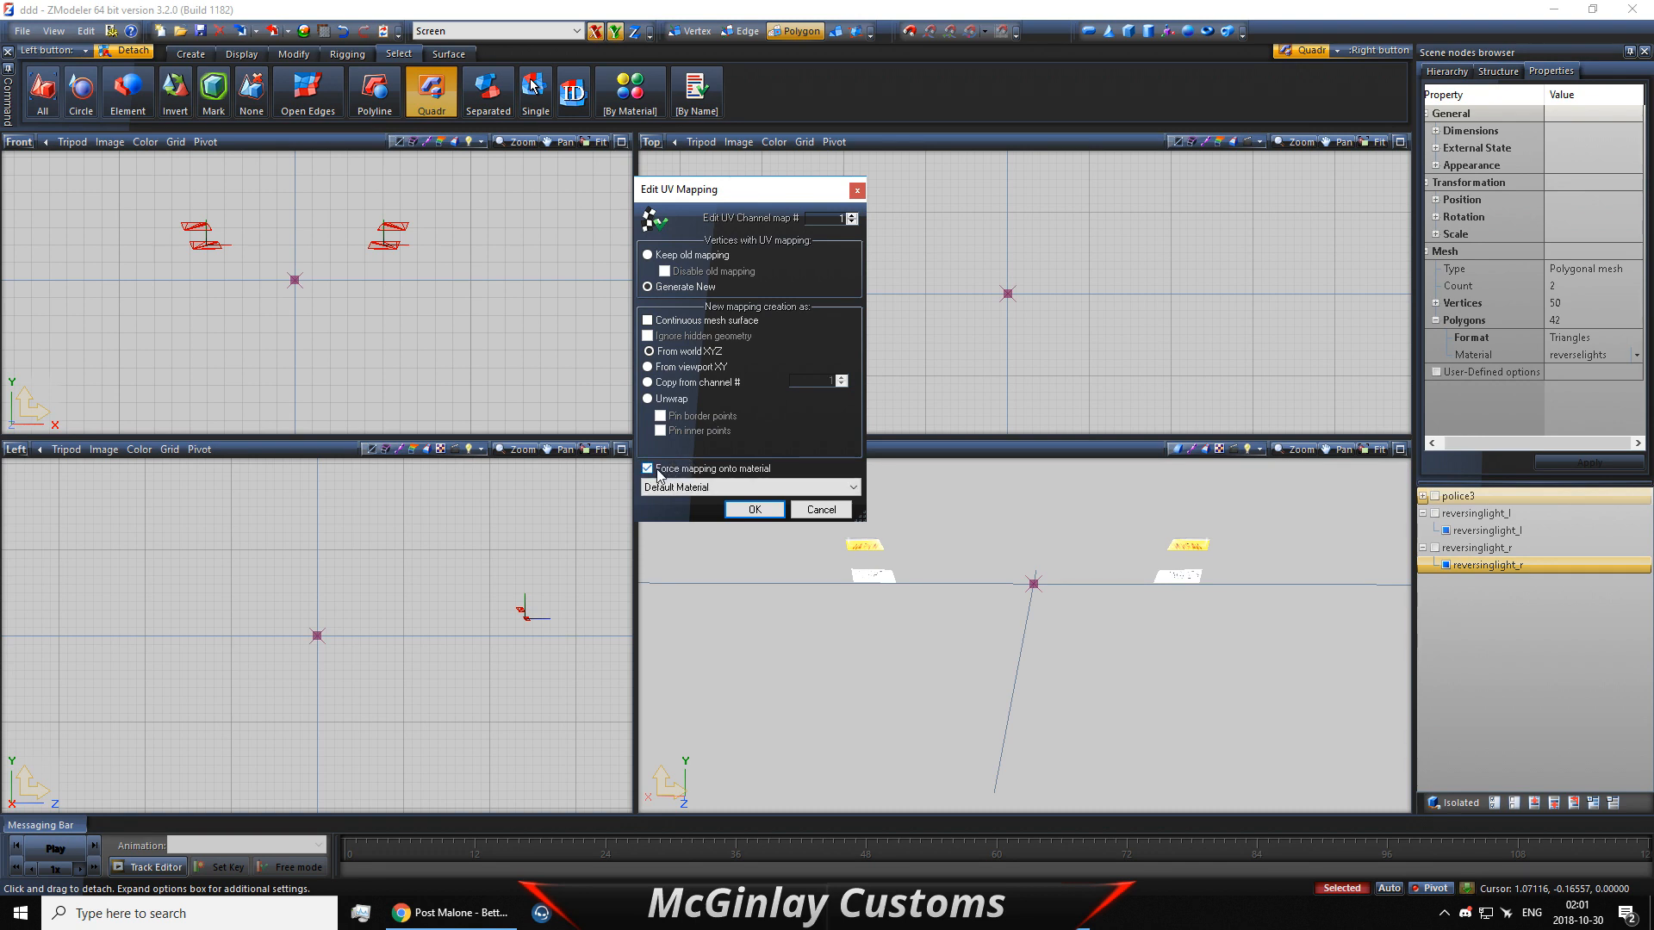
click(715, 487)
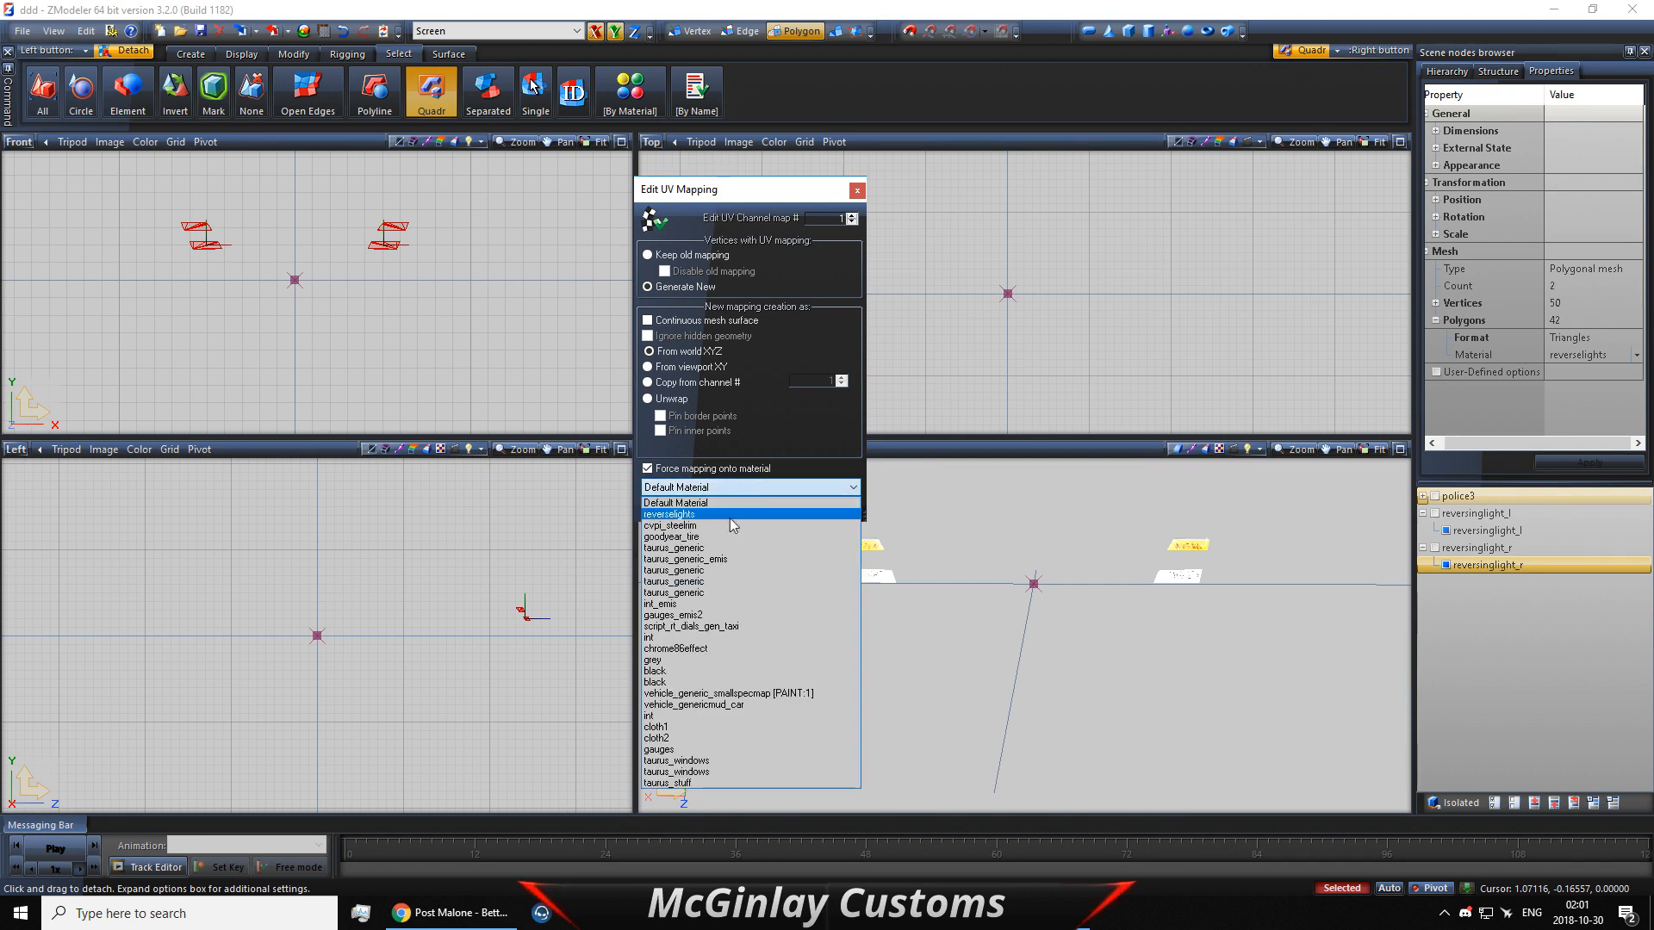
click(725, 514)
click(752, 517)
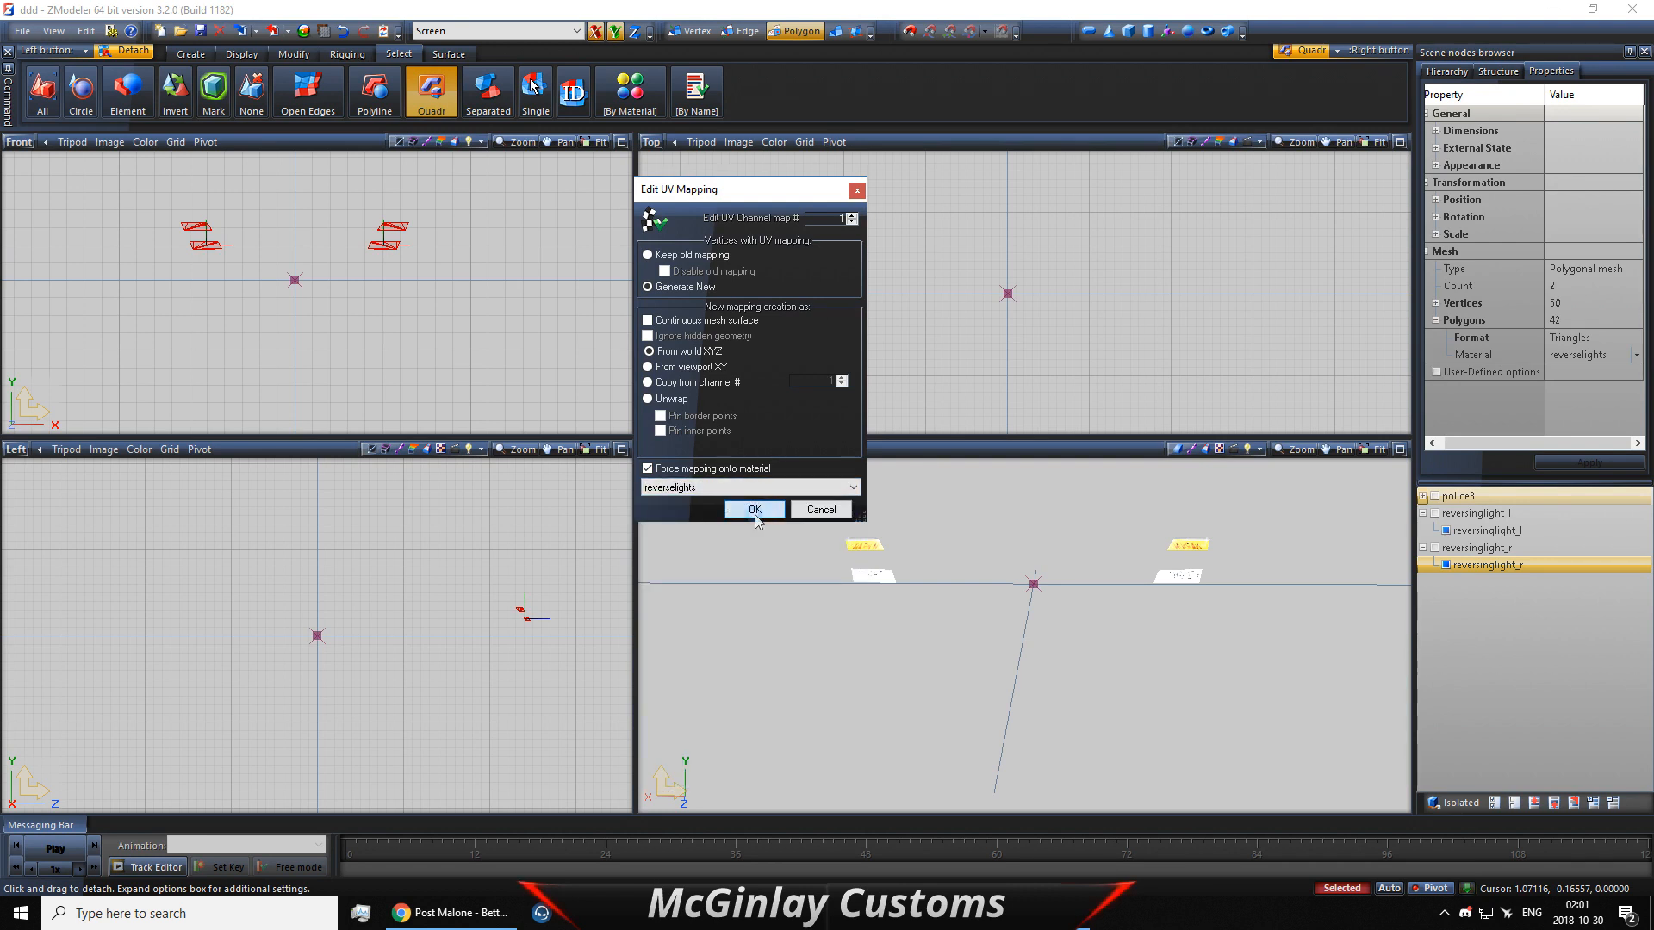
Step: Enlarge the Front viewport, switch it to the UV Mapper and display the reverselights material's texture with the lens UVs
middle_drag(1004, 562, 1011, 569)
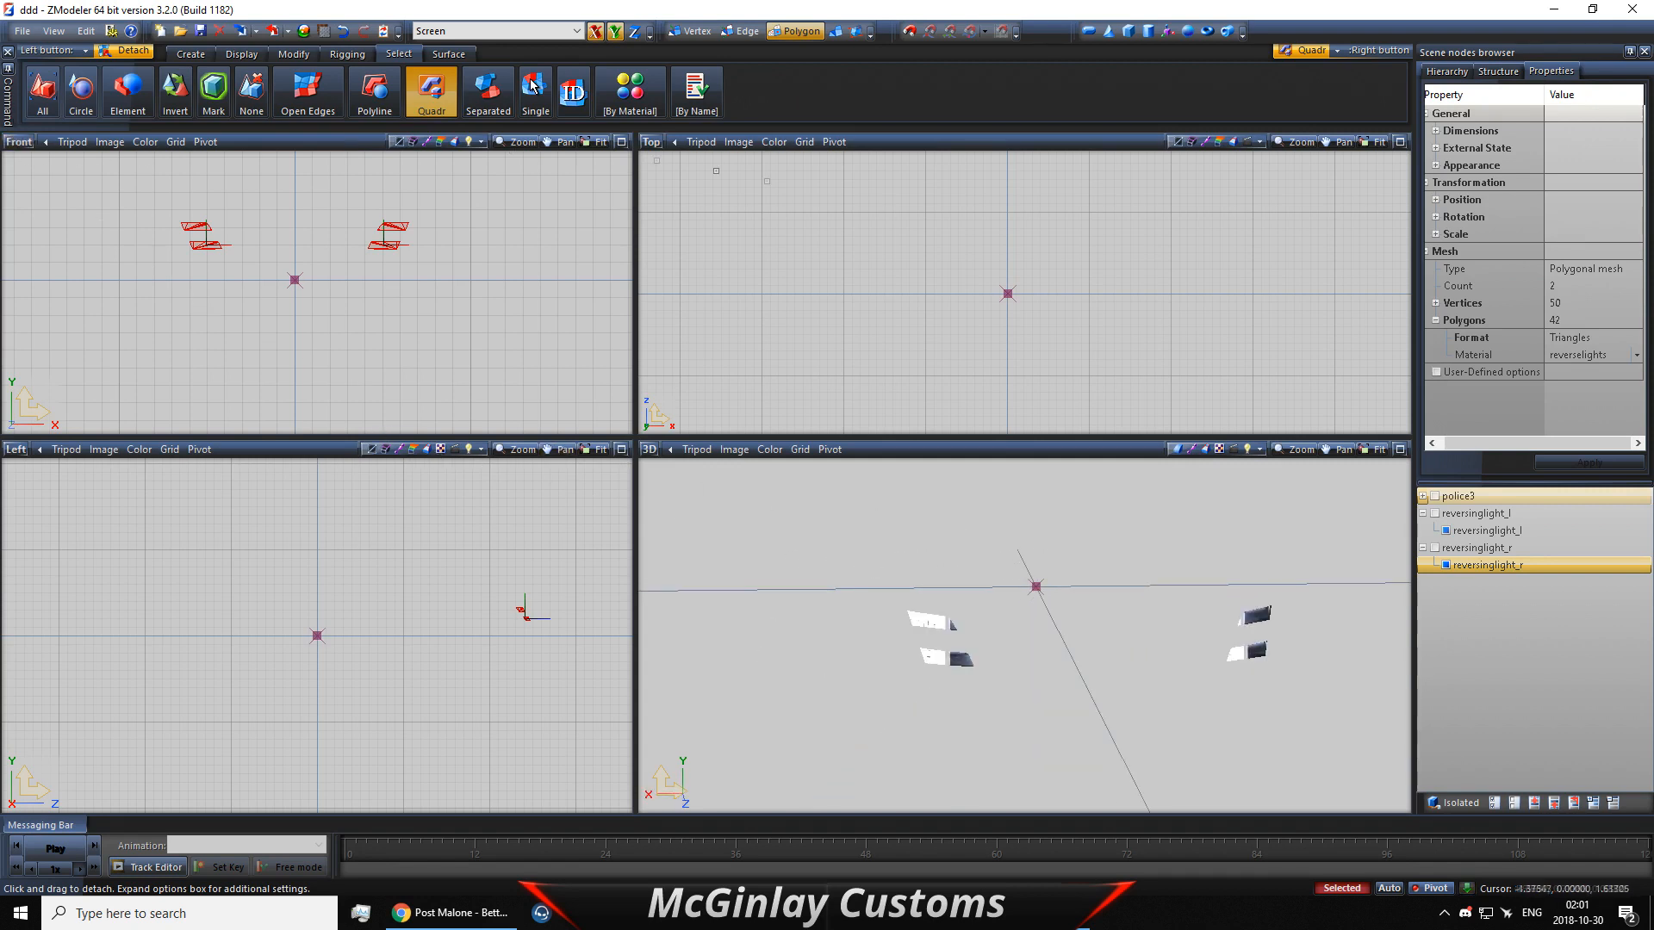
drag(633, 434, 681, 447)
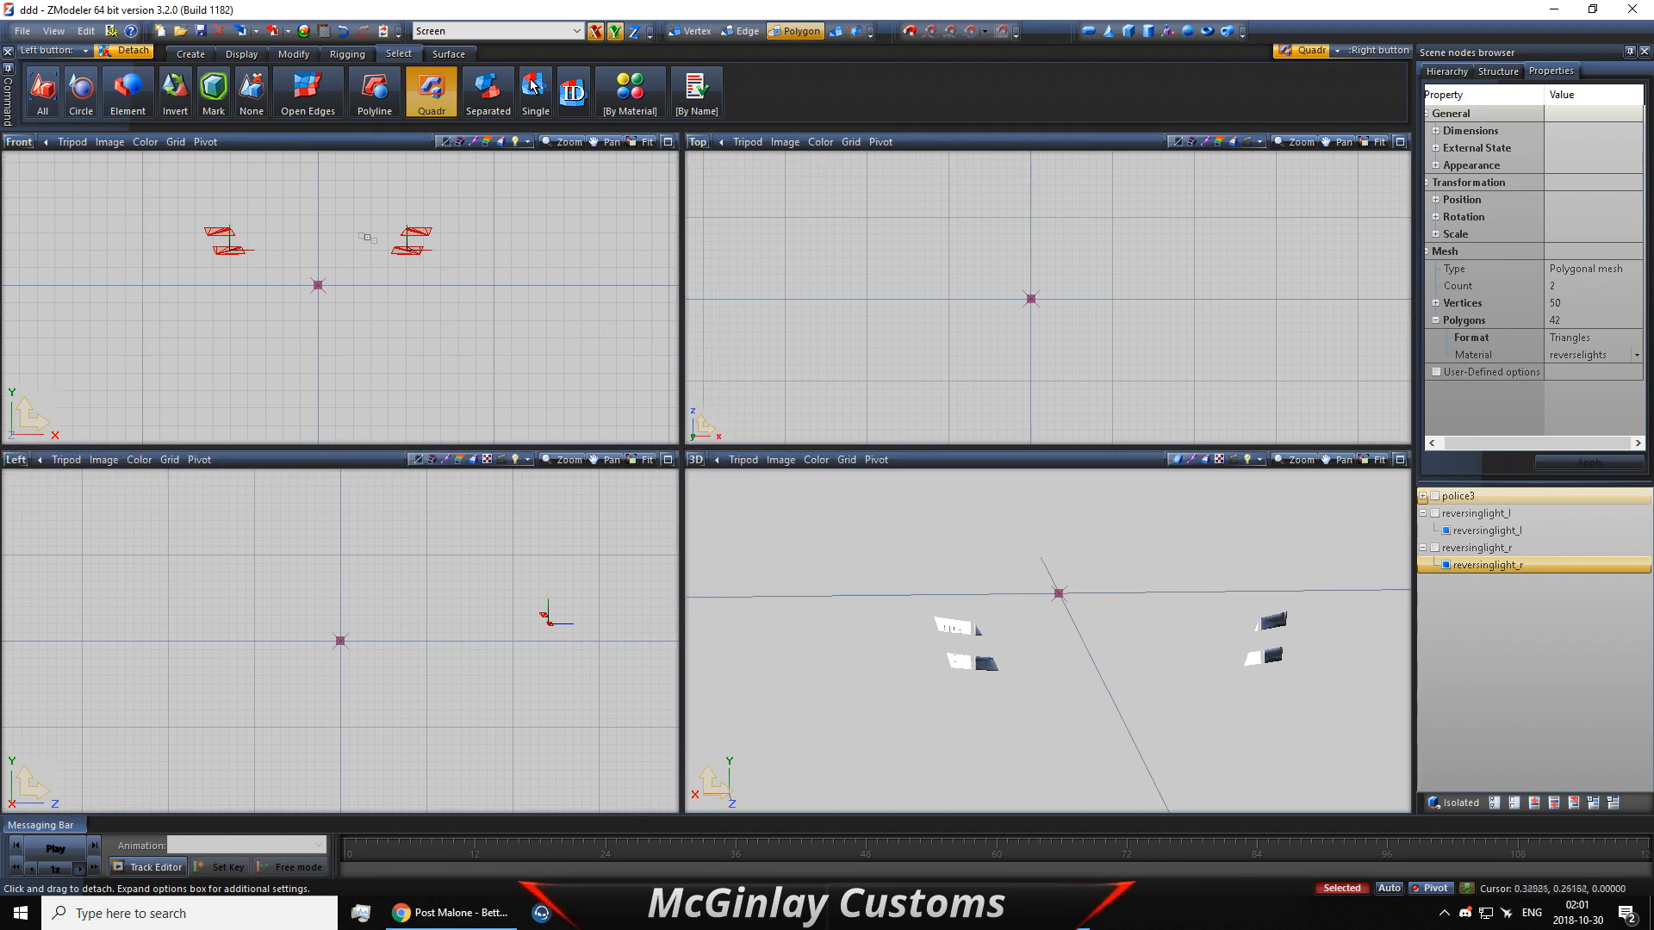
click(18, 143)
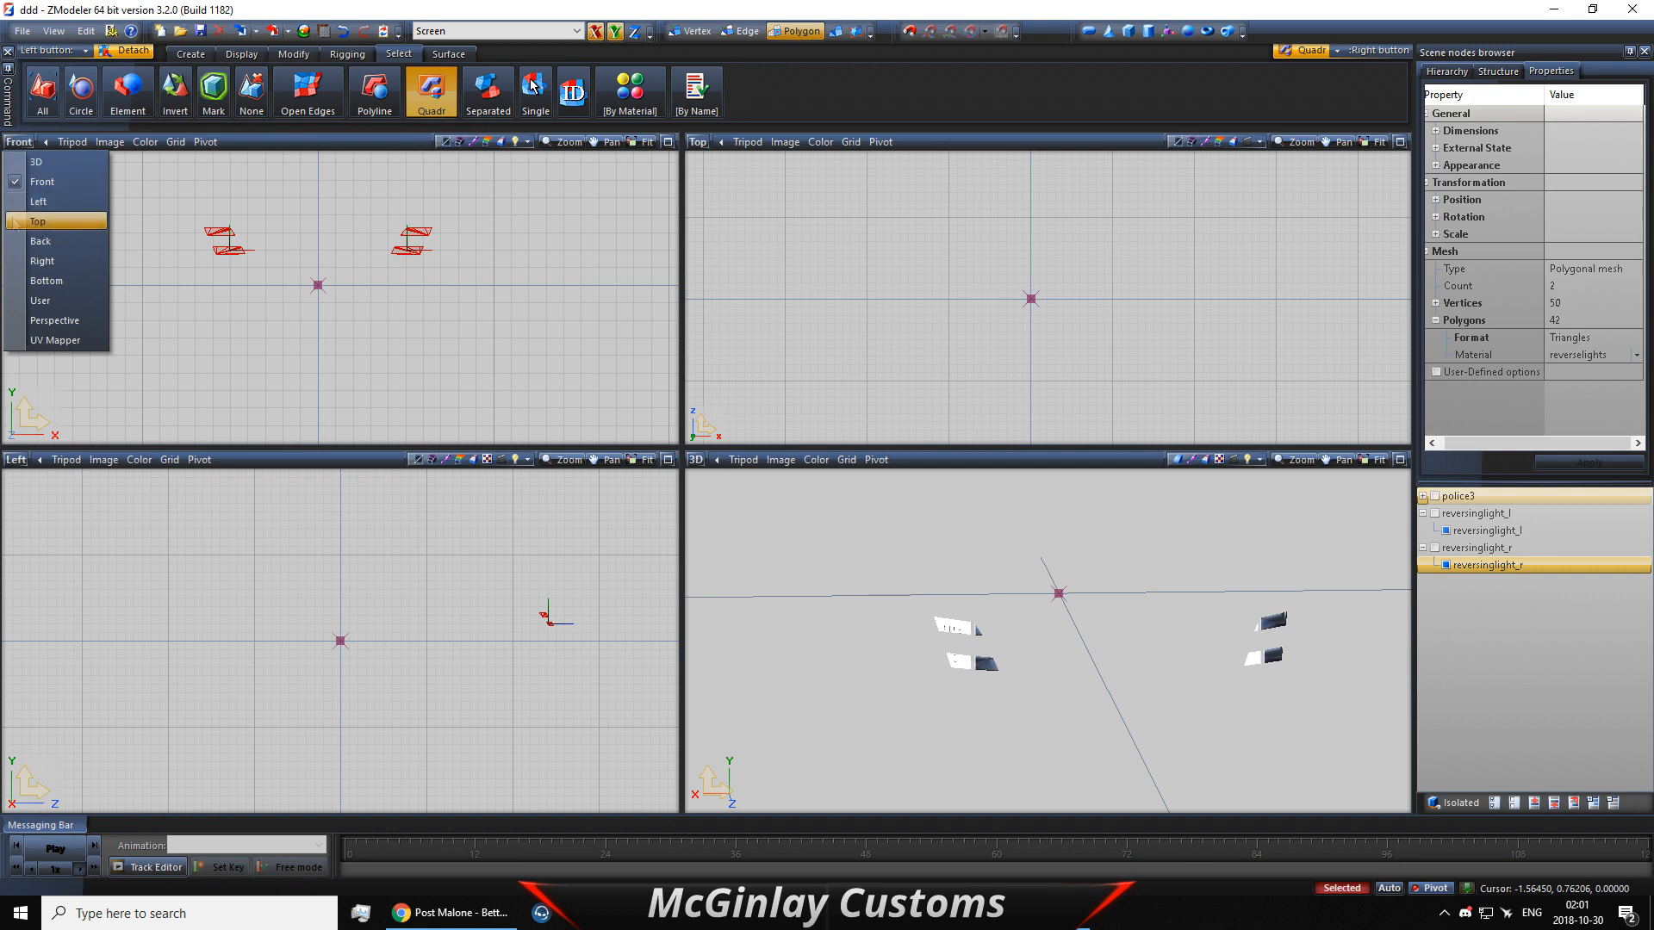
click(57, 341)
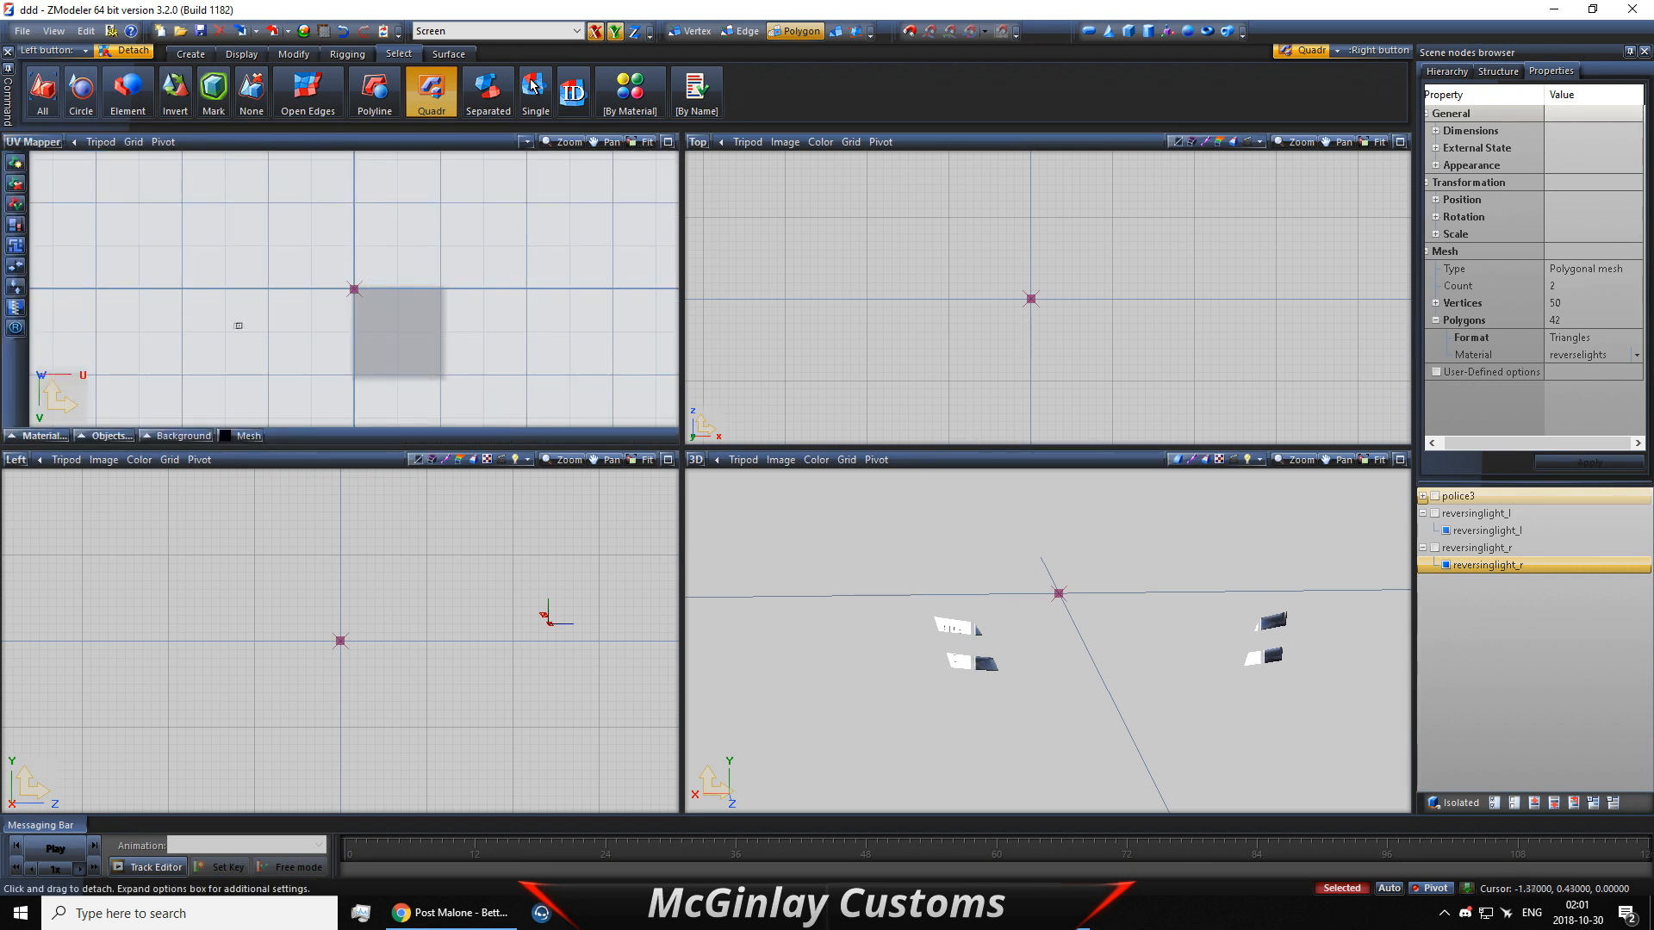
click(43, 436)
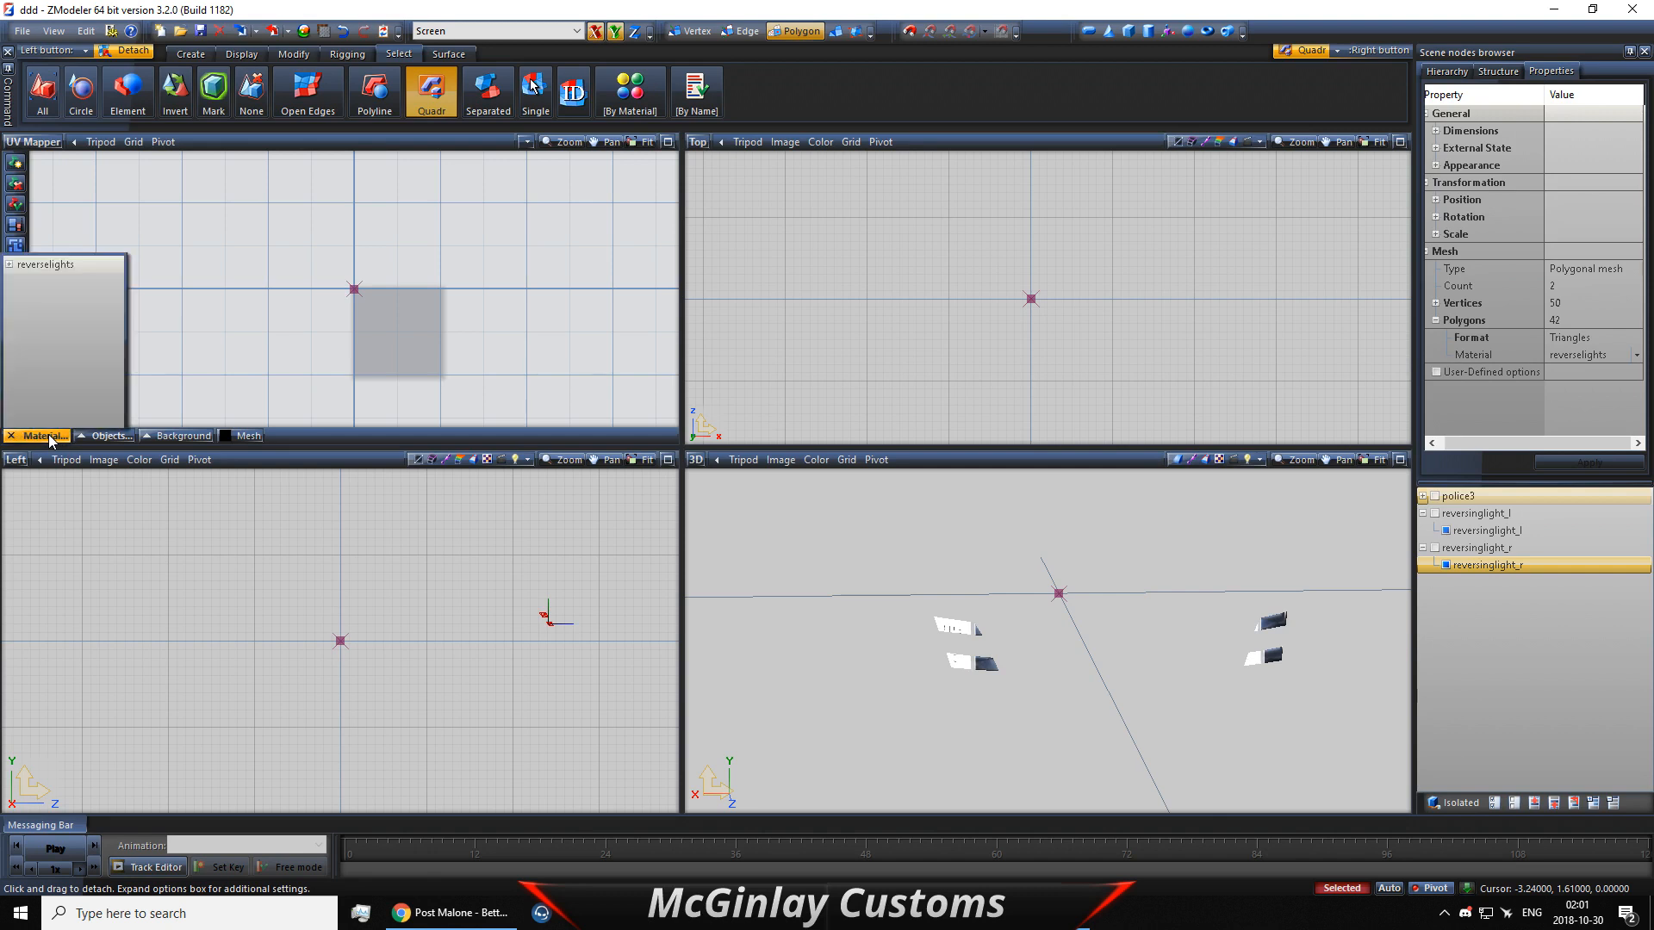
click(44, 266)
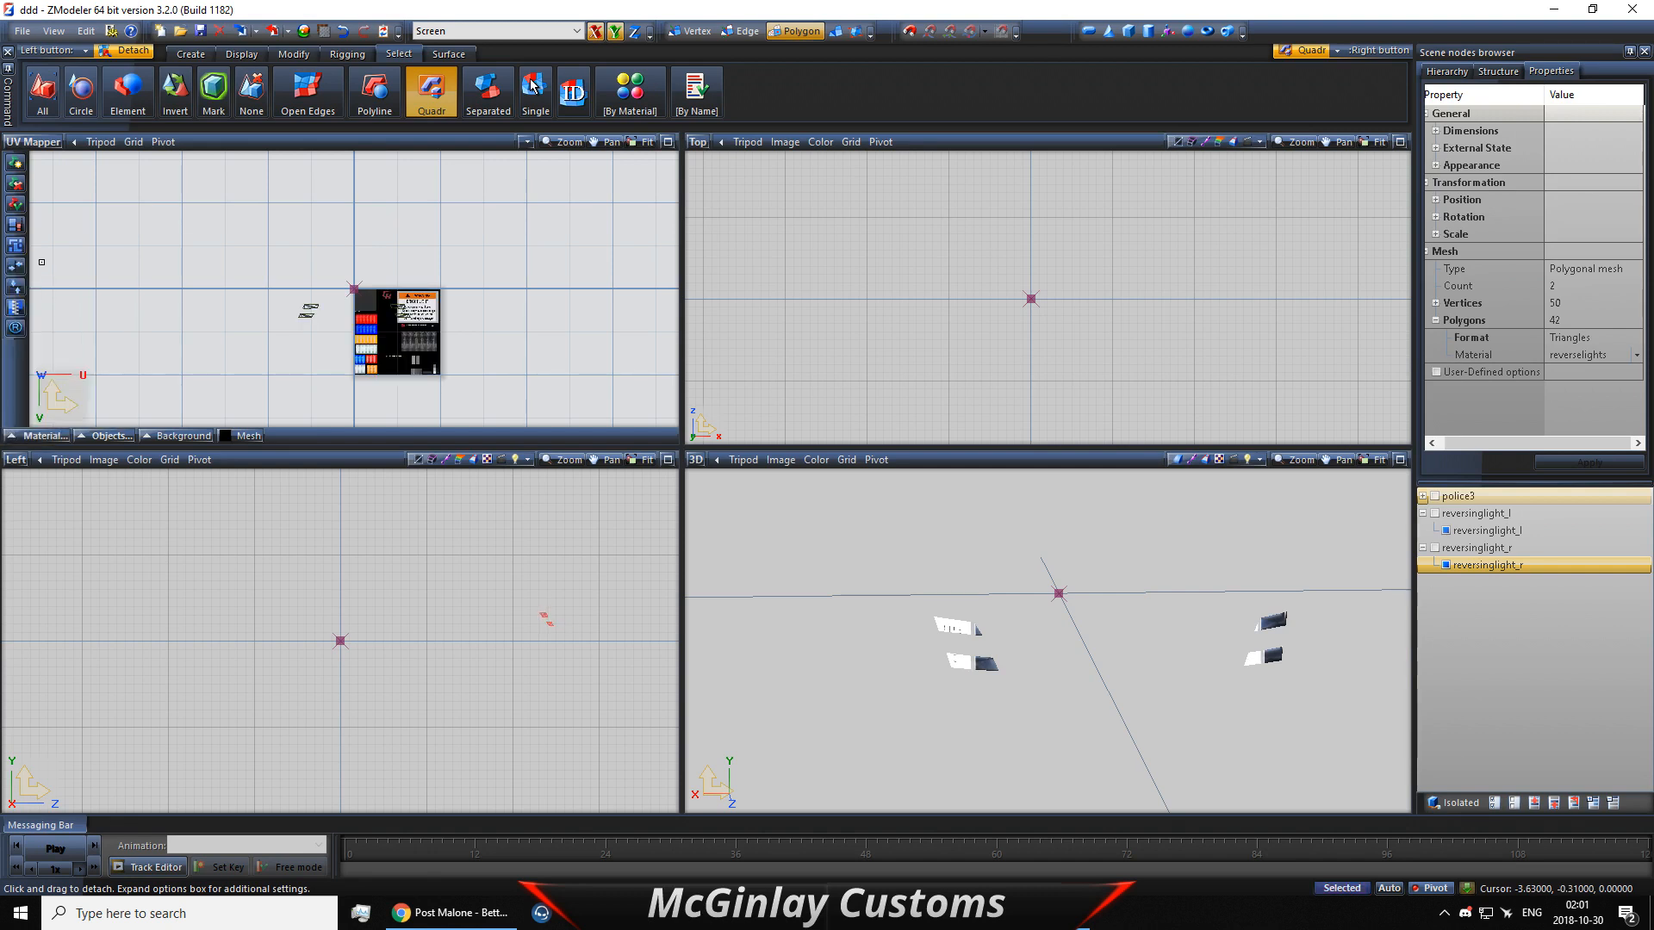
Step: Select the lens UVs in the UV Mapper and move them left and slightly down at object level
scroll(299, 296, up, 5)
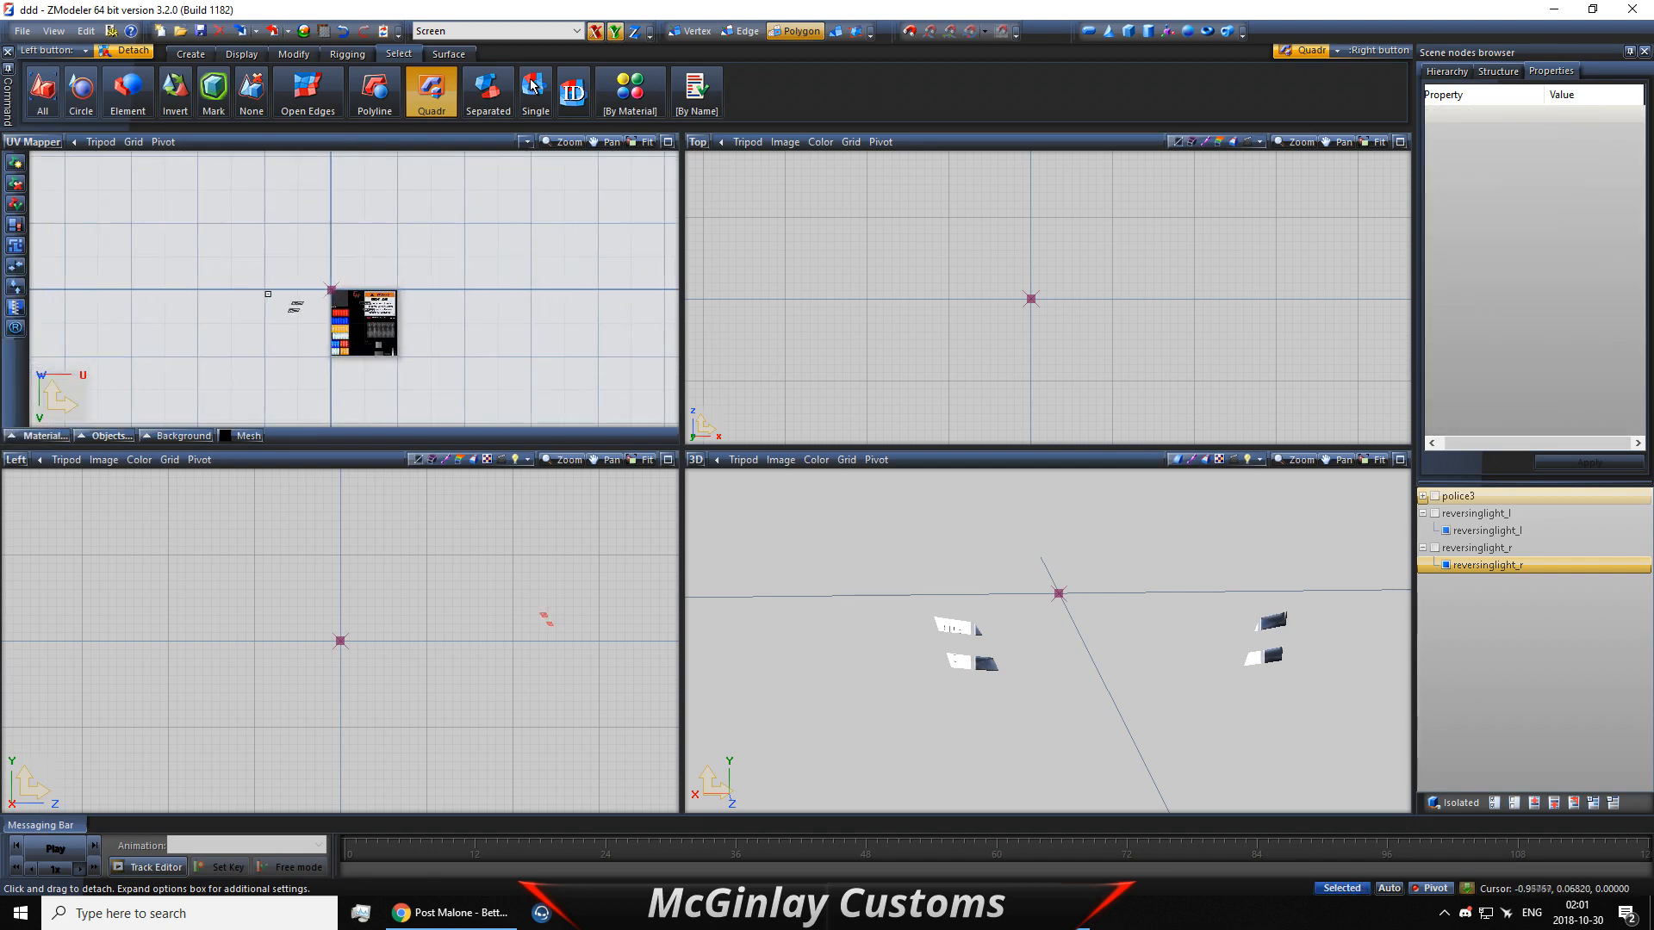
middle_drag(516, 332, 477, 246)
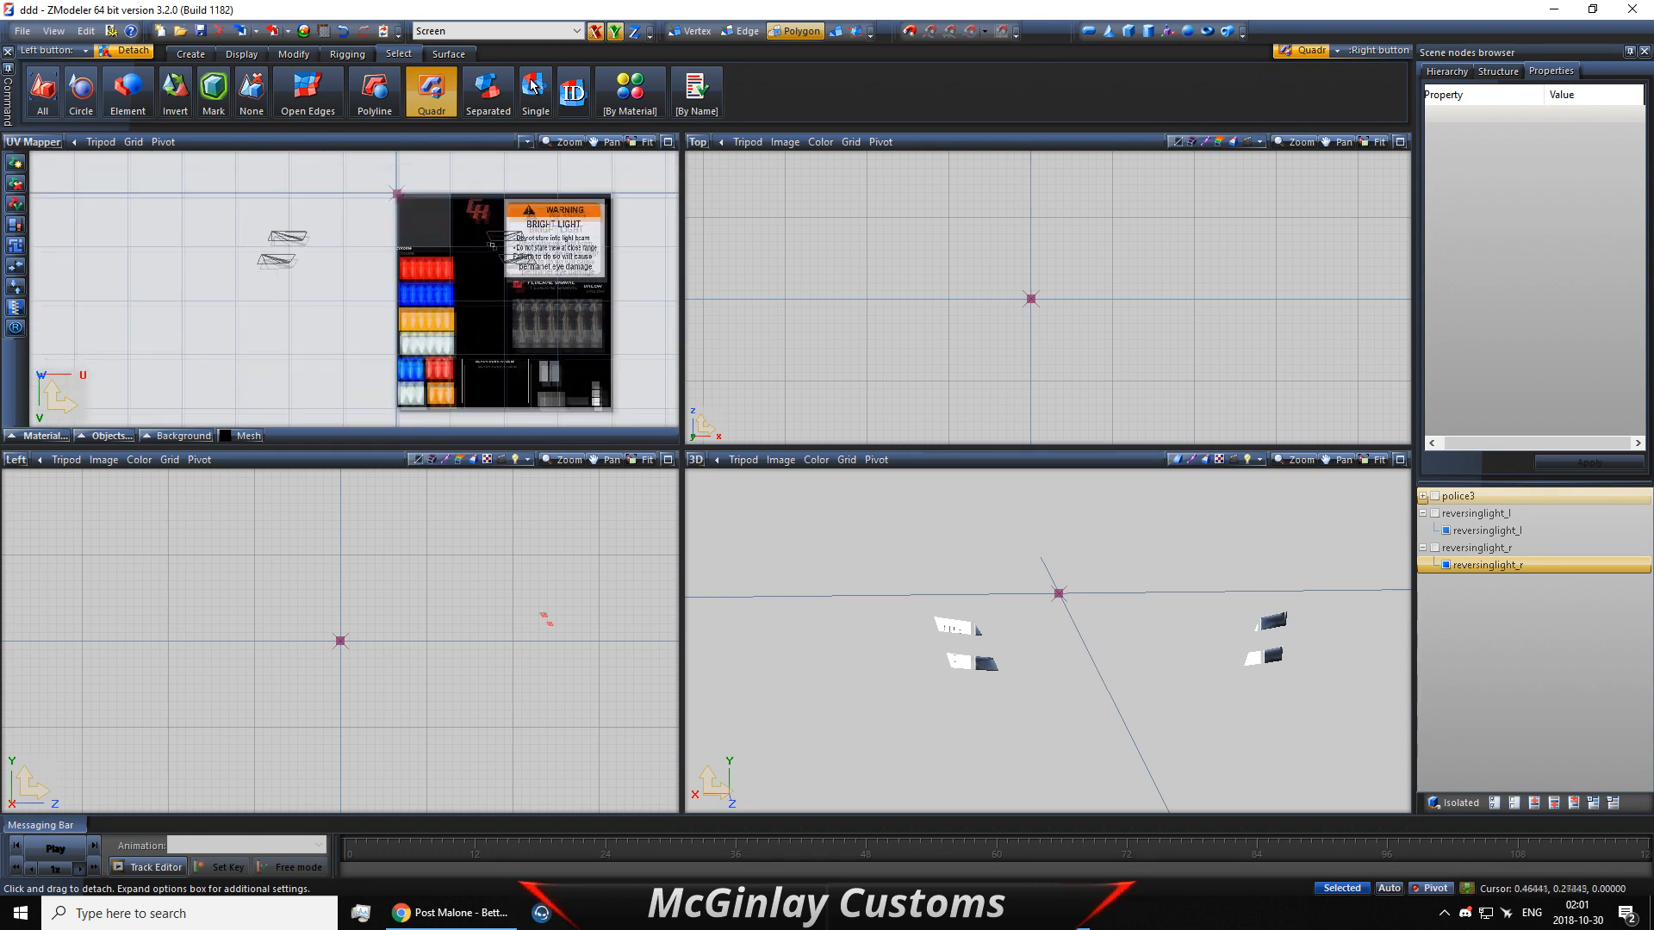
right_drag(219, 180, 645, 352)
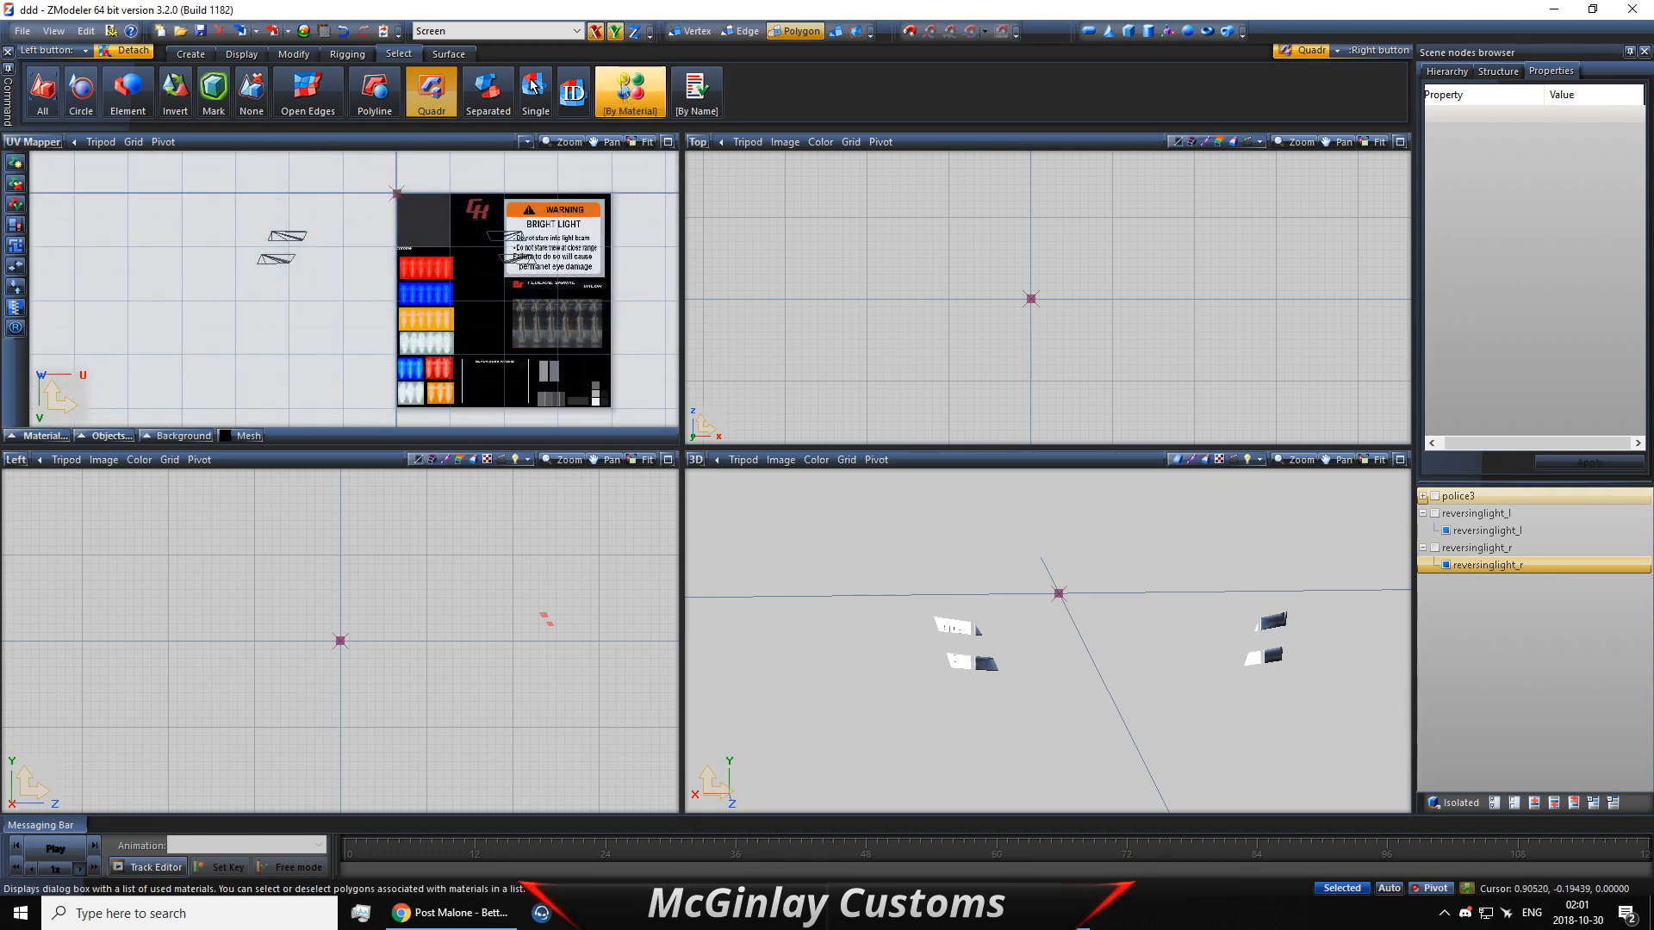
click(293, 54)
click(308, 90)
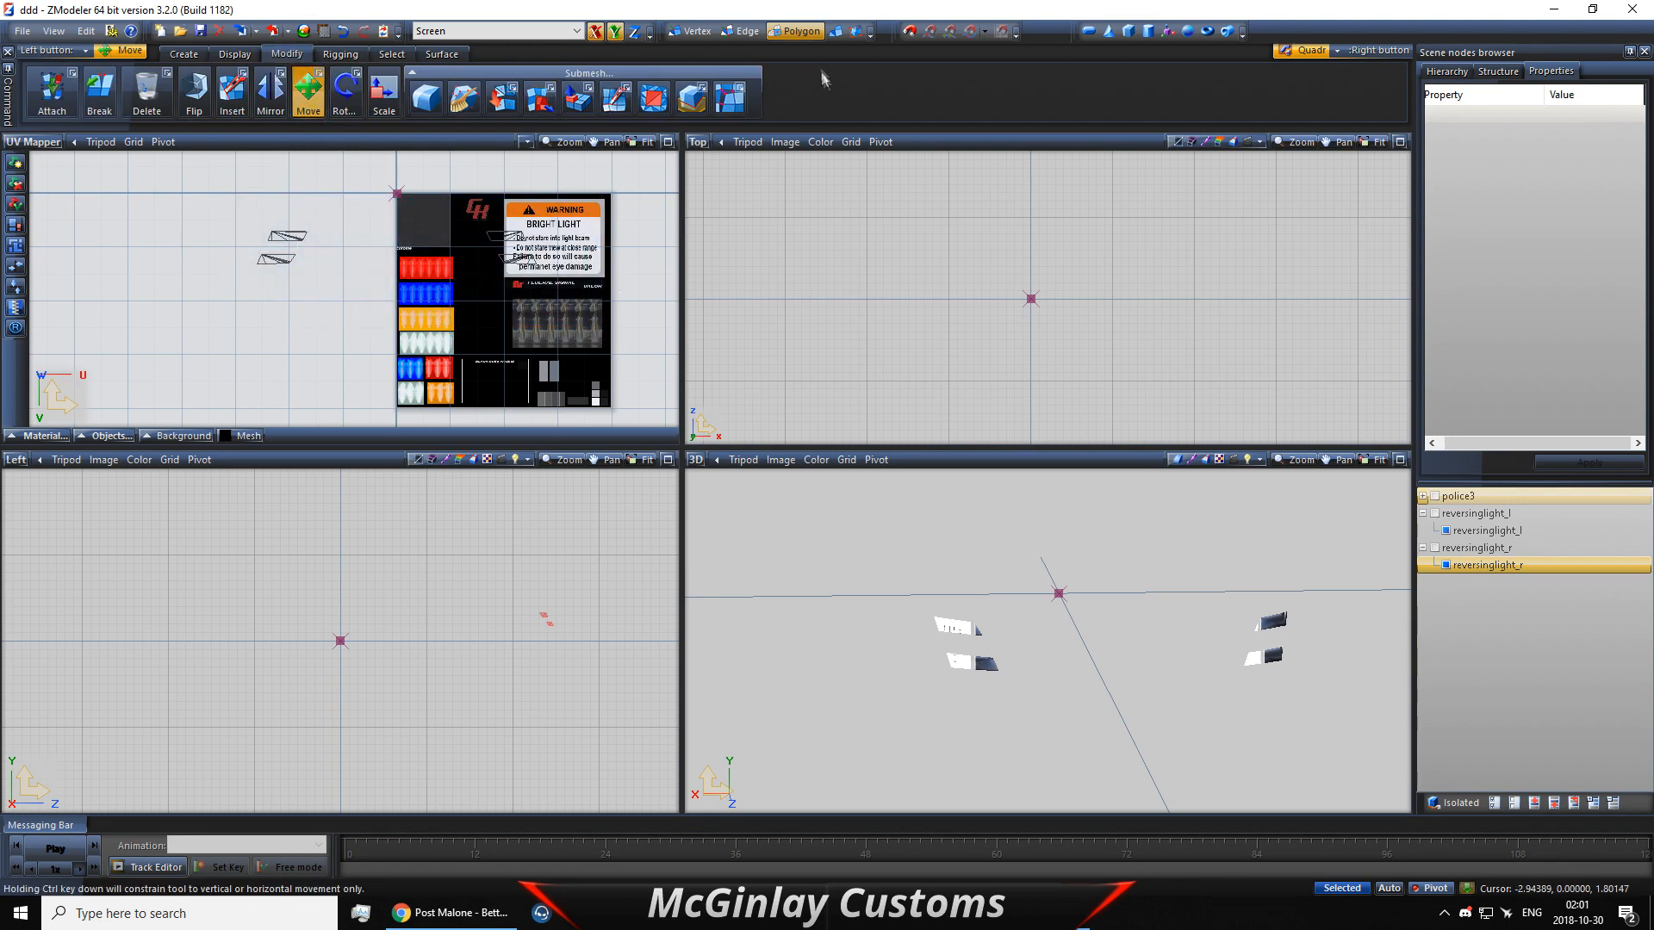
click(836, 31)
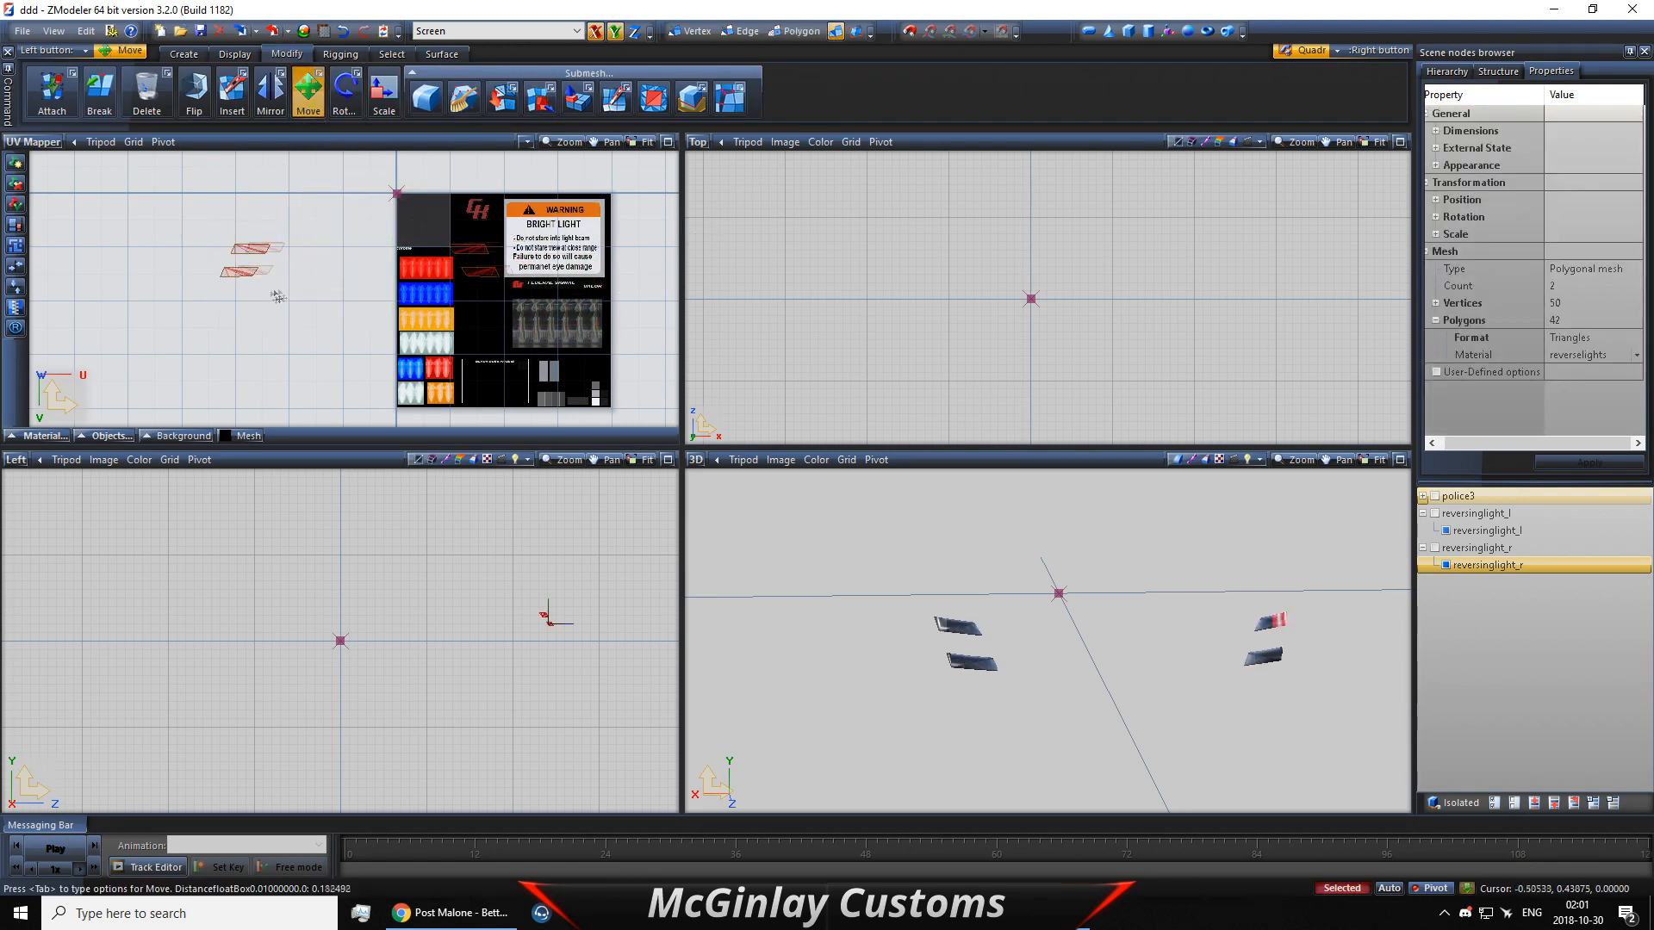
drag(278, 297, 241, 315)
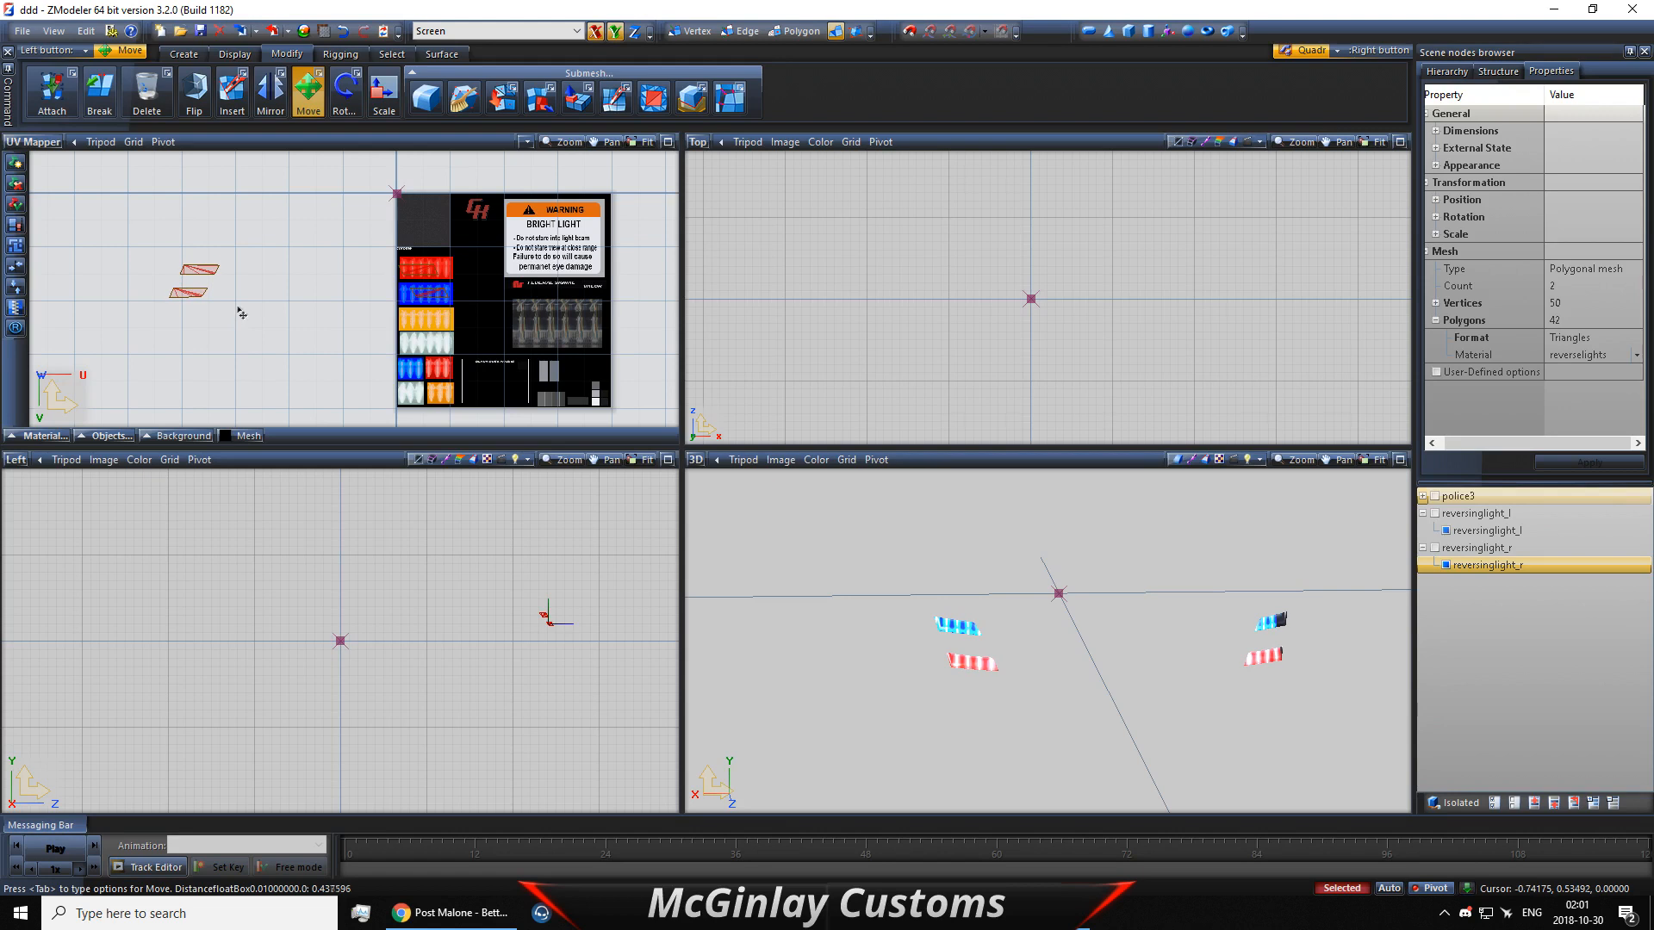
Step: Restrict movement to the X axis, overlay the left pair of lens UVs onto the other pair, and move both off the texture together
scroll(319, 295, up, 2)
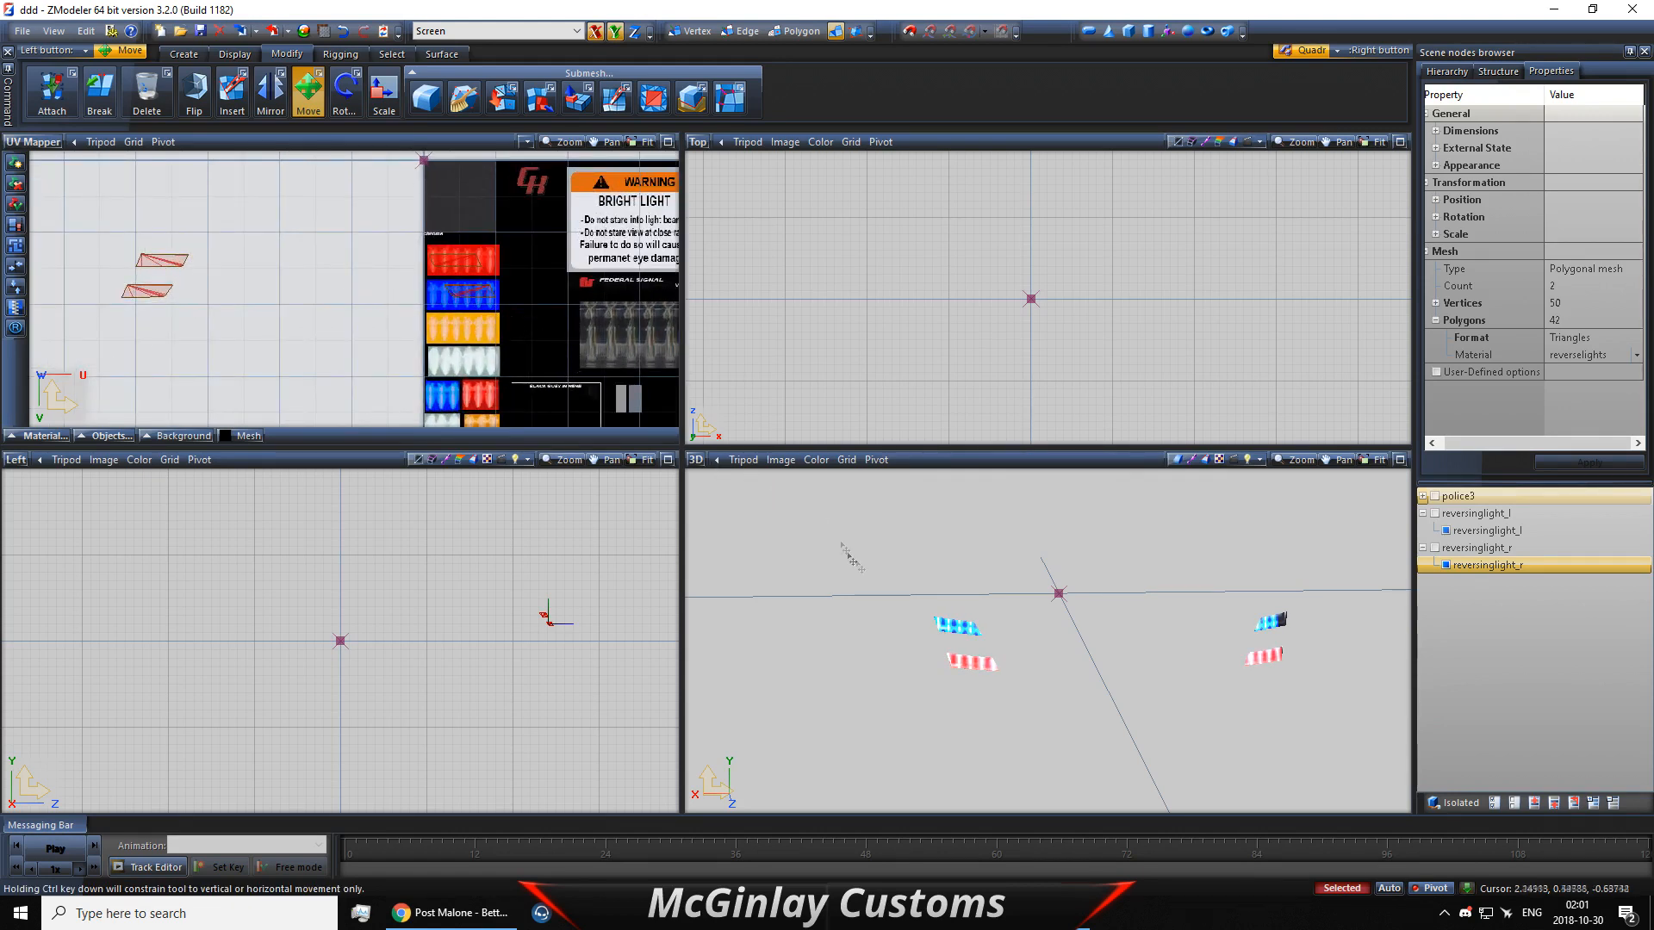
drag(417, 304, 417, 304)
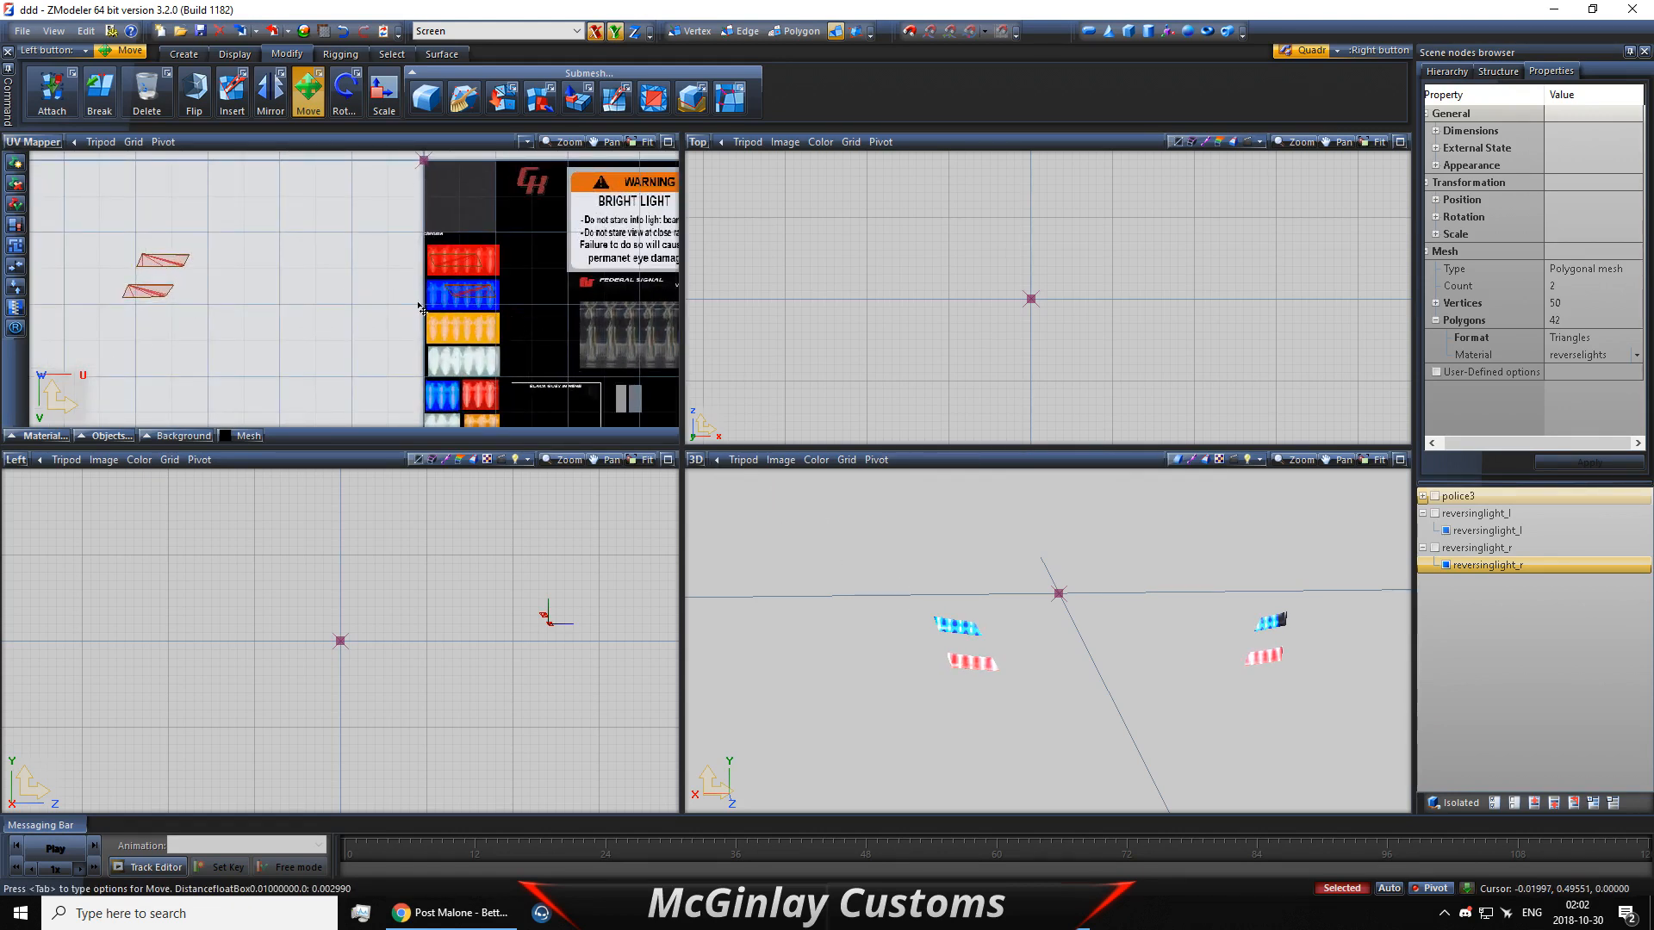
right_drag(507, 322, 110, 225)
key(space)
key(space)
click(615, 32)
drag(205, 300, 505, 312)
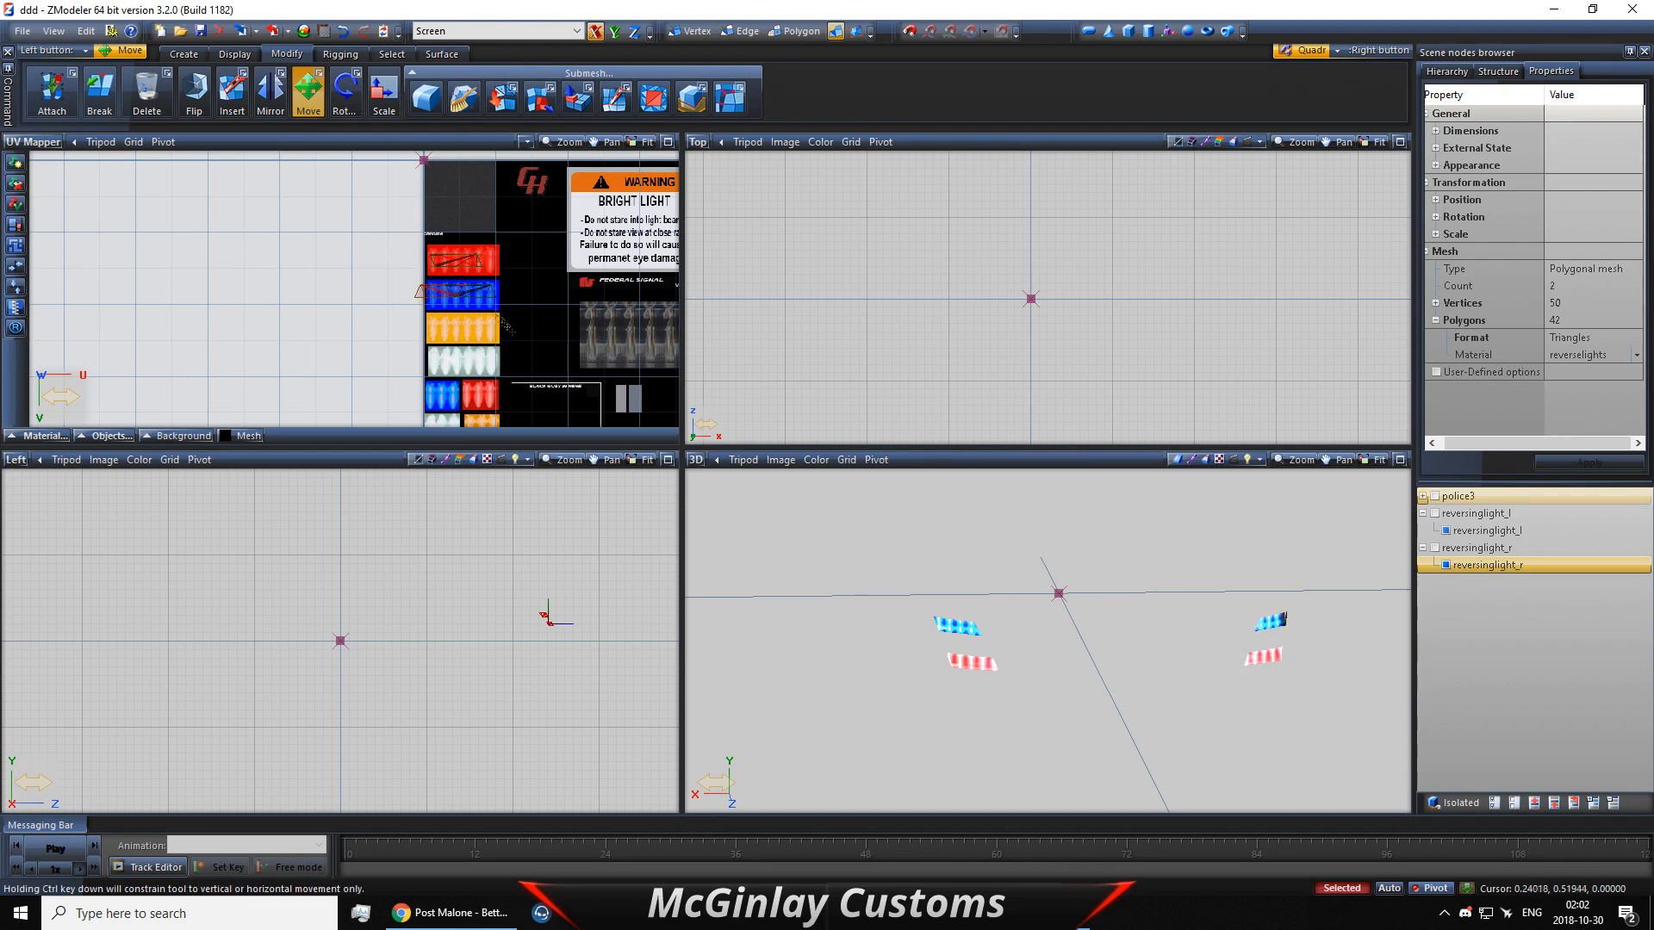
right_drag(563, 356, 357, 221)
drag(439, 317, 227, 329)
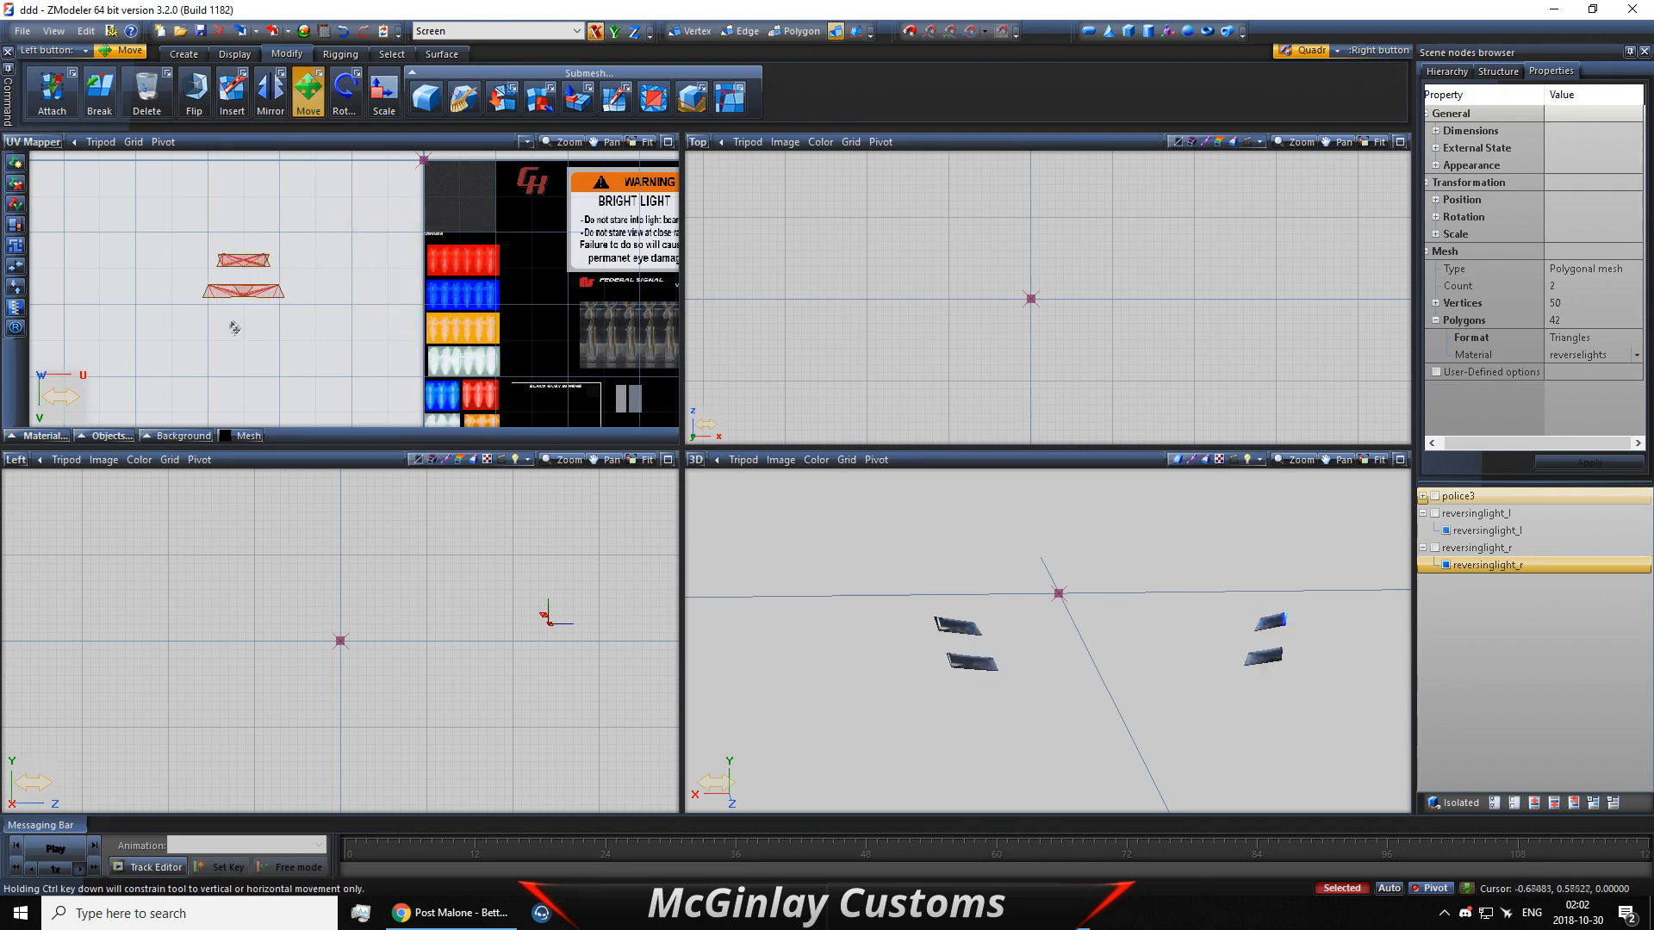
Step: Try to move both lens UV pairs onto the texture, and undo the UV moves back to before the pairs were overlaid
drag(380, 307, 592, 306)
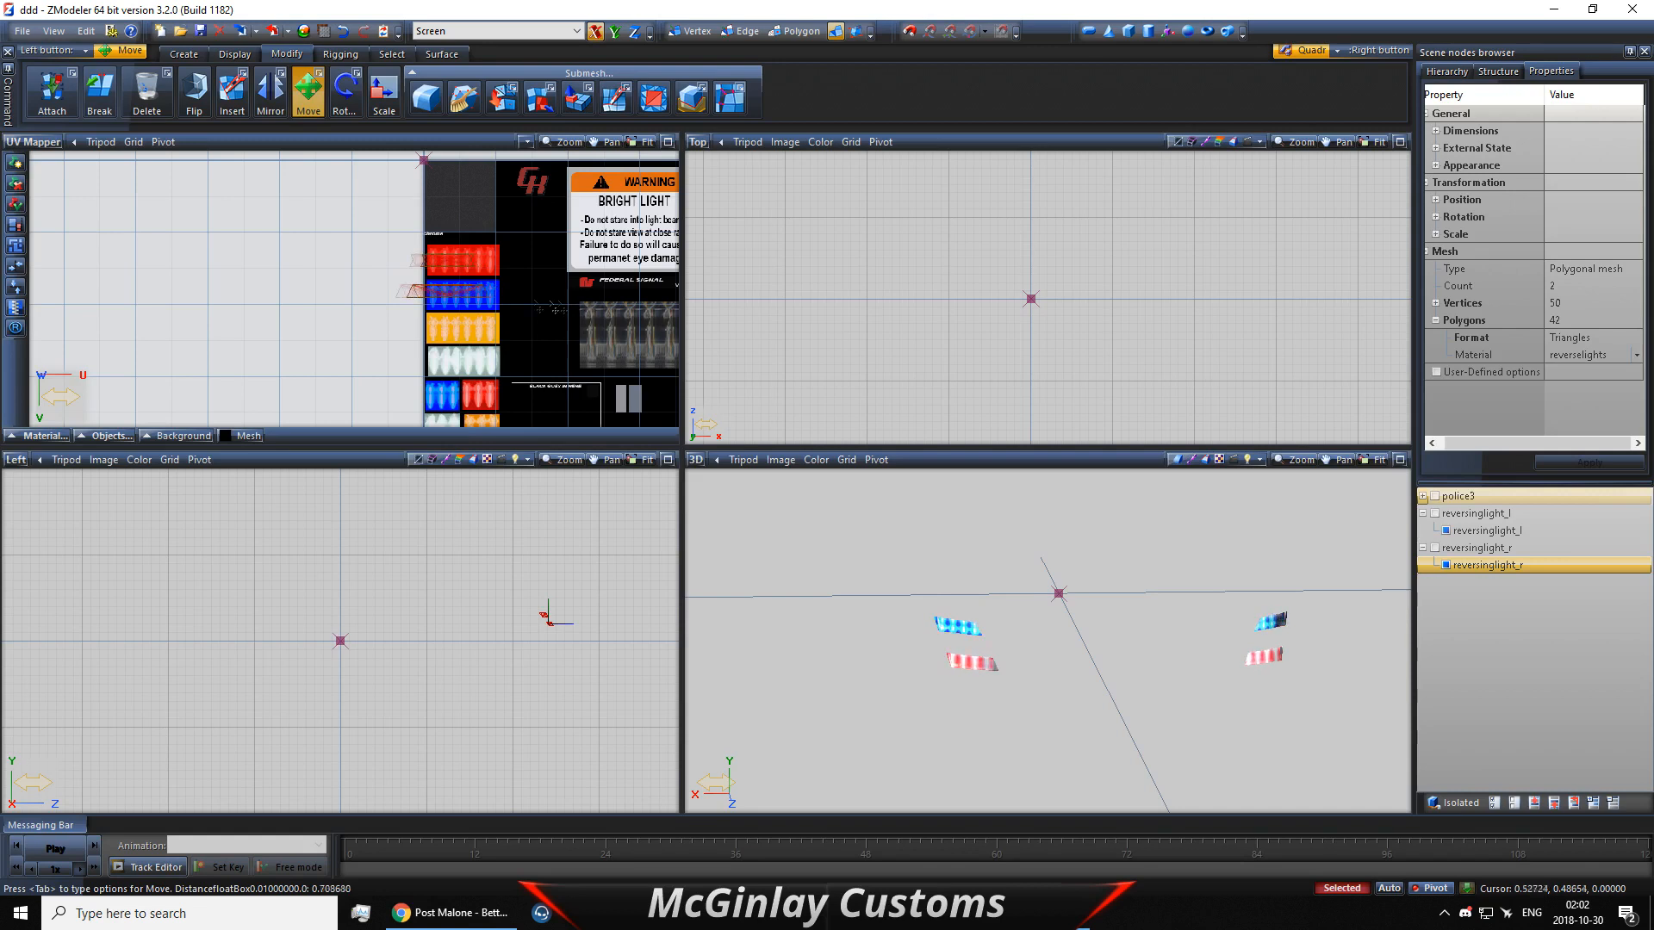
click(344, 32)
click(343, 31)
click(344, 31)
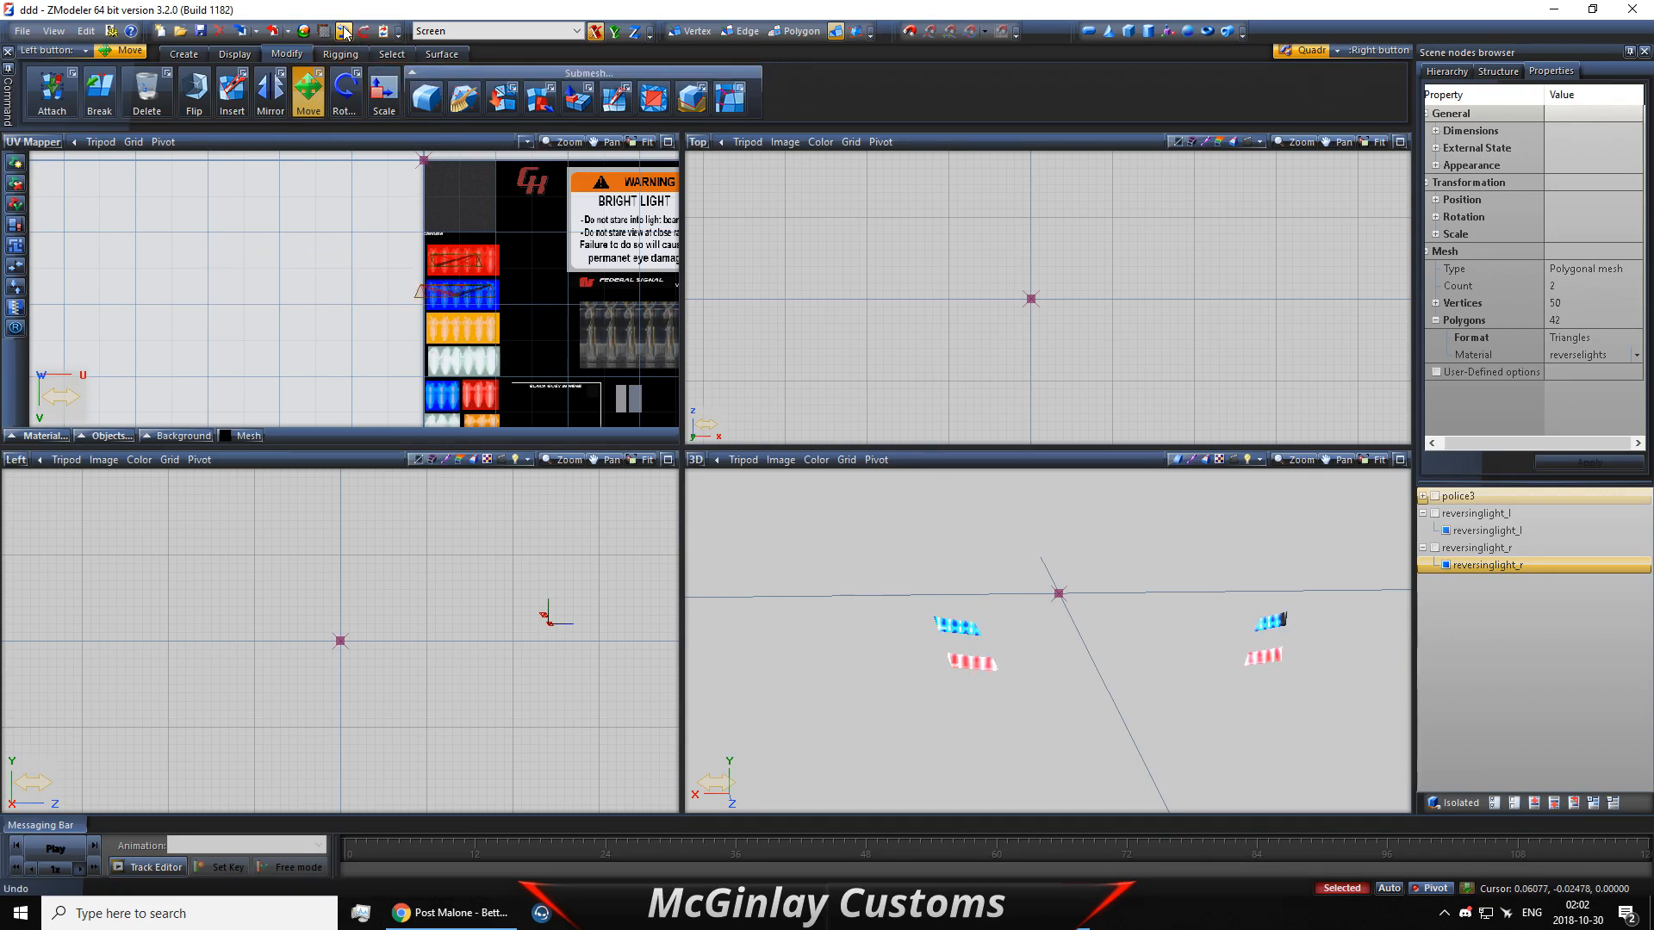
click(344, 32)
Step: Select both pairs of lens UVs and move them left along the X axis, clear of the texture
drag(80, 207, 542, 285)
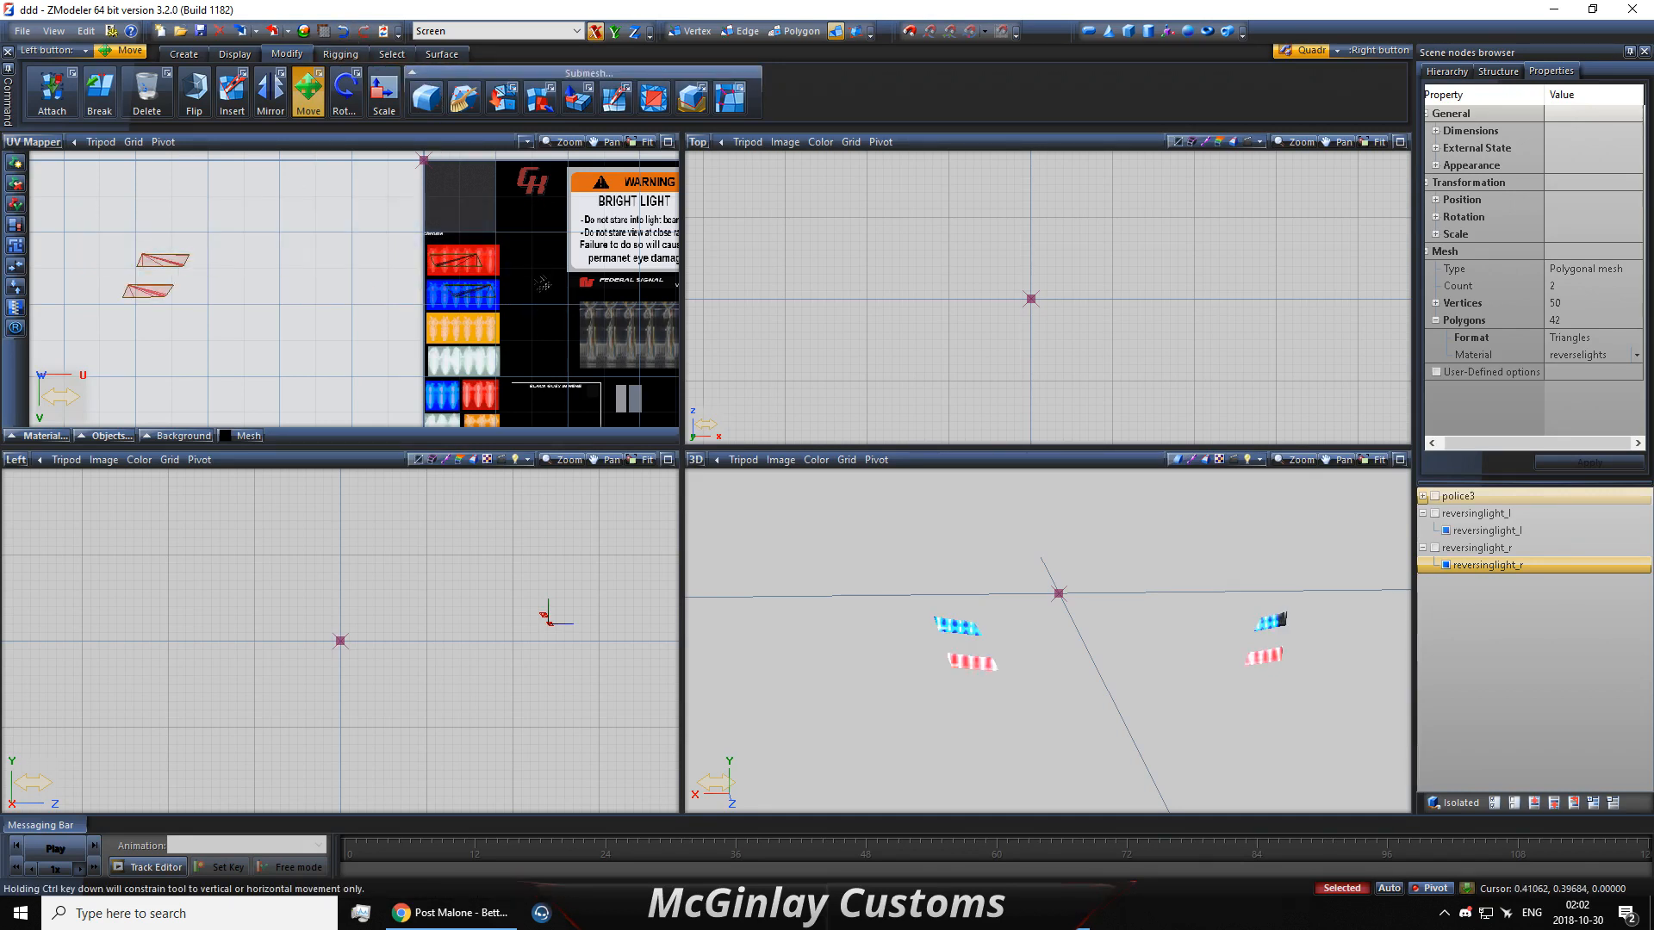
drag(222, 334, 164, 246)
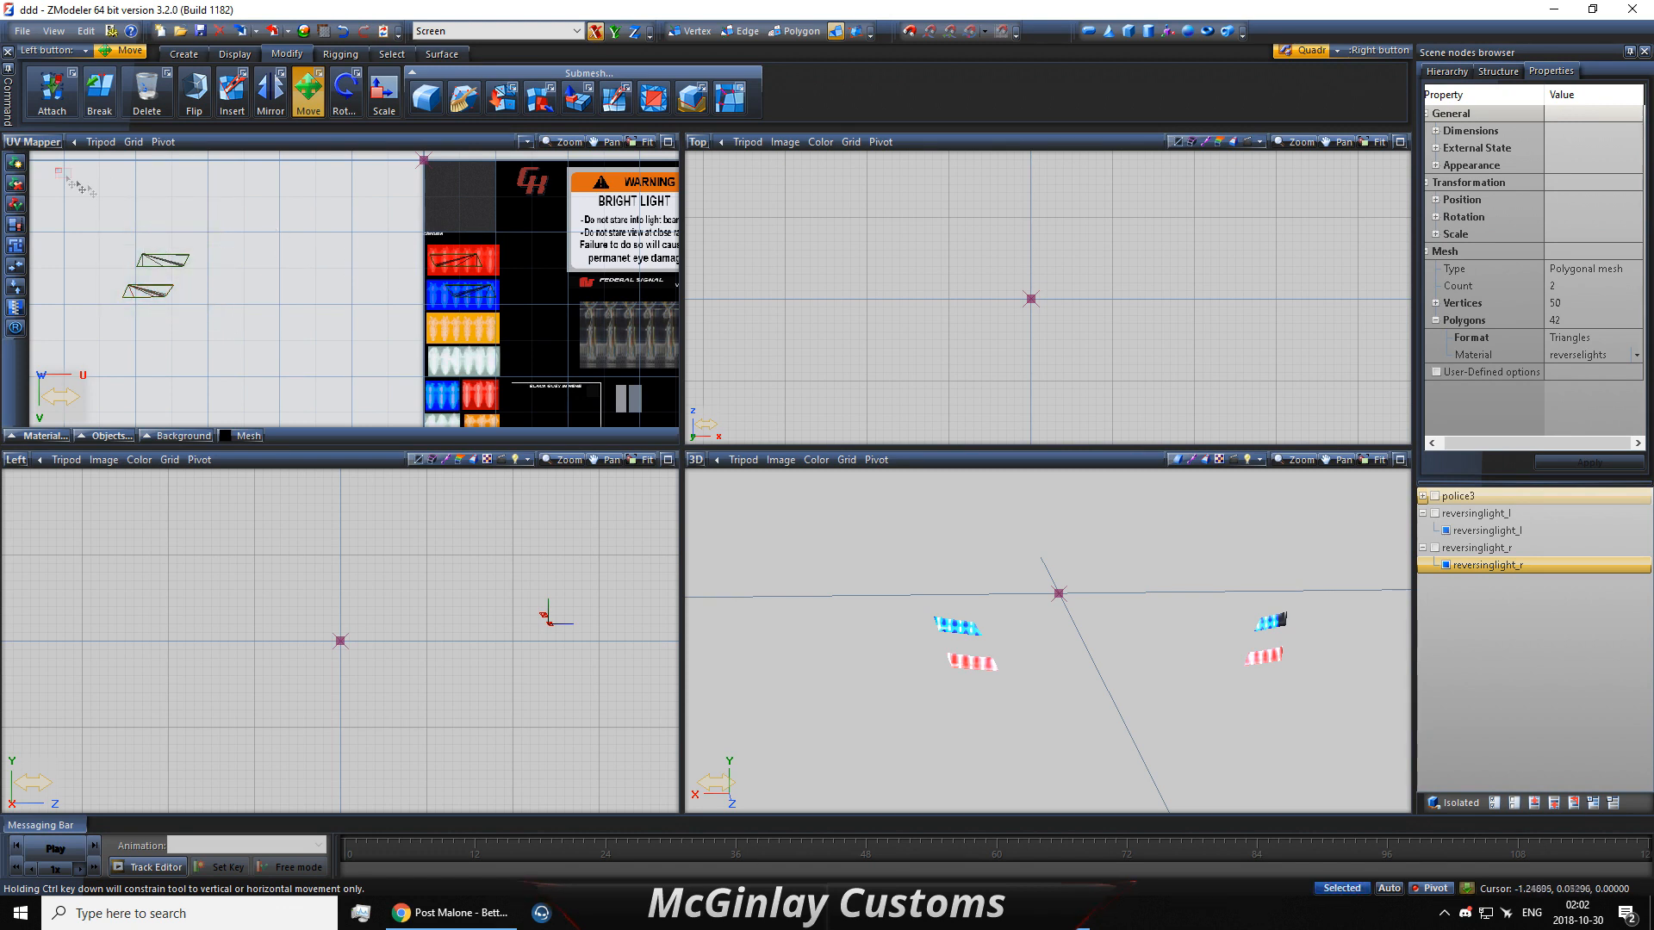
right_drag(77, 182, 508, 315)
key(space)
drag(383, 305, 286, 304)
Step: Select the lower lens UV of each pair and move both up along the Y axis, level with the upper ones
right_drag(489, 349, 306, 234)
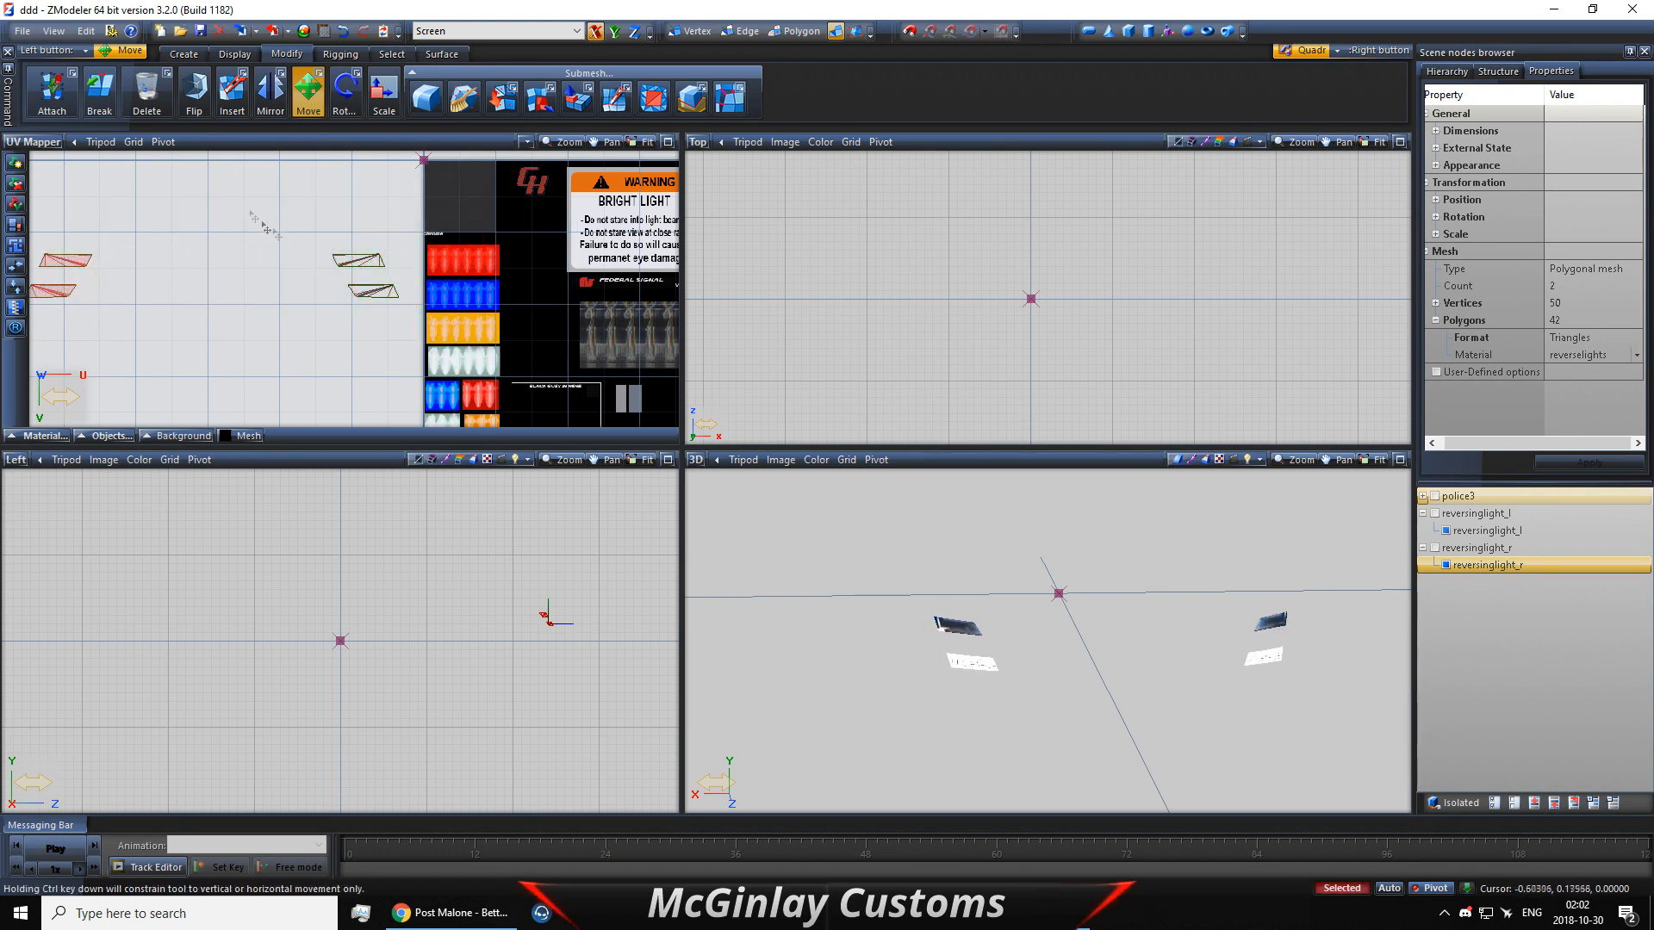
middle_drag(51, 206, 422, 202)
right_drag(325, 196, 550, 344)
middle_drag(550, 343, 299, 320)
key(space)
right_drag(597, 307, 121, 245)
key(space)
click(615, 33)
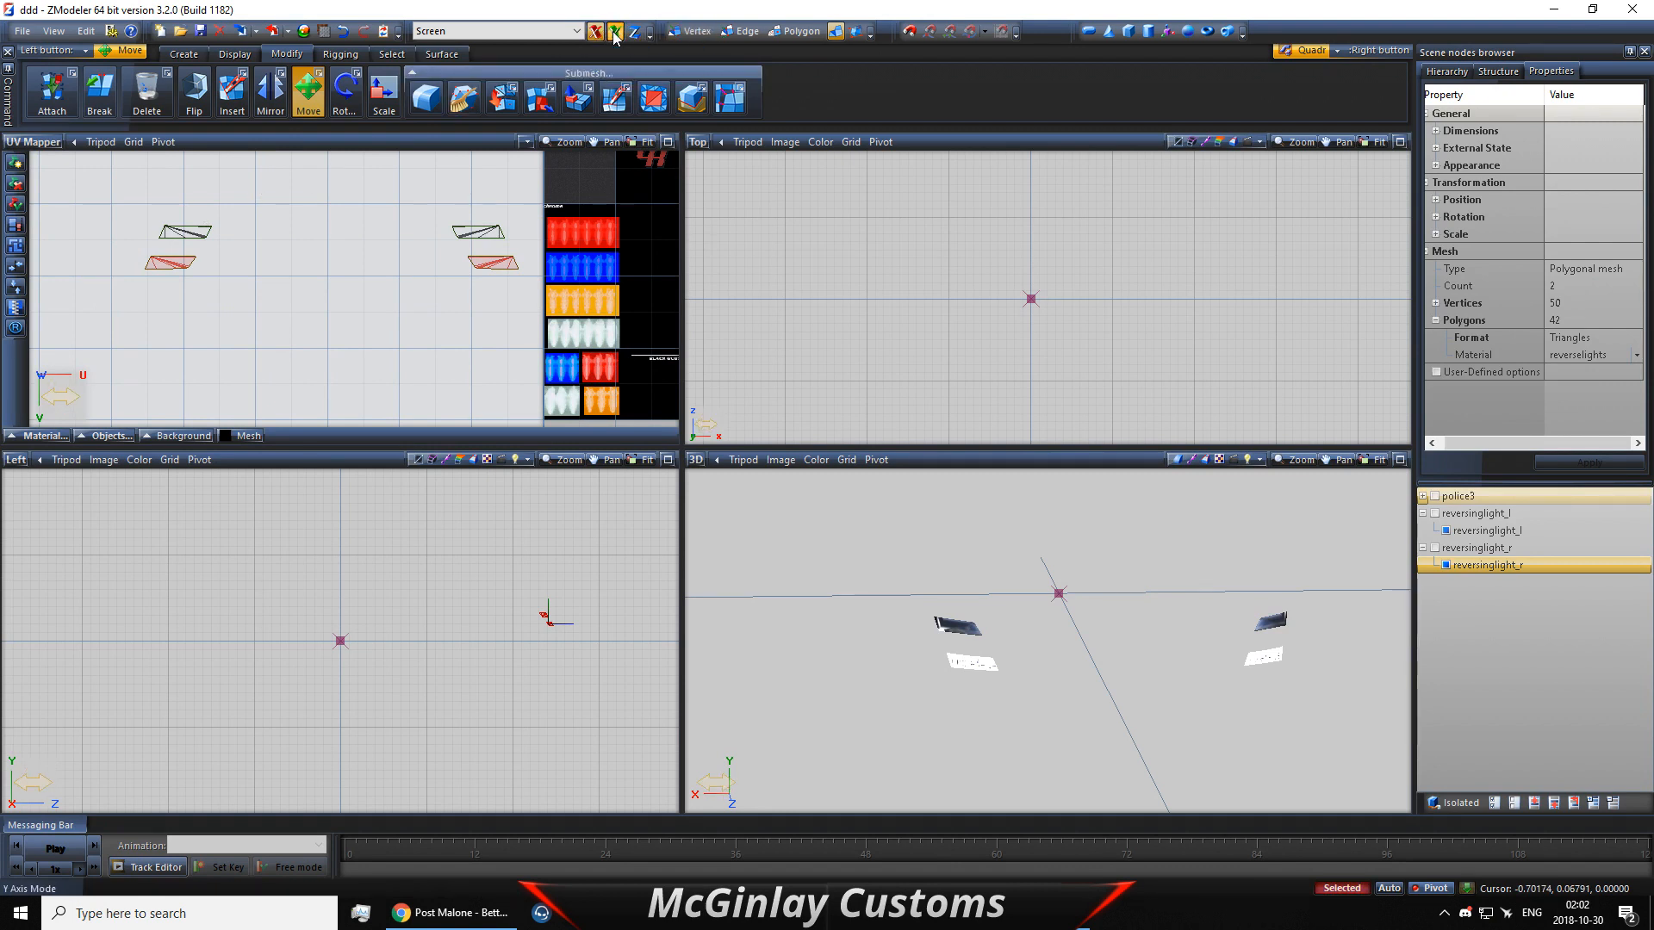
drag(448, 373, 415, 340)
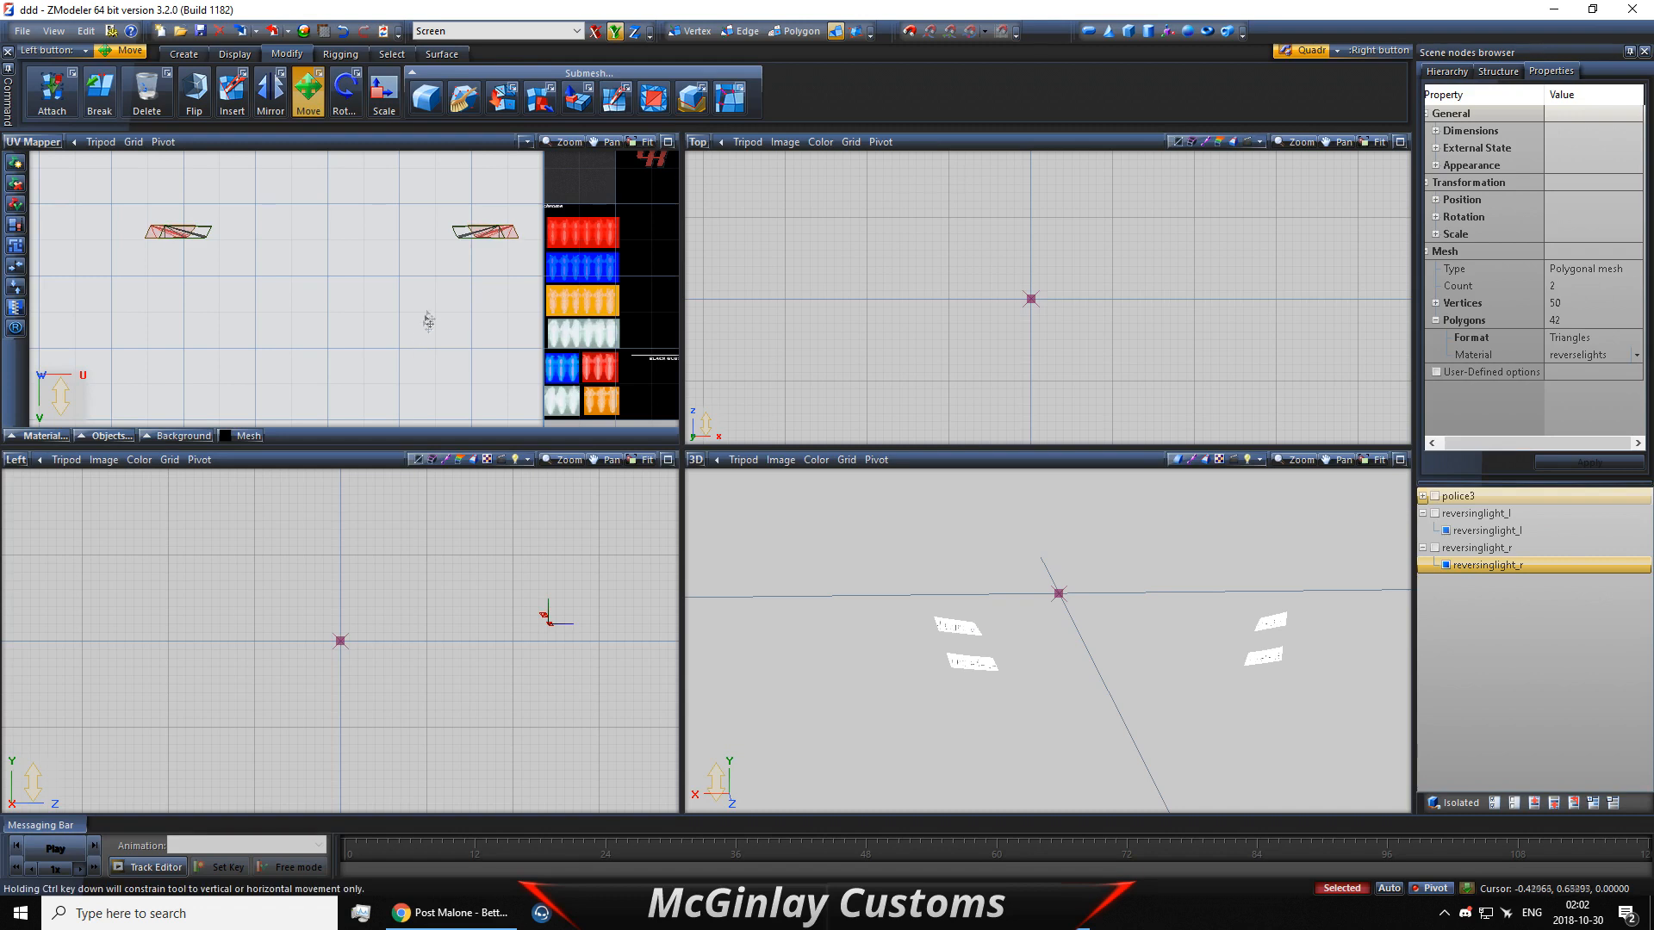
Step: In the left pair, shift the selected lens UV right along the X axis to overlay the other one
right_drag(417, 202, 523, 253)
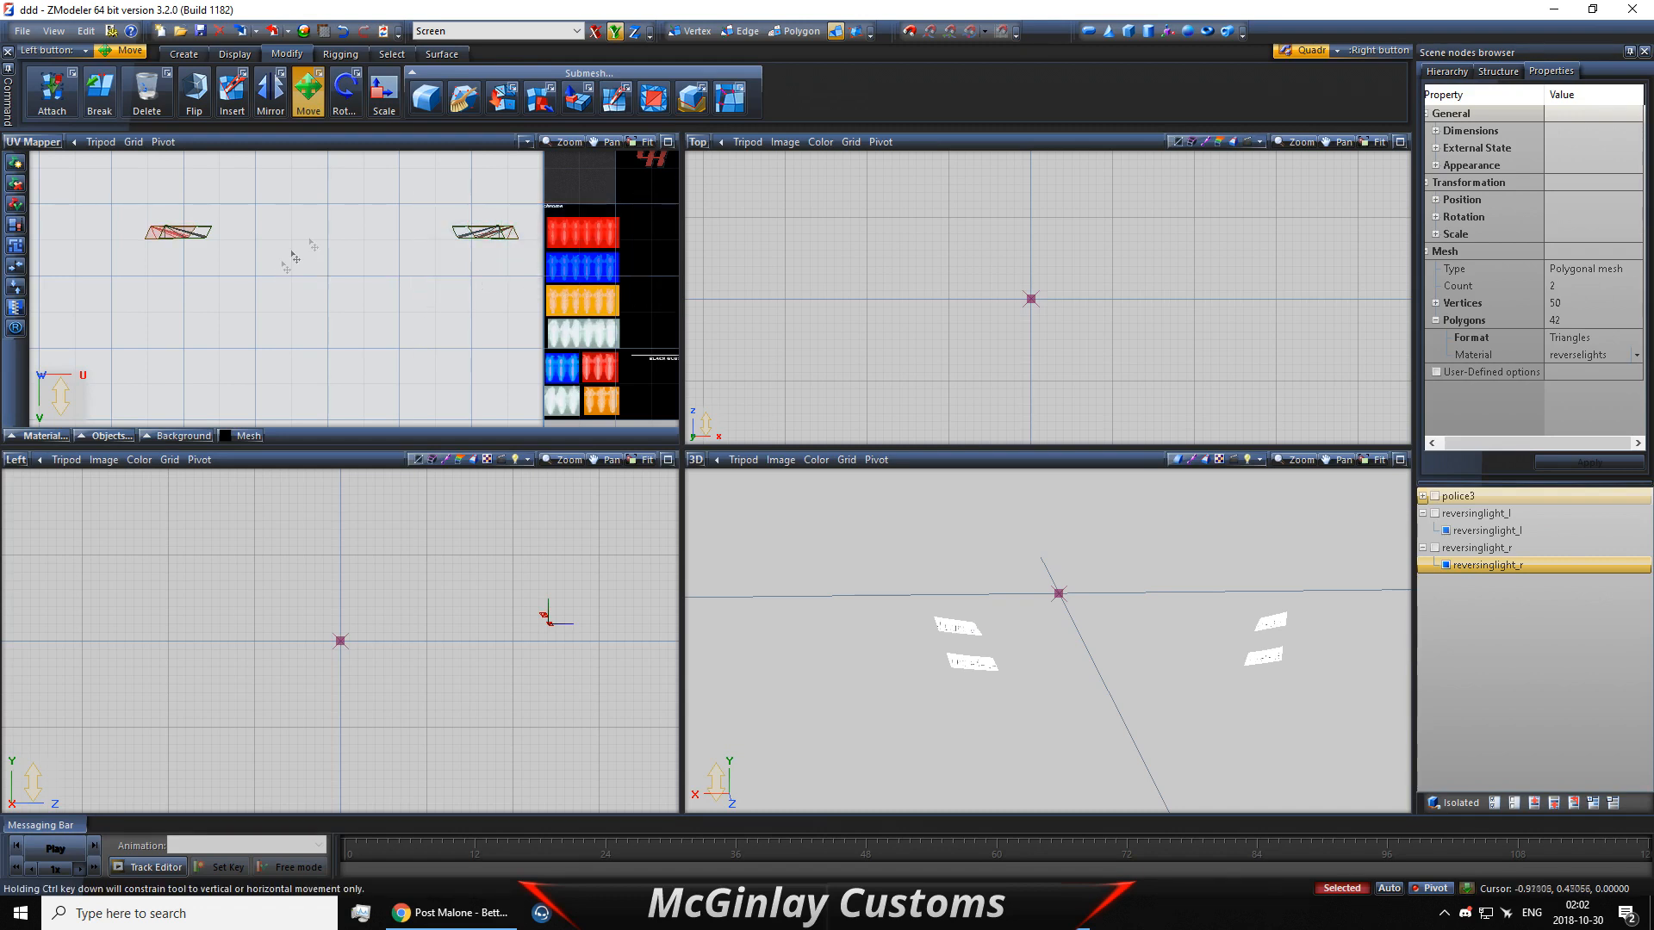
key(x)
drag(227, 291, 240, 291)
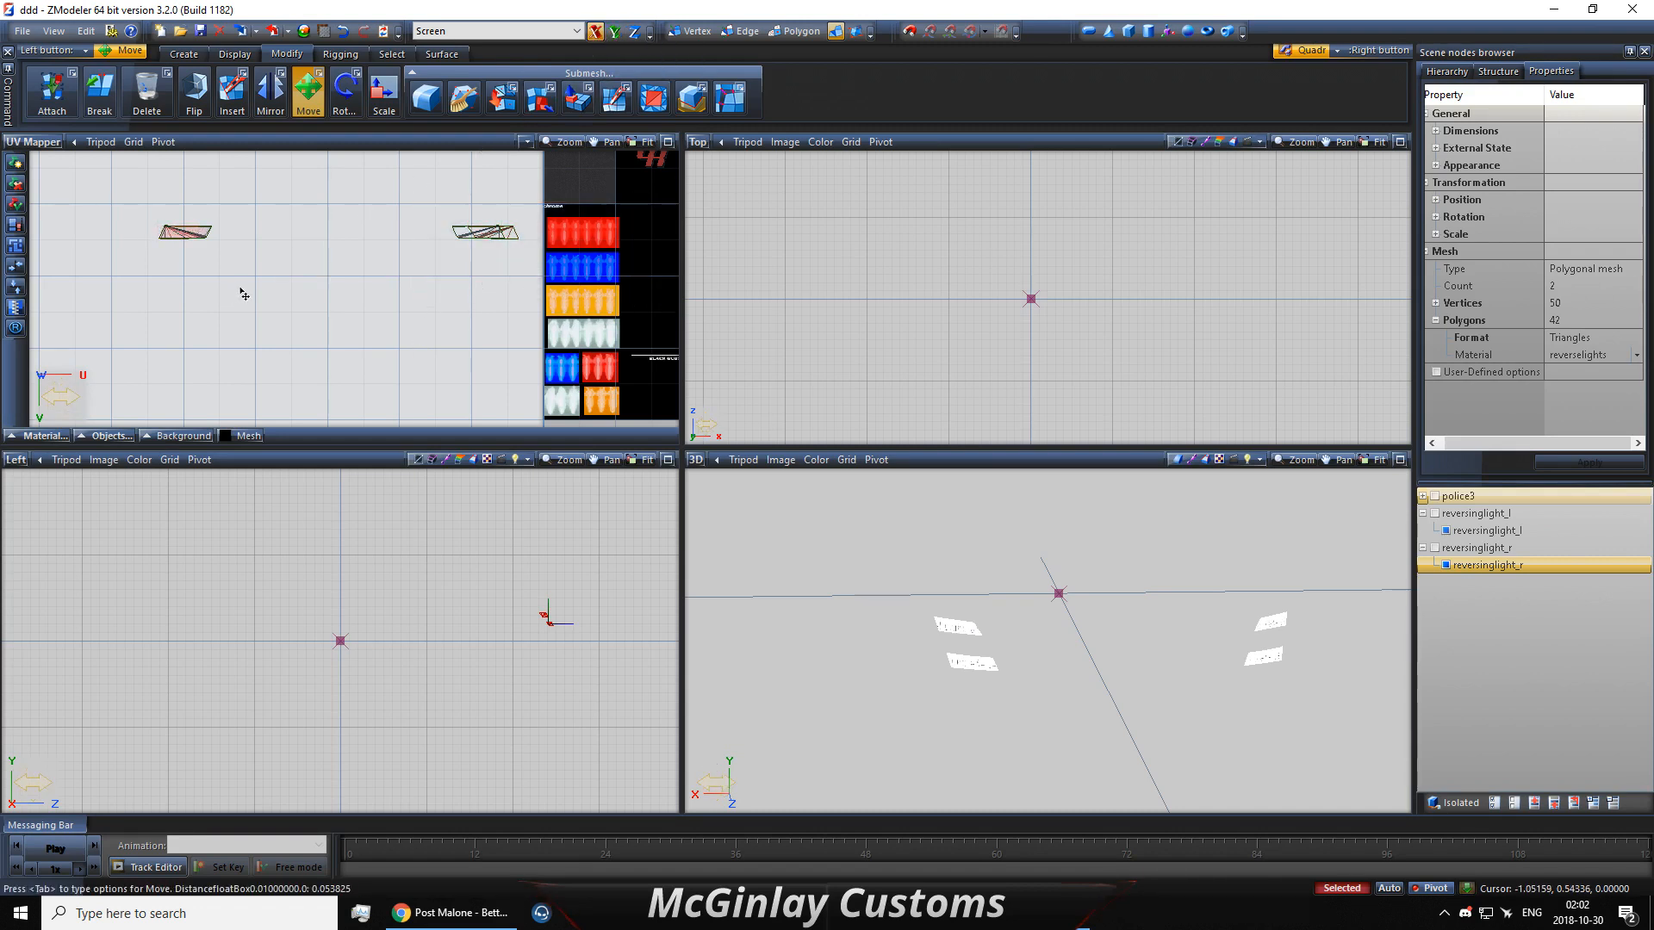
Step: In the right pair, select the offset lens UV and shift it along the X axis to overlay the other one
right_drag(277, 286, 139, 192)
right_drag(551, 259, 475, 203)
drag(479, 207, 495, 217)
key(space)
right_drag(472, 235, 546, 260)
key(space)
scroll(494, 242, up, 2)
drag(510, 256, 492, 253)
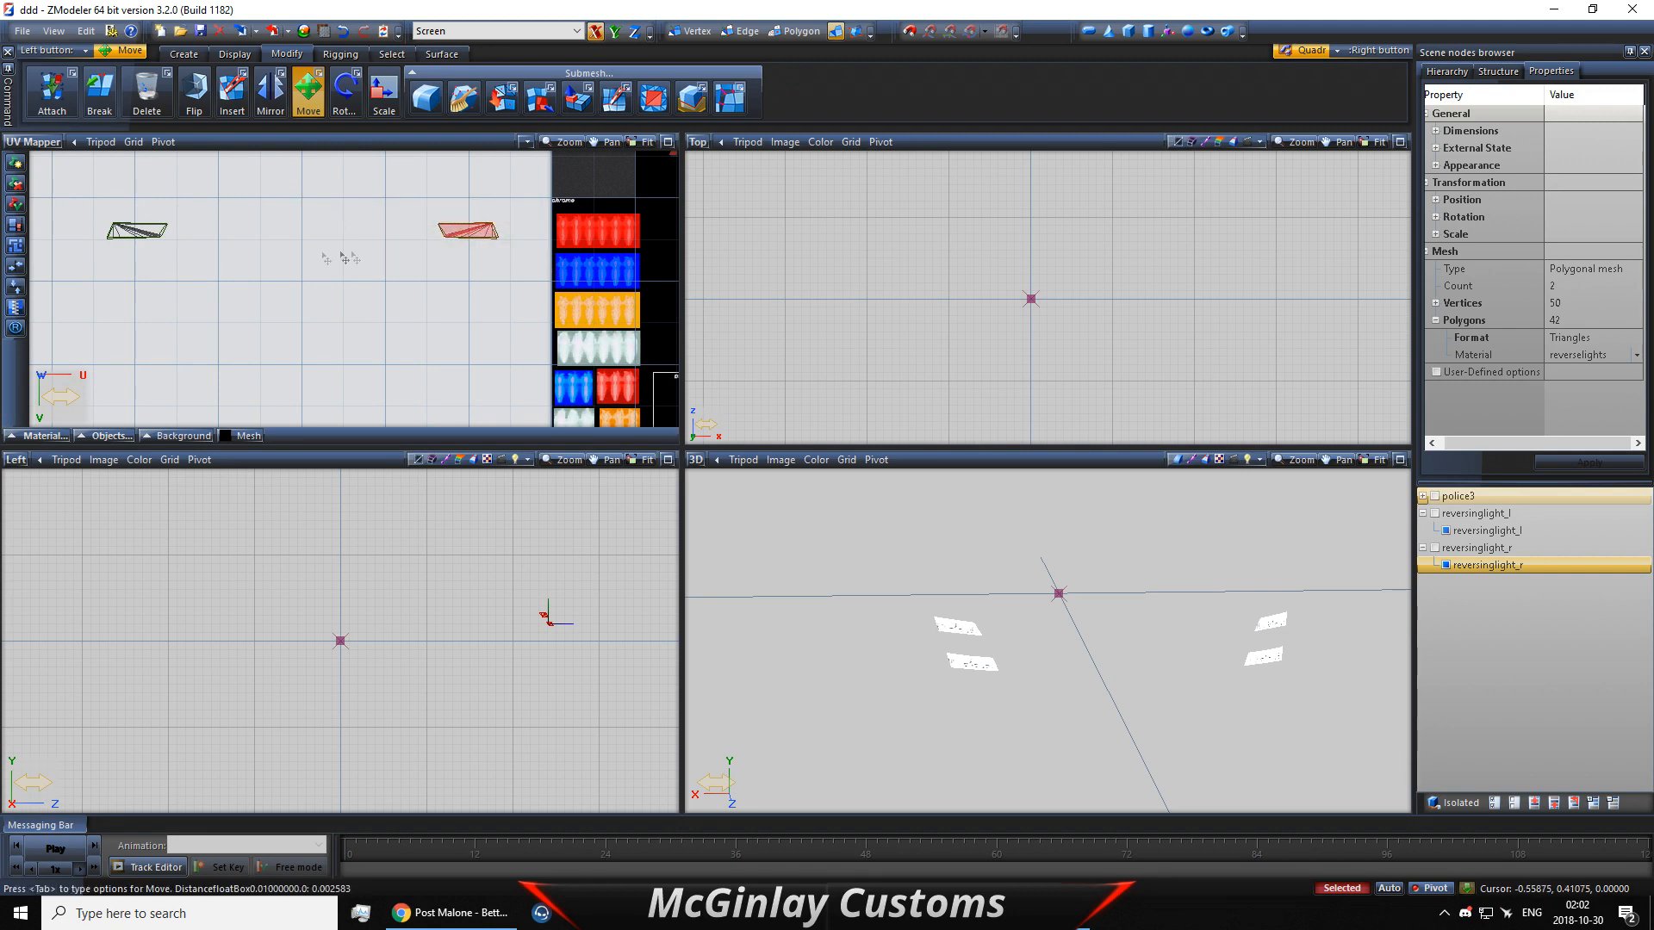
Step: Bring the right lens UV set close to the left one, and move both sets right towards the texture
drag(343, 258, 107, 264)
right_drag(392, 310, 73, 171)
scroll(317, 310, down, 2)
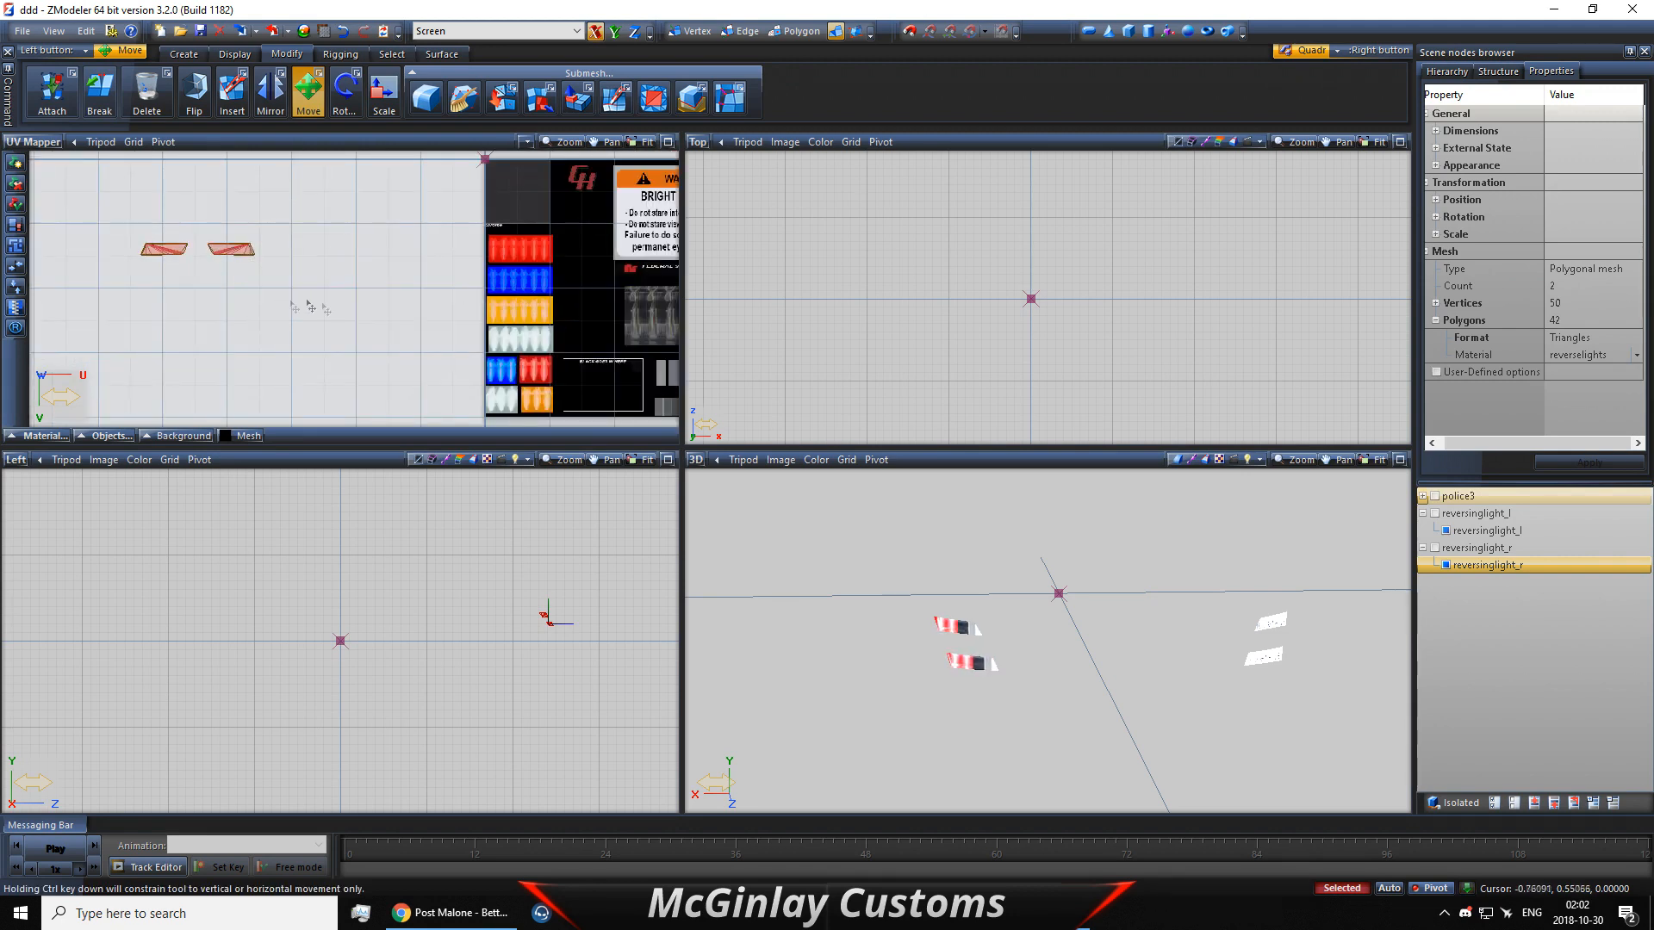
drag(284, 250, 364, 250)
Step: Allow movement on the Y axis too, and place one lens UV set on the texture's red block and the other on its blue block
click(615, 32)
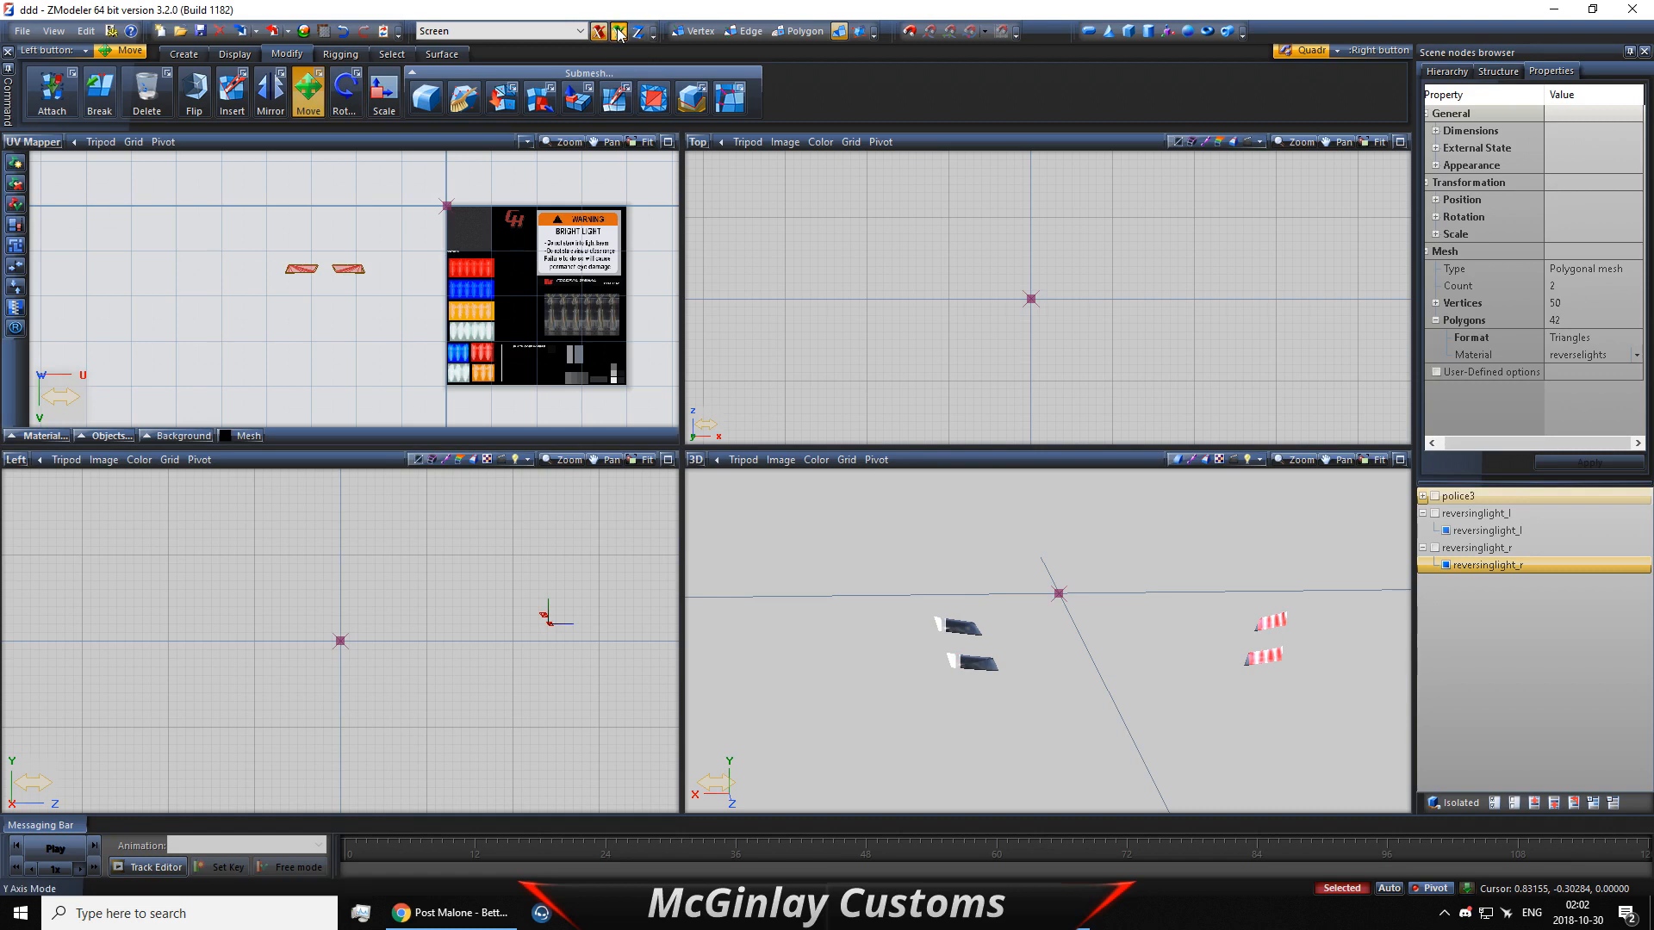
scroll(413, 330, up, 2)
drag(416, 332, 559, 289)
right_drag(553, 292, 478, 237)
drag(478, 238, 535, 265)
right_drag(517, 311, 481, 287)
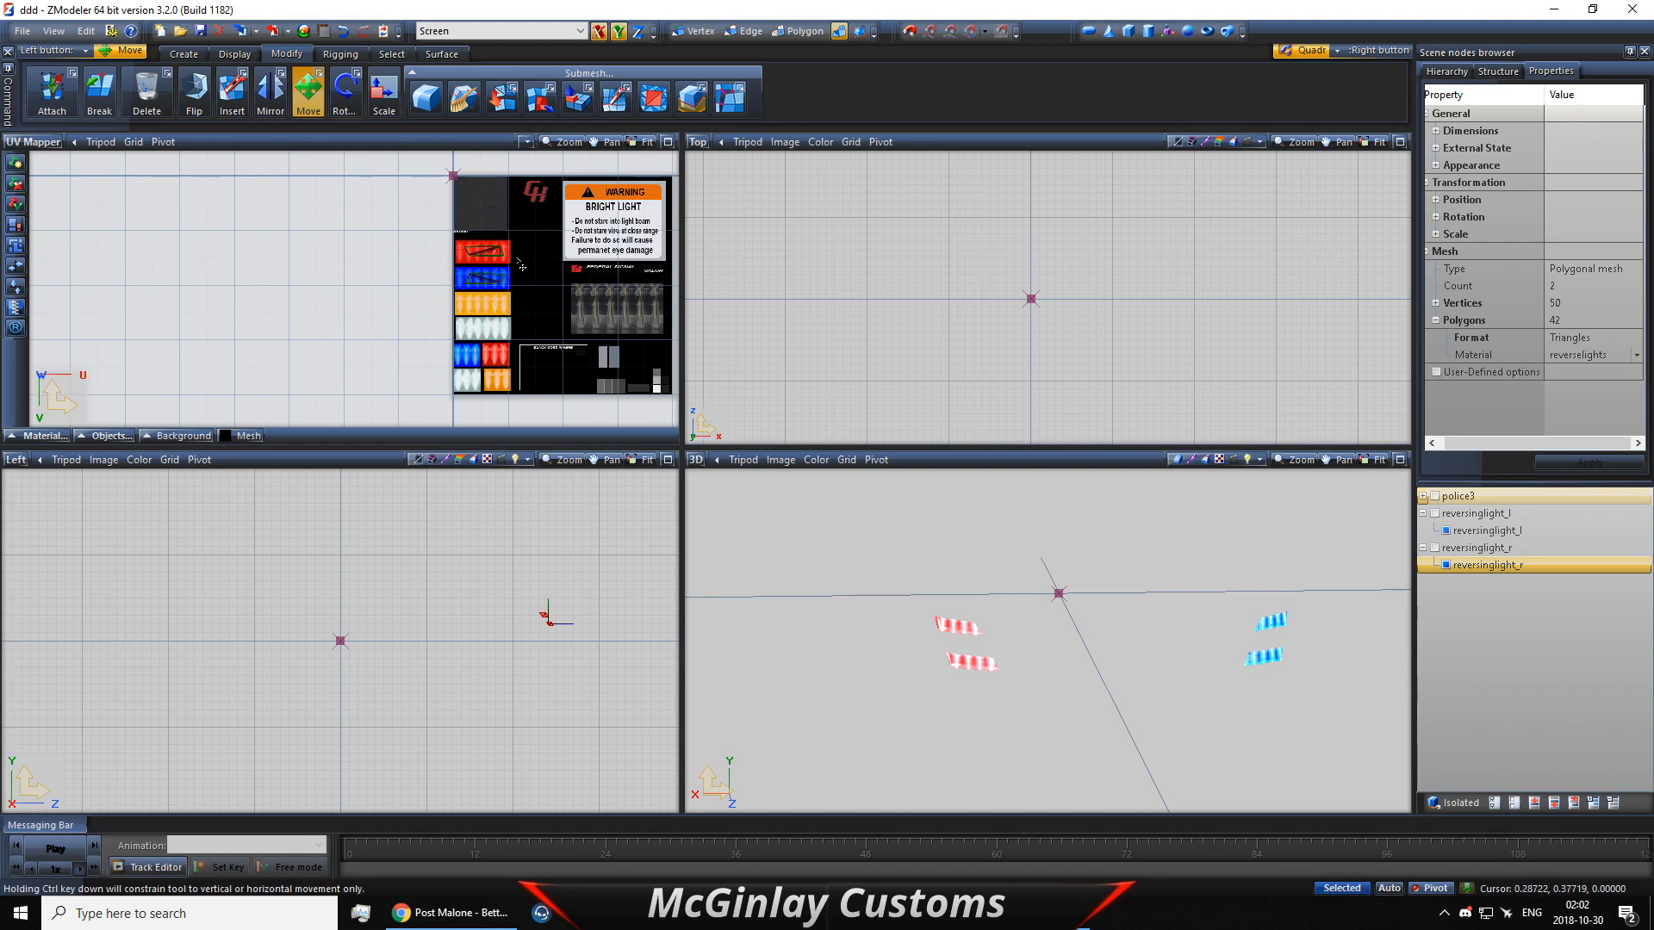
Step: Nudge the lens UVs to sit centred within the red and blue light blocks
scroll(517, 293, up, 4)
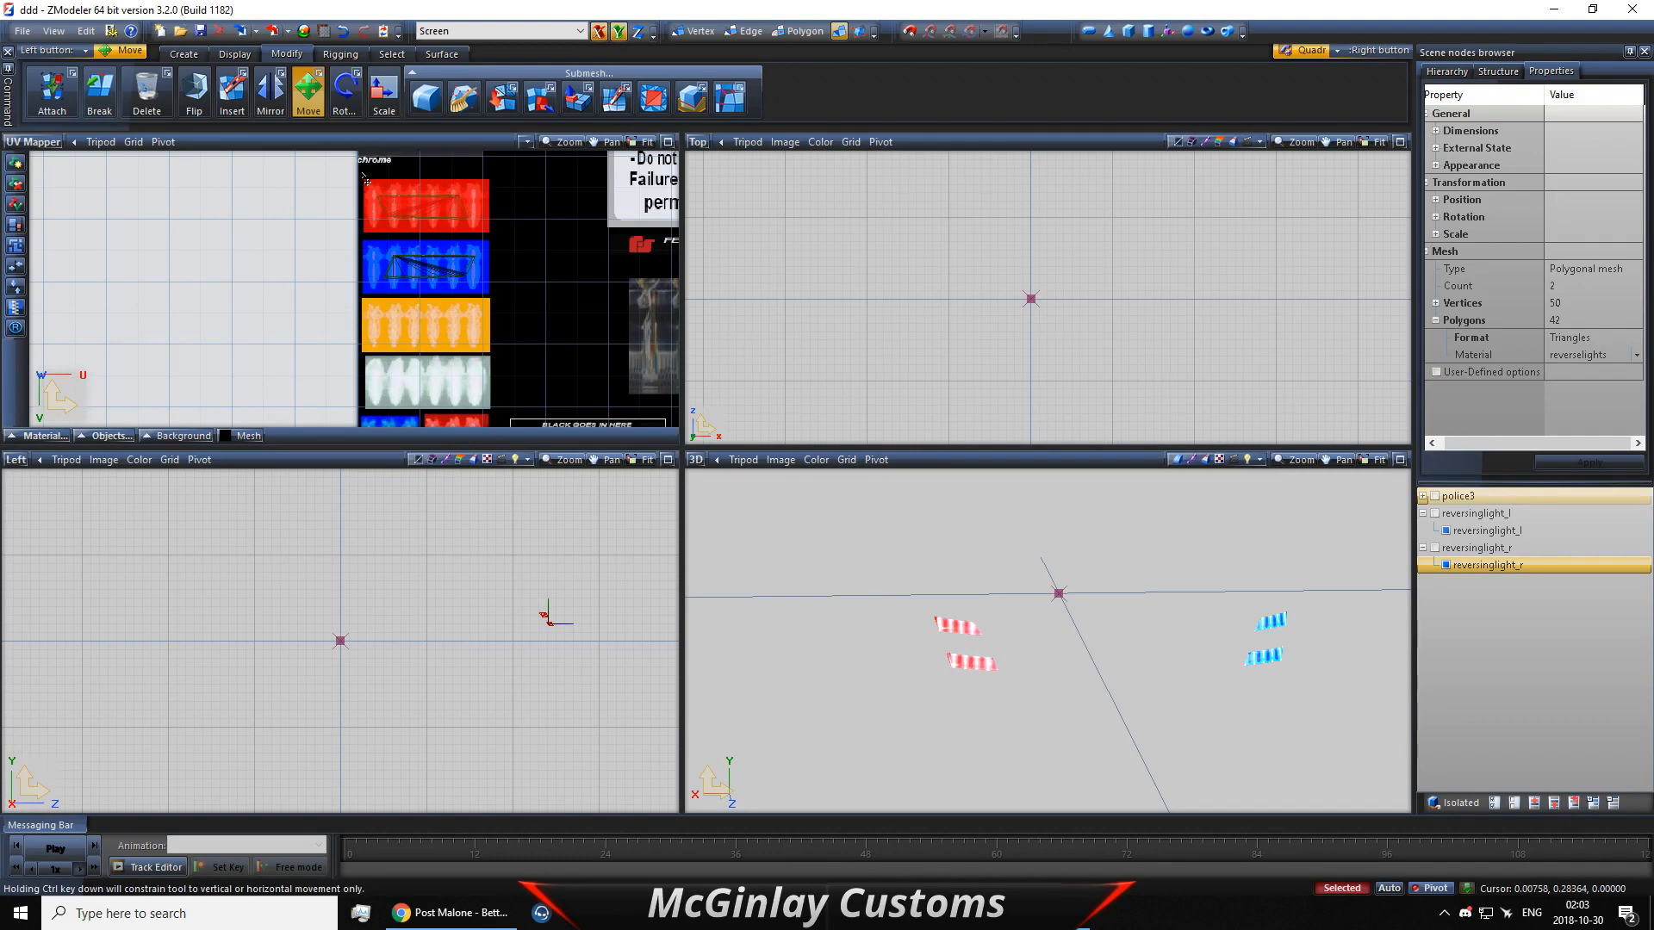
right_drag(531, 312, 374, 244)
drag(375, 244, 368, 244)
right_drag(364, 240, 672, 359)
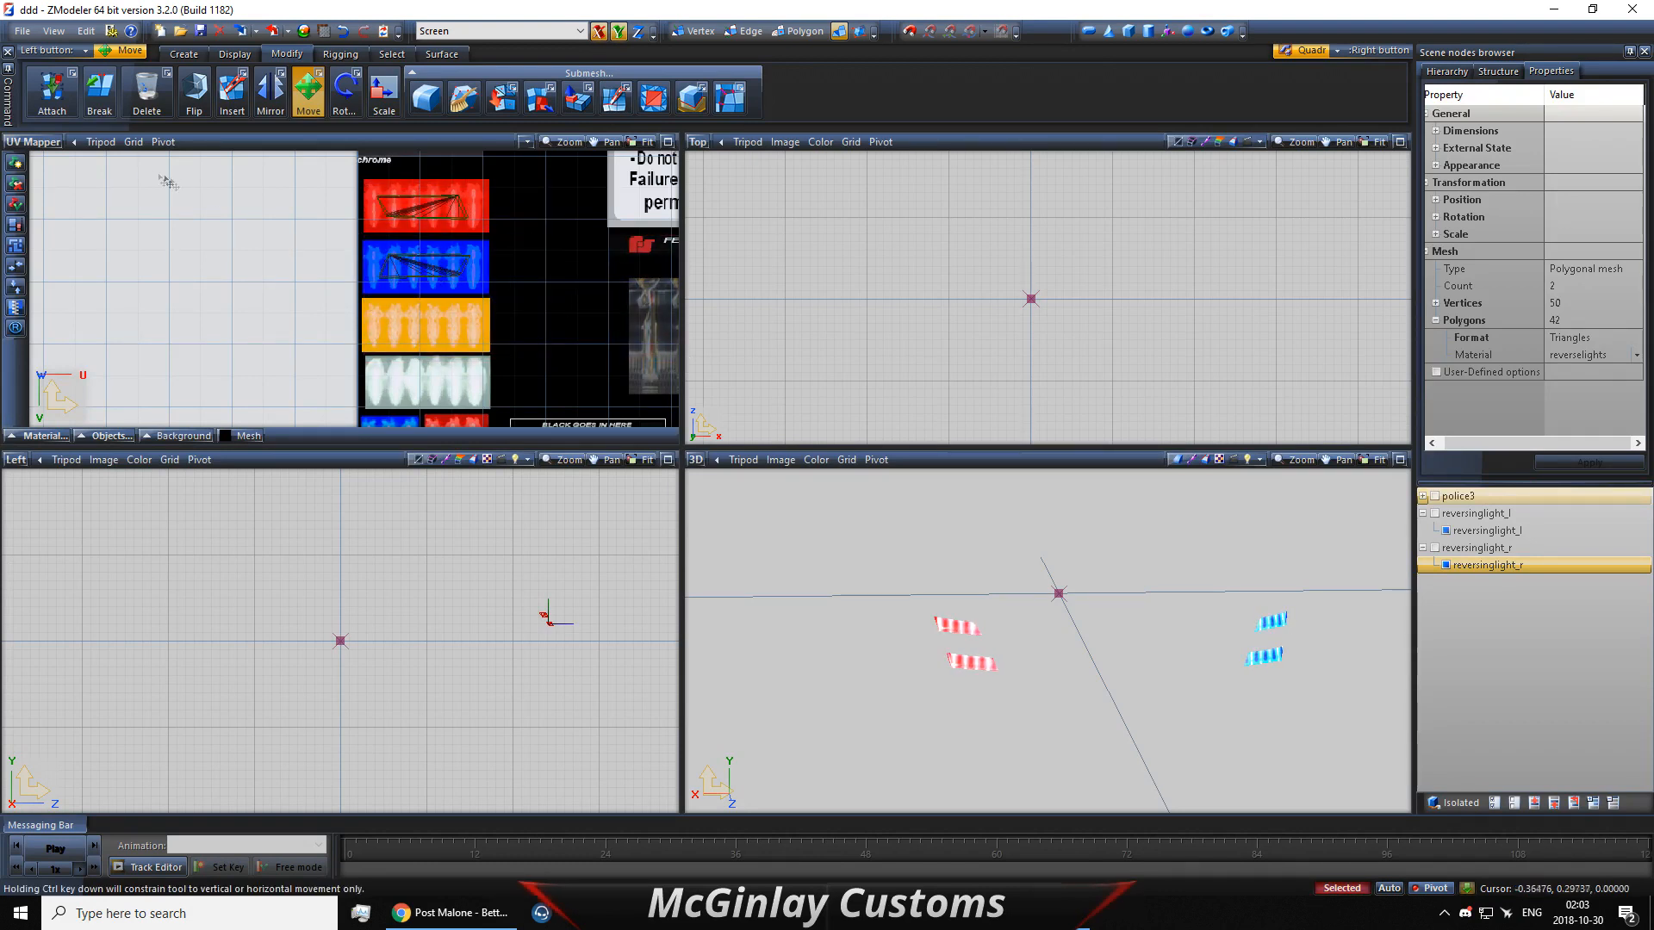
Step: Return the UV Mapper viewport to the Front view and display the whole police3 car with the reversing lights
click(45, 142)
click(68, 184)
right_drag(232, 222, 496, 289)
key(space)
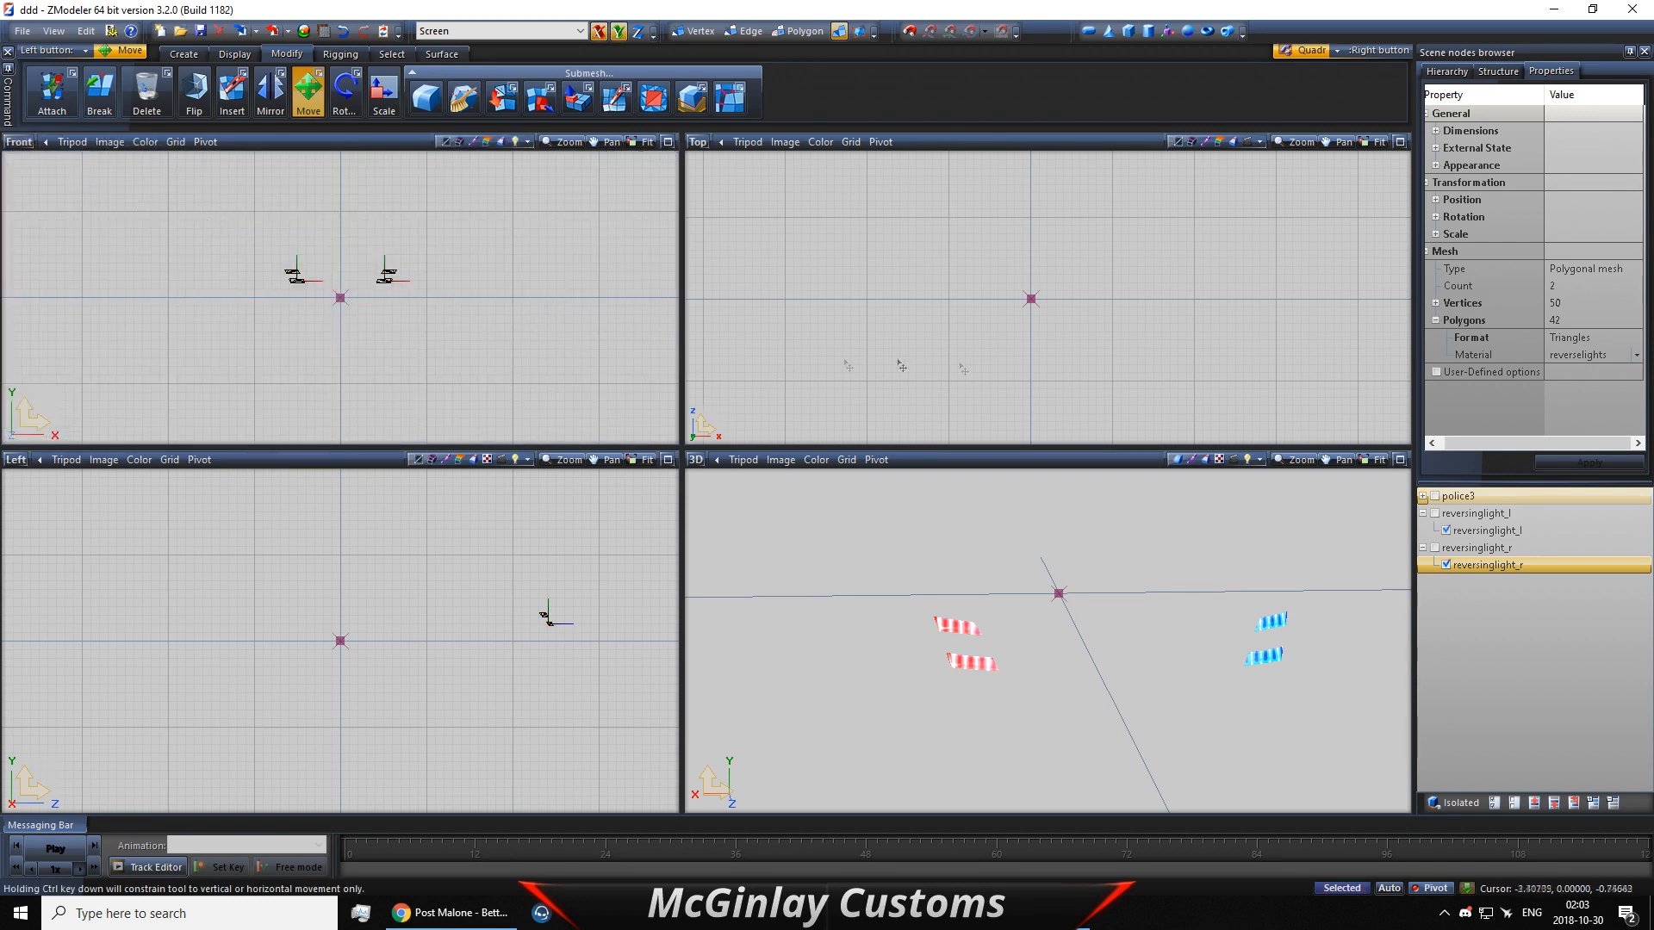
click(1435, 497)
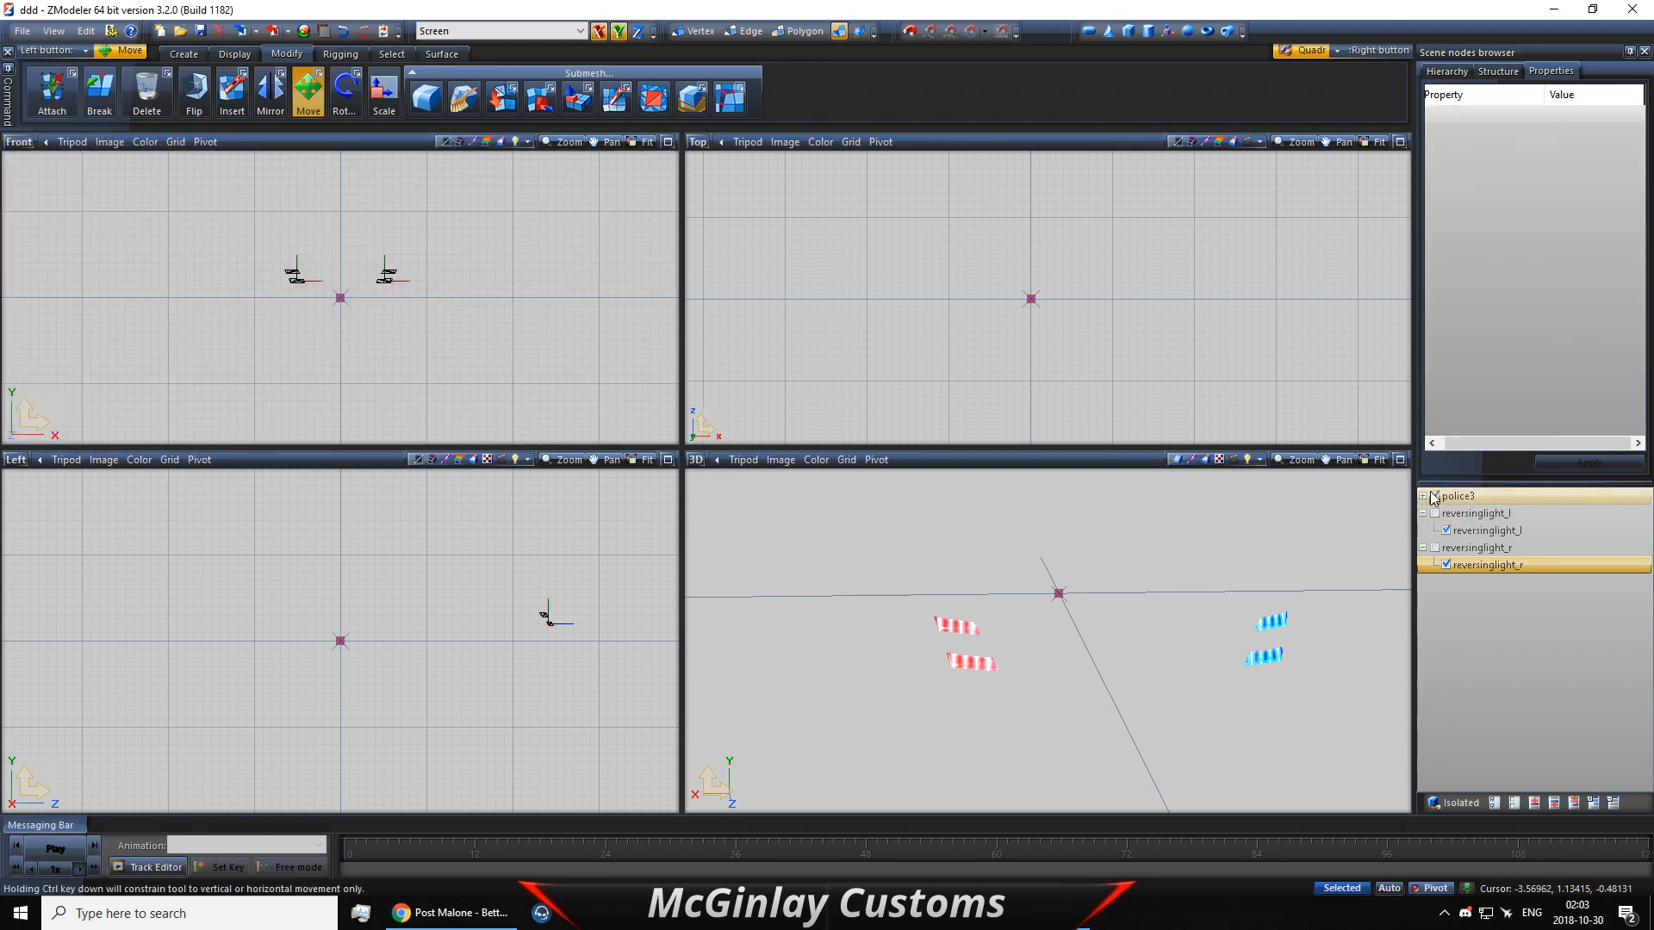
click(1492, 804)
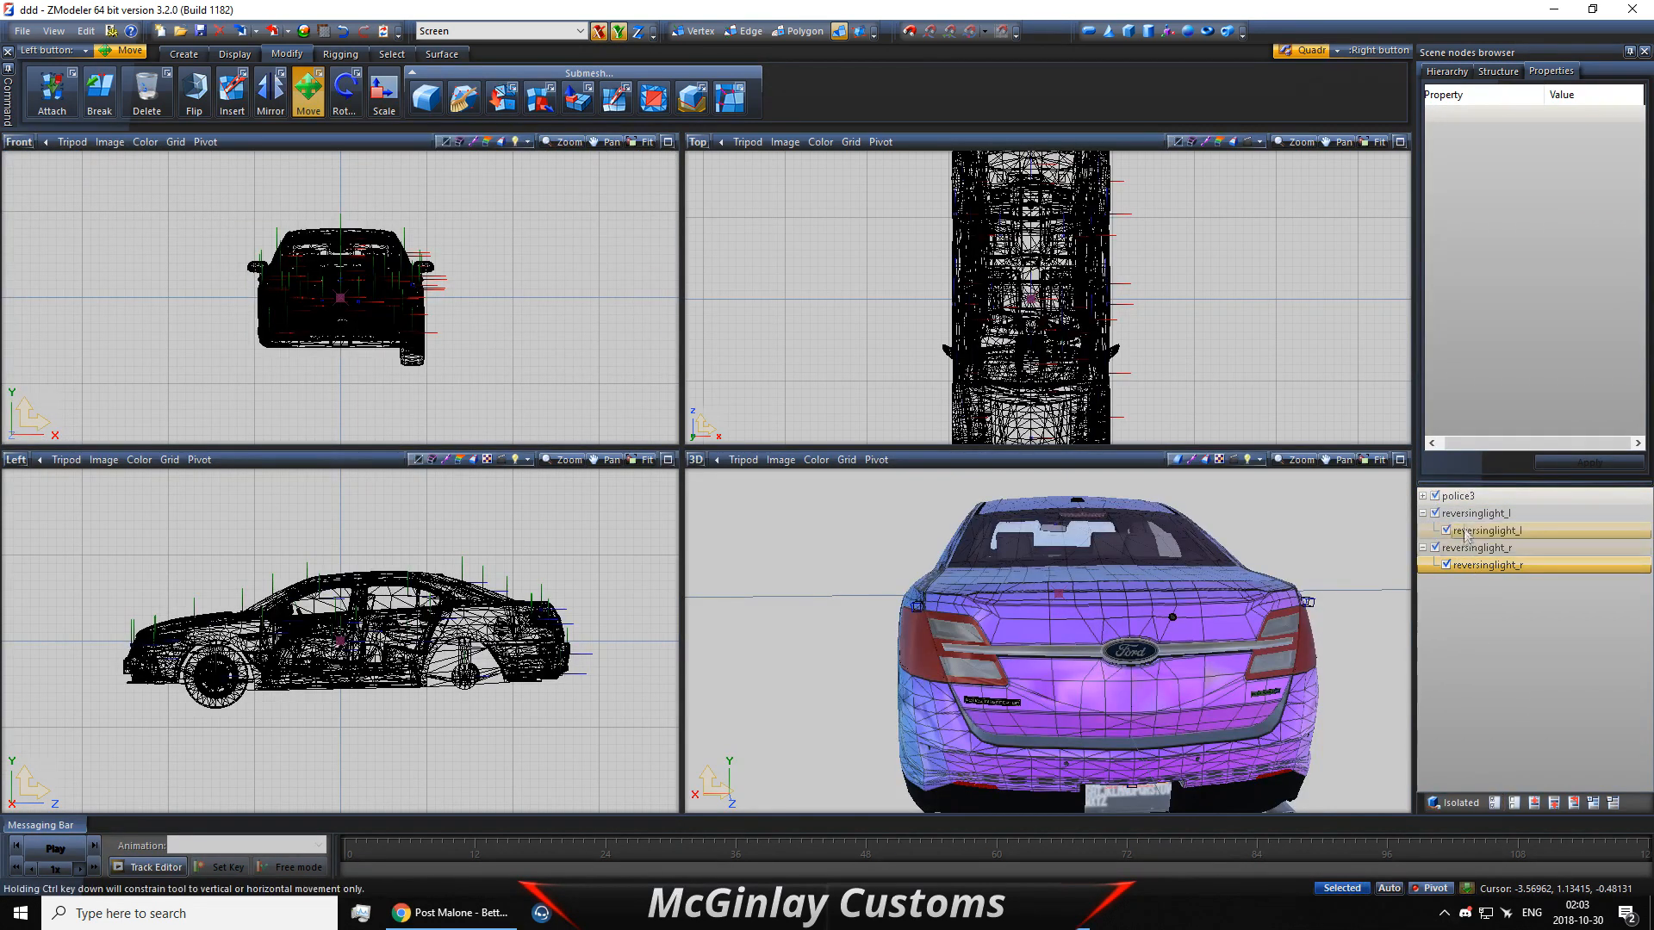
Step: Reorder the scene nodes by placing police3 below the reversinglight_l and reversinglight_r nodes
click(1462, 497)
drag(1462, 498, 1554, 635)
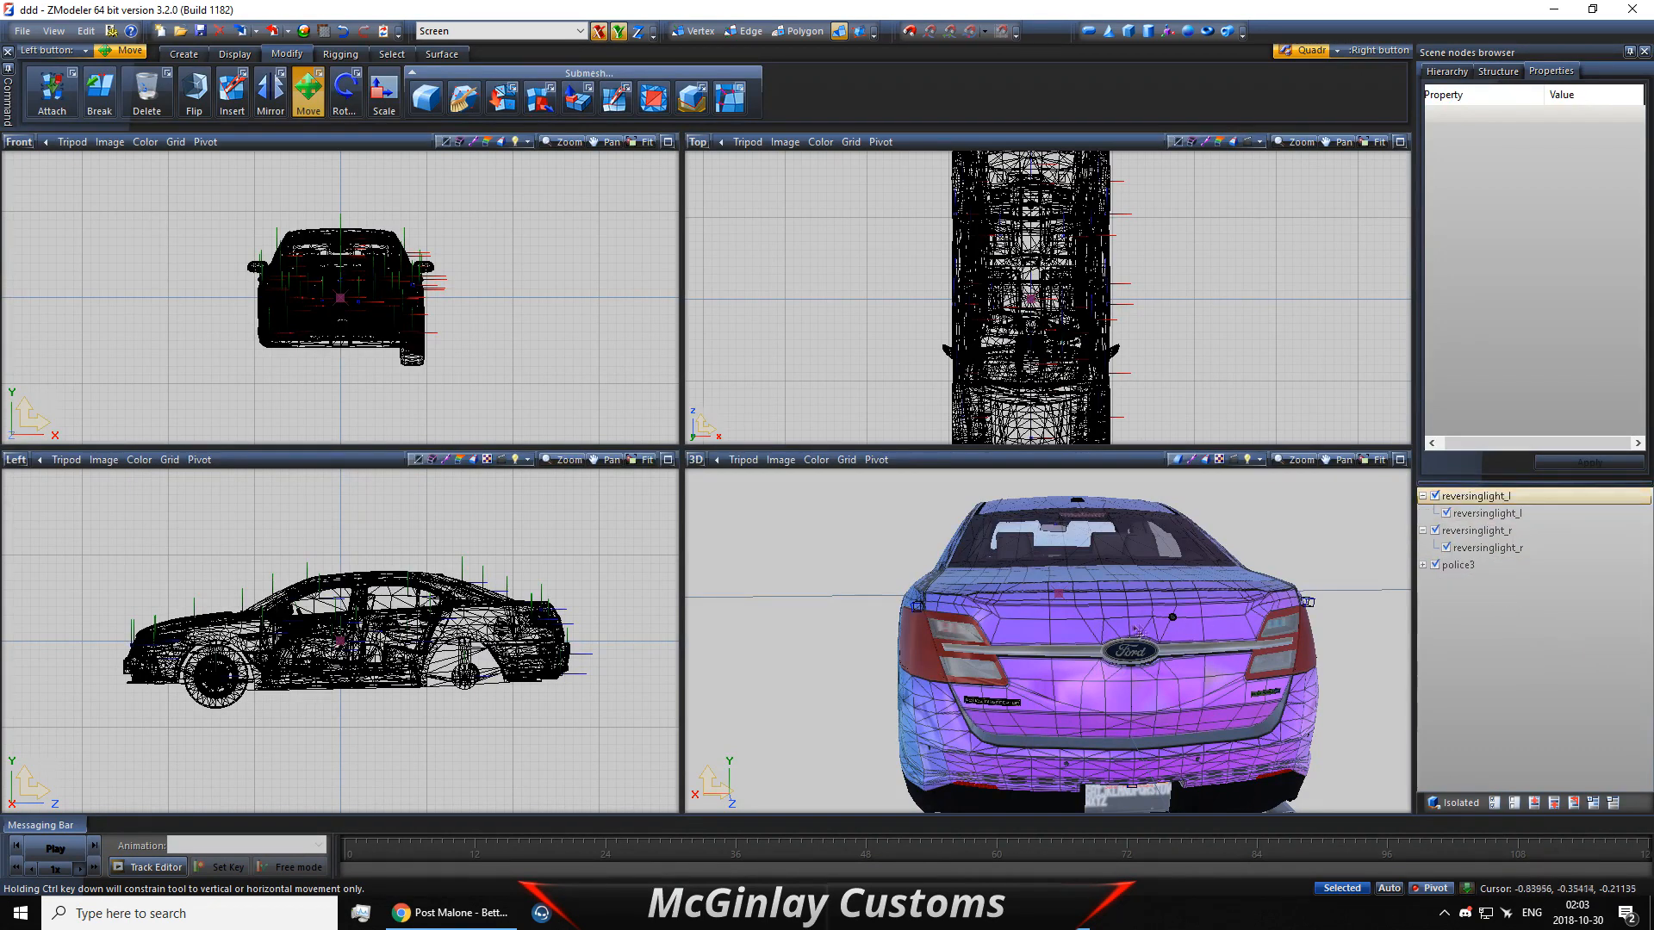
scroll(1168, 614, up, 2)
Step: Toggle the police3 car's visibility to compare the textured lens panels with the car's tail lights
click(1434, 565)
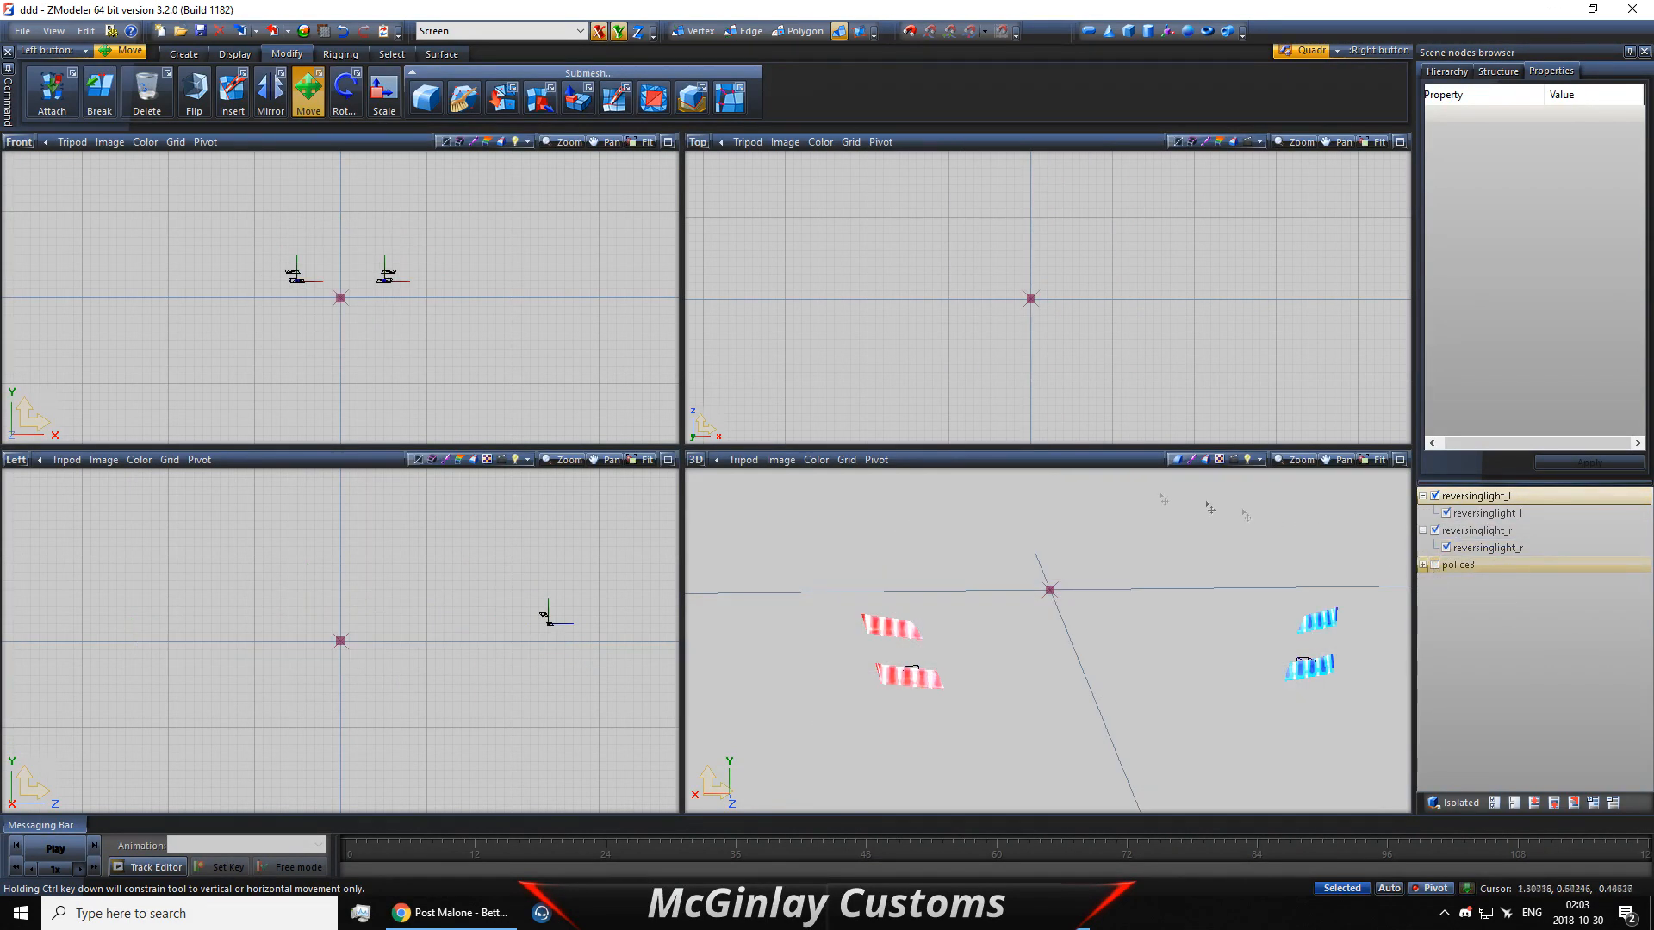
click(1433, 566)
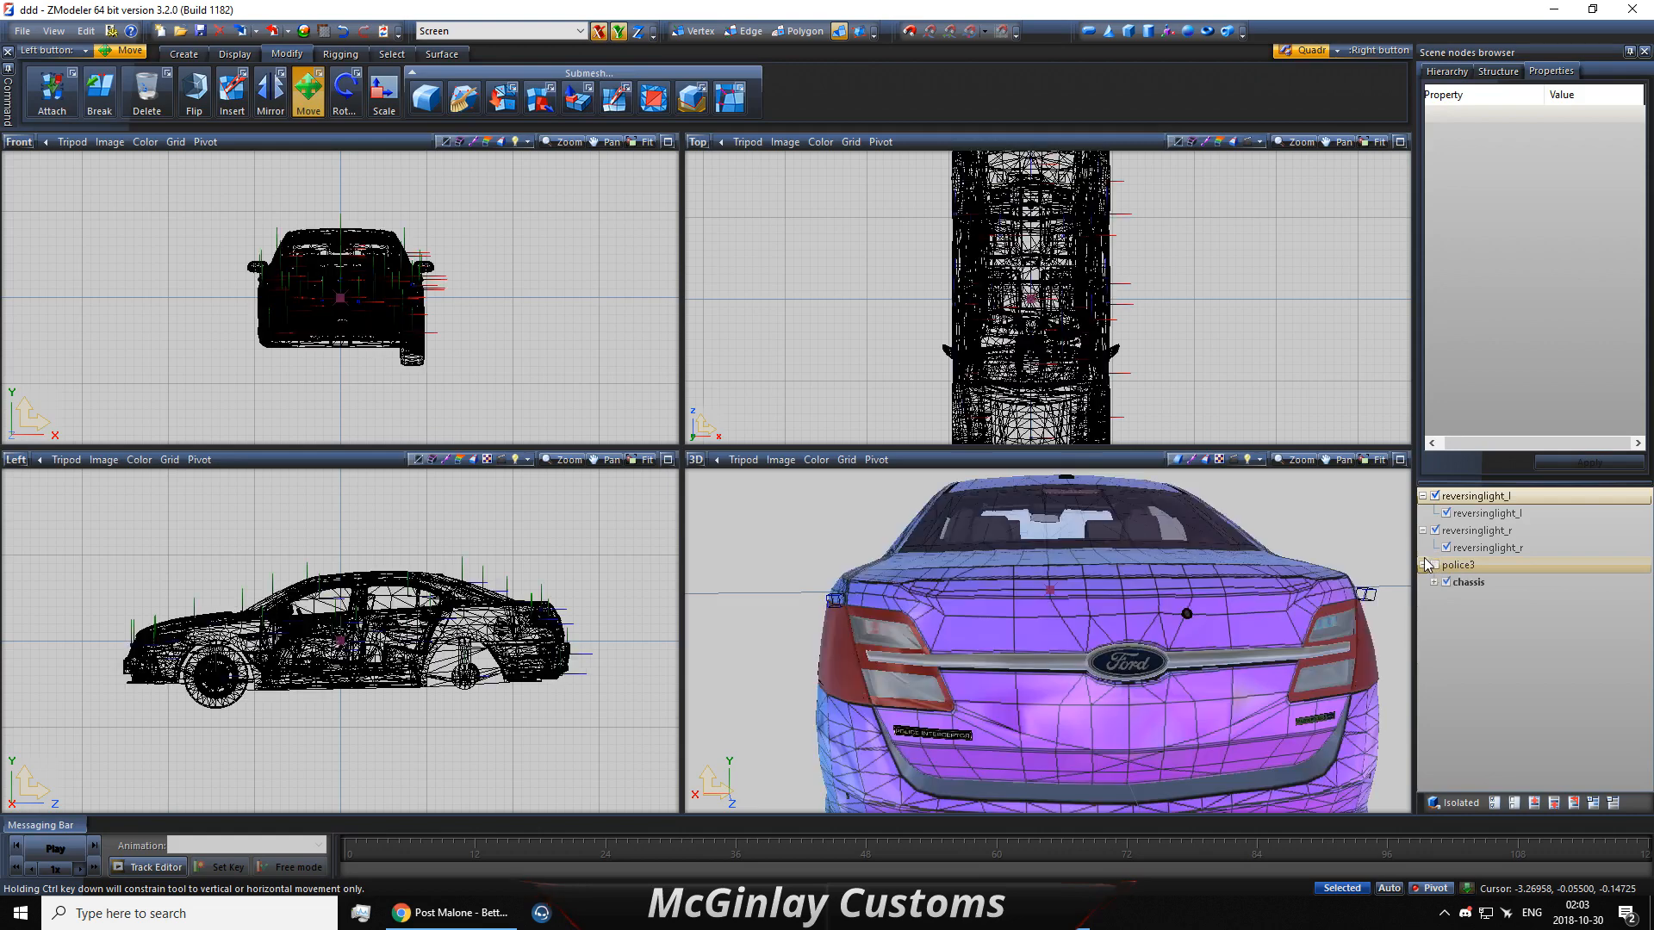
click(1434, 566)
click(1434, 565)
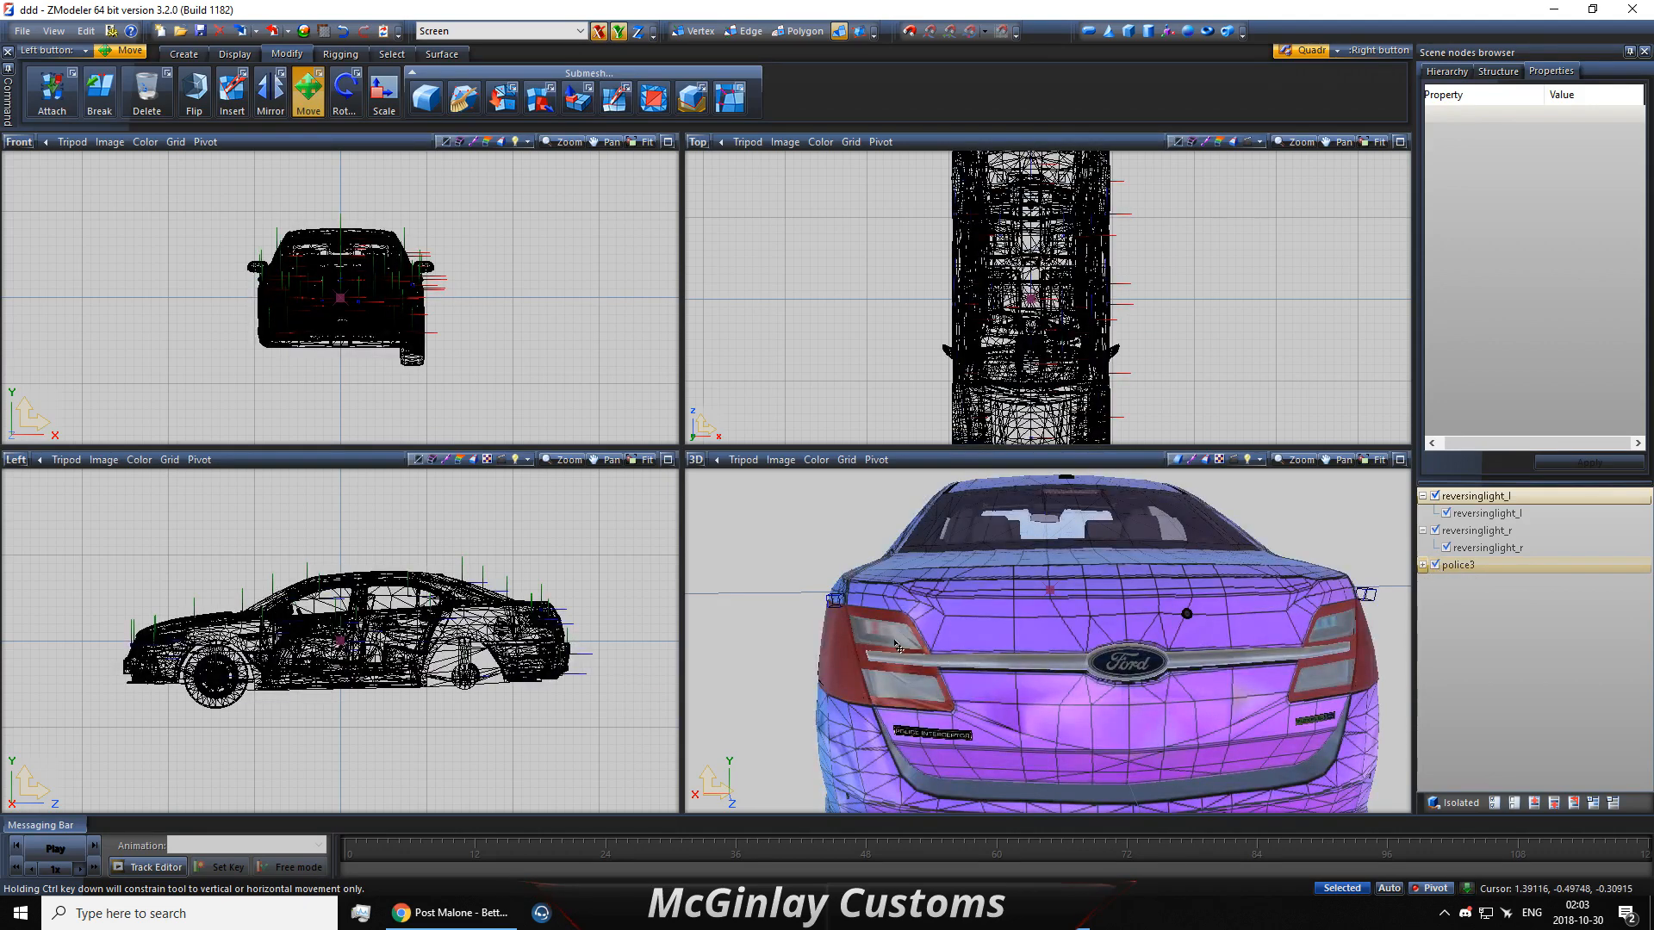
scroll(896, 646, up, 5)
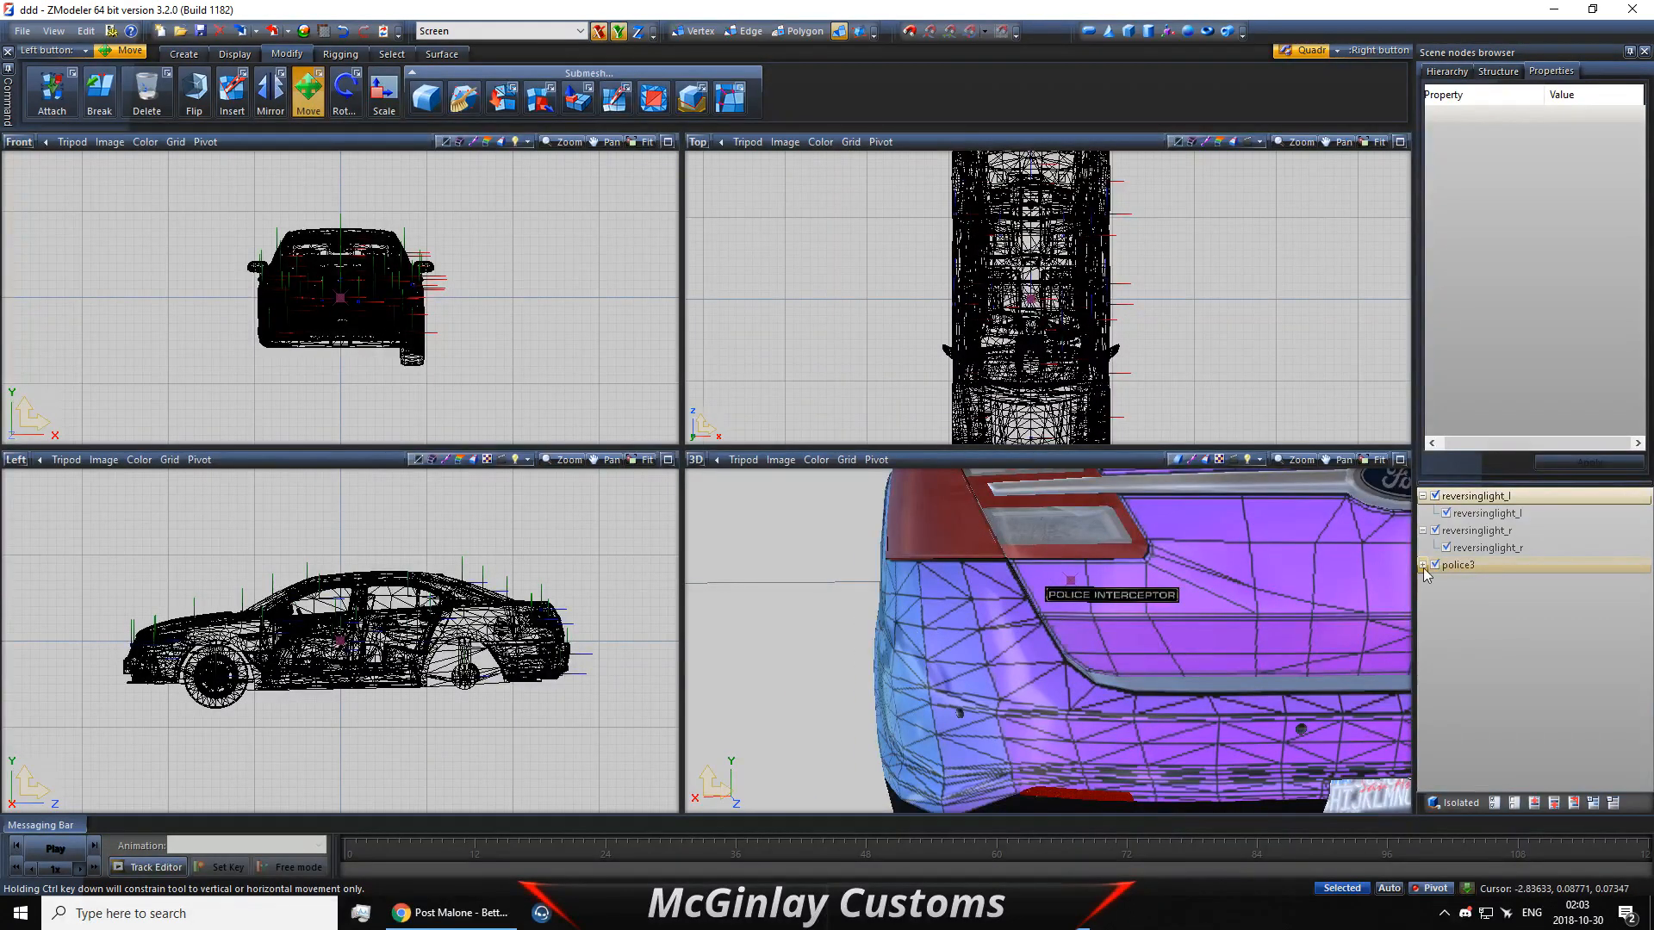
click(1432, 567)
scroll(1069, 360, down, 3)
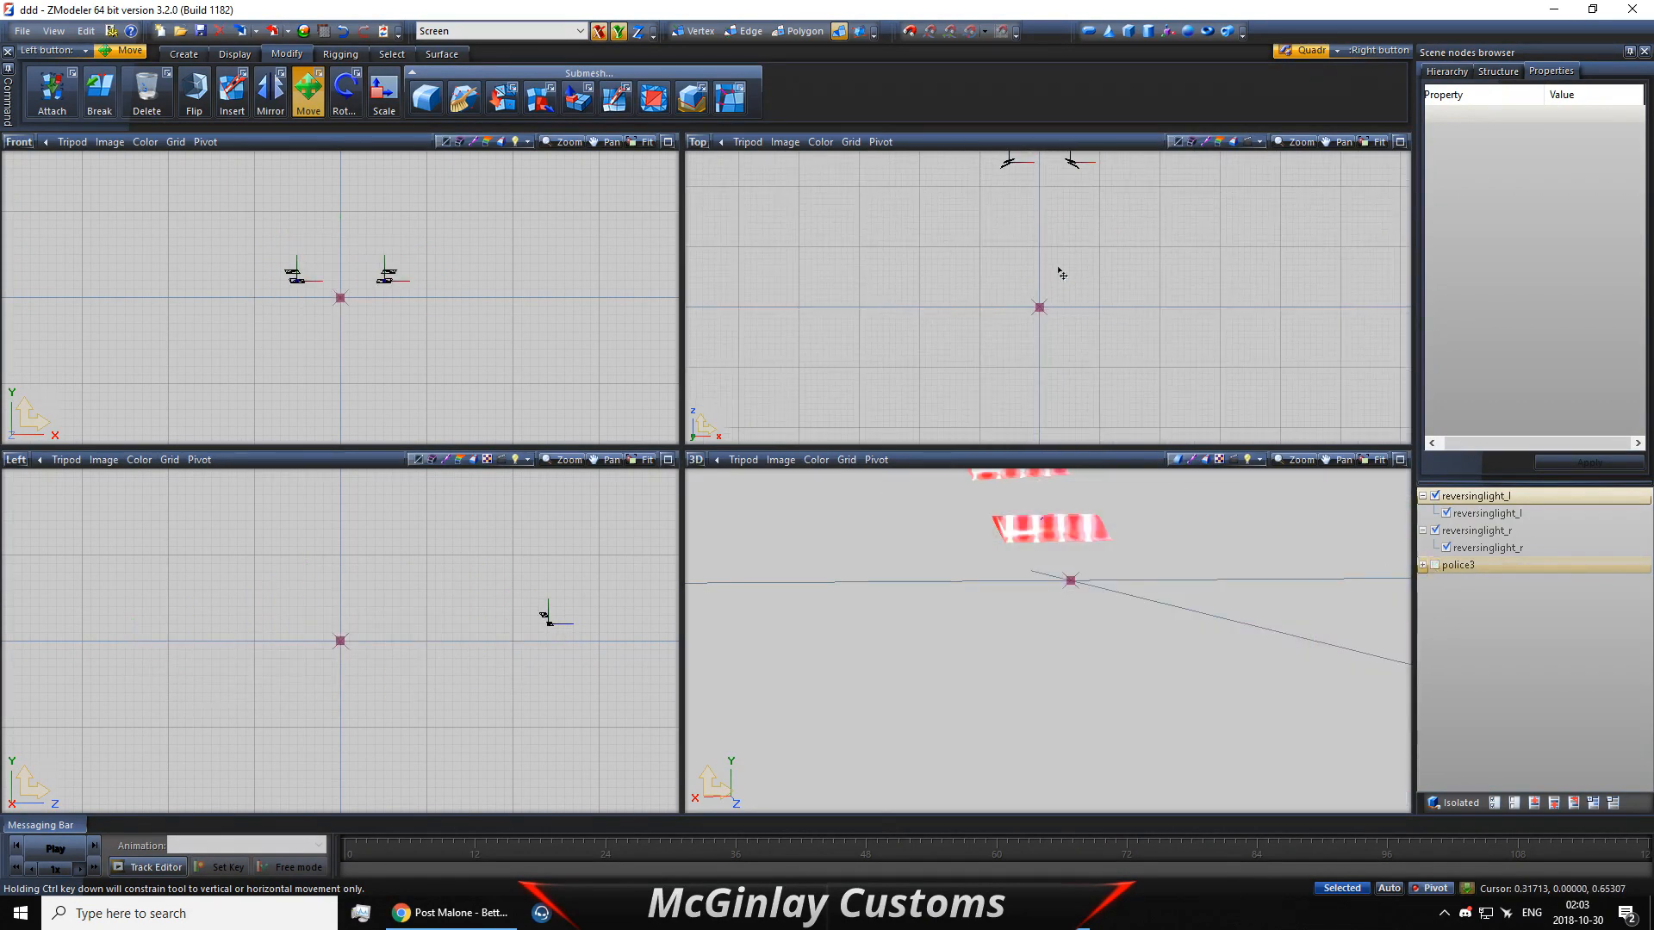
Step: Select both reversing lights in the Top view and restrict movement to the Y axis
middle_drag(1060, 269, 1070, 403)
drag(943, 263, 1165, 320)
scroll(1082, 325, up, 3)
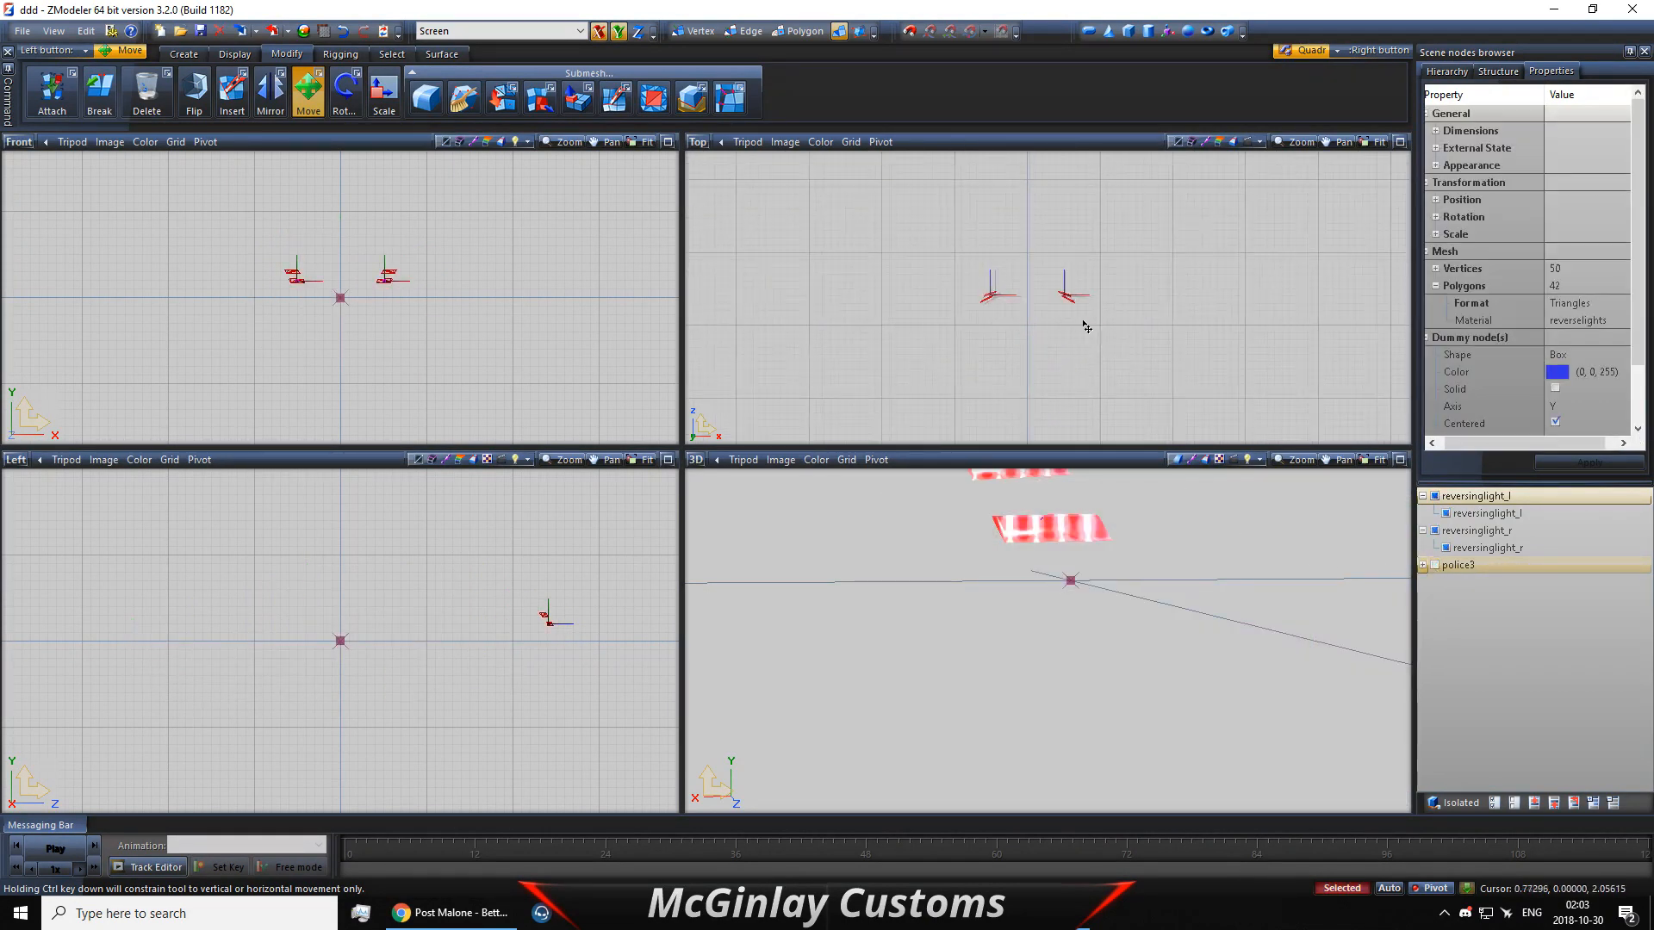
click(599, 31)
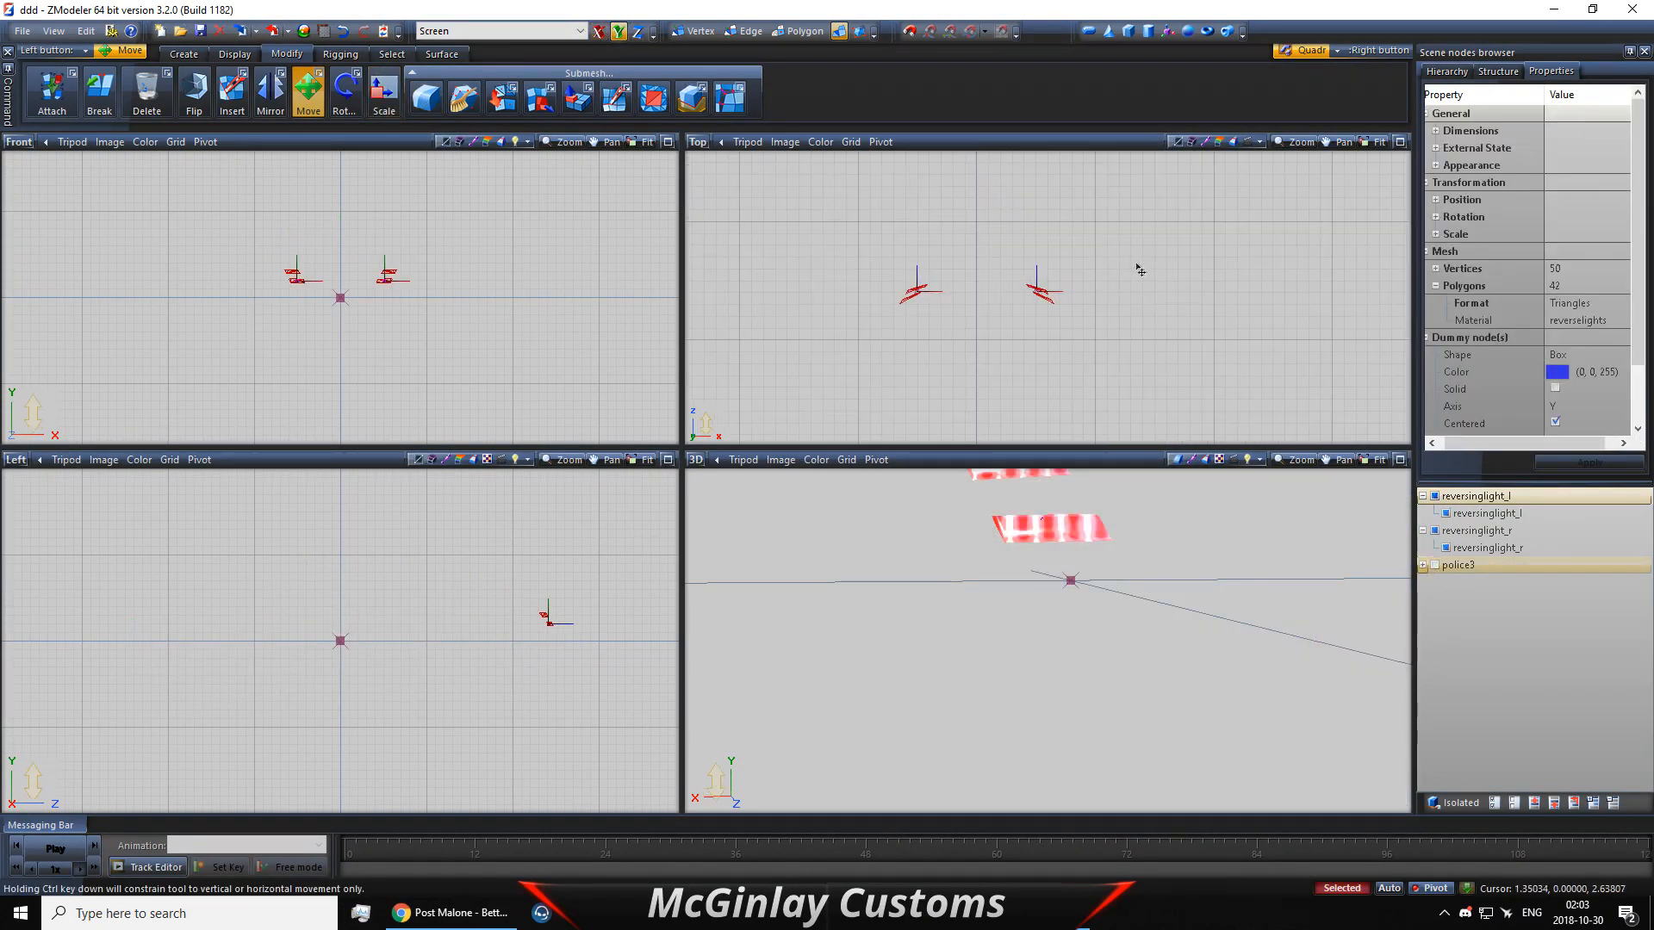
scroll(1077, 260, up, 4)
scroll(1006, 314, up, 2)
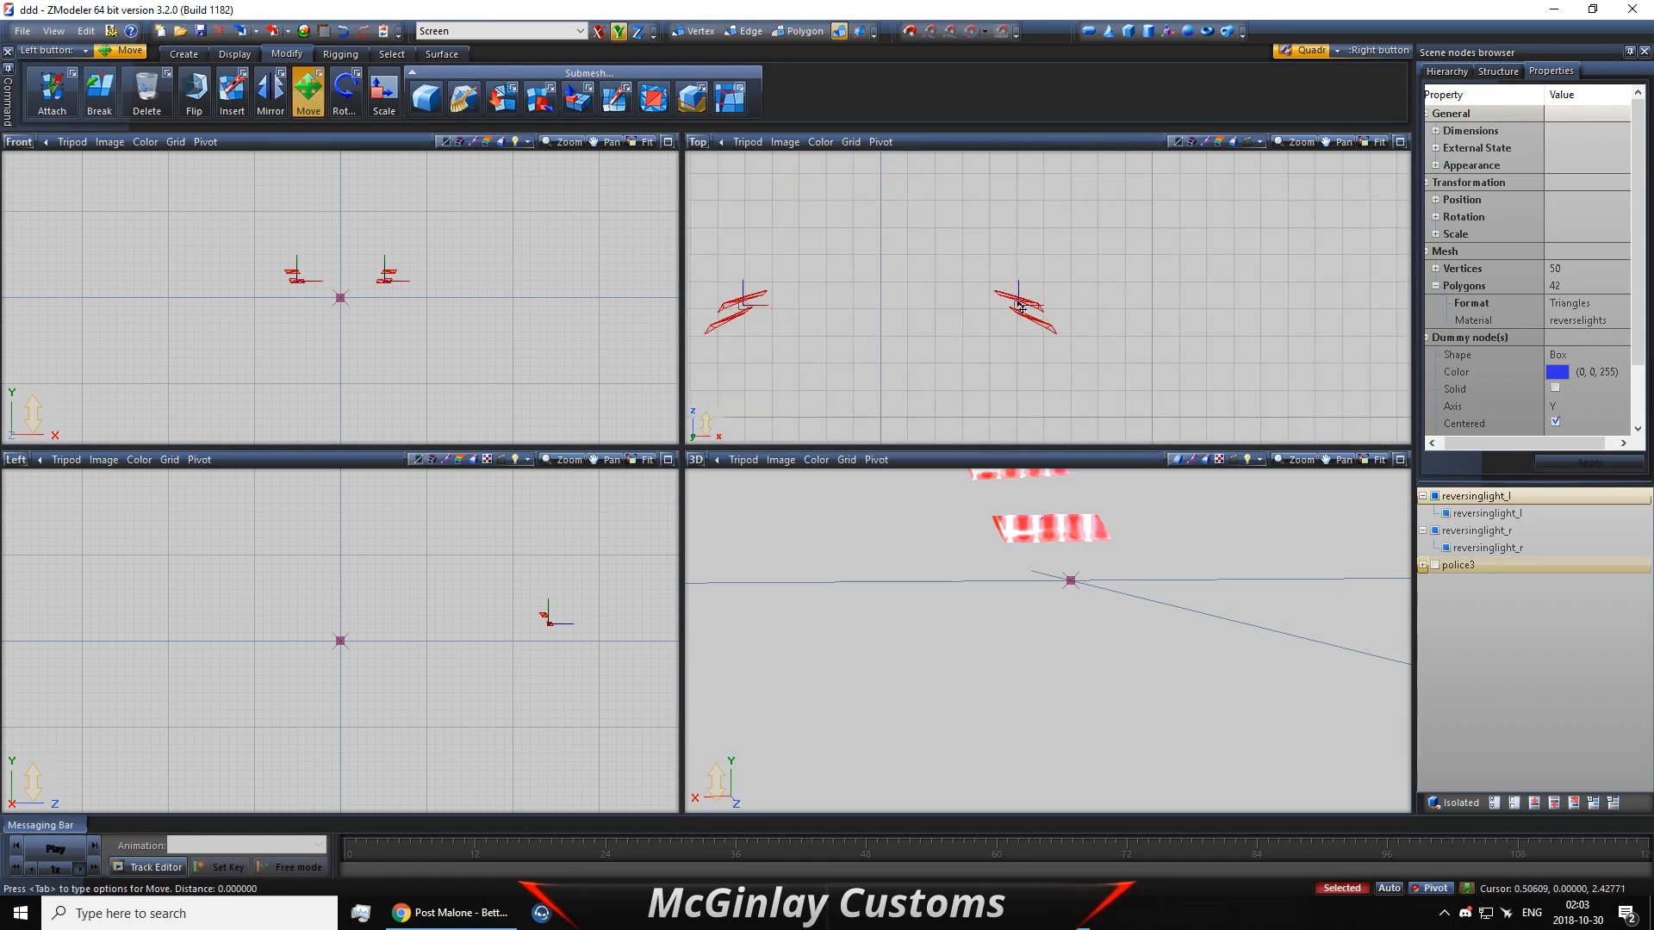
Step: Show police3 to examine the rear lights from several angles, and hide it again to inspect the lens panels alone
click(1434, 565)
scroll(1164, 569, down, 6)
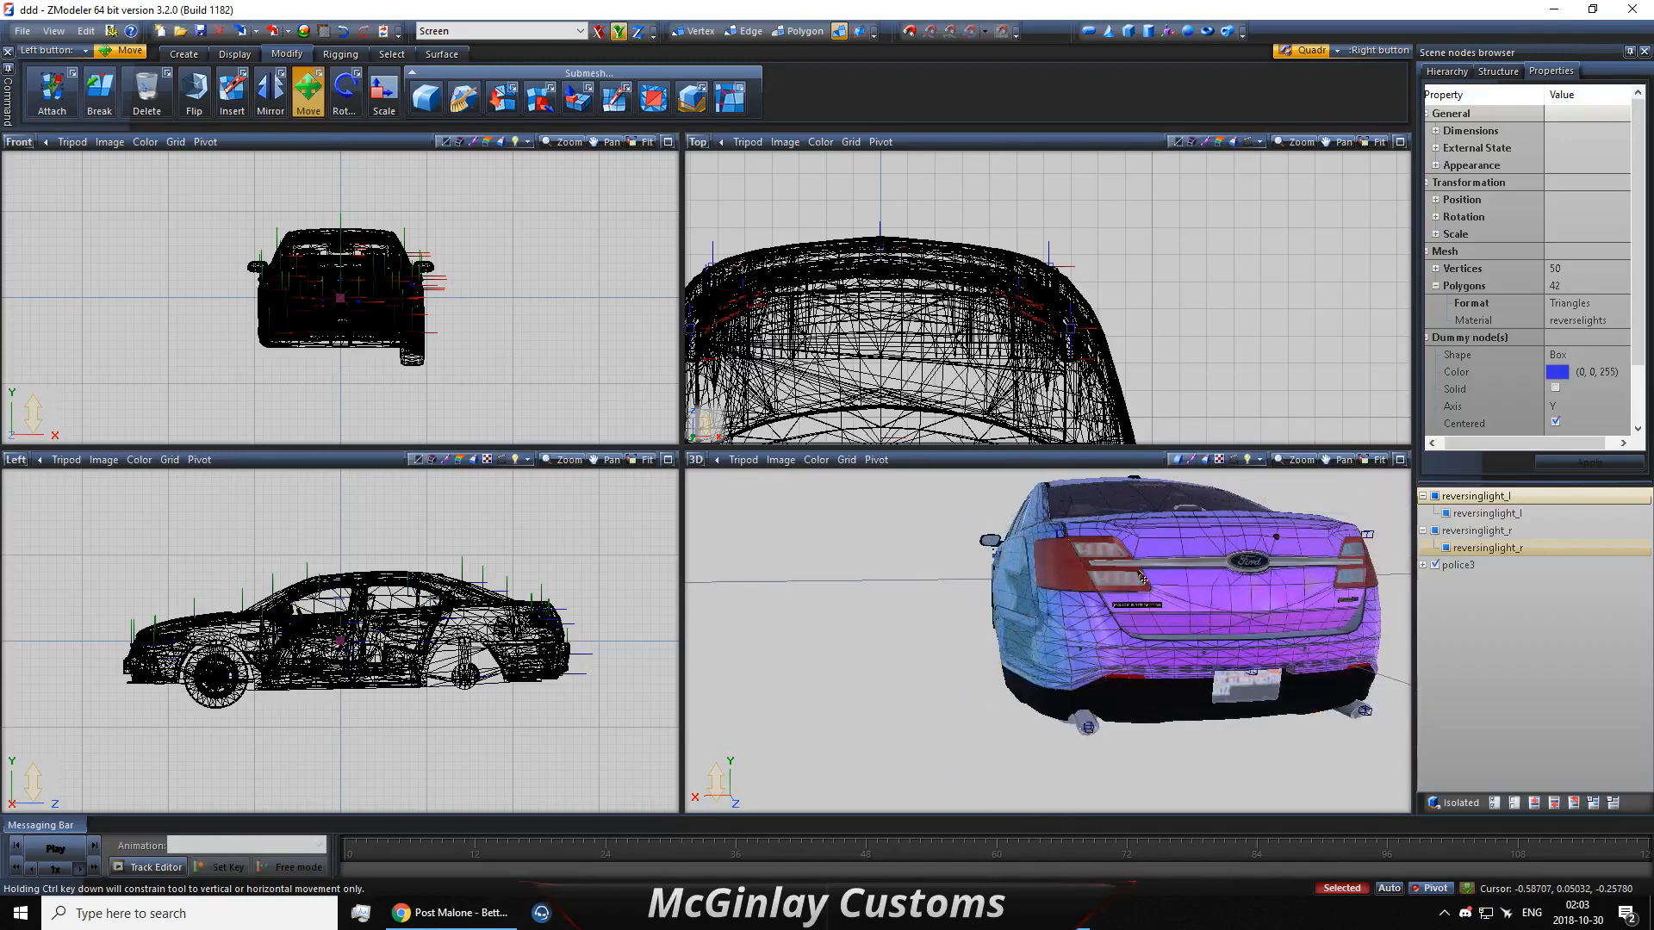
mouse_move(1131, 578)
middle_down()
mouse_move(1076, 578)
mouse_move(1118, 576)
middle_up()
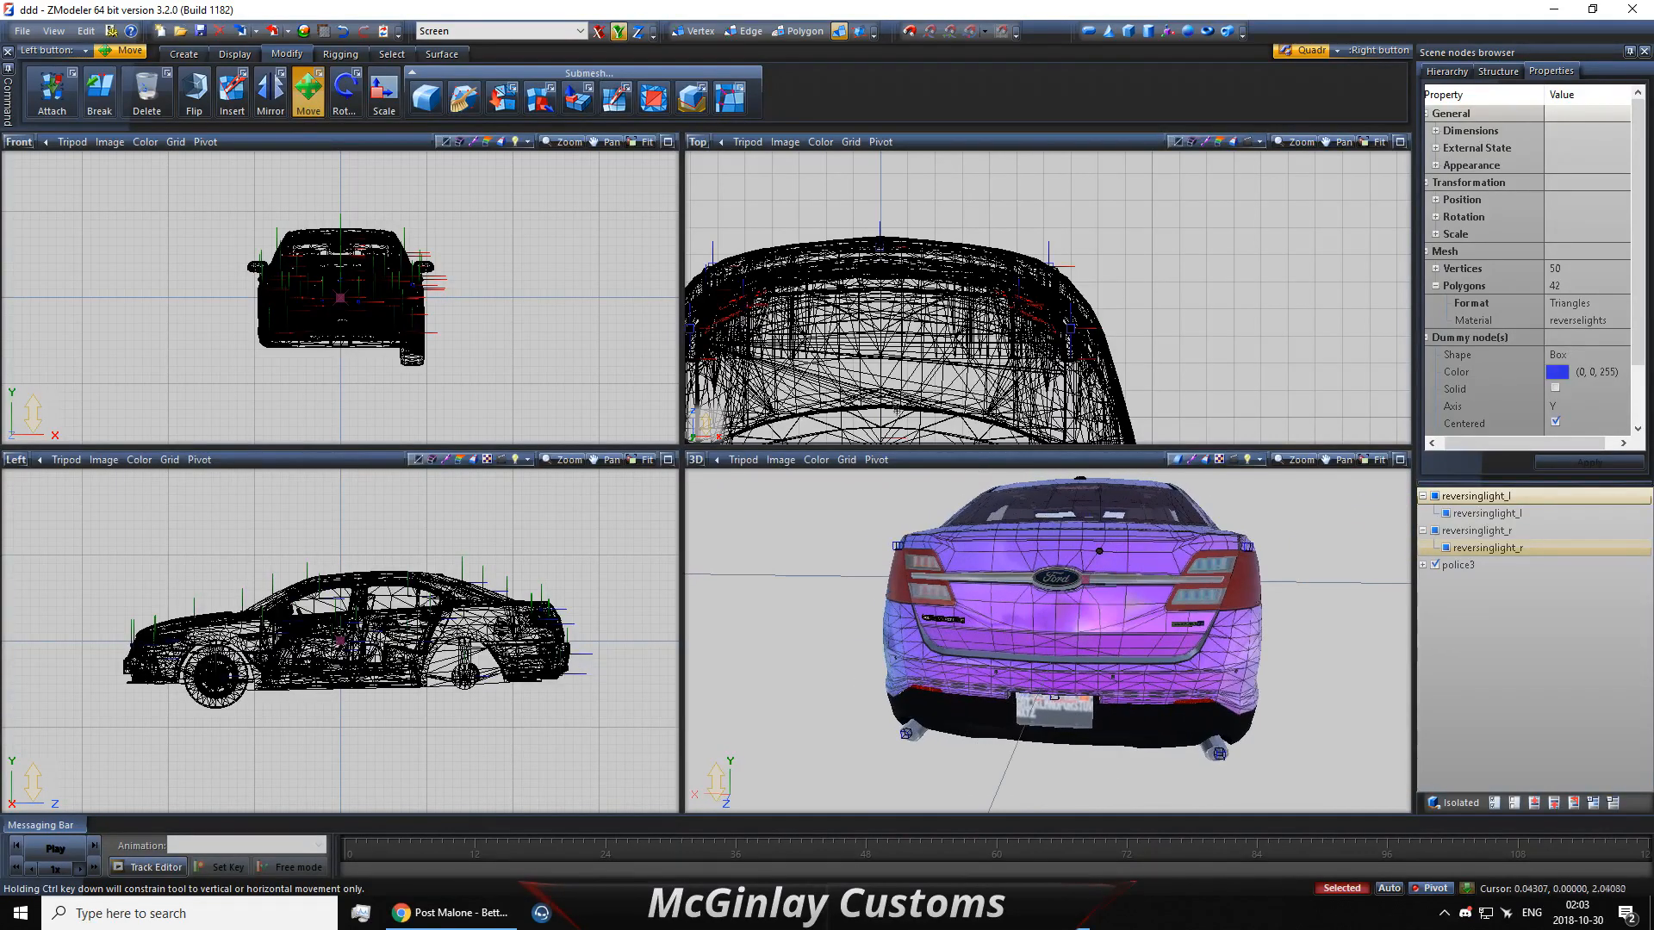
scroll(982, 312, down, 2)
scroll(982, 313, down, 1)
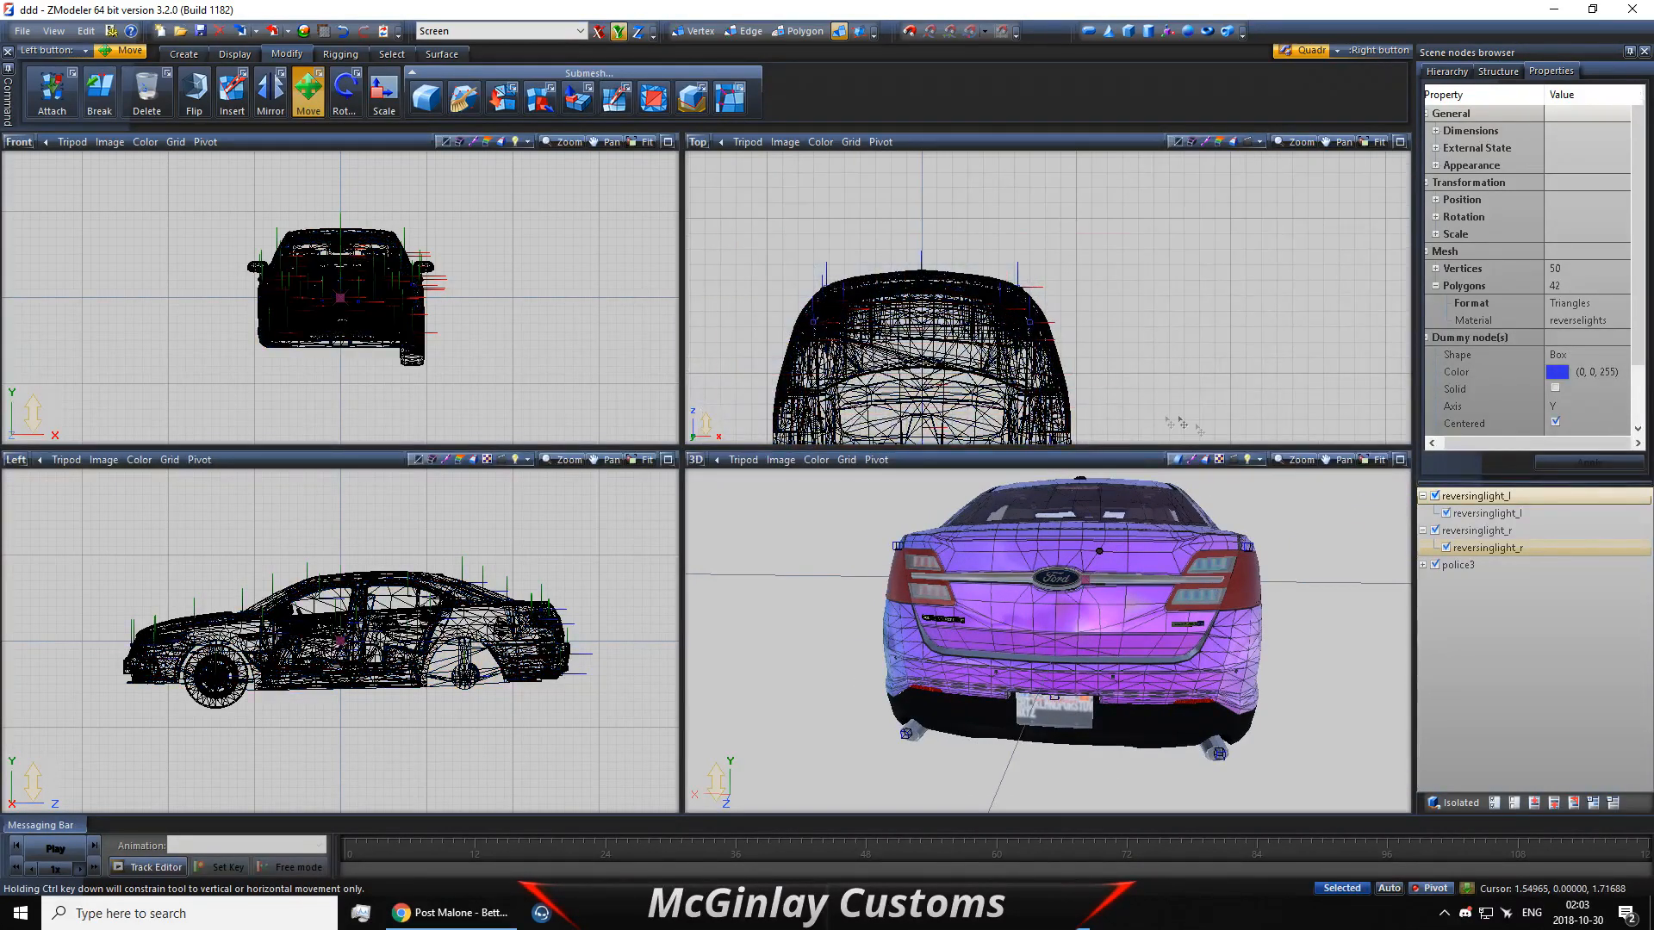
click(1447, 565)
click(1435, 565)
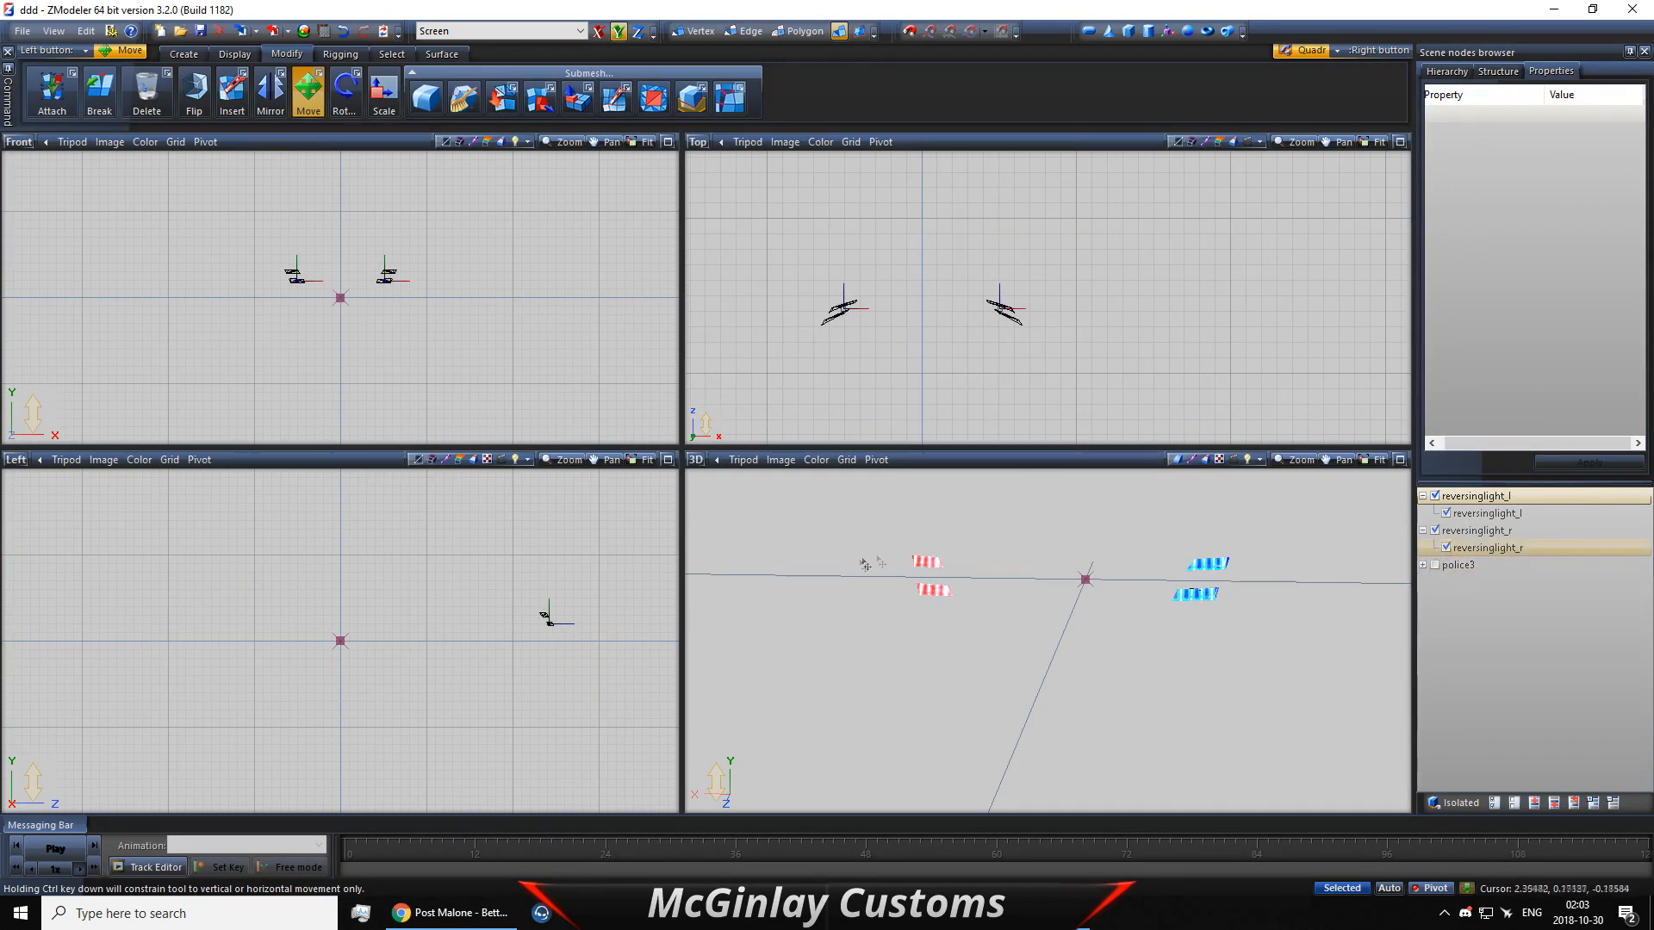
middle_drag(1053, 596, 1041, 594)
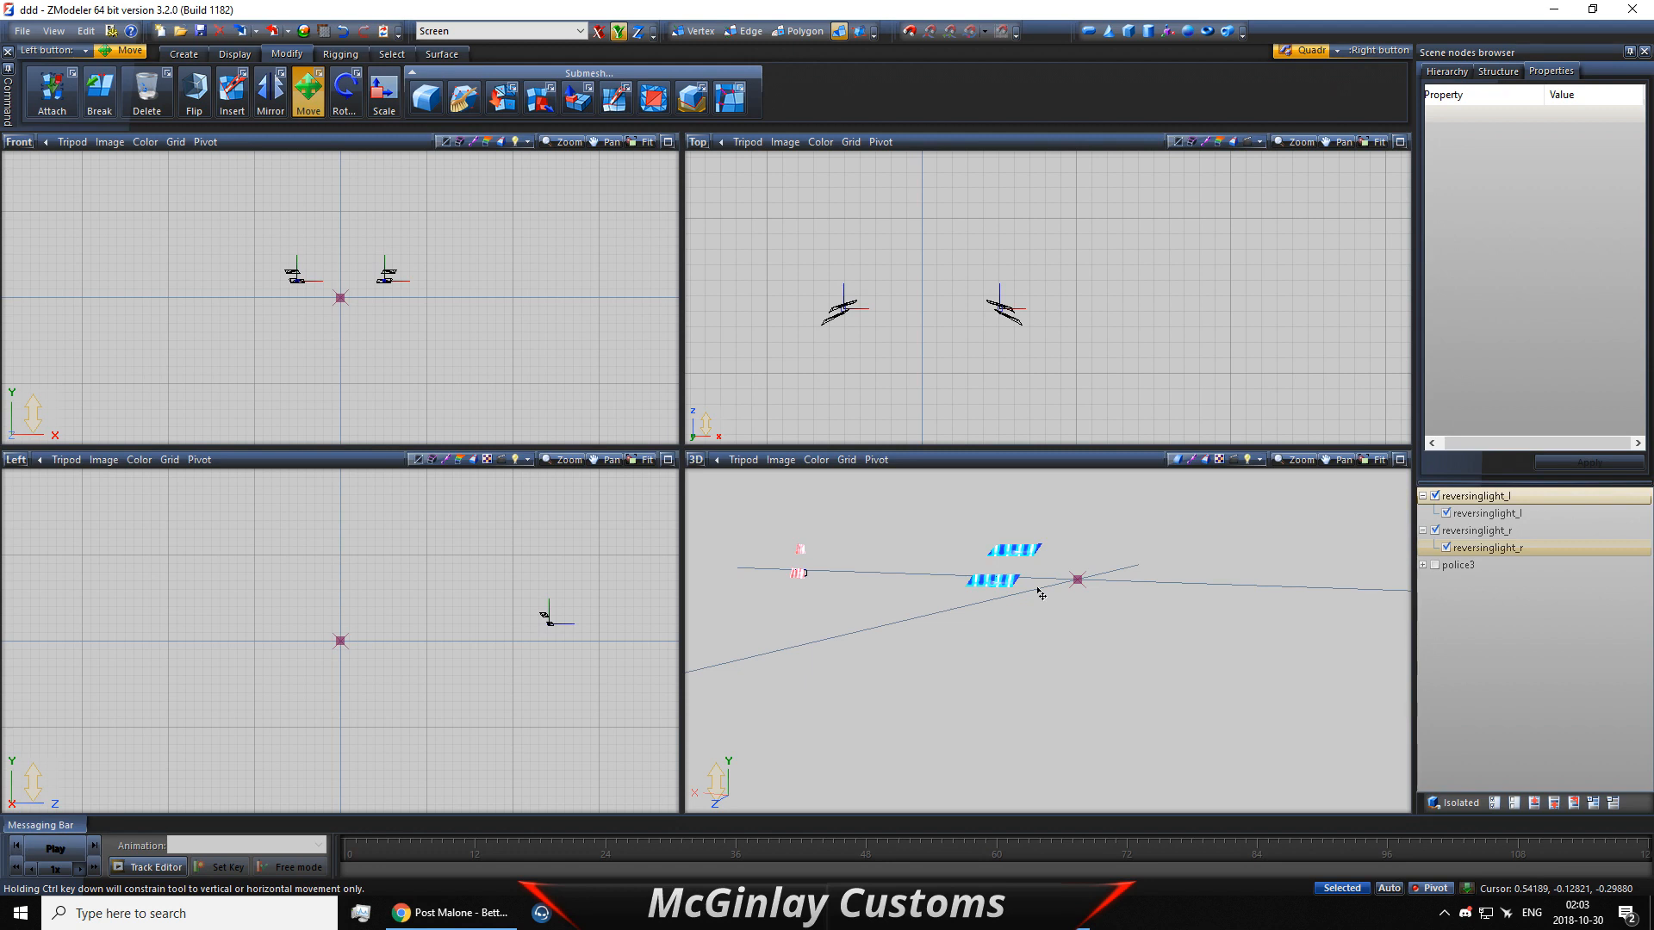
Step: Hide the reversinglight_l and reversinglight_r dummies, select both lens meshes in the Front view and display them at vertex level
click(1435, 530)
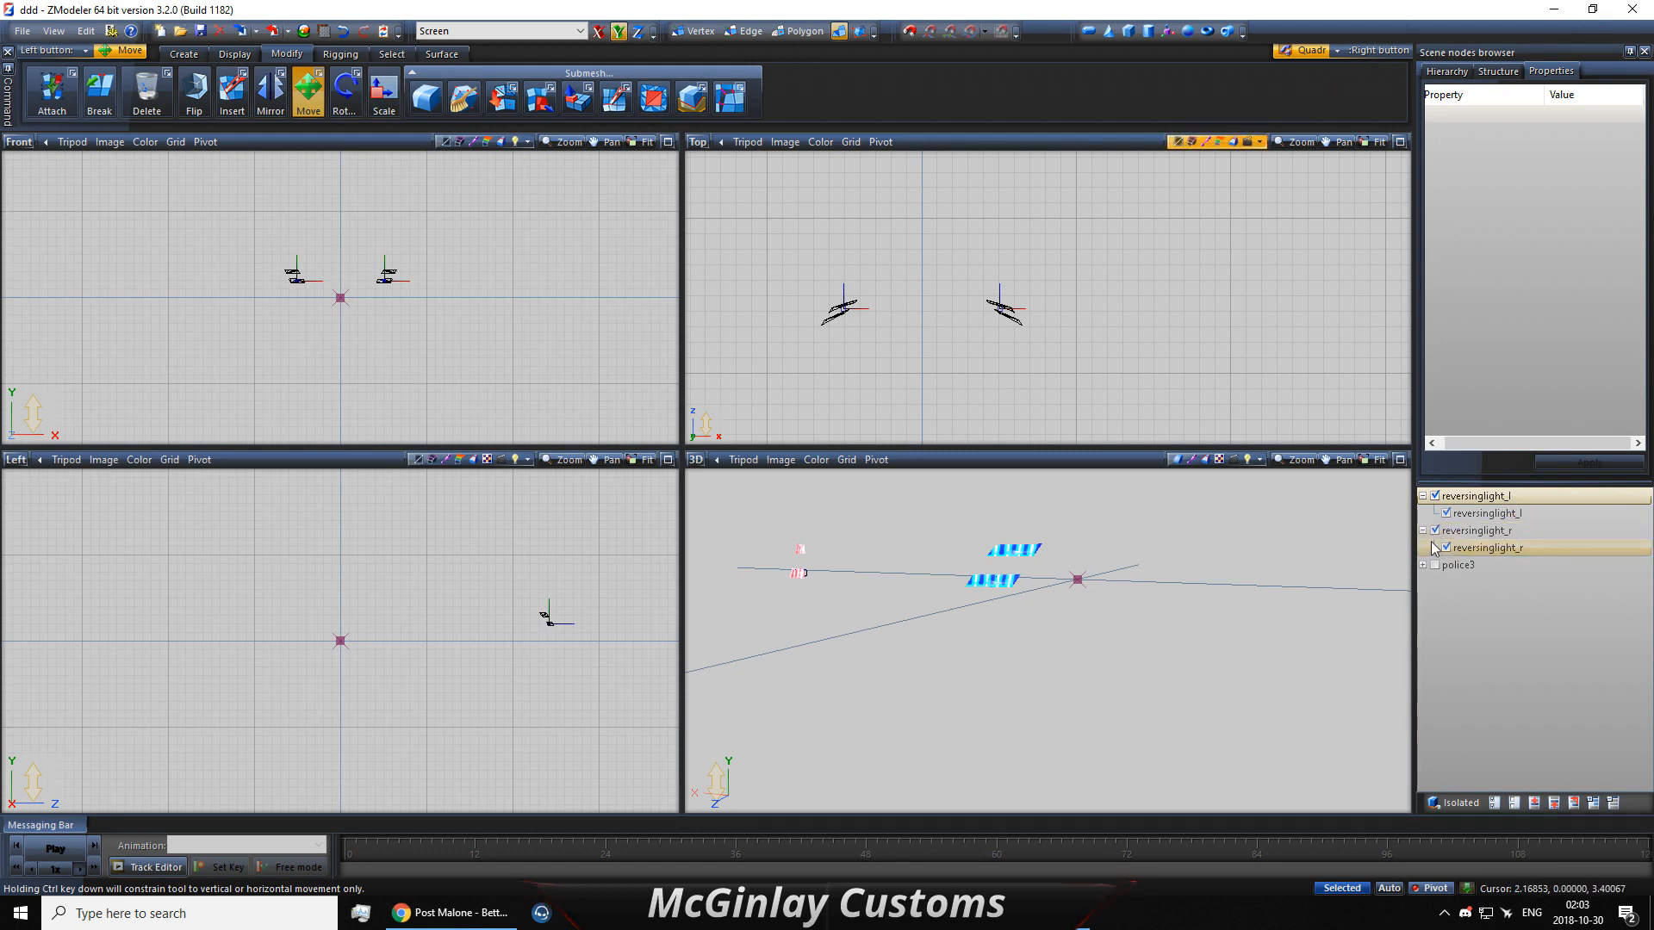
click(1435, 496)
drag(197, 214, 513, 338)
click(694, 31)
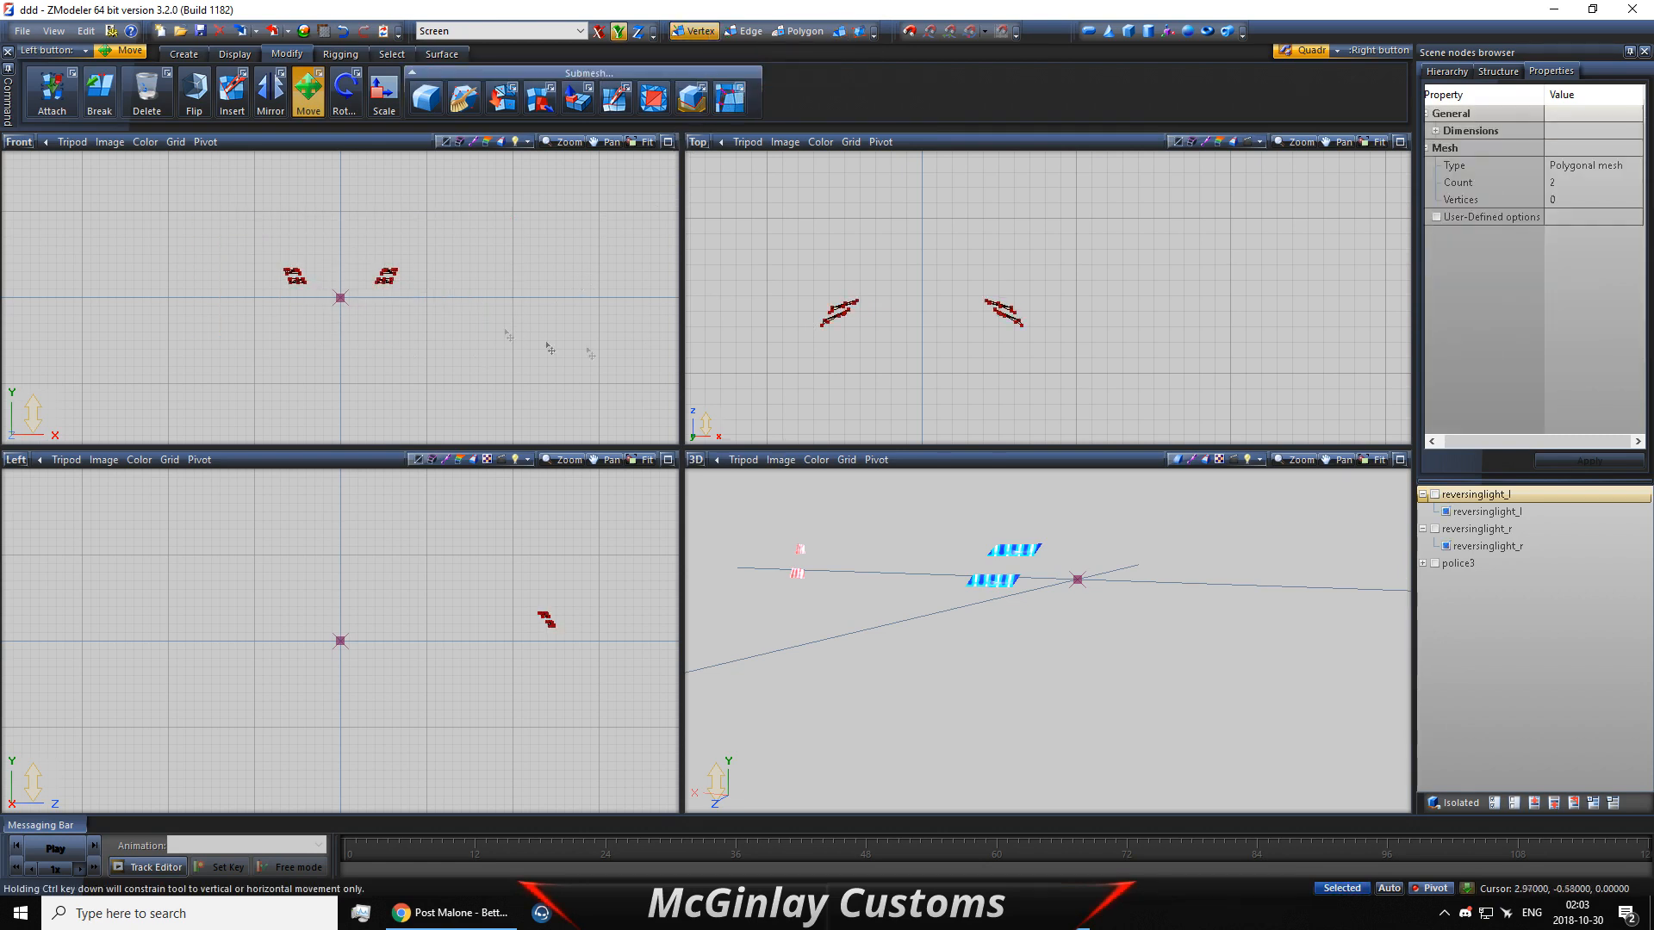
scroll(377, 265, up, 5)
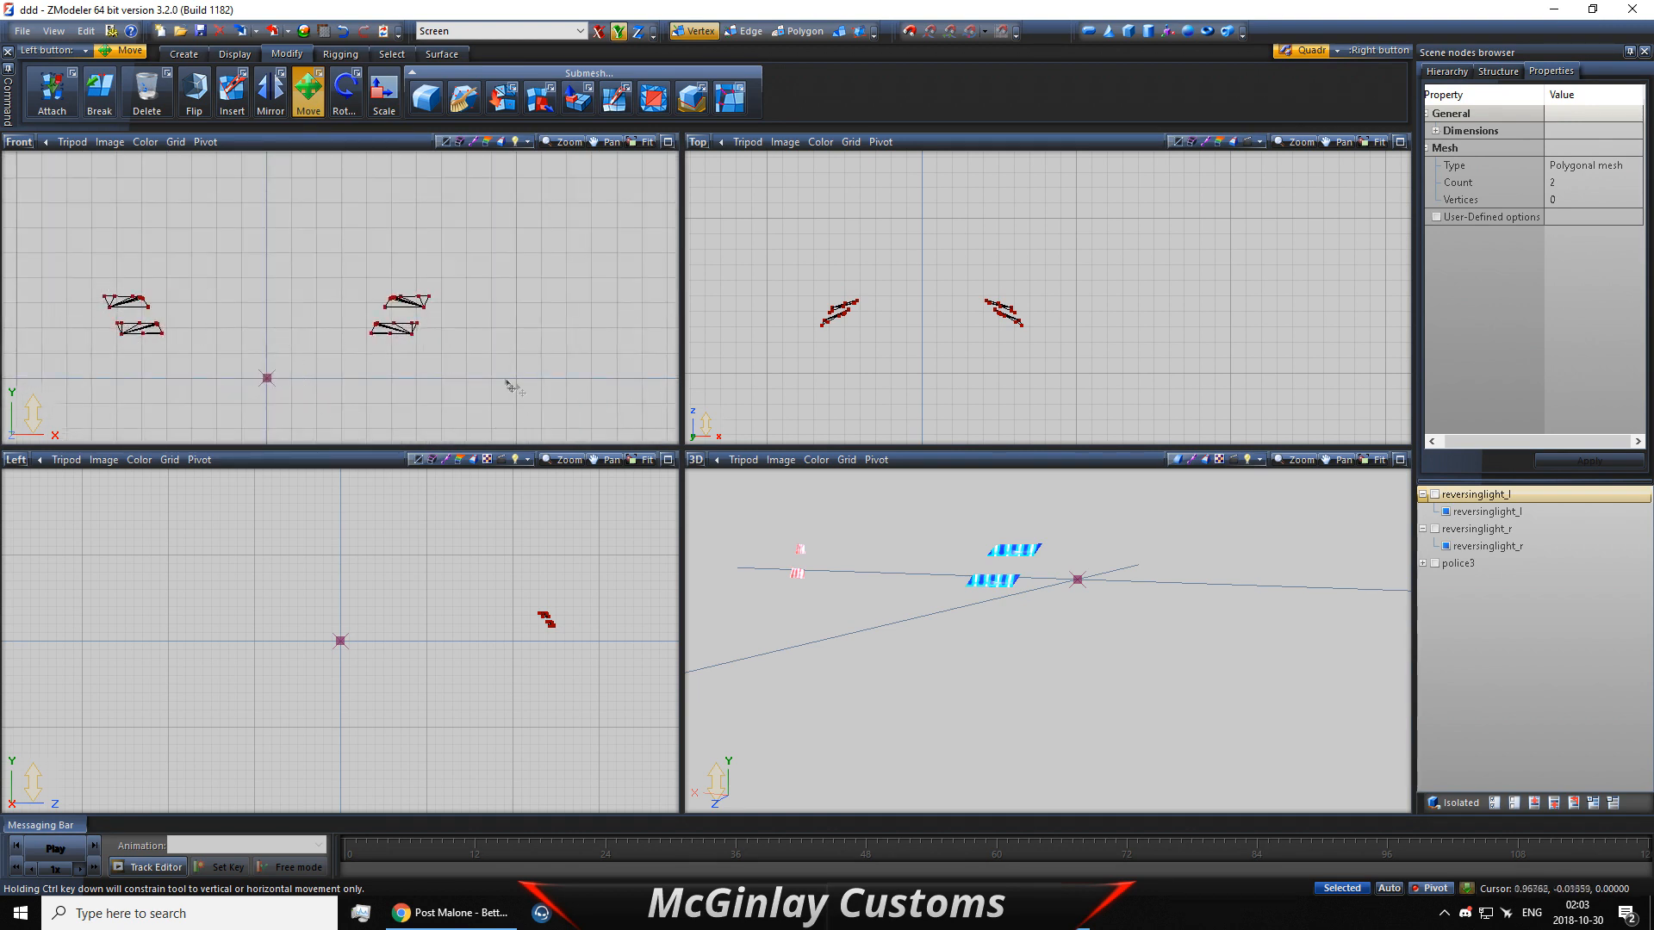
Step: Select all vertices of both lens meshes, set their external state ID to 0 and apply the change
drag(625, 409, 39, 222)
key(n)
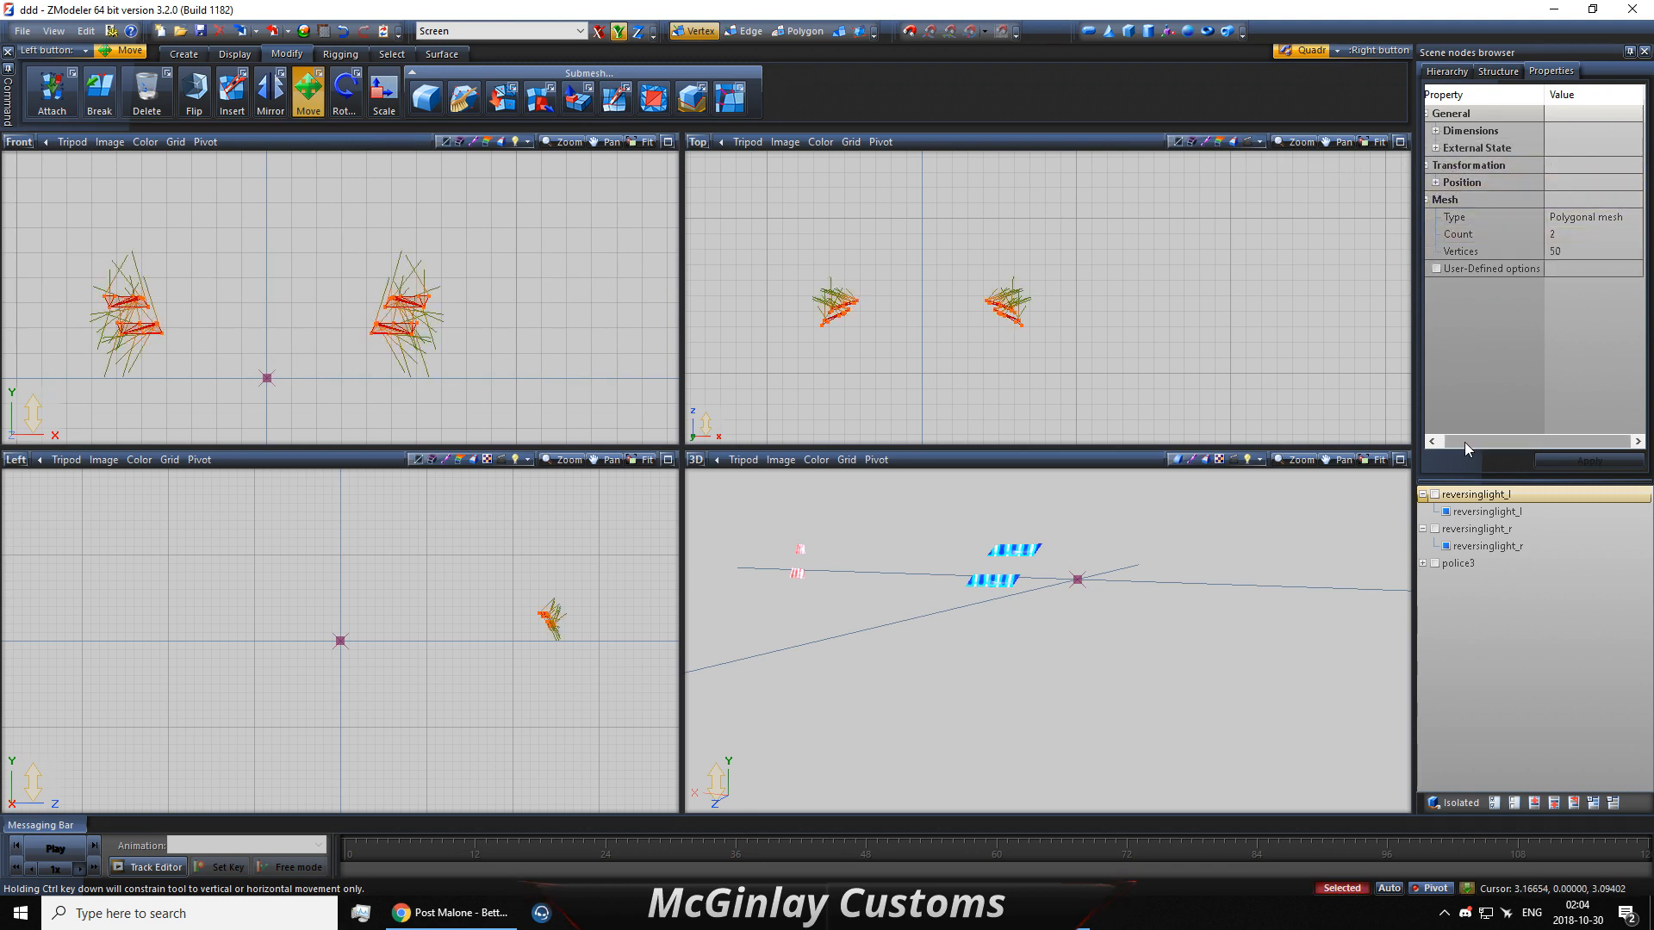
click(1480, 72)
click(1550, 72)
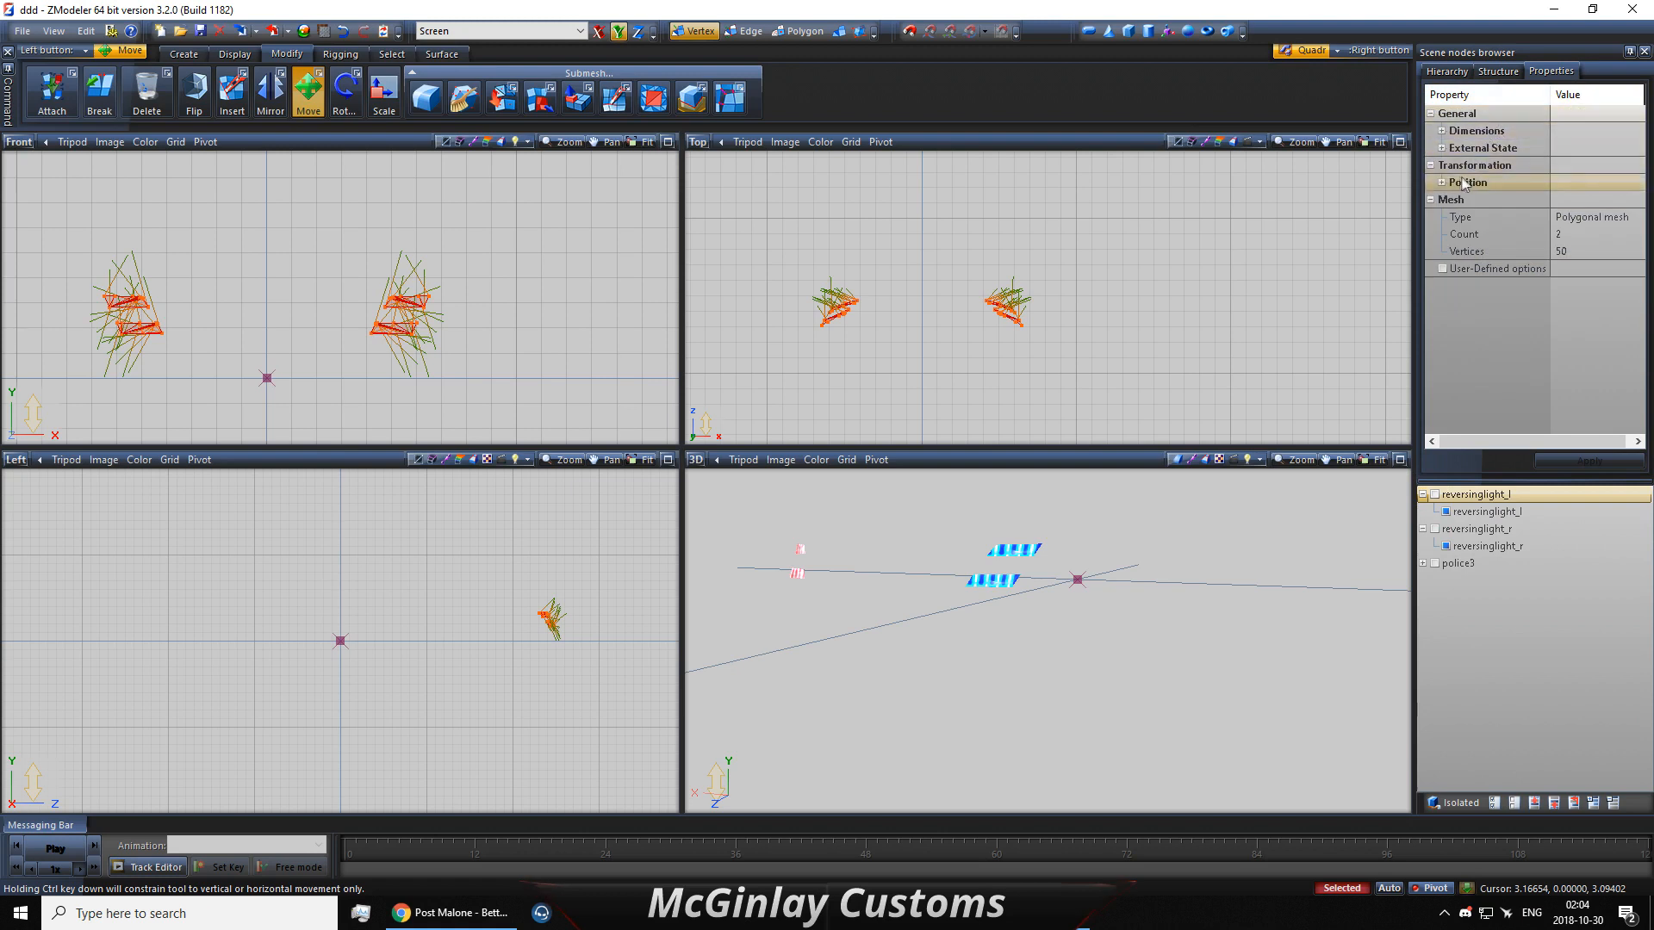
click(1441, 148)
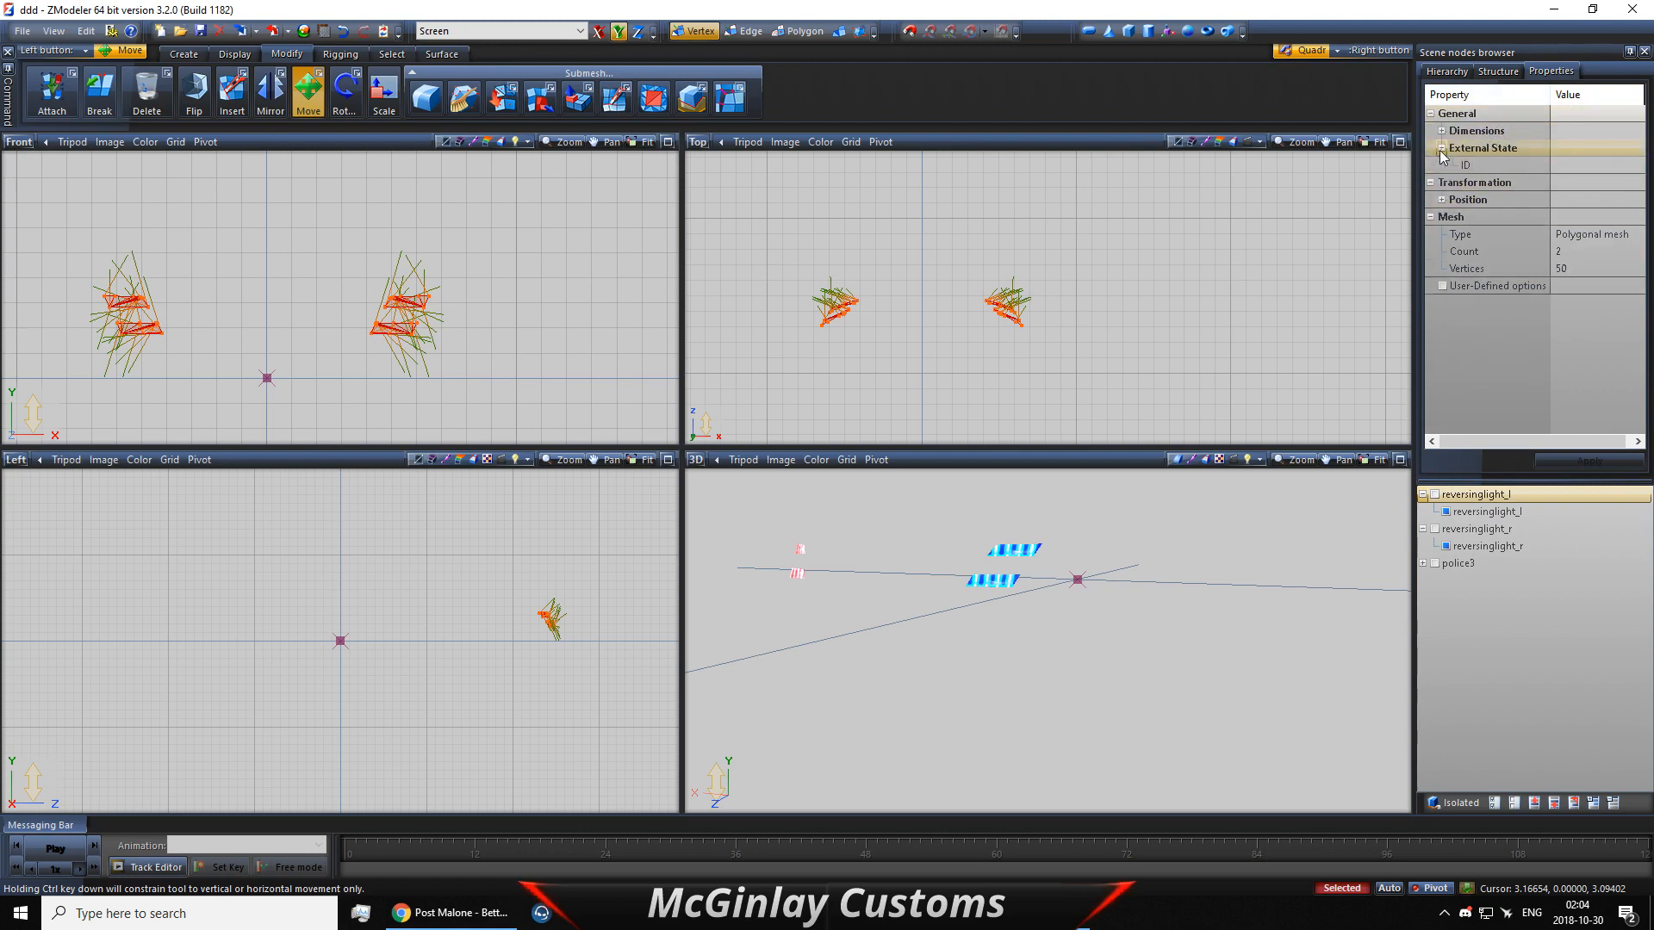
click(1507, 162)
click(1574, 164)
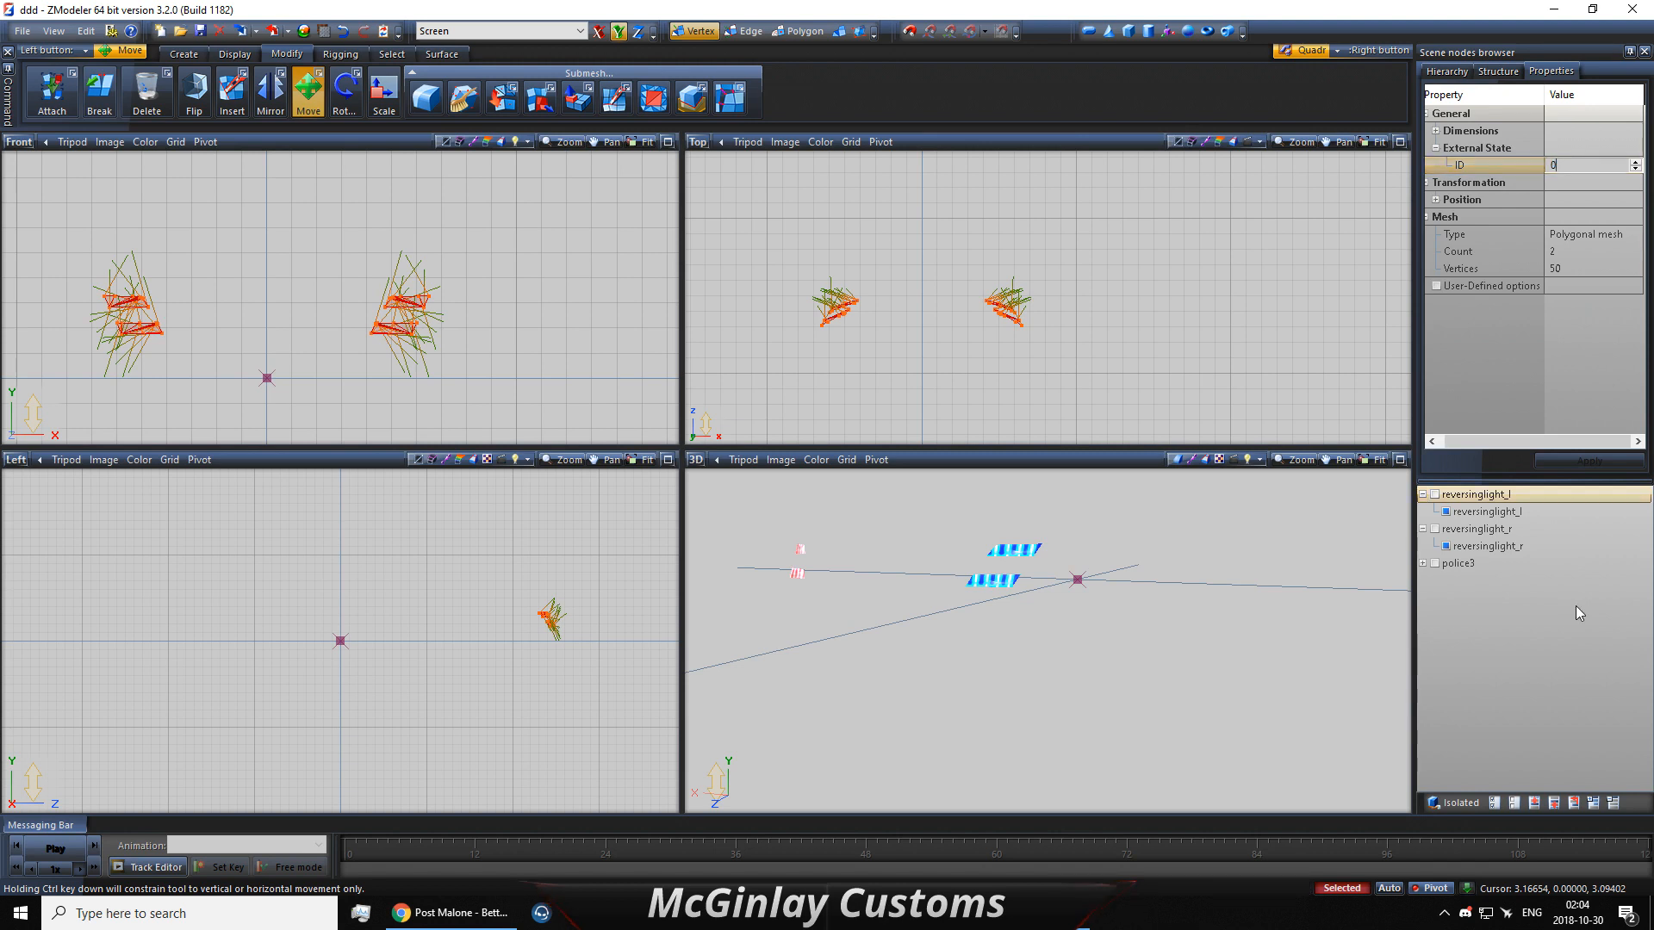
click(1573, 110)
click(1583, 166)
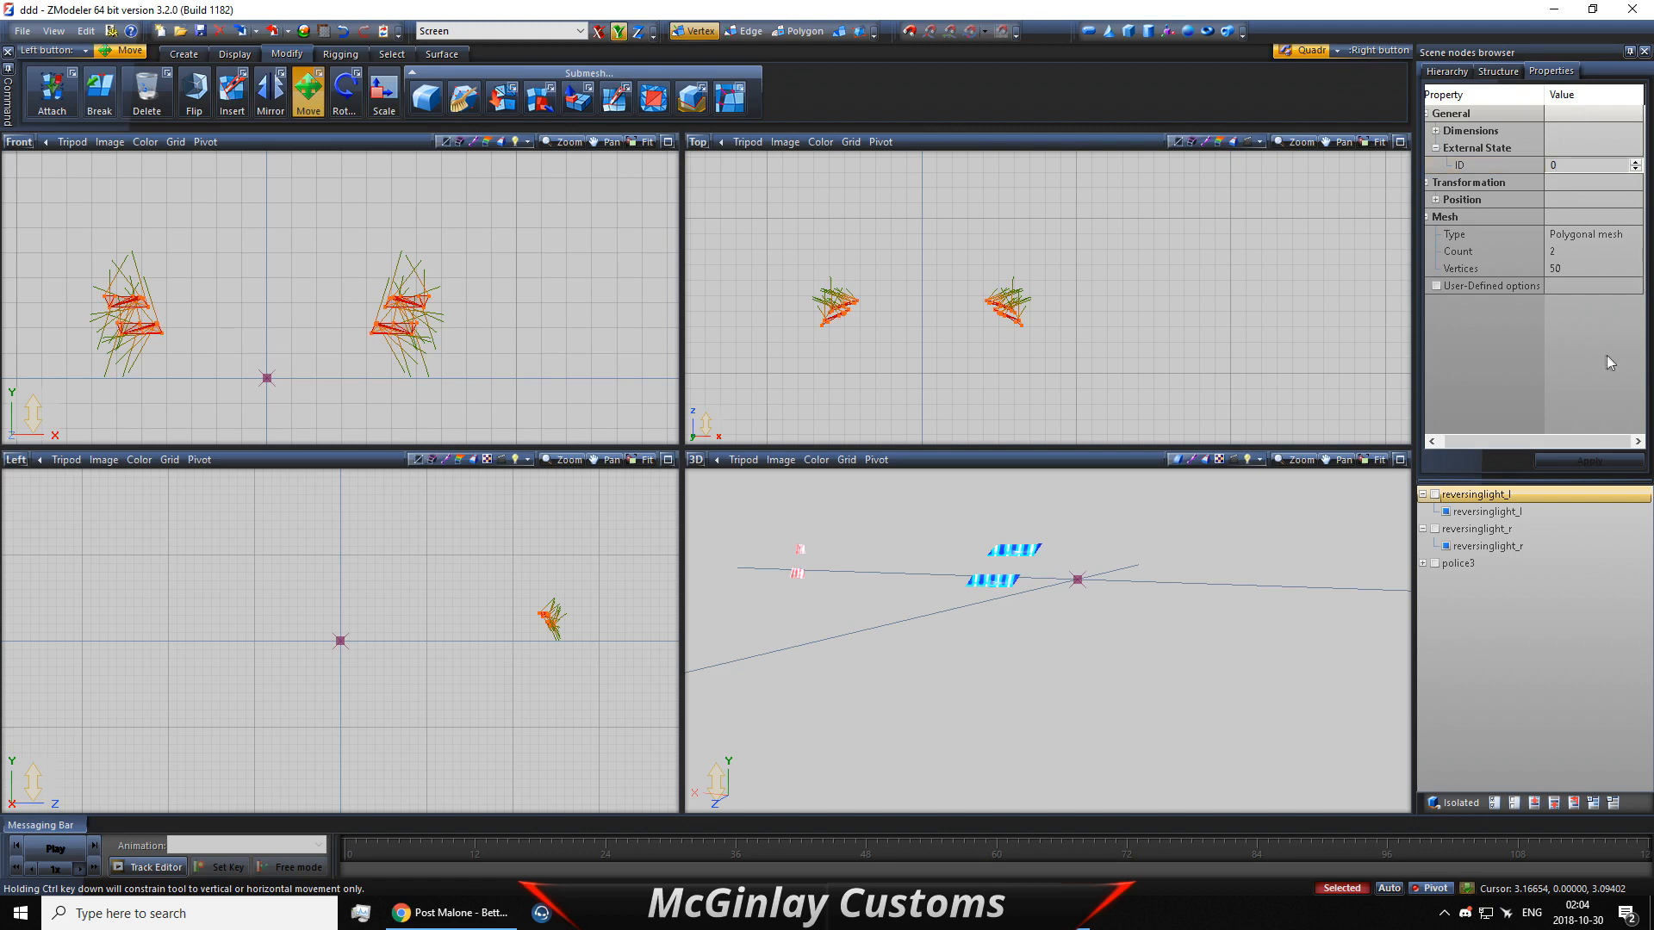
click(1578, 361)
click(1612, 467)
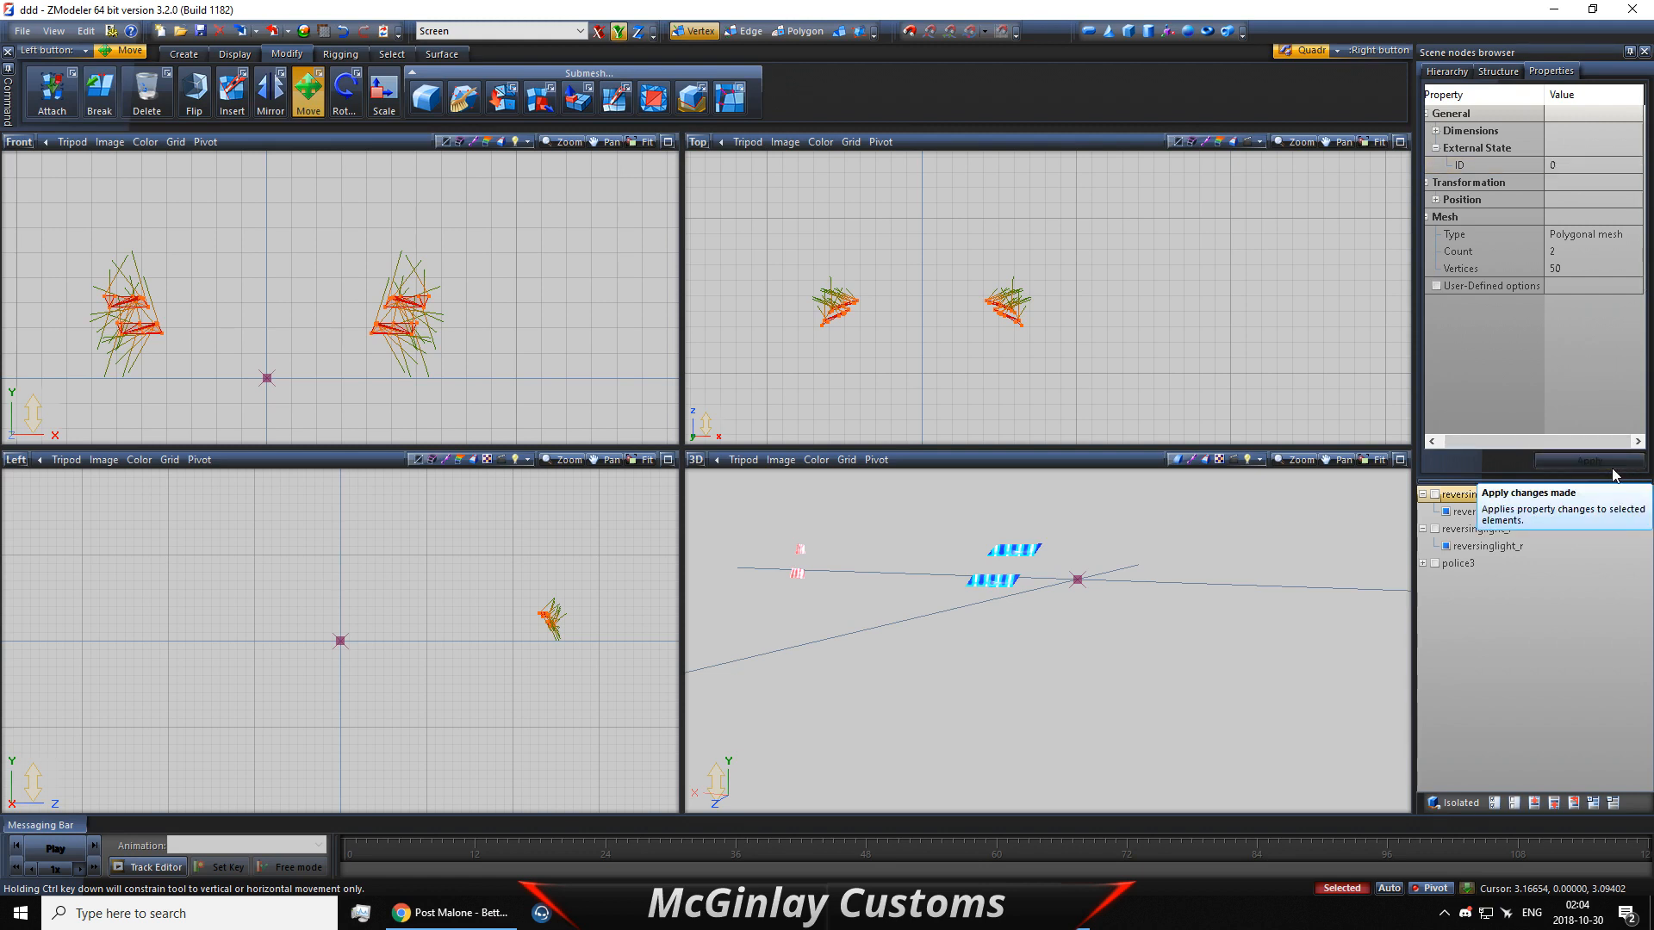
Step: Clear the vertex selection, assign external state ID 0 to all edges of both lens meshes, and deselect them
scroll(861, 314, up, 5)
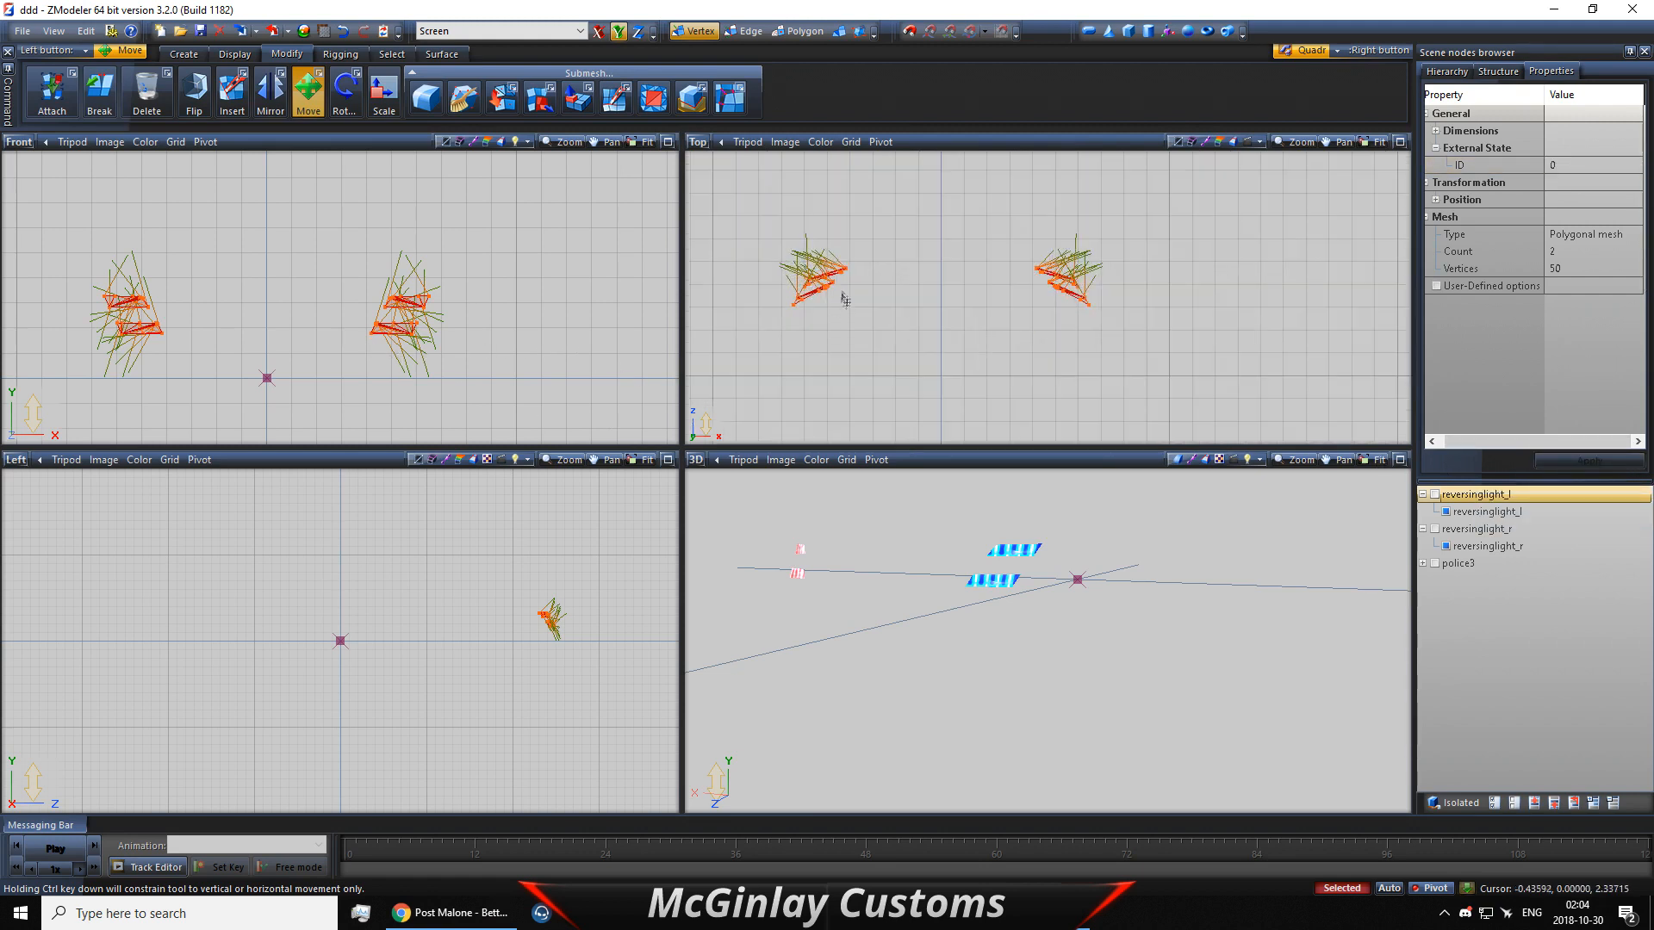
scroll(864, 314, up, 2)
scroll(865, 313, down, 5)
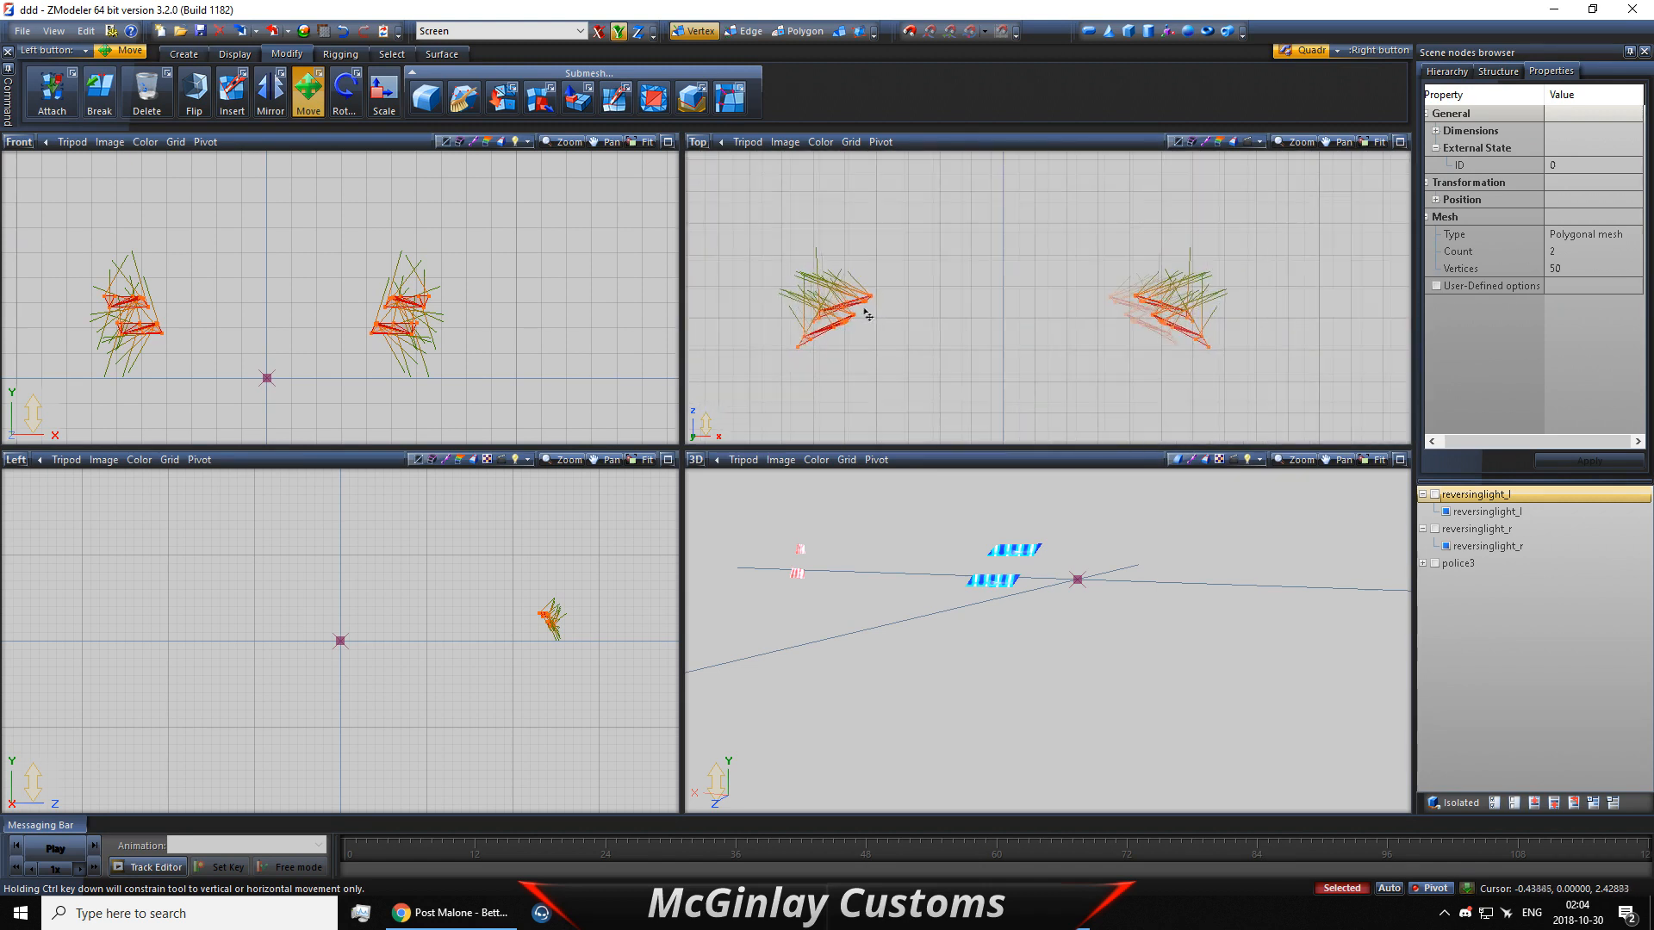
drag(741, 266, 1240, 357)
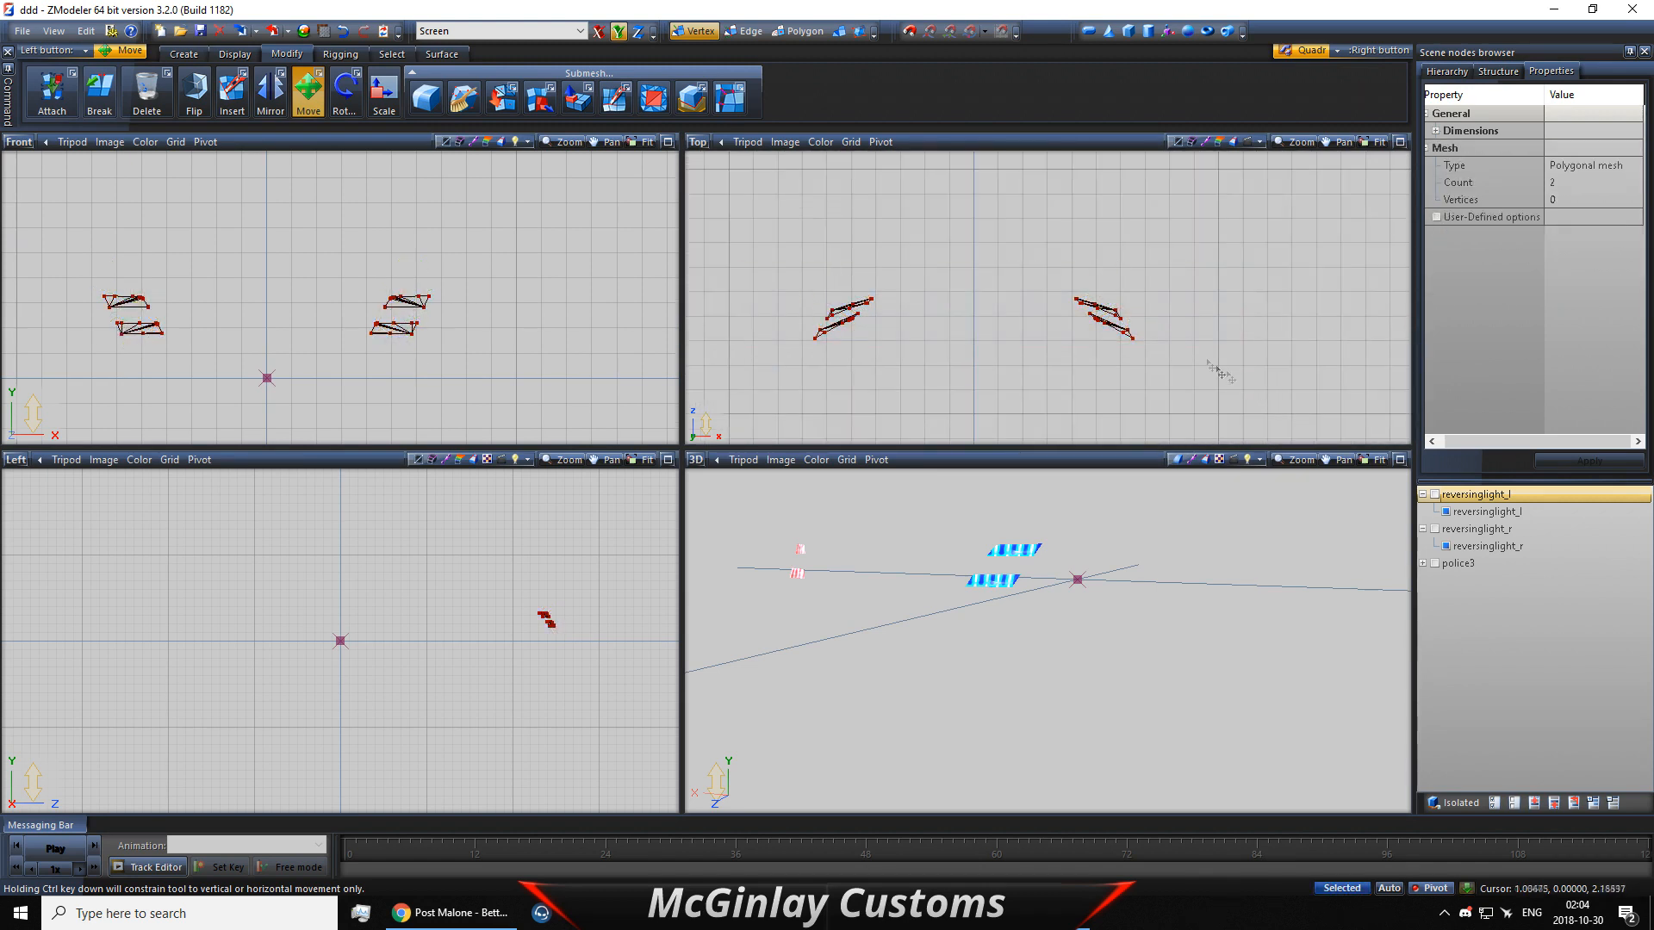
click(763, 33)
drag(65, 266, 566, 401)
click(1516, 164)
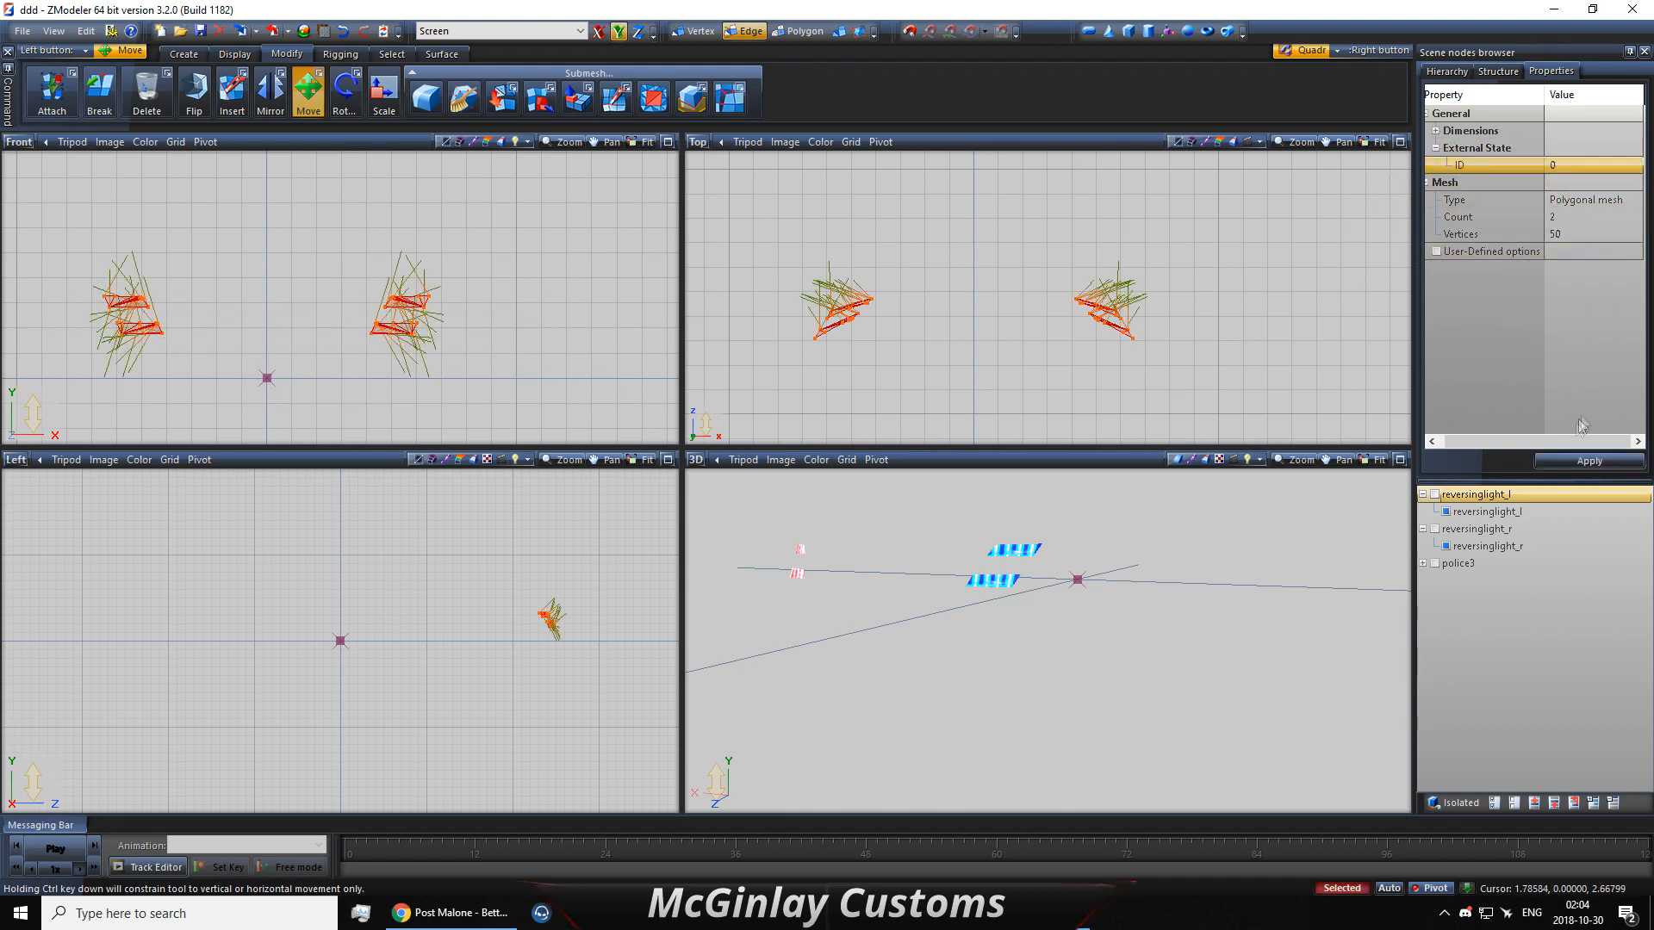
click(1565, 467)
right_drag(46, 227, 476, 440)
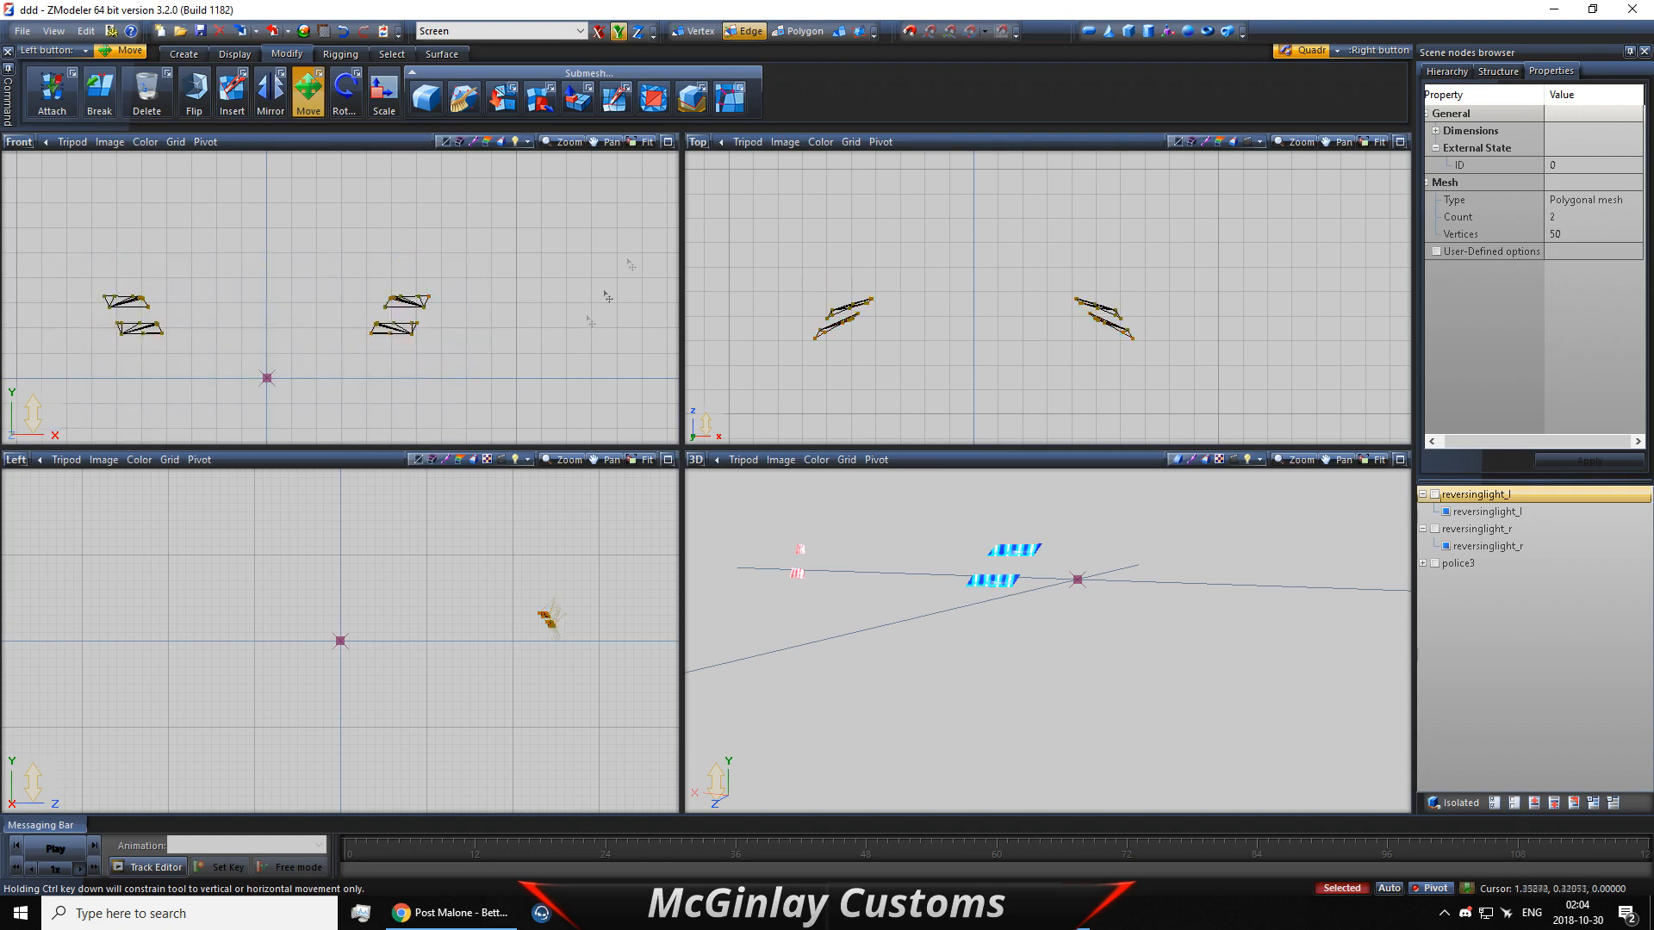
Step: Assign external state ID 0 to all polygons of both lens meshes and return to object-level editing
click(801, 32)
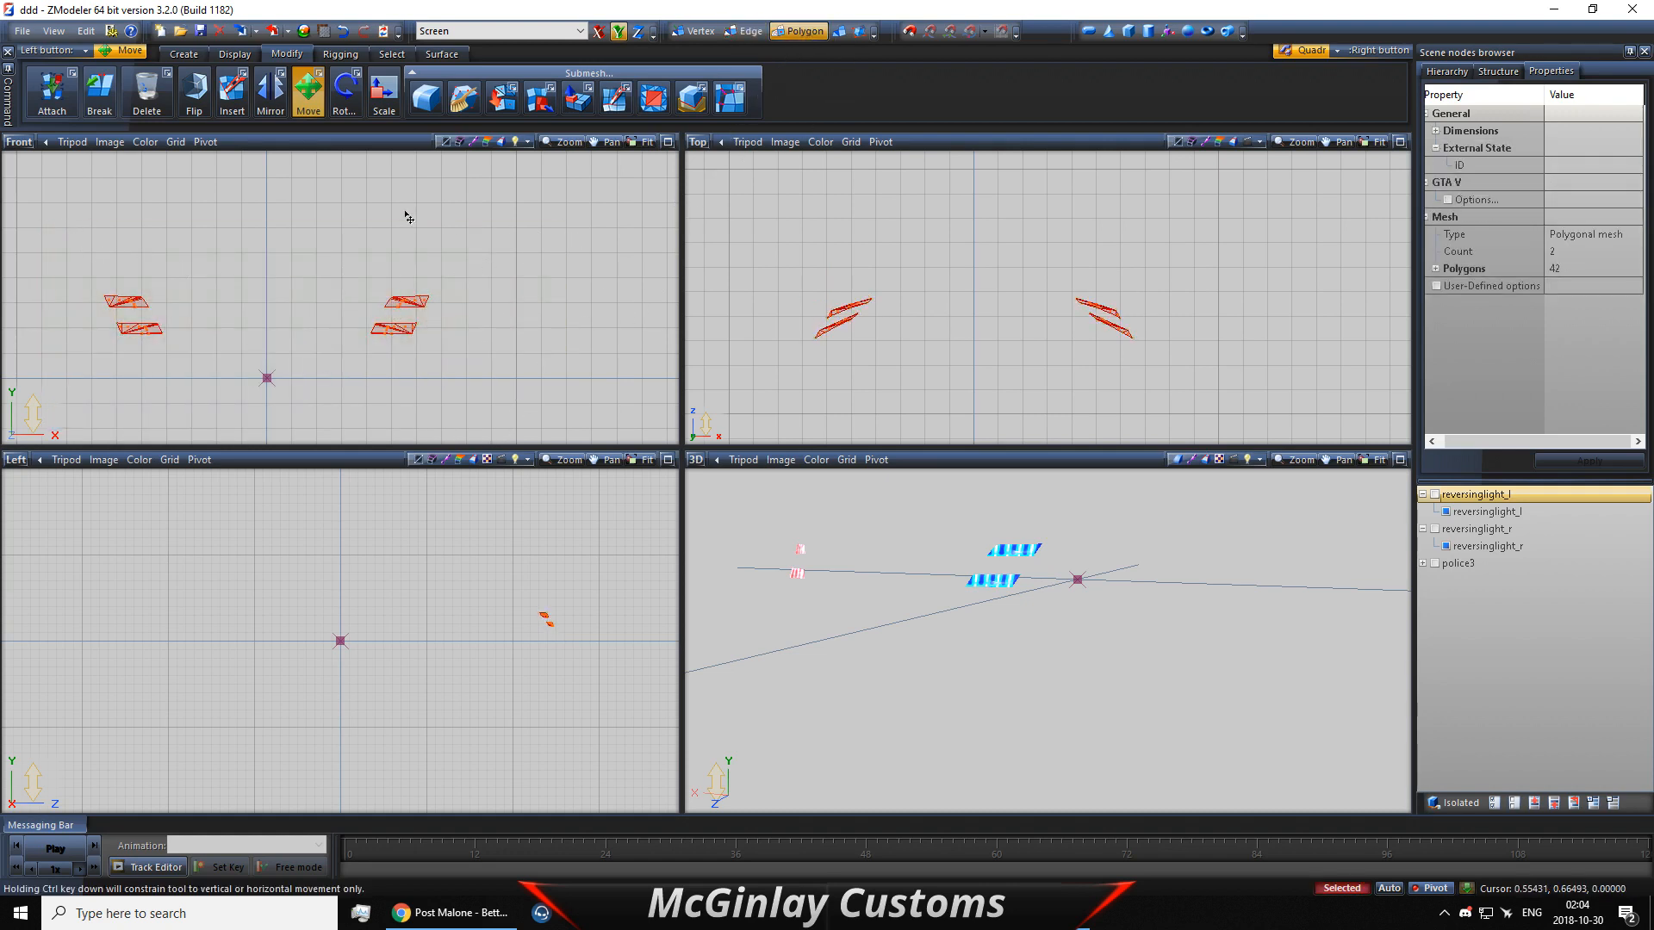
click(1611, 164)
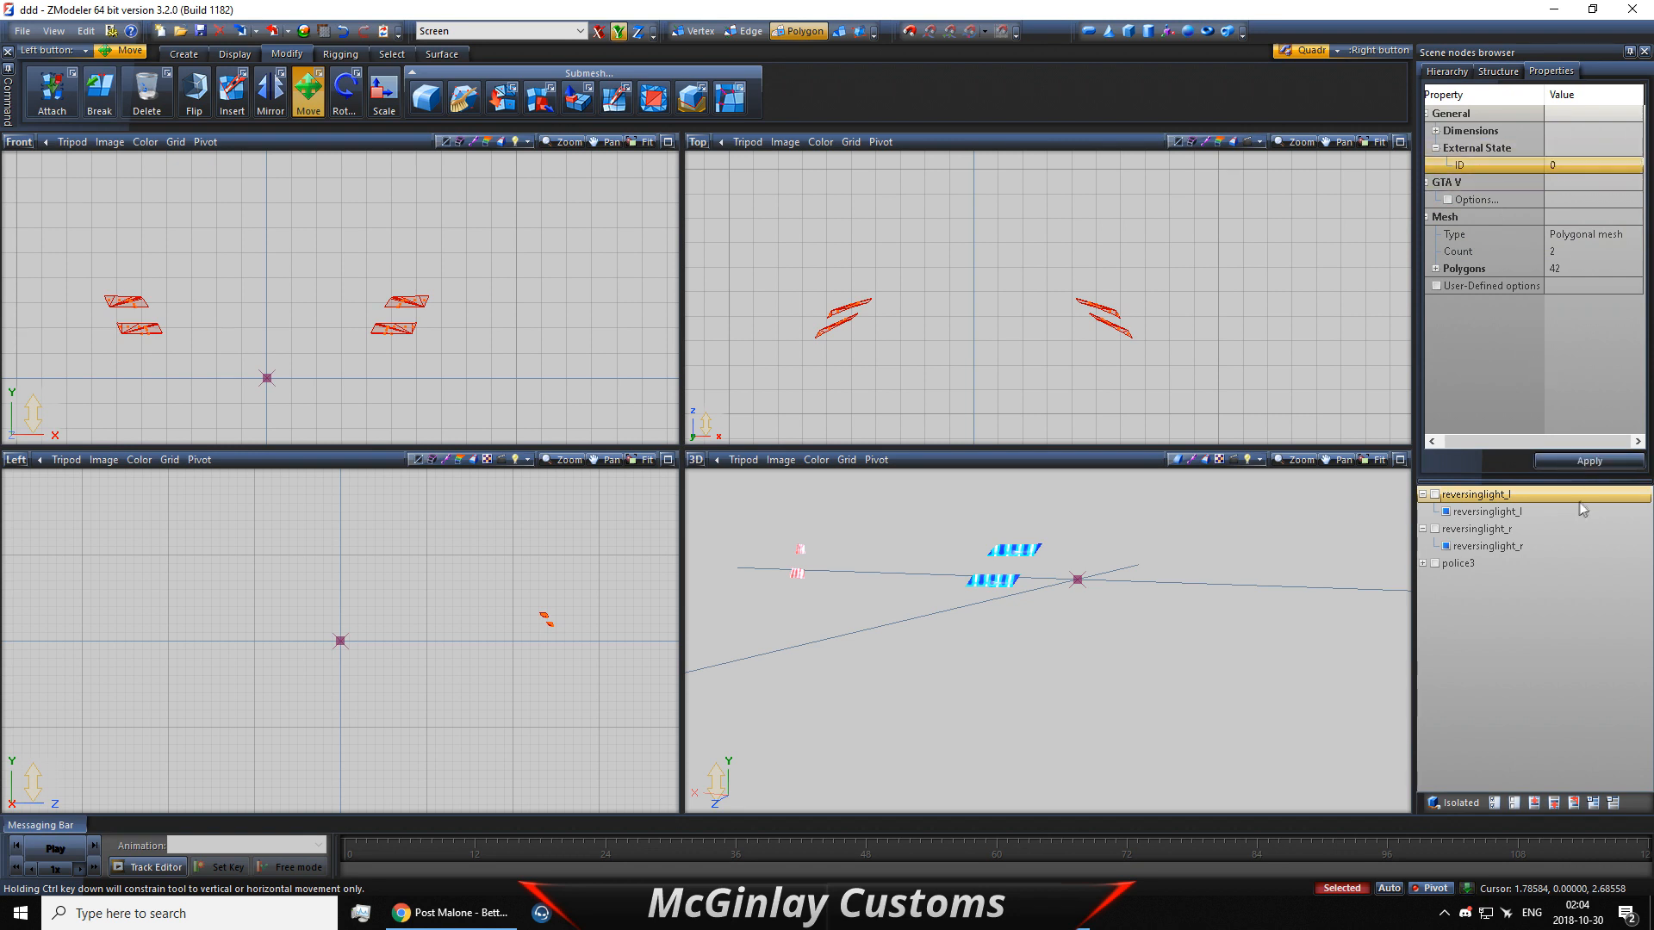
click(845, 34)
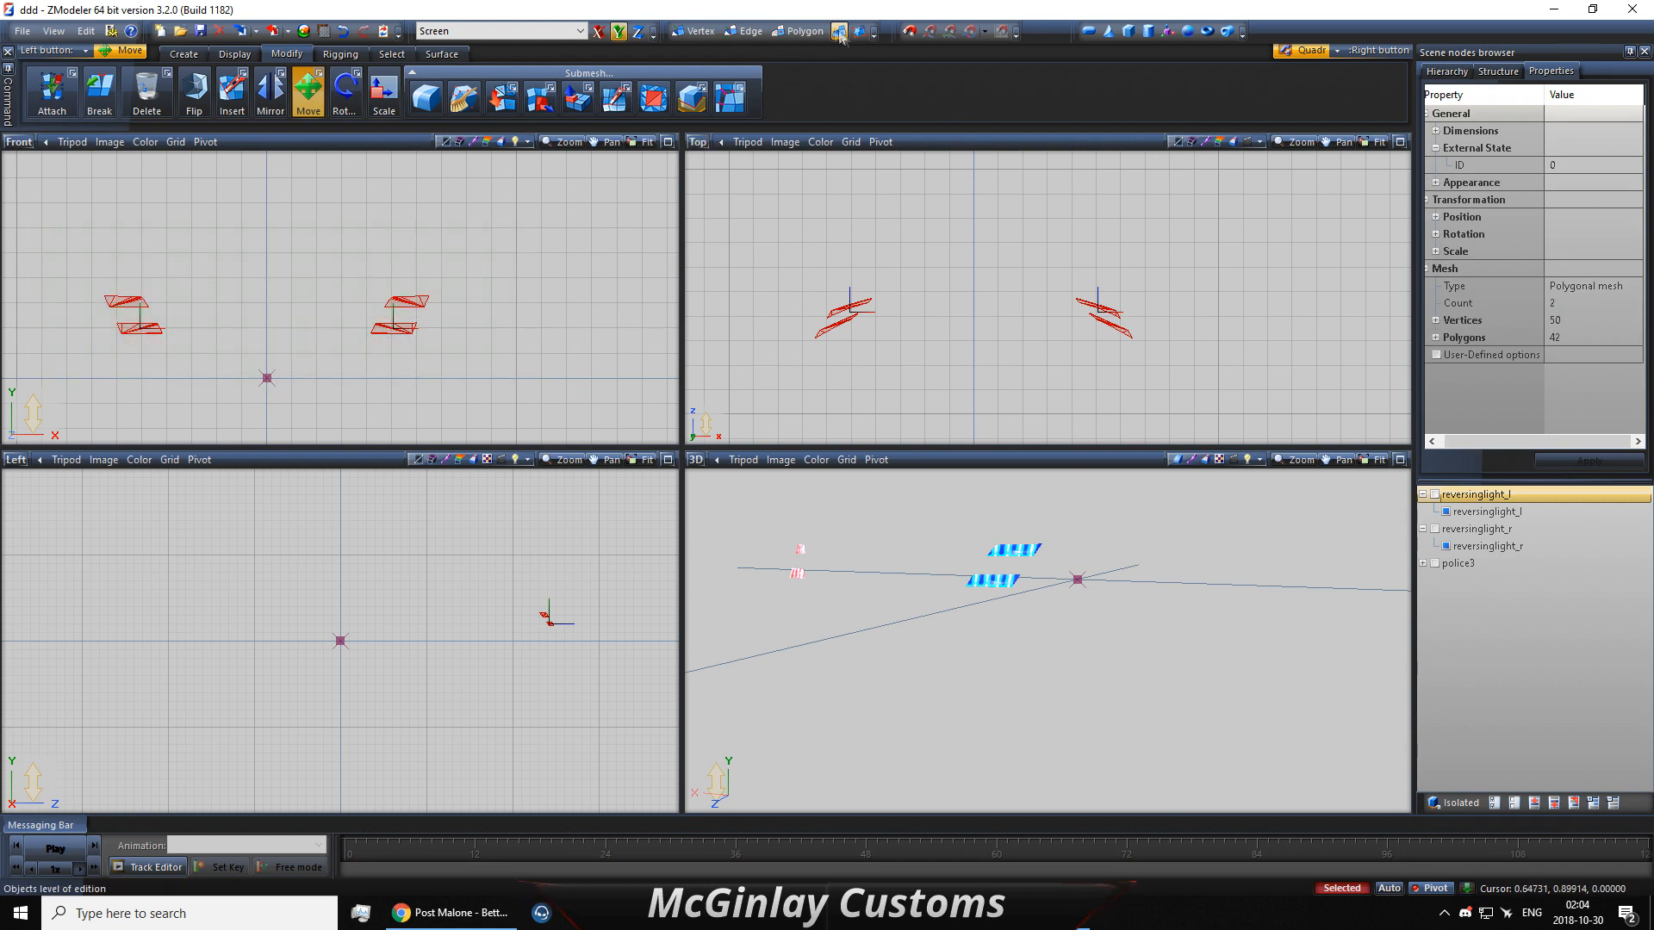
Step: Calculate the normals of both selected lens meshes, and clear the selection
click(431, 56)
click(256, 110)
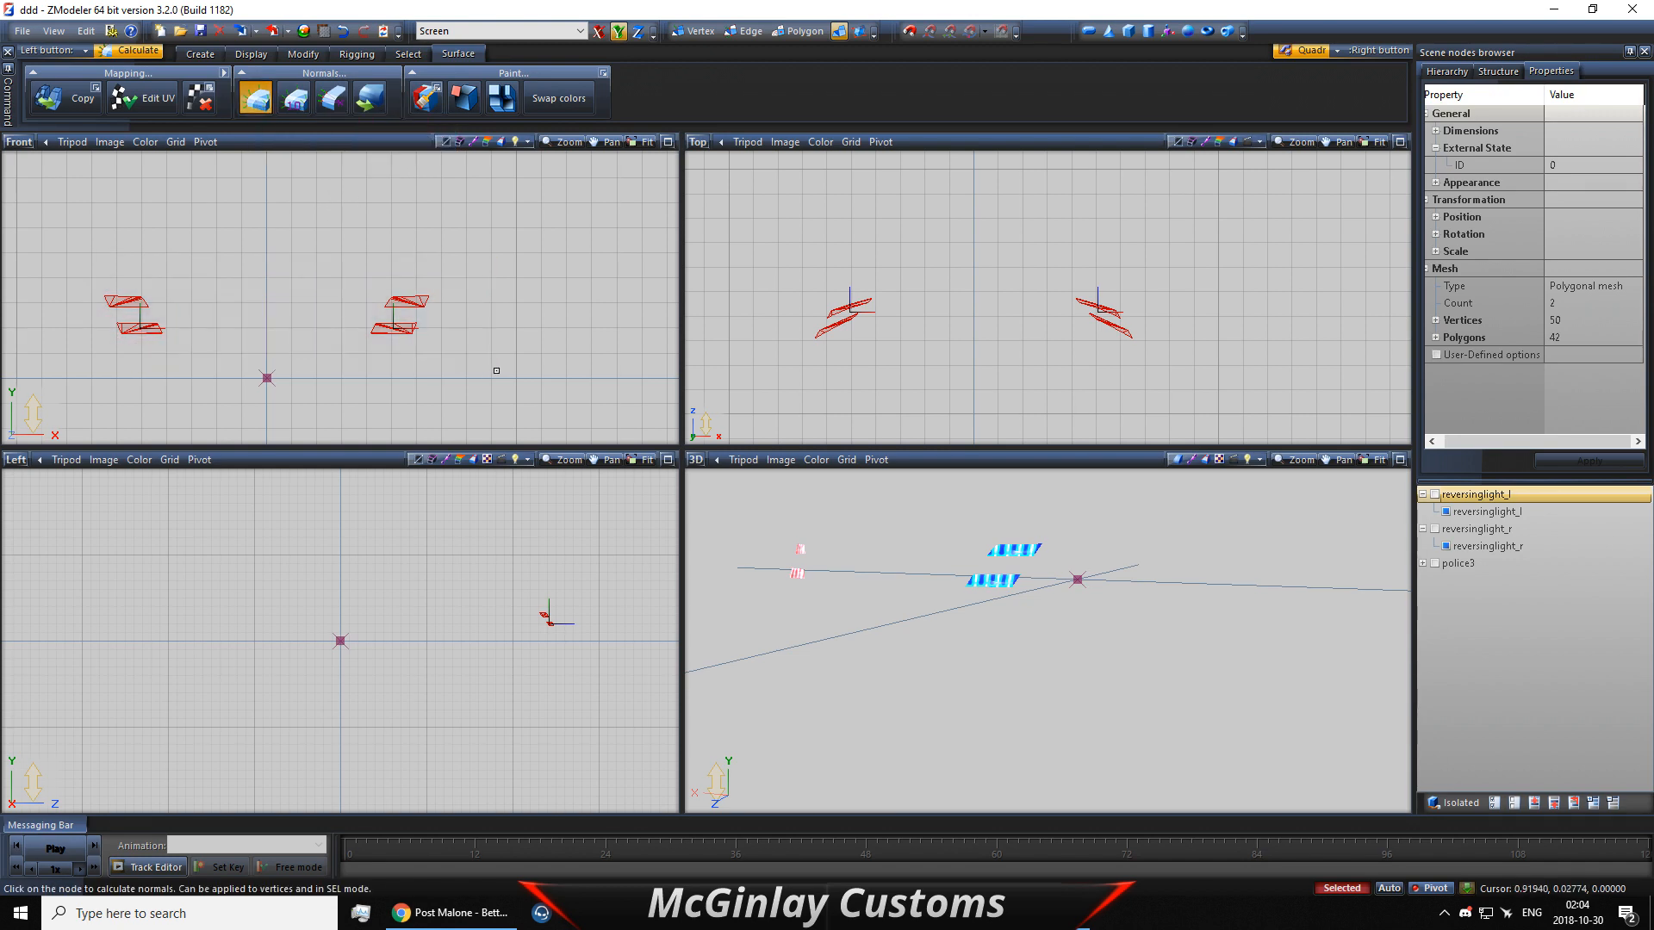
click(407, 53)
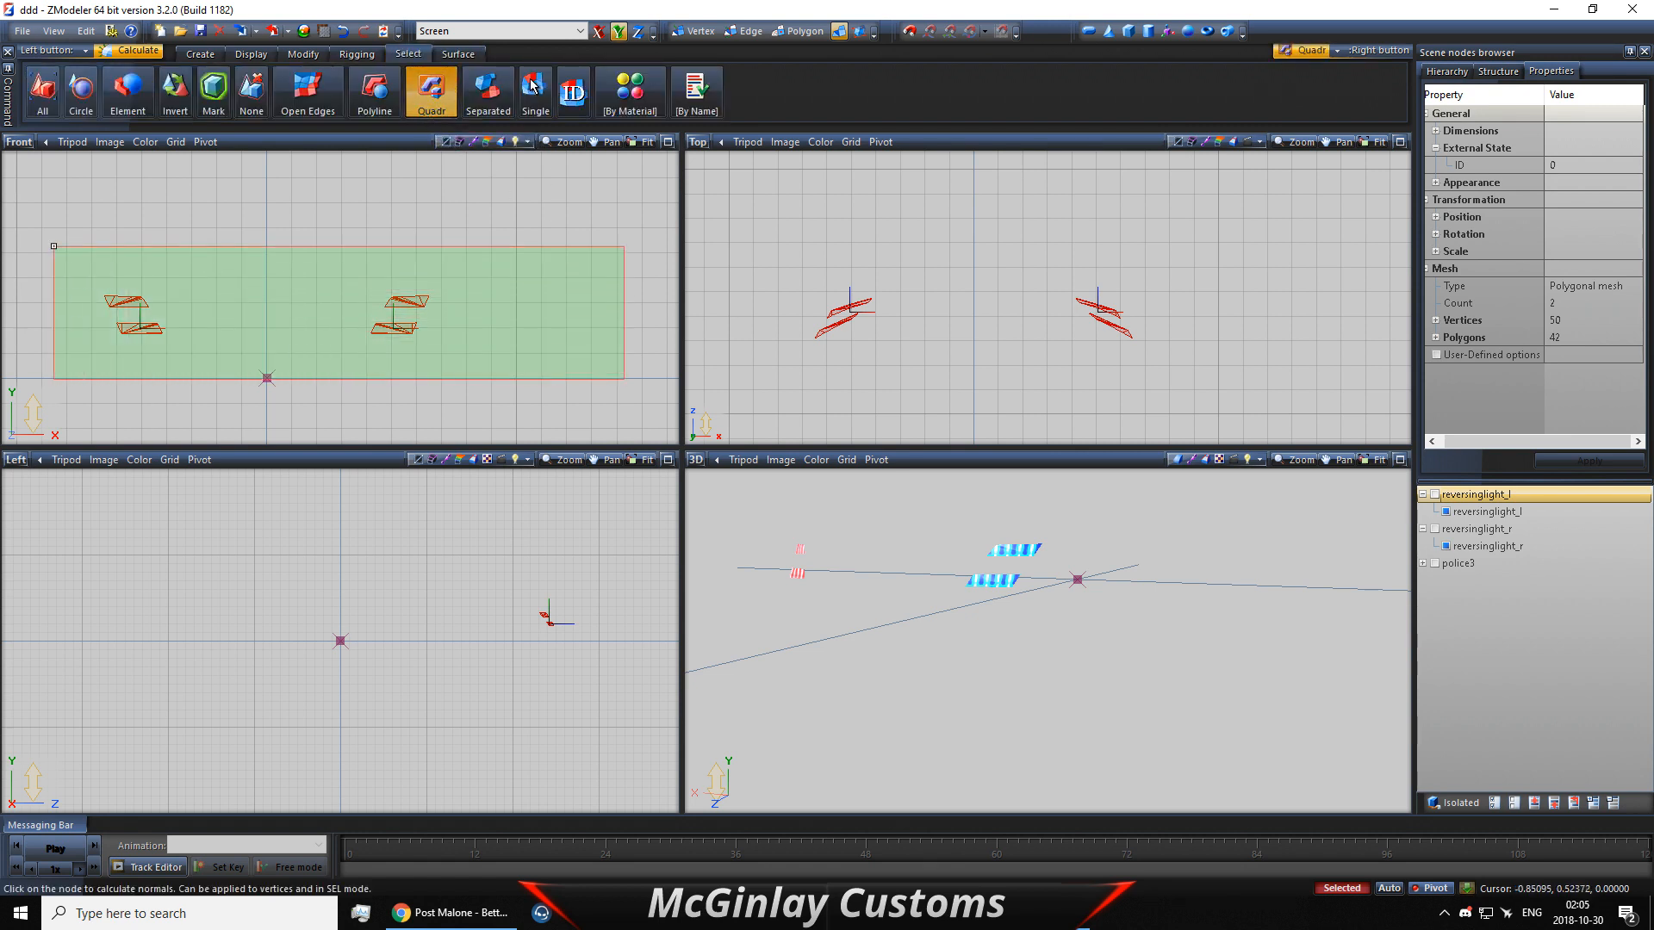
drag(53, 246, 53, 246)
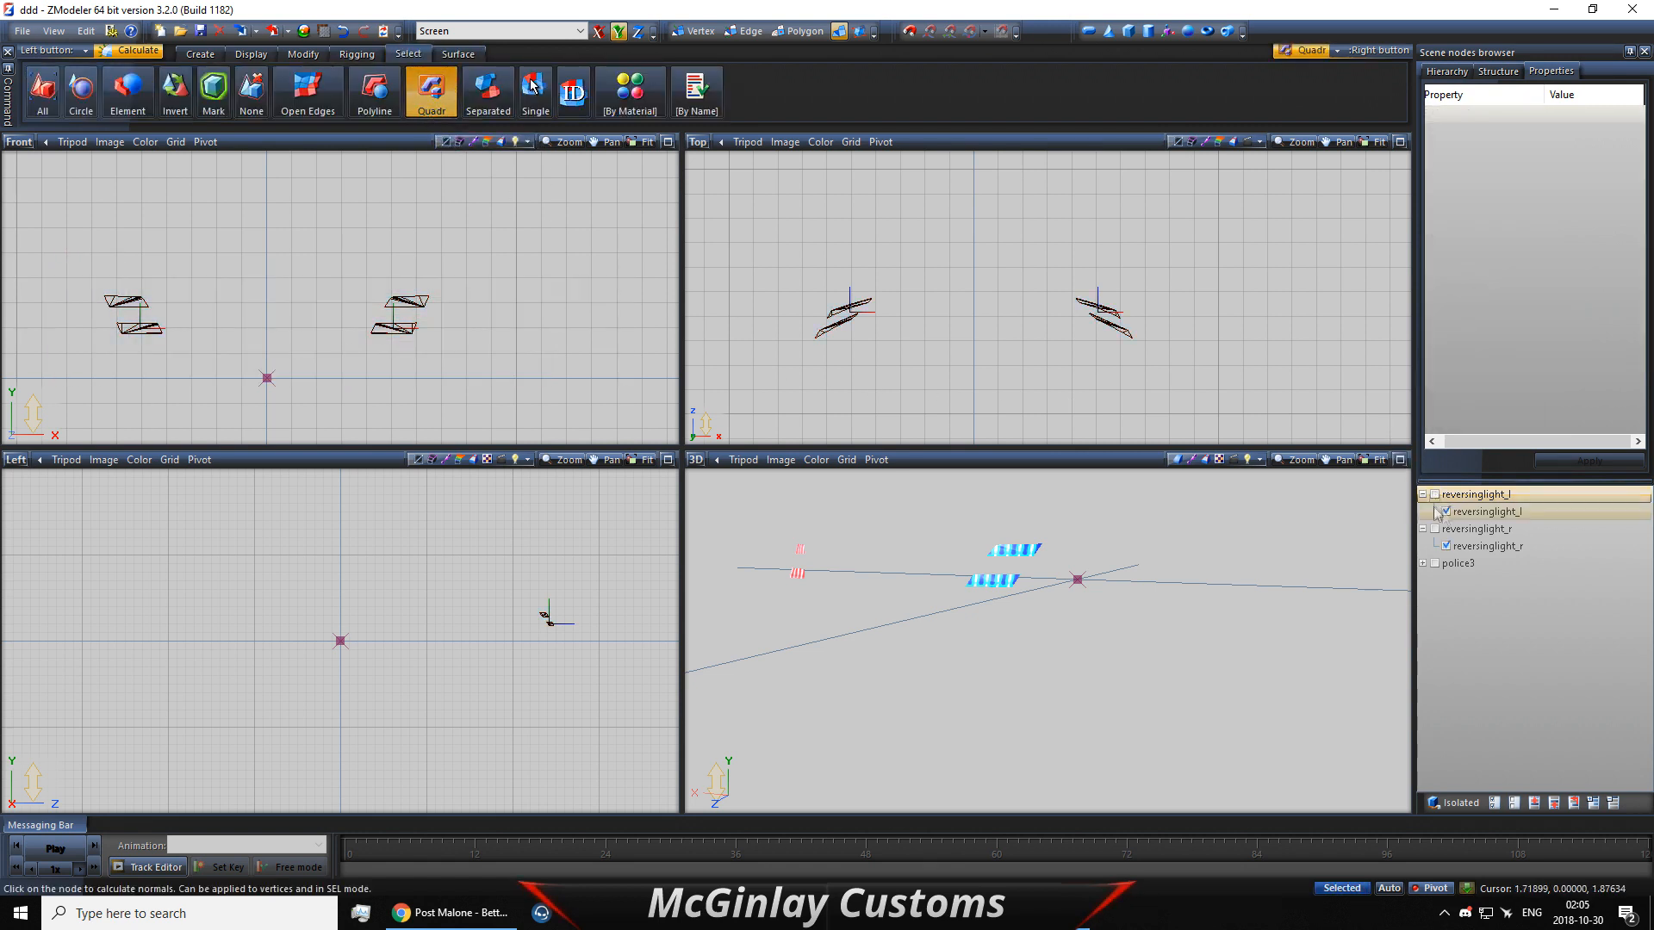
Step: Detach the upper lens panel from reversinglight_l as a separate object and clear the selection
click(793, 34)
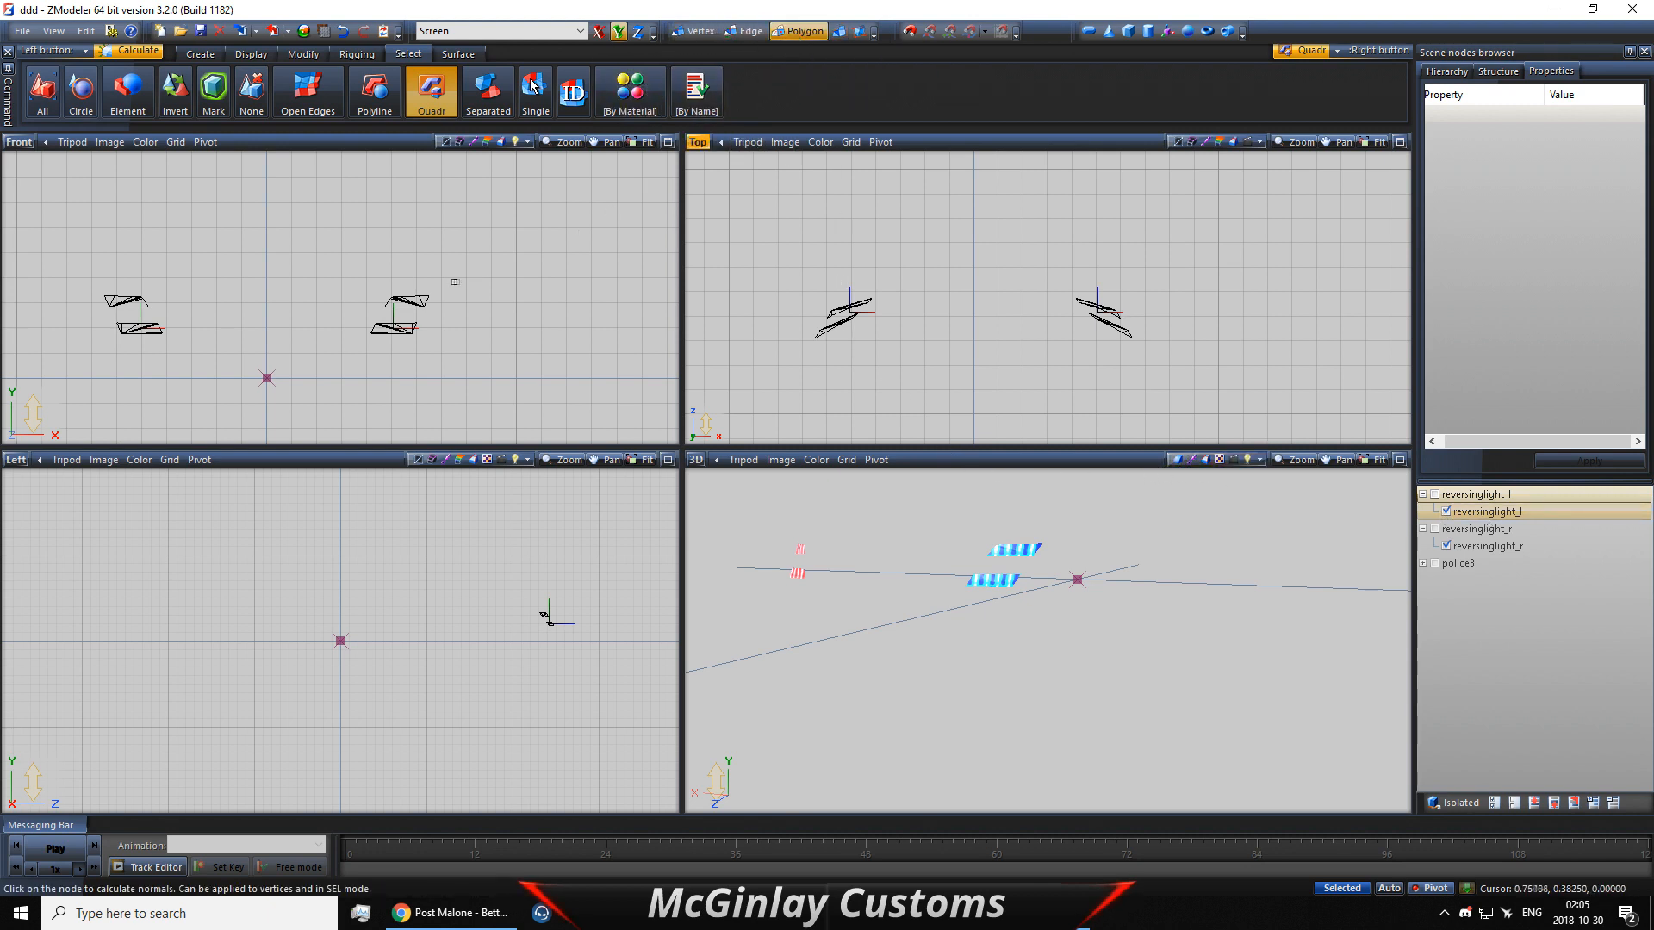
click(531, 84)
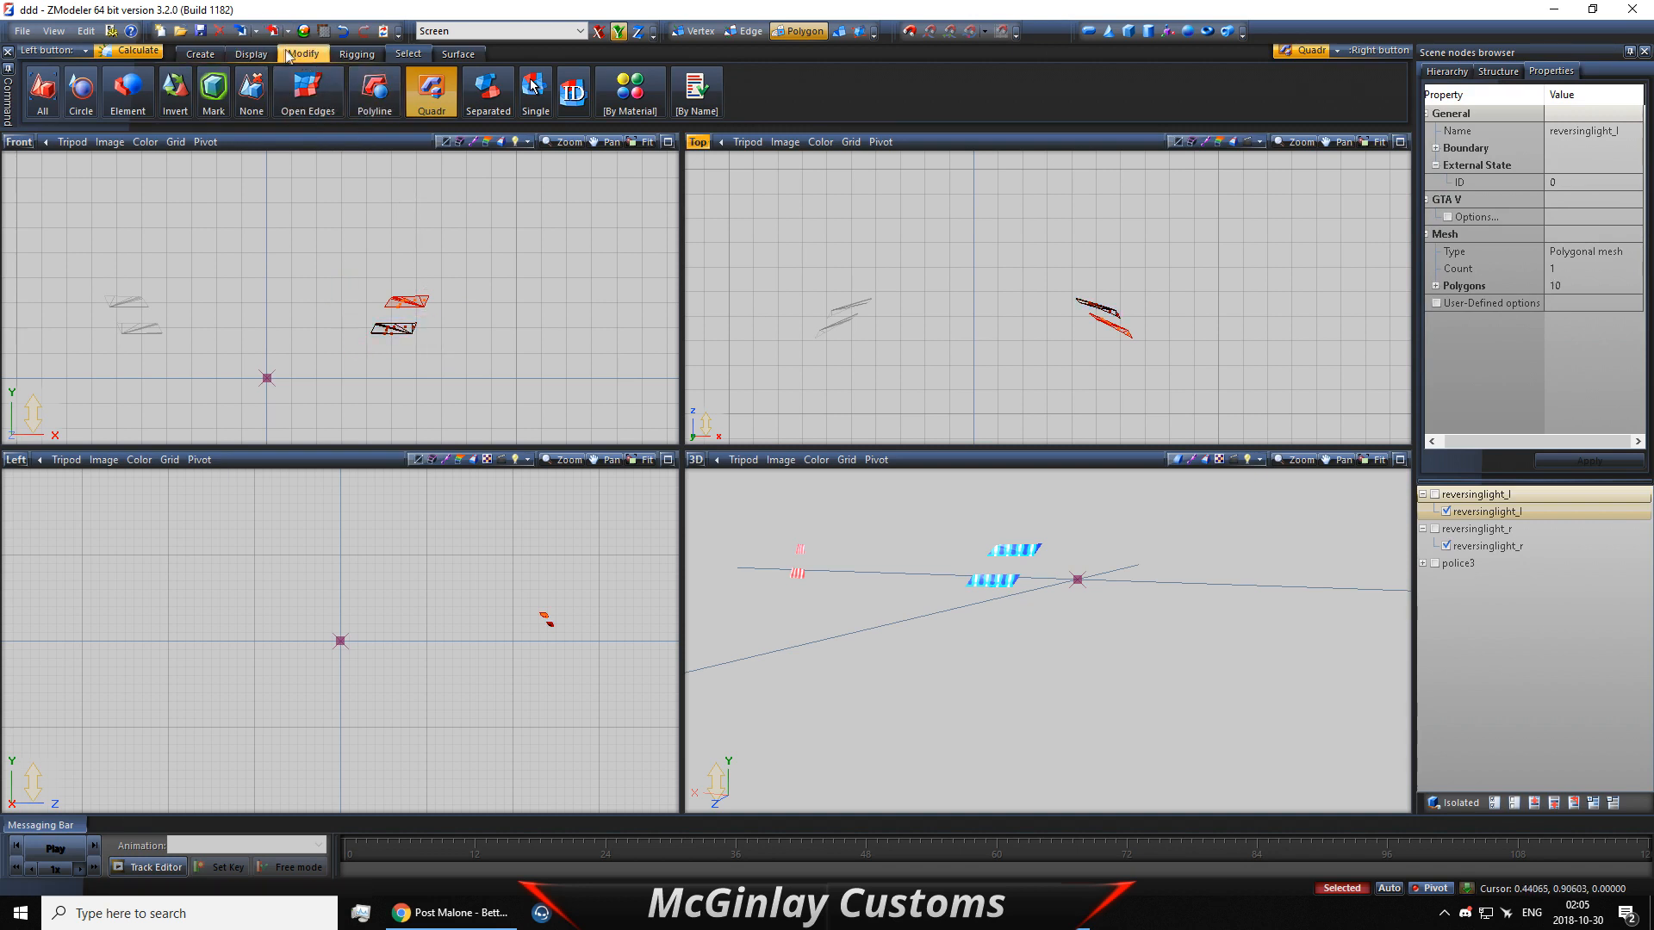
click(293, 53)
click(540, 97)
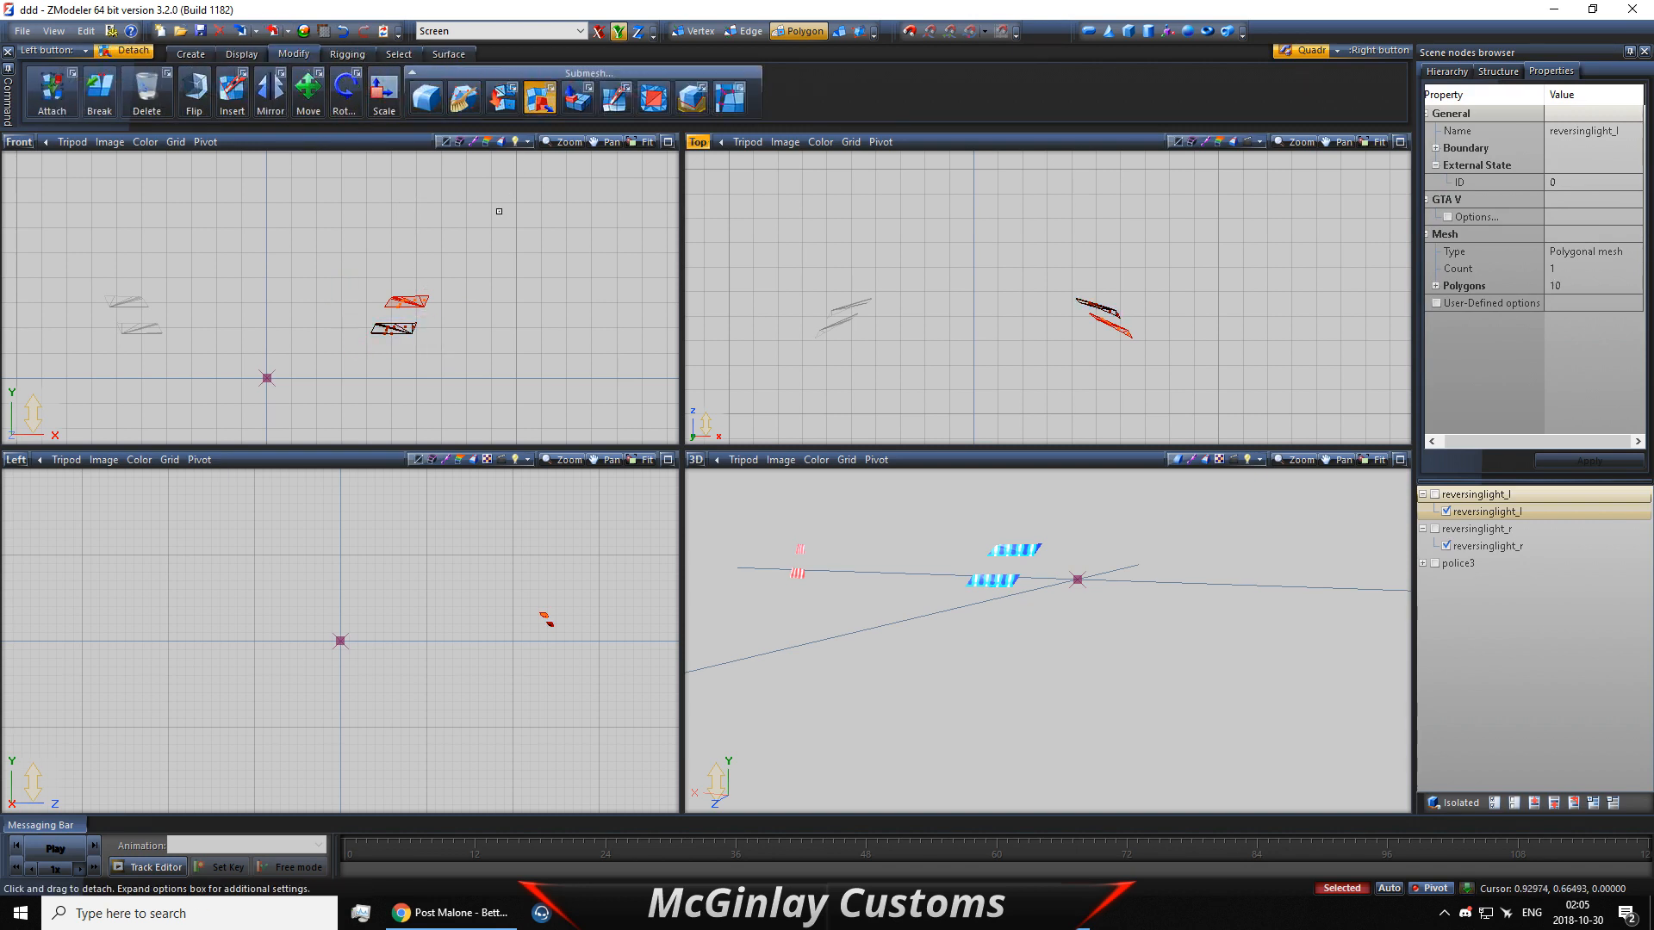
click(799, 31)
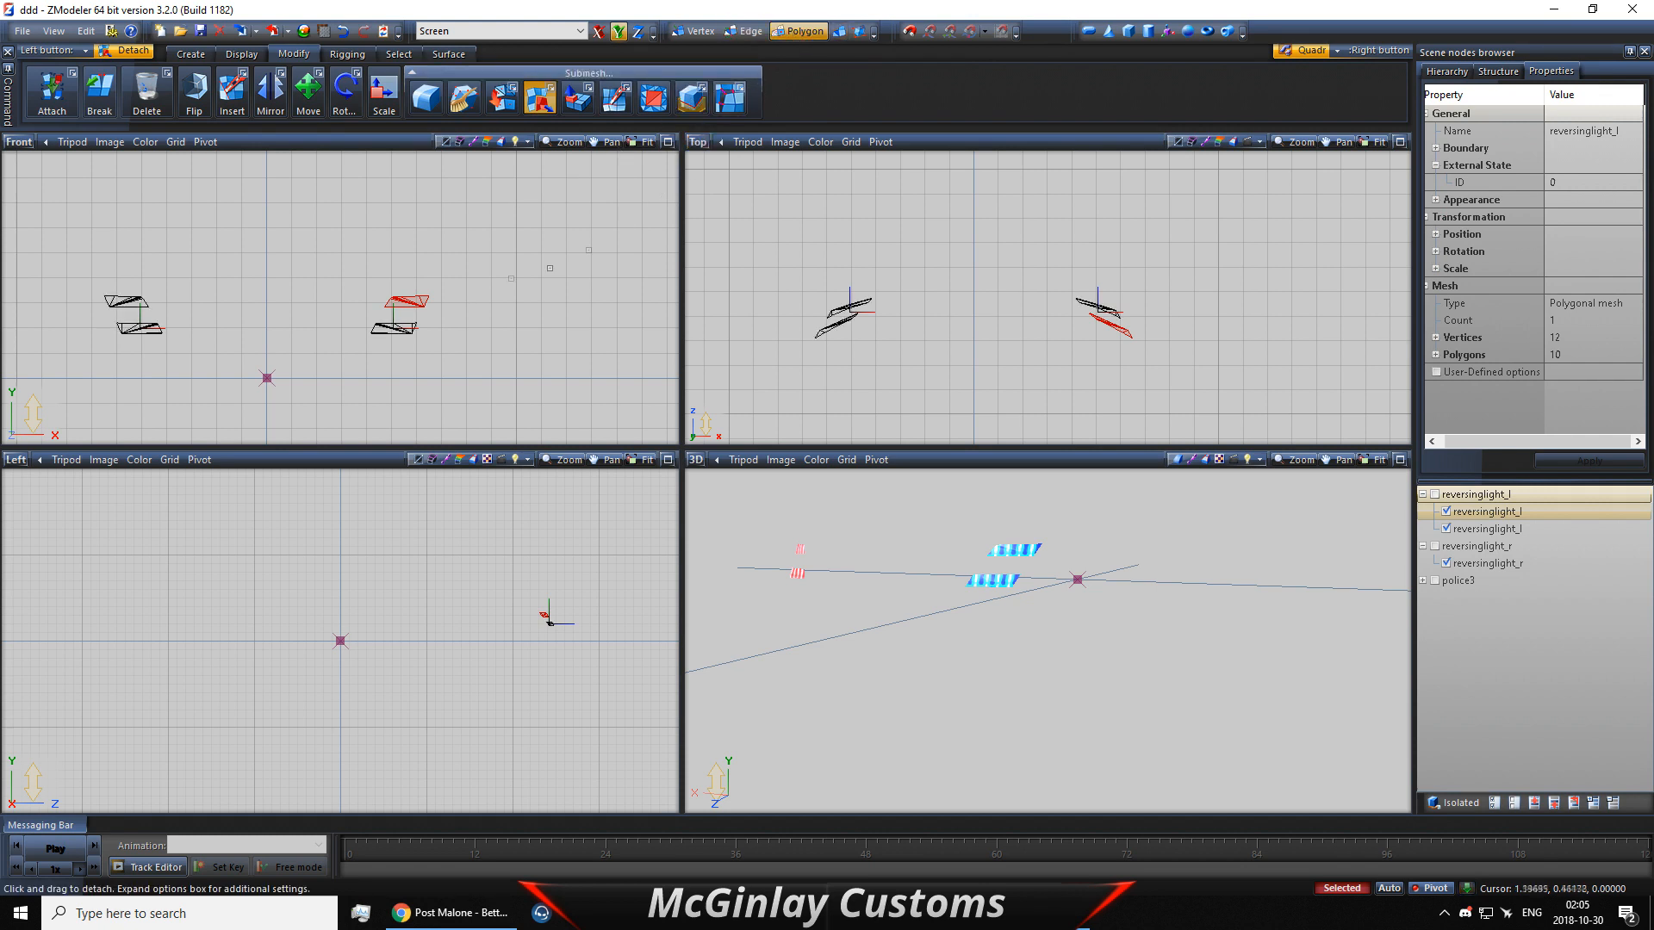
drag(568, 390, 215, 306)
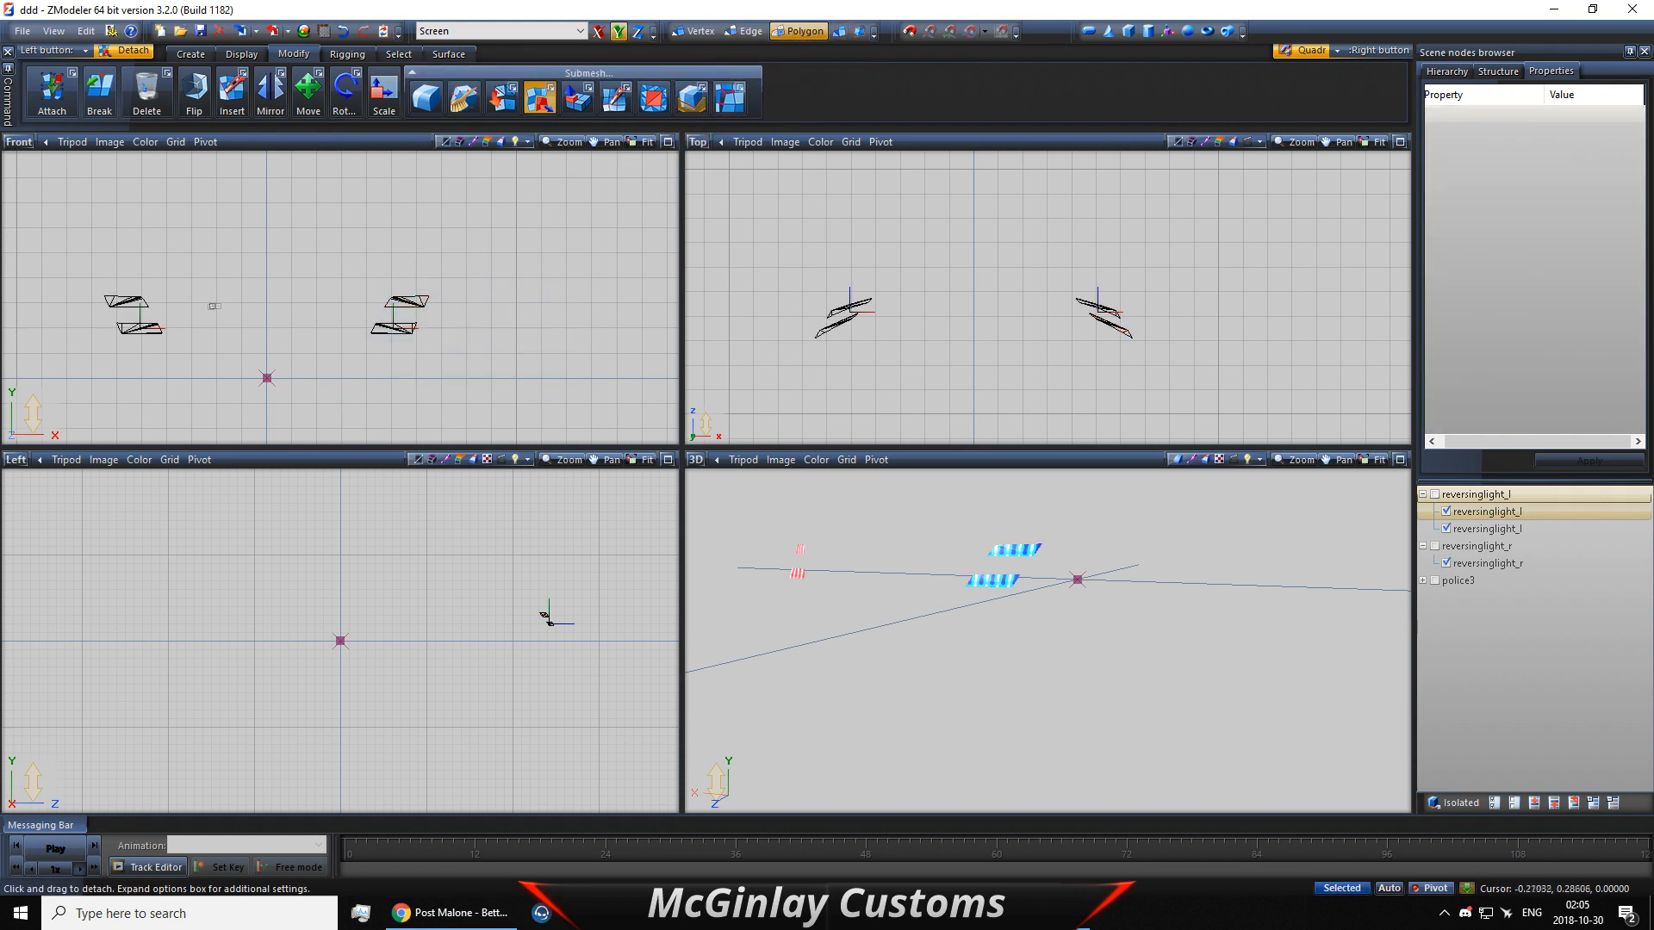
Step: Detach the lower lens panel from reversinglight_r as a separate object and clear the selection
click(142, 336)
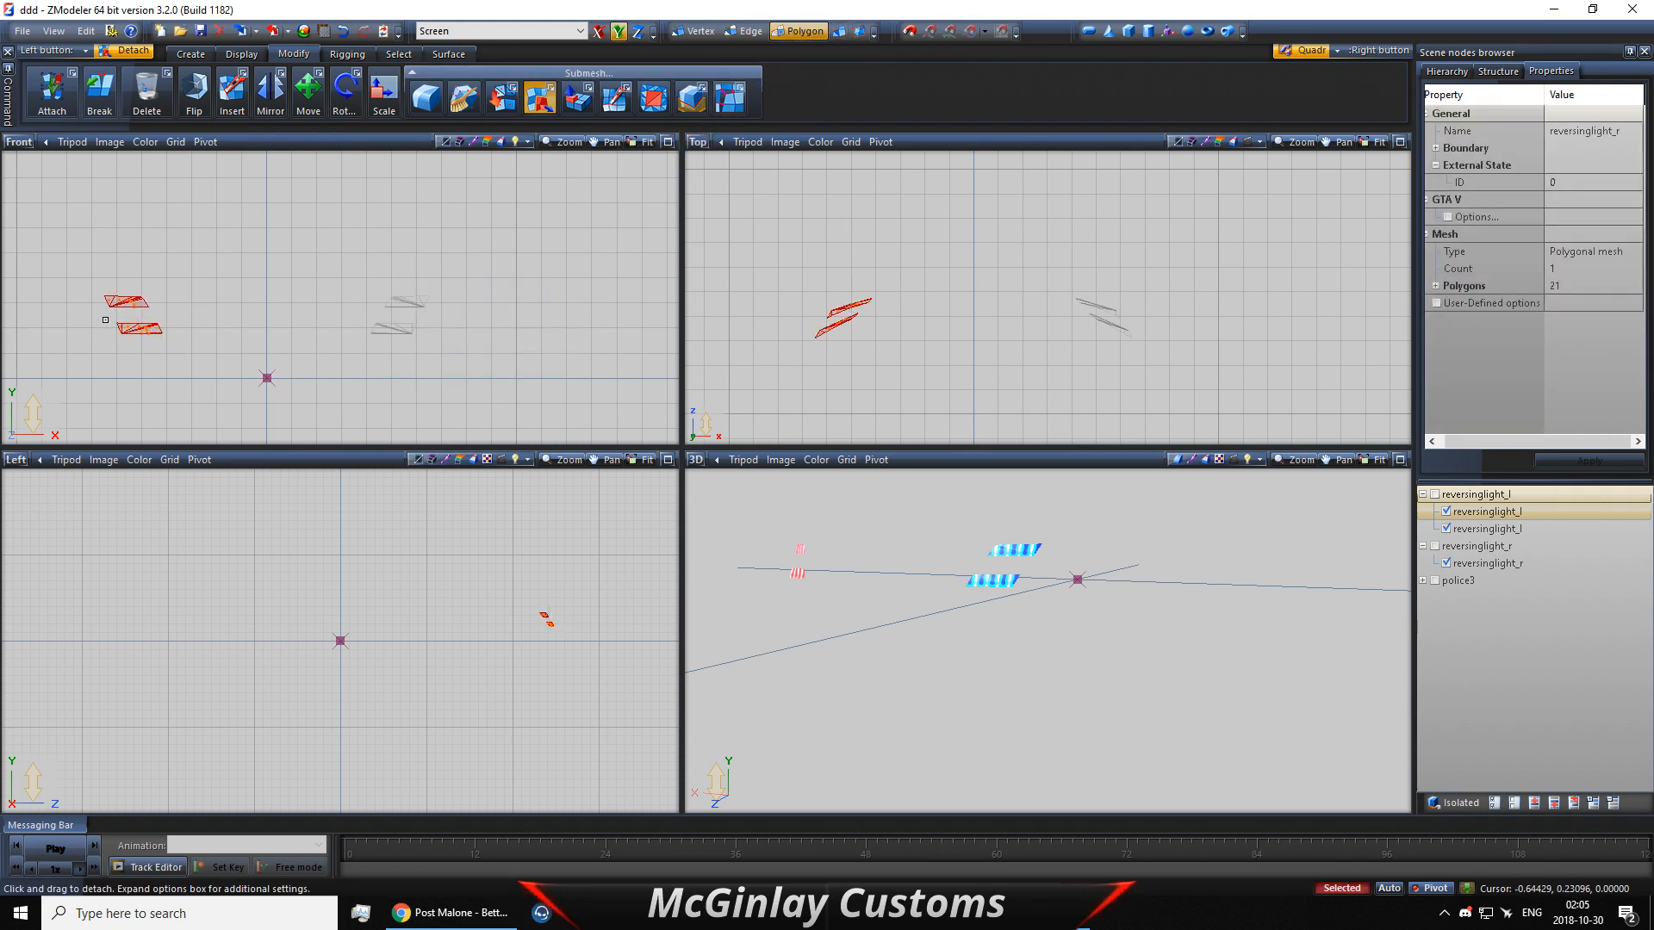
click(173, 314)
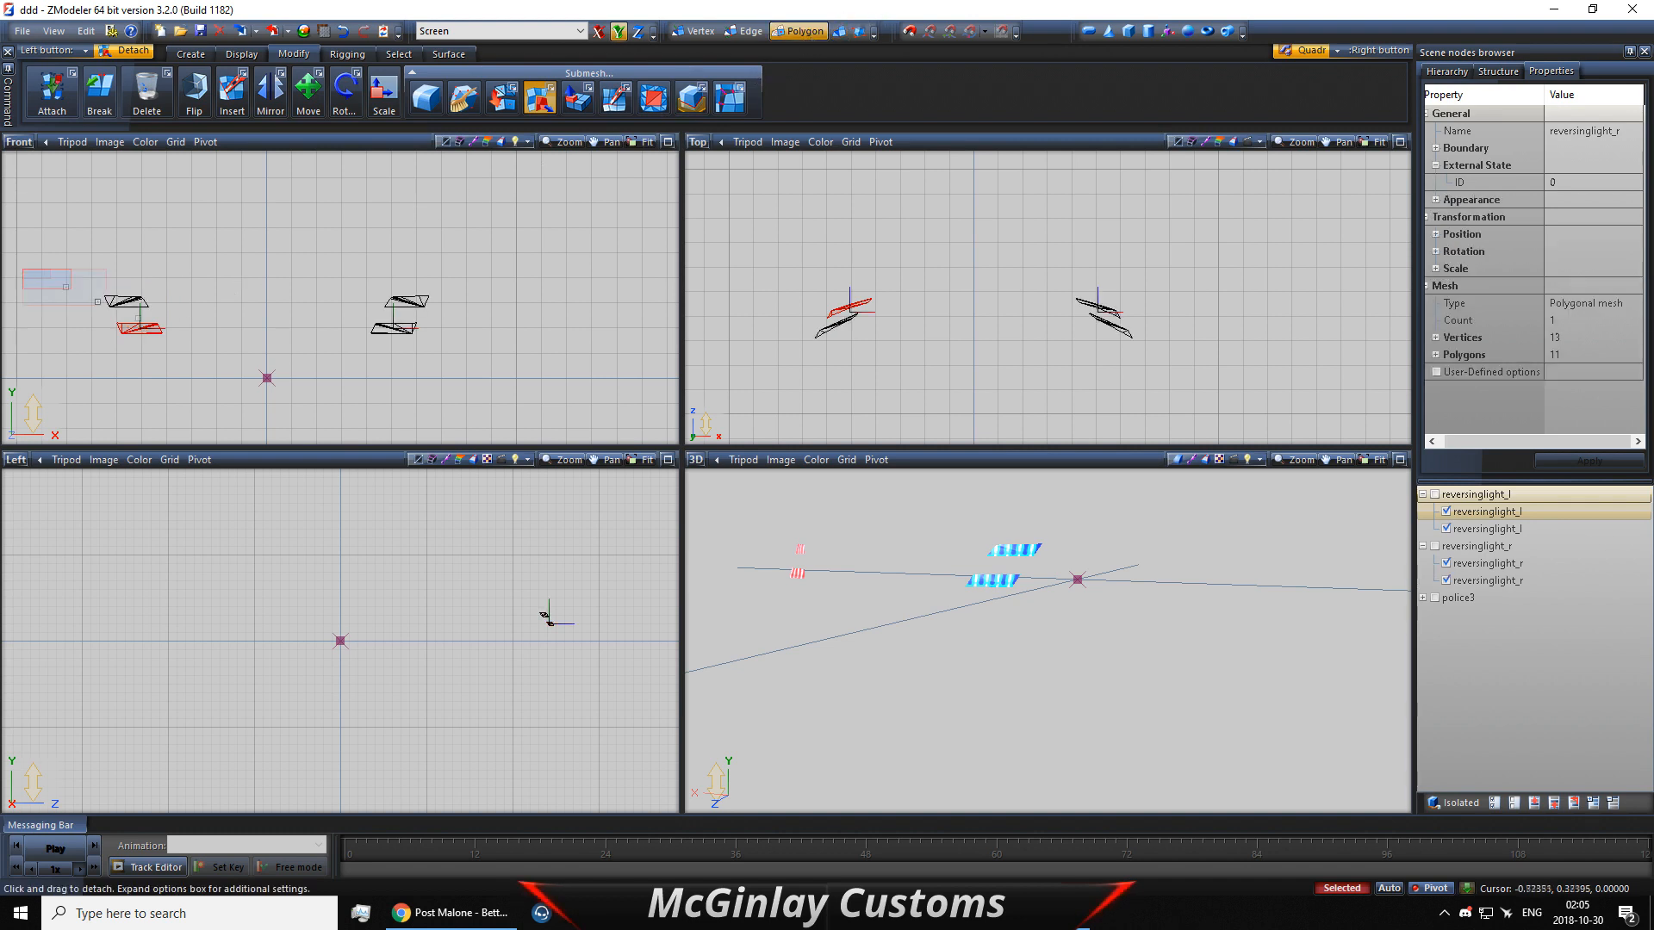
key(space)
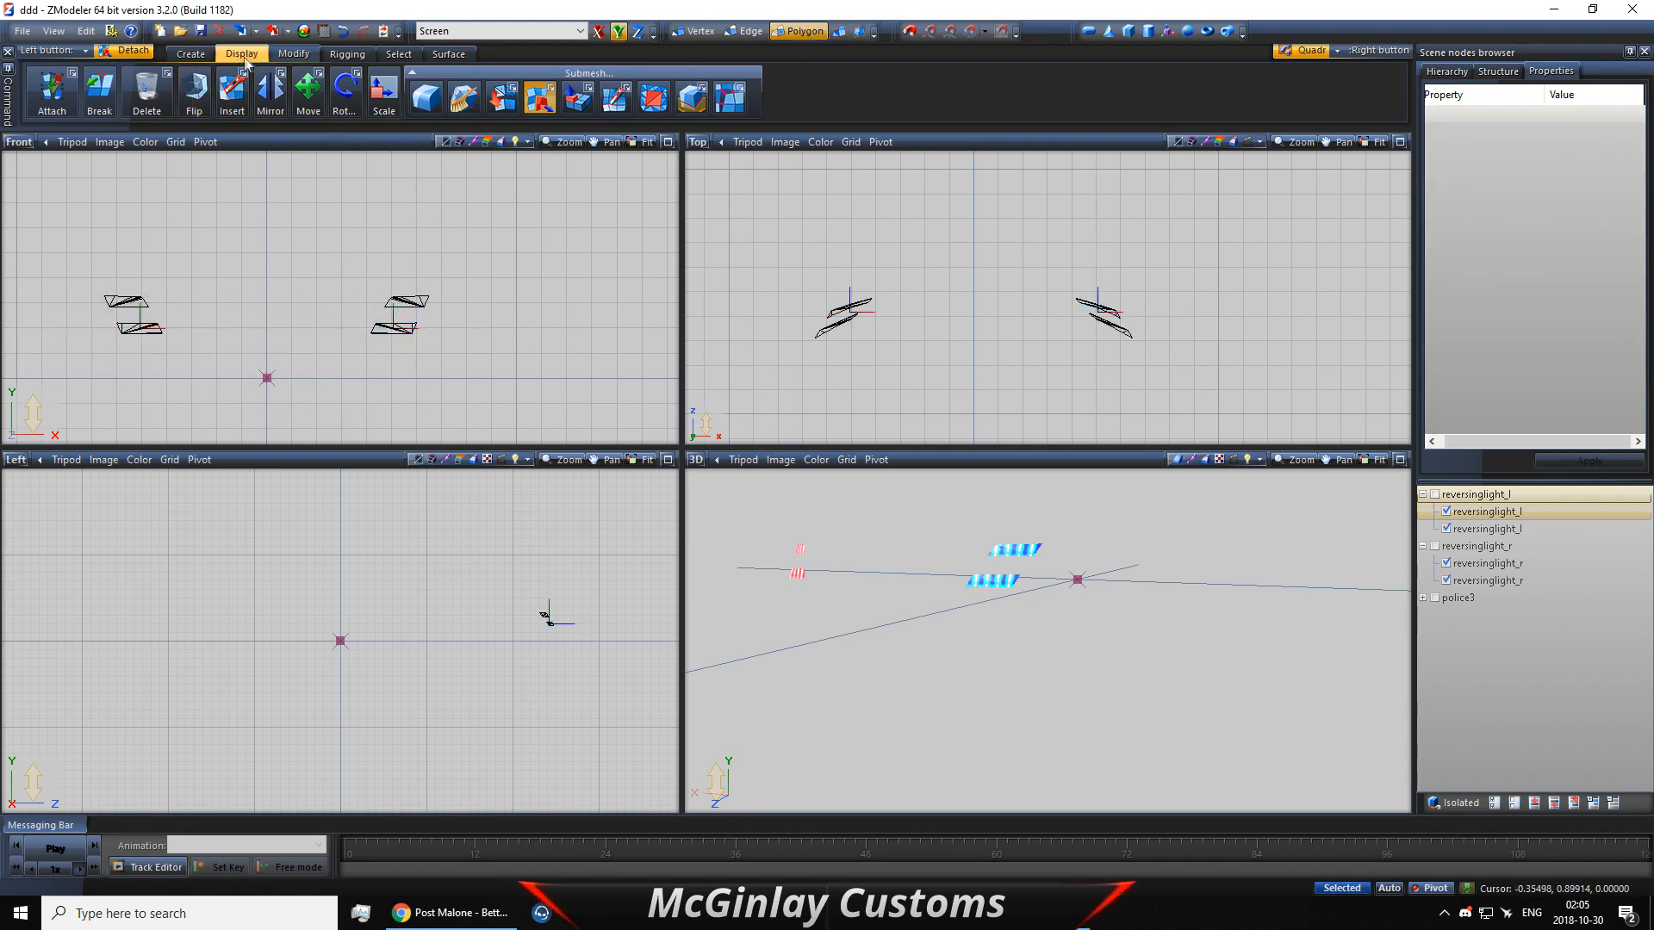
Step: Attach the separated lens panels across the two sides at object level to form two combined meshes
click(51, 89)
click(129, 304)
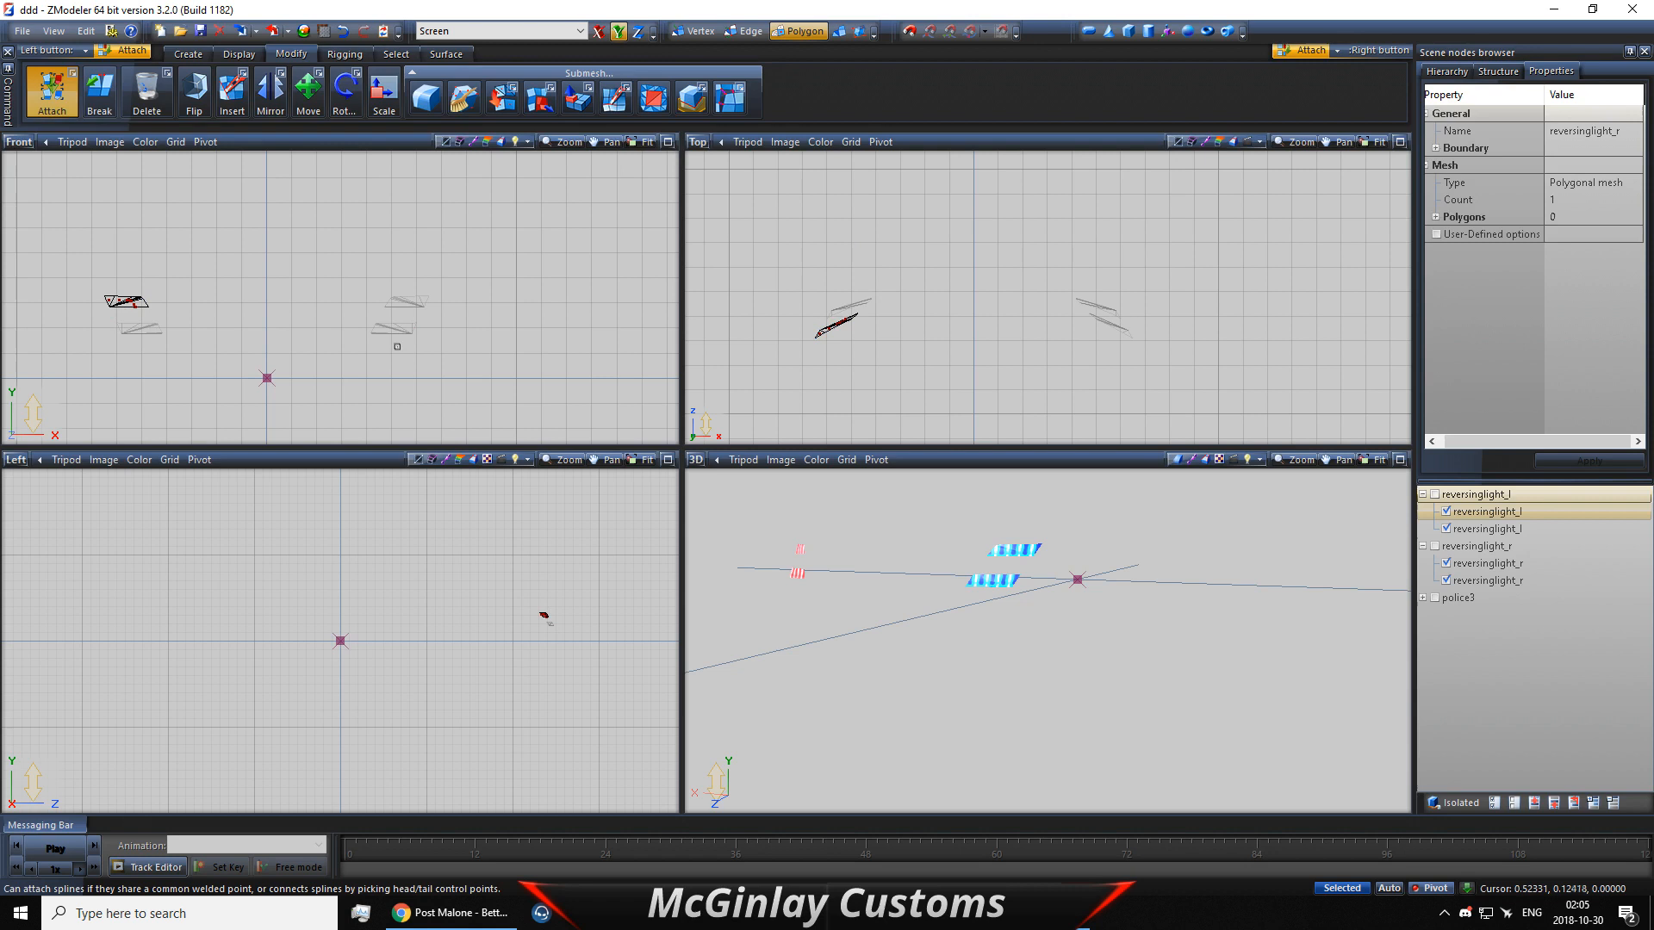
click(849, 31)
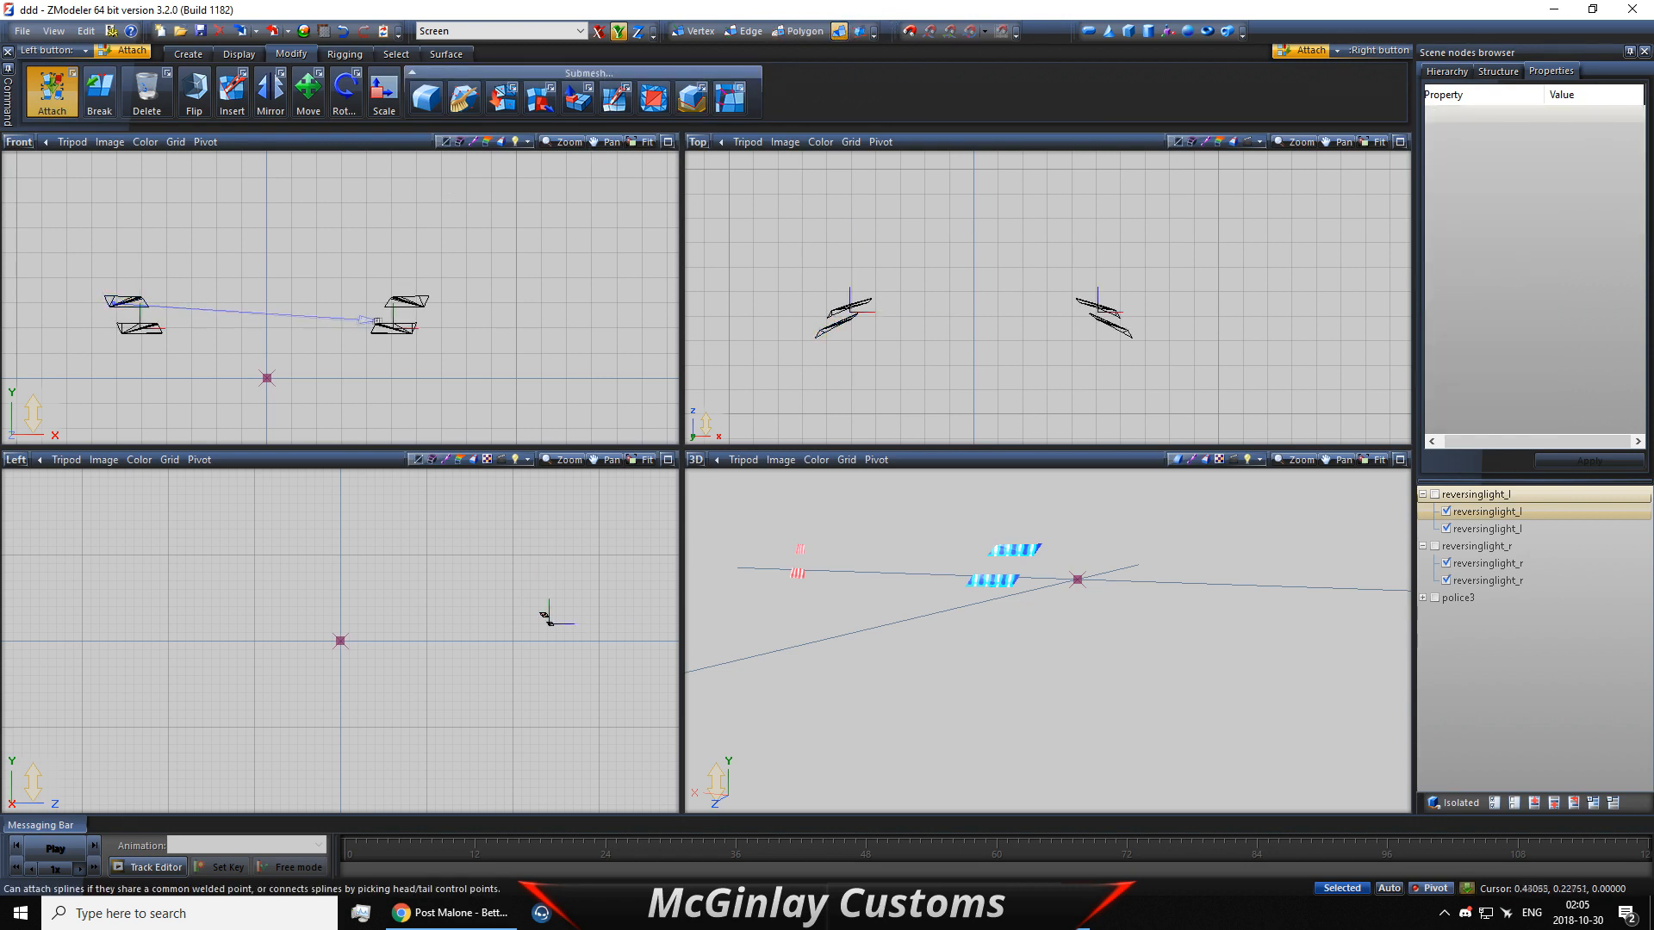
click(397, 306)
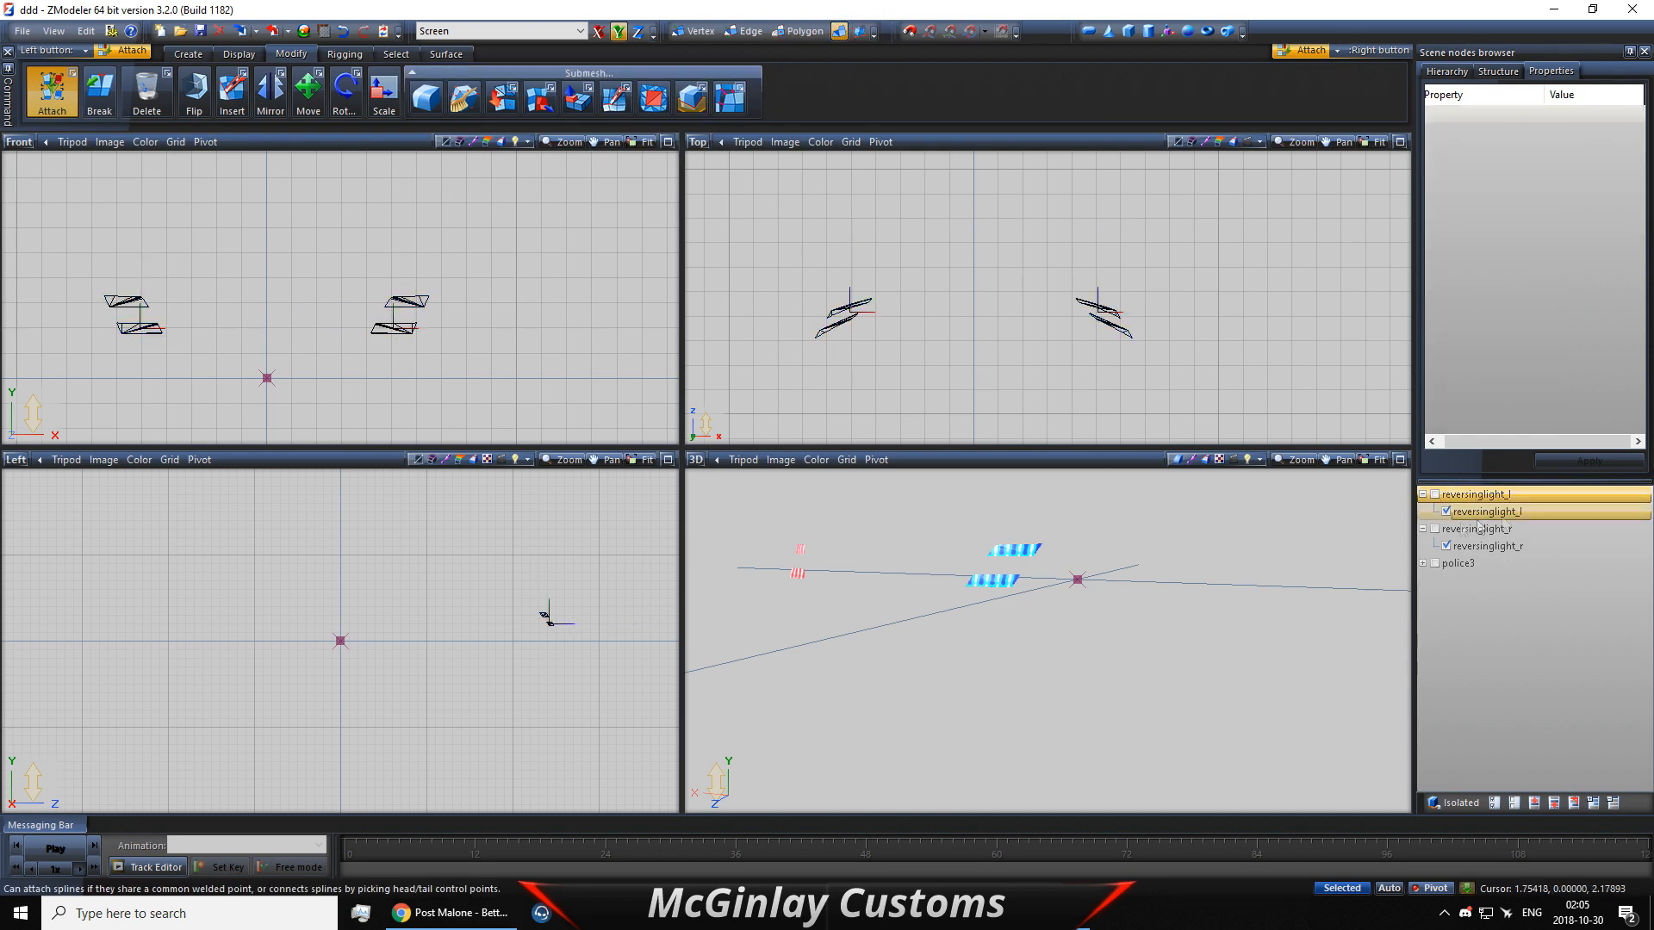
Step: Move both lens meshes out of their parent dummies to the scene root and delete the empty reversinglight_l and reversinglight_r dummies
click(1443, 510)
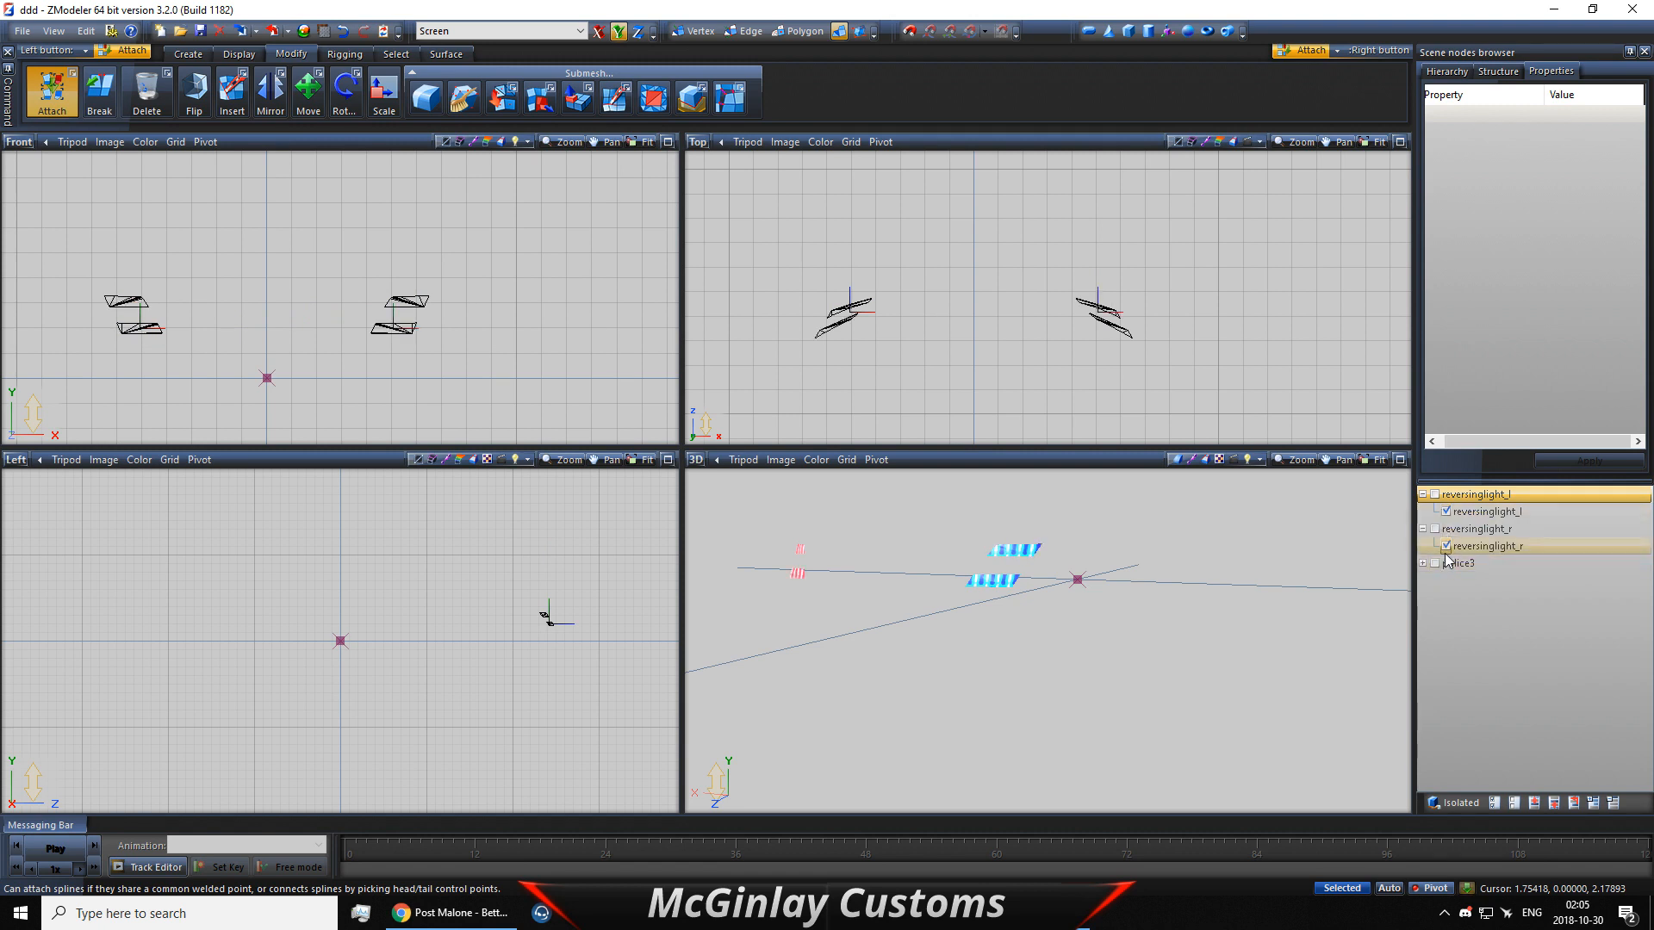
drag(1462, 549, 1488, 609)
drag(1468, 513, 1508, 617)
click(1473, 512)
ctrl+click(1472, 498)
right_click(1473, 498)
mouse_move(1509, 515)
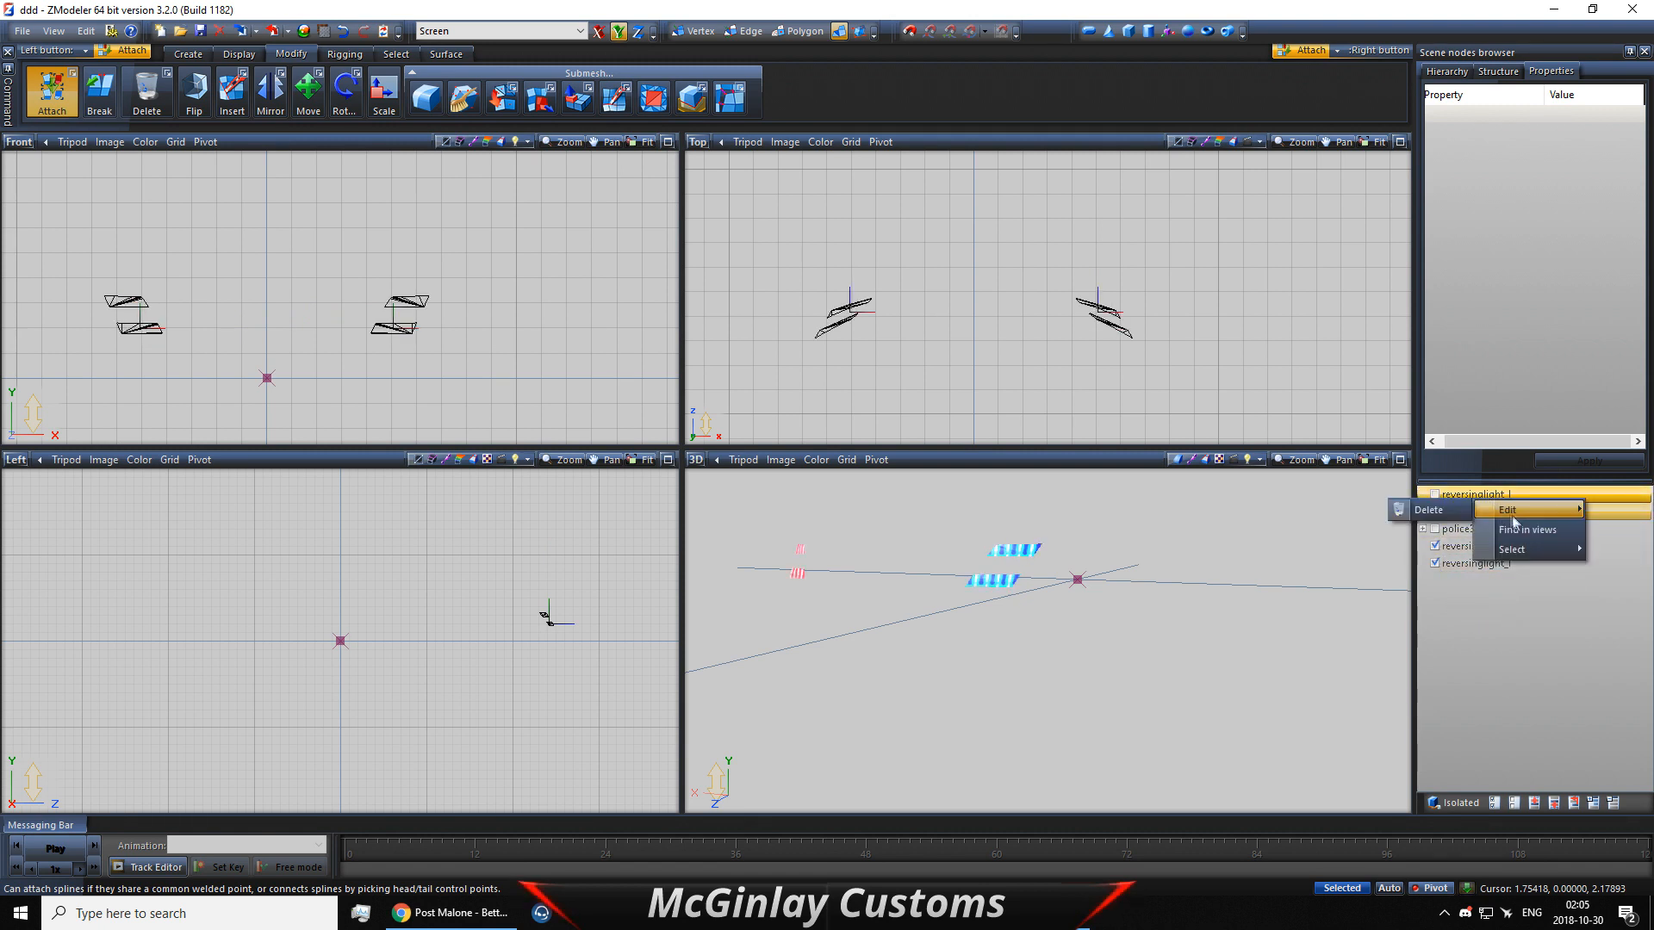
click(1459, 508)
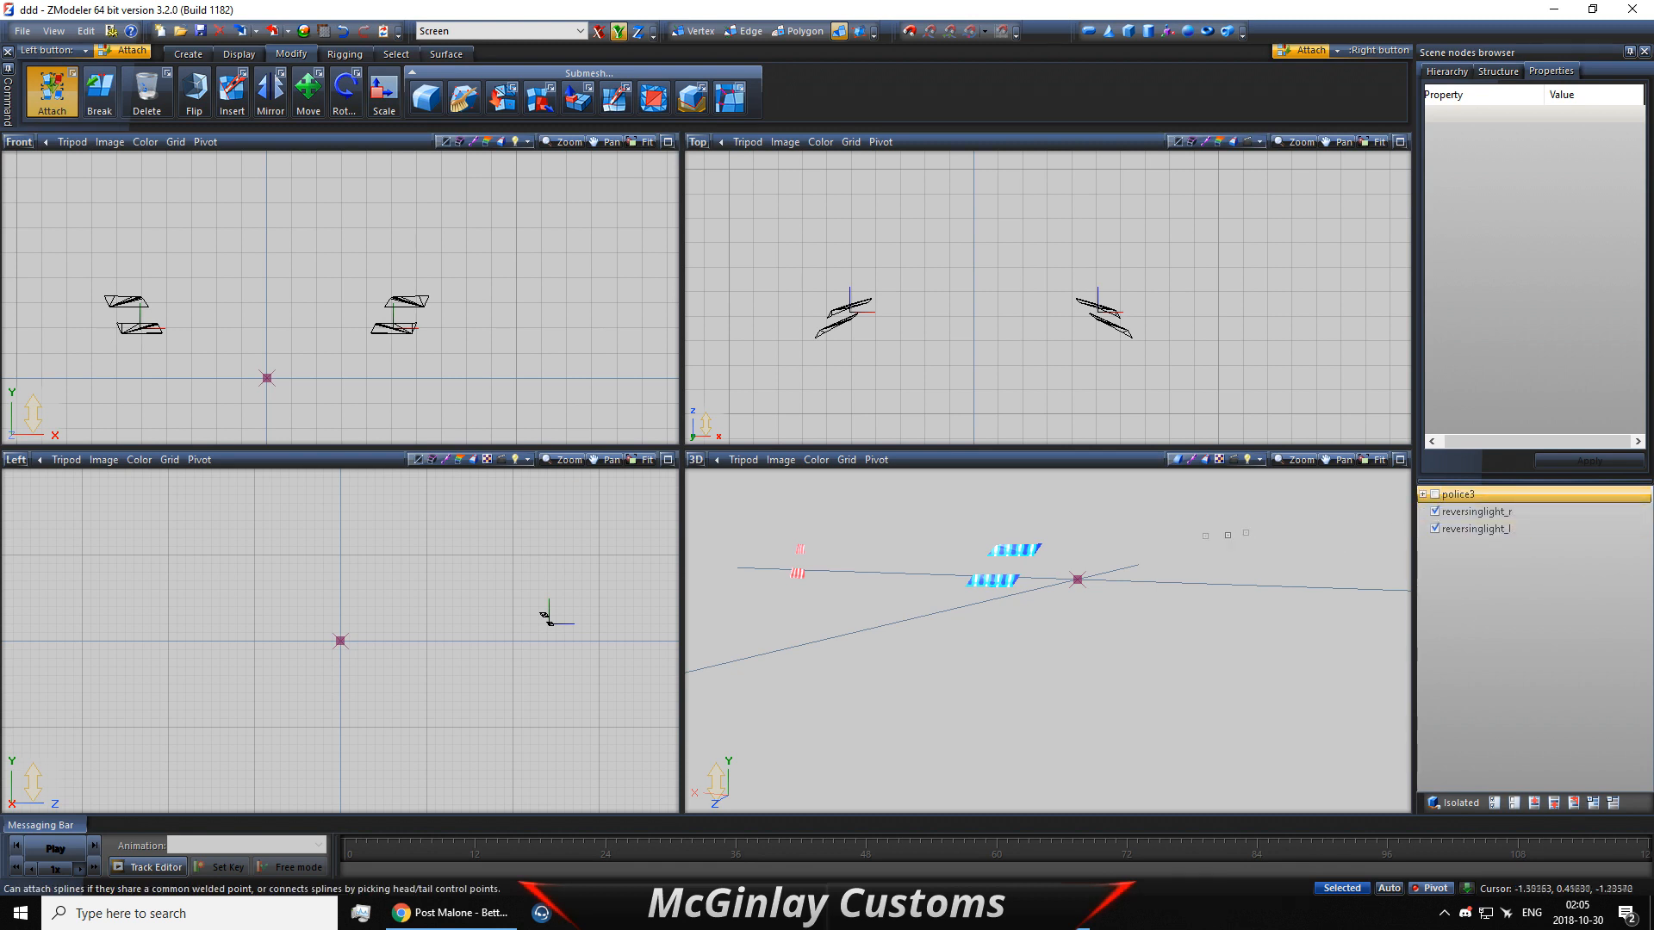
middle_drag(867, 582, 915, 585)
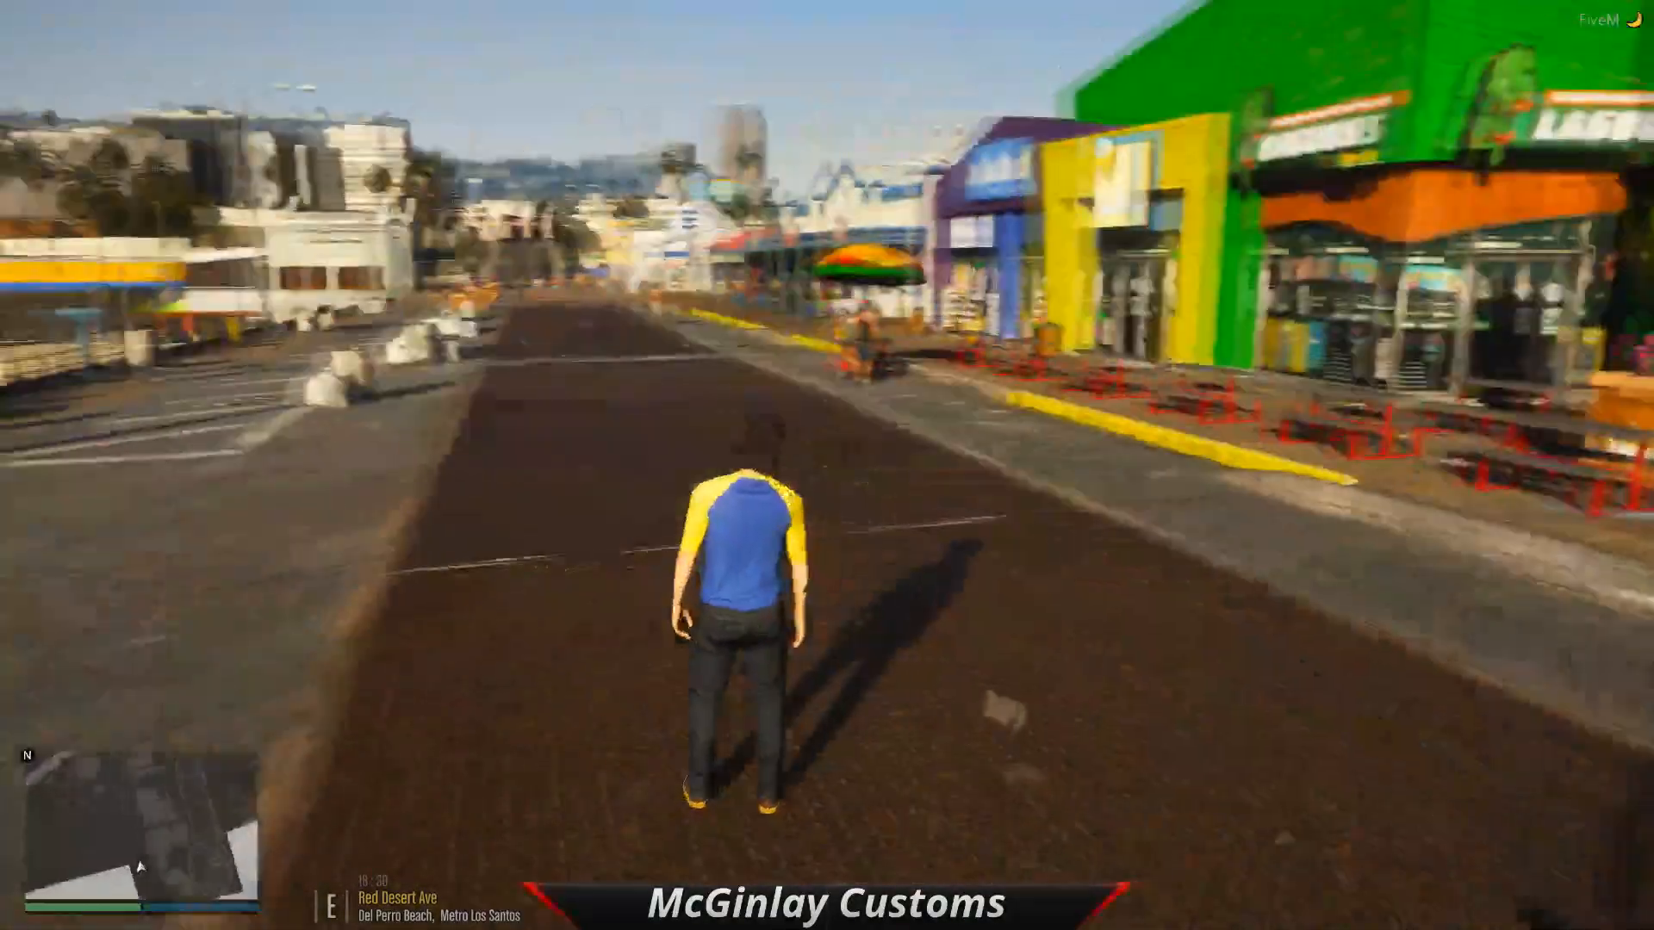
Step: Spawn the police3 vehicle by name in front of the character
key(m)
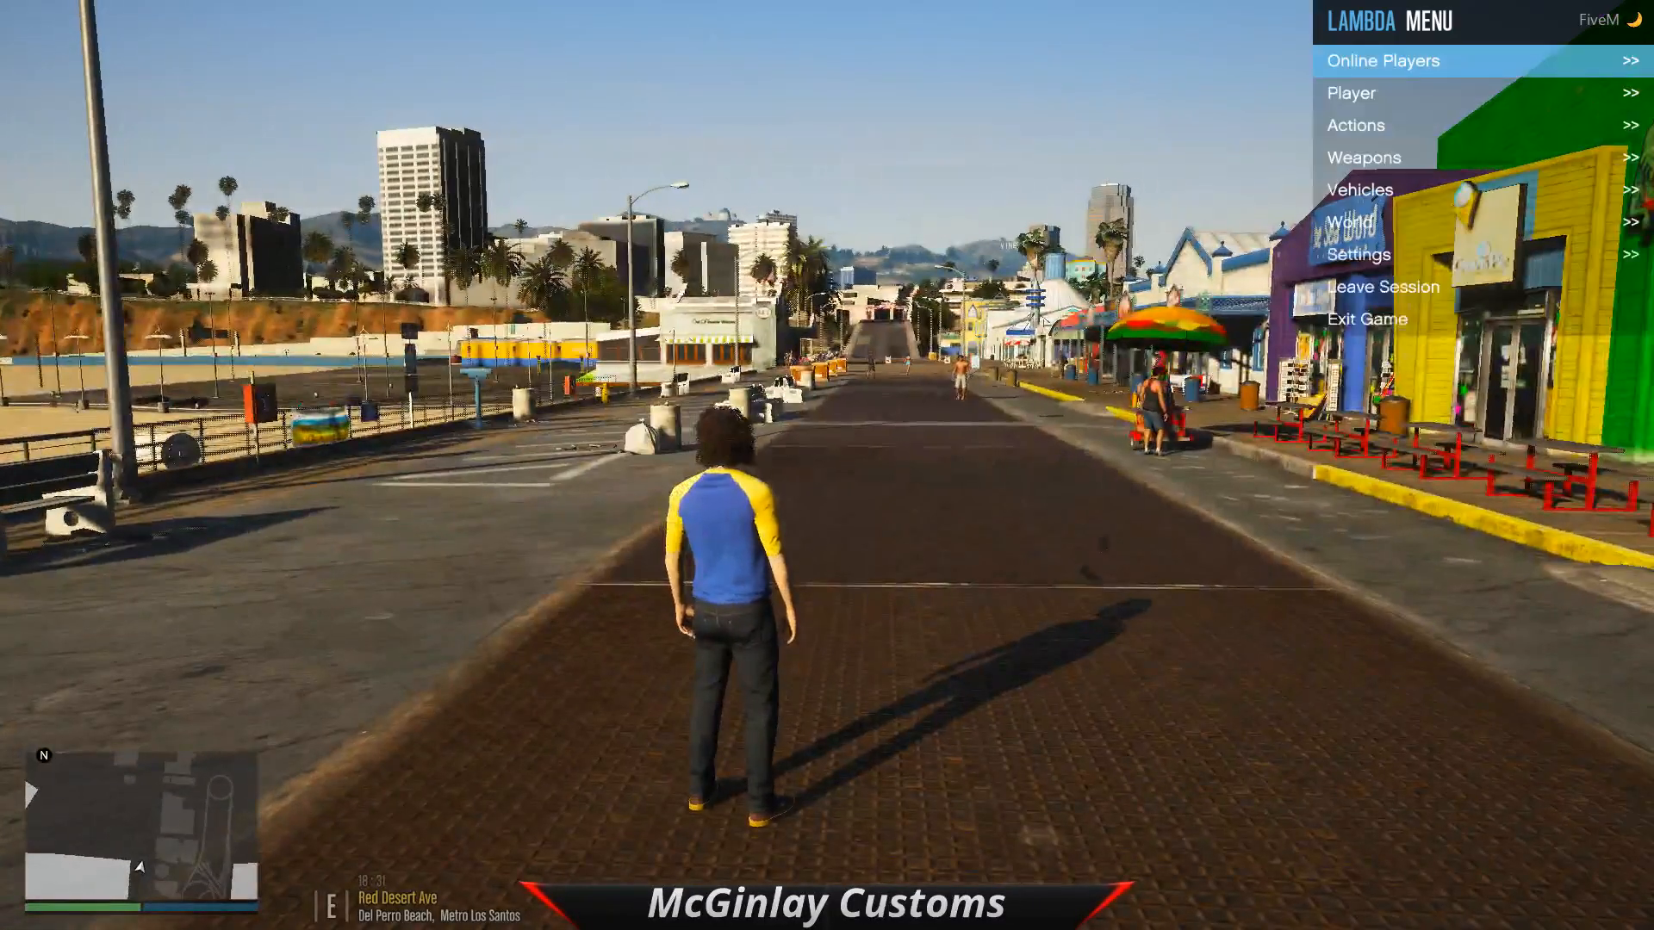
key(Down)
key(Down)
key(Down)
key(Down)
key(Return)
key(Return)
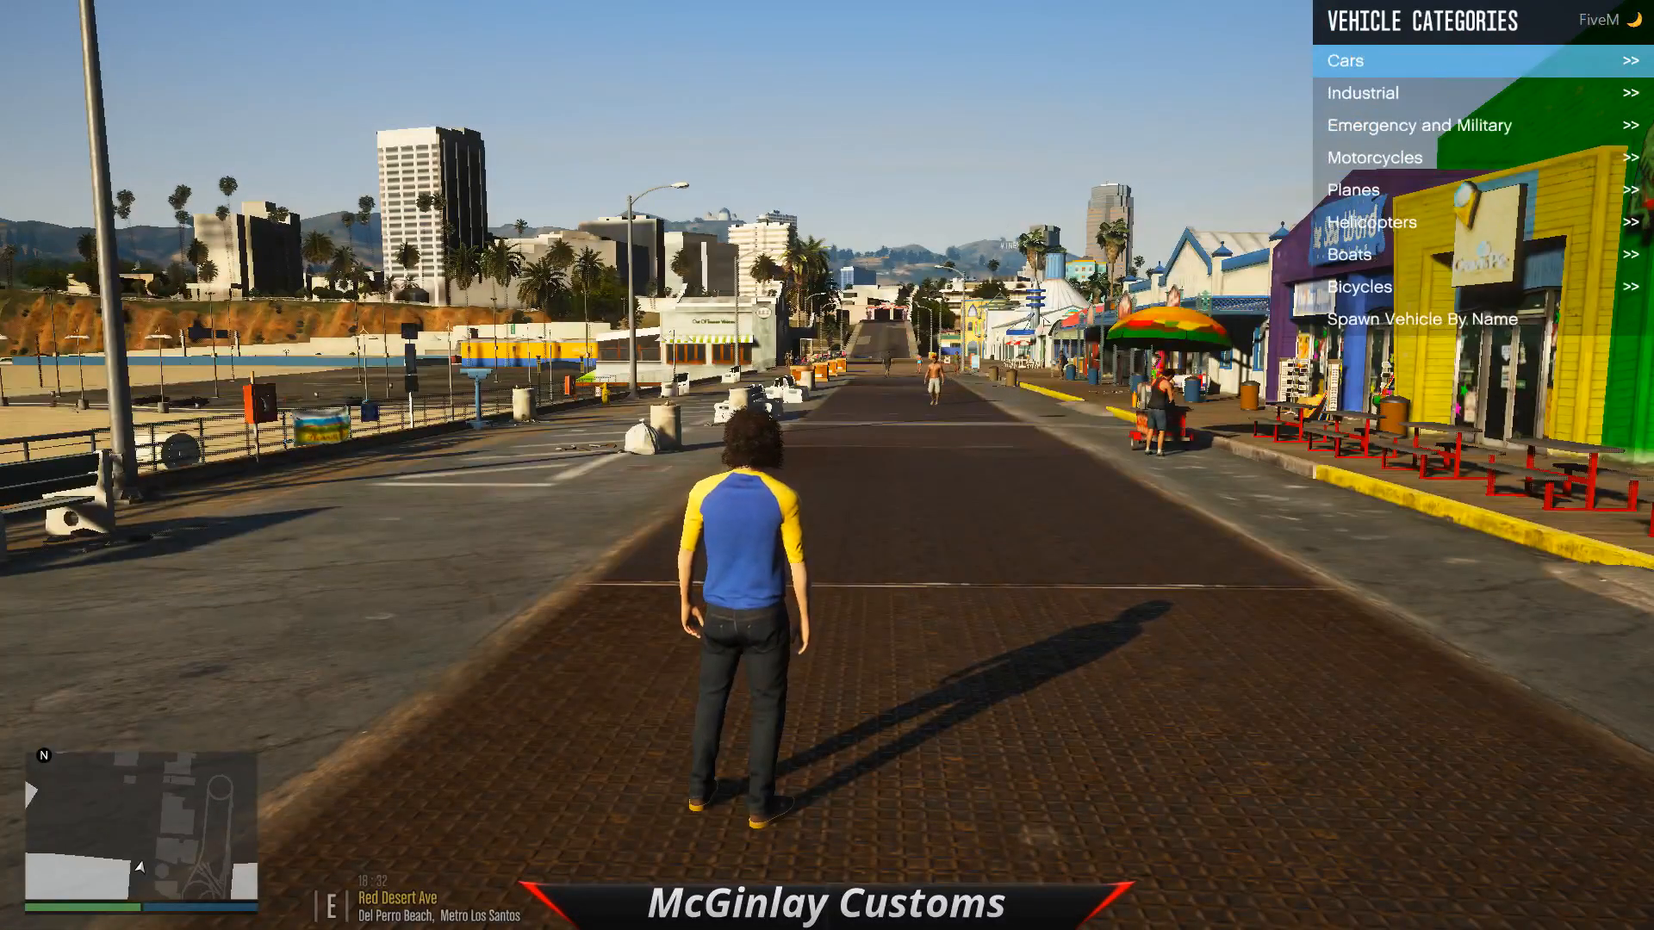
key(m)
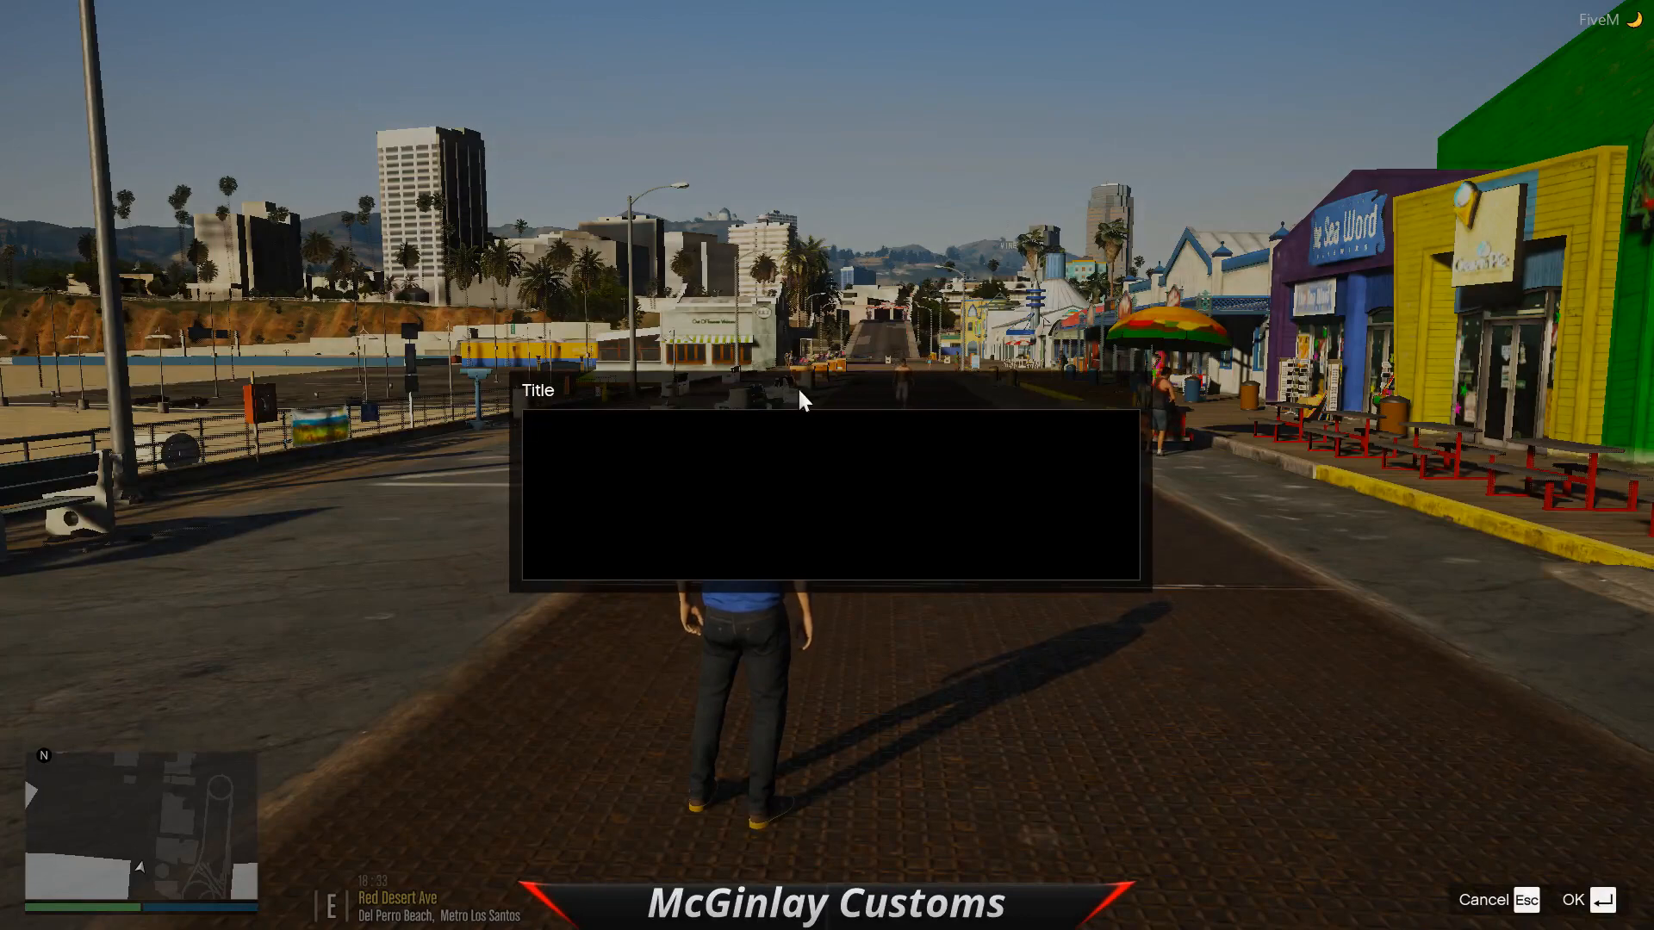
text(police3)
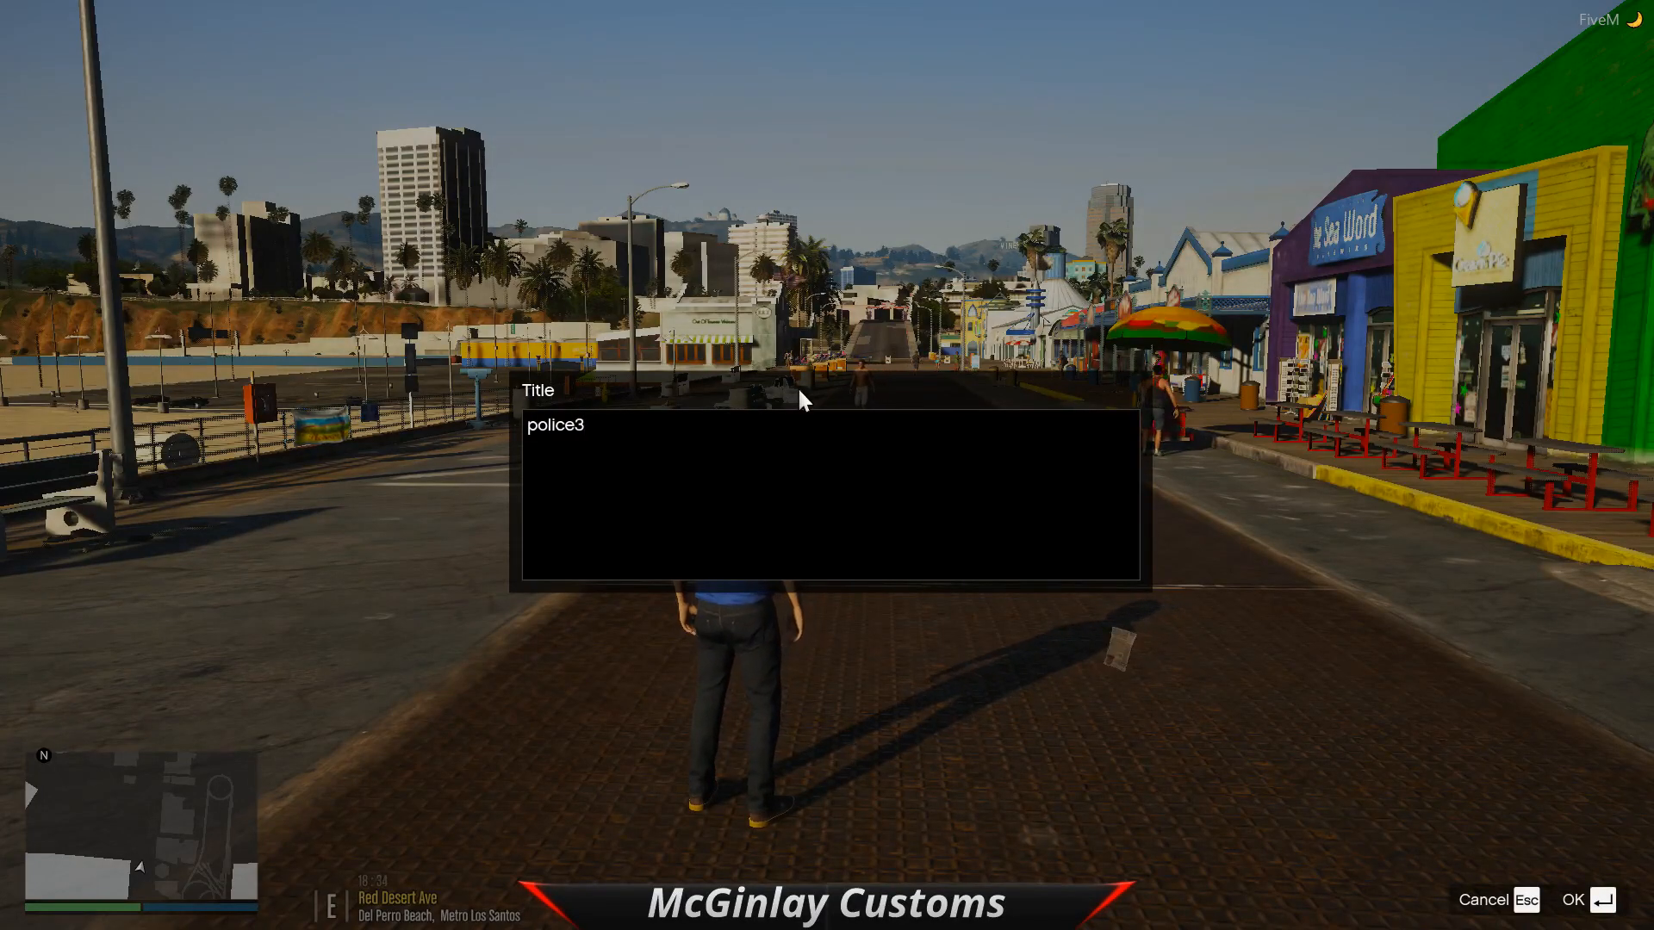
key(Return)
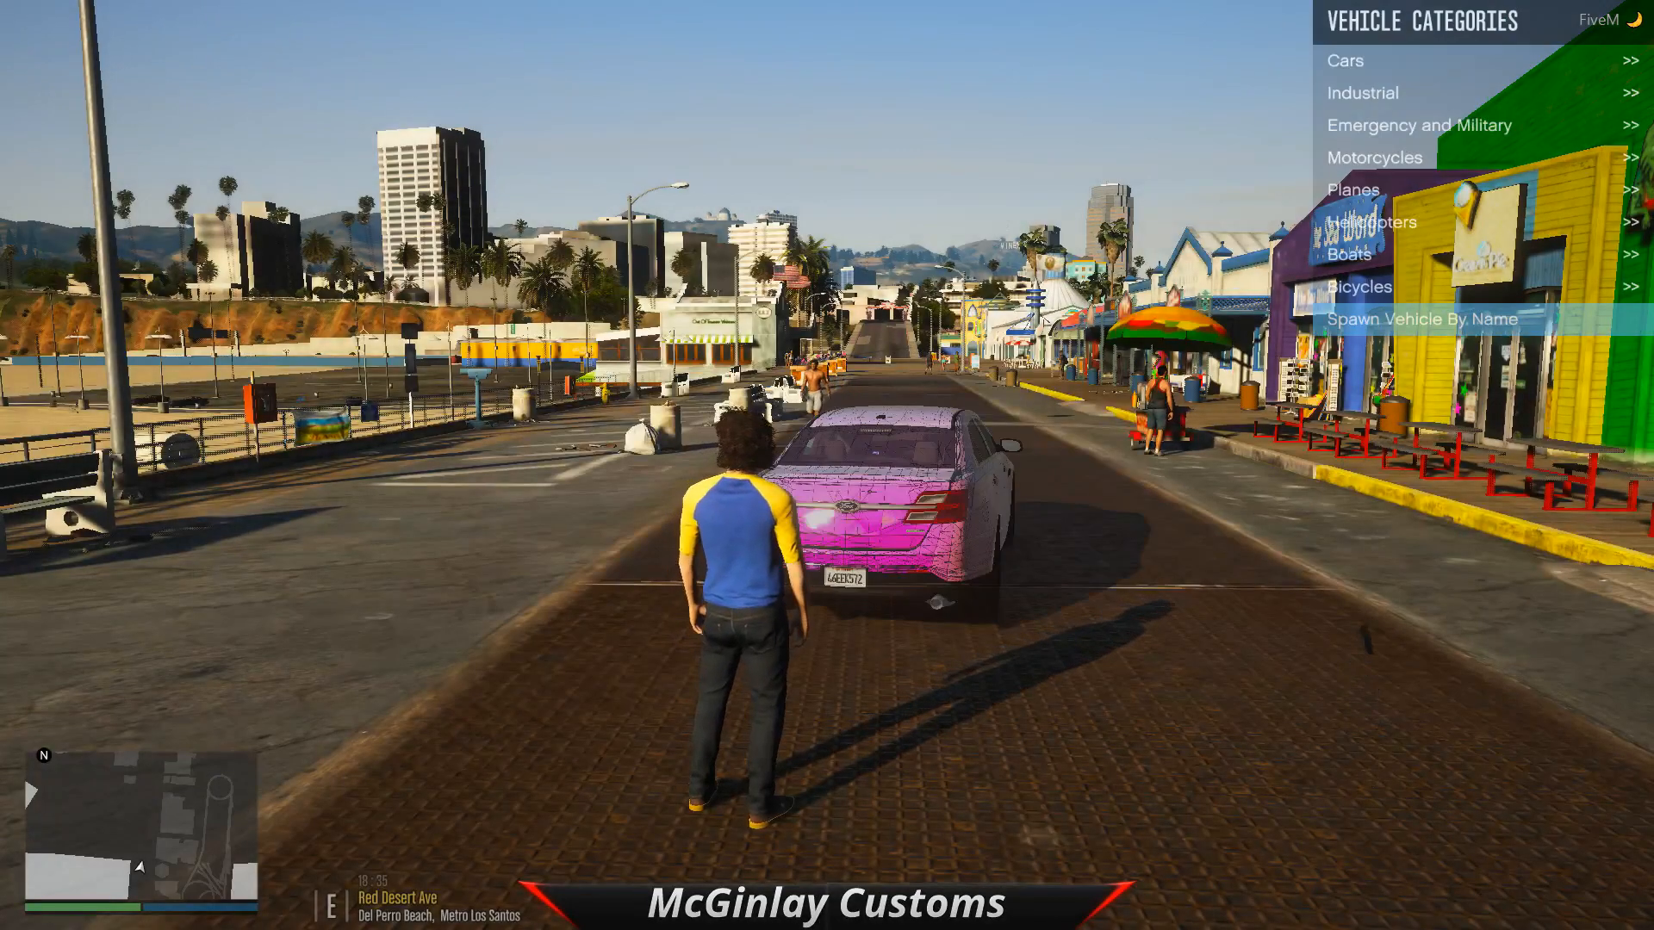
Step: Walk the character to the driver's door of the spawned police car and get in
key(w)
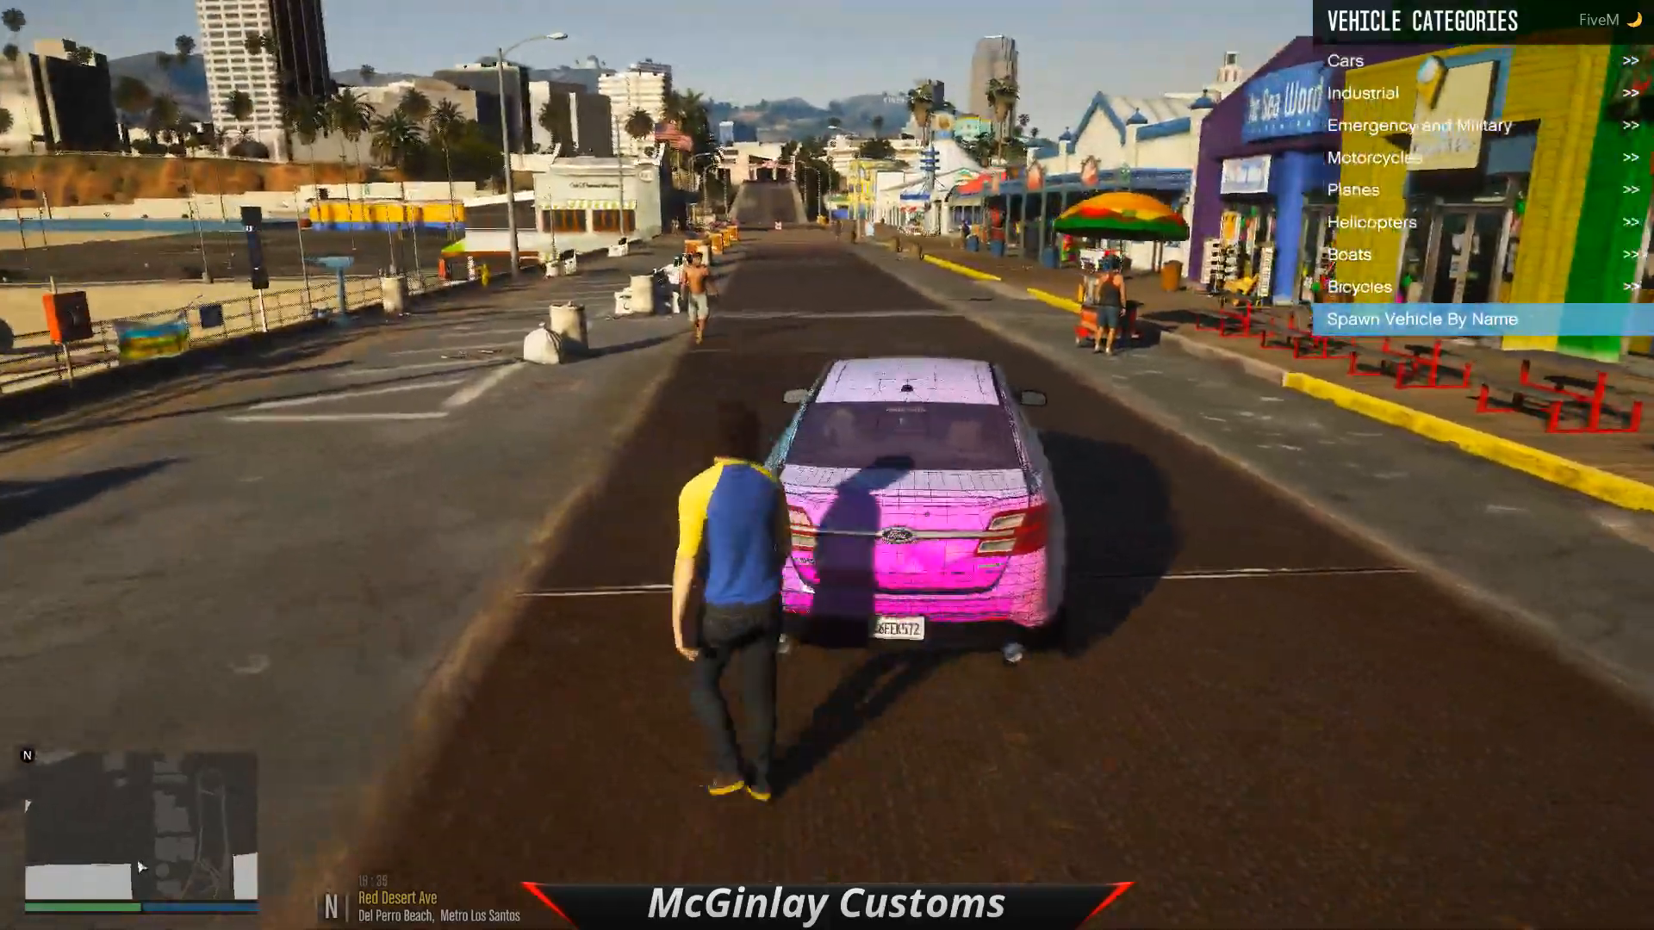
key(w)
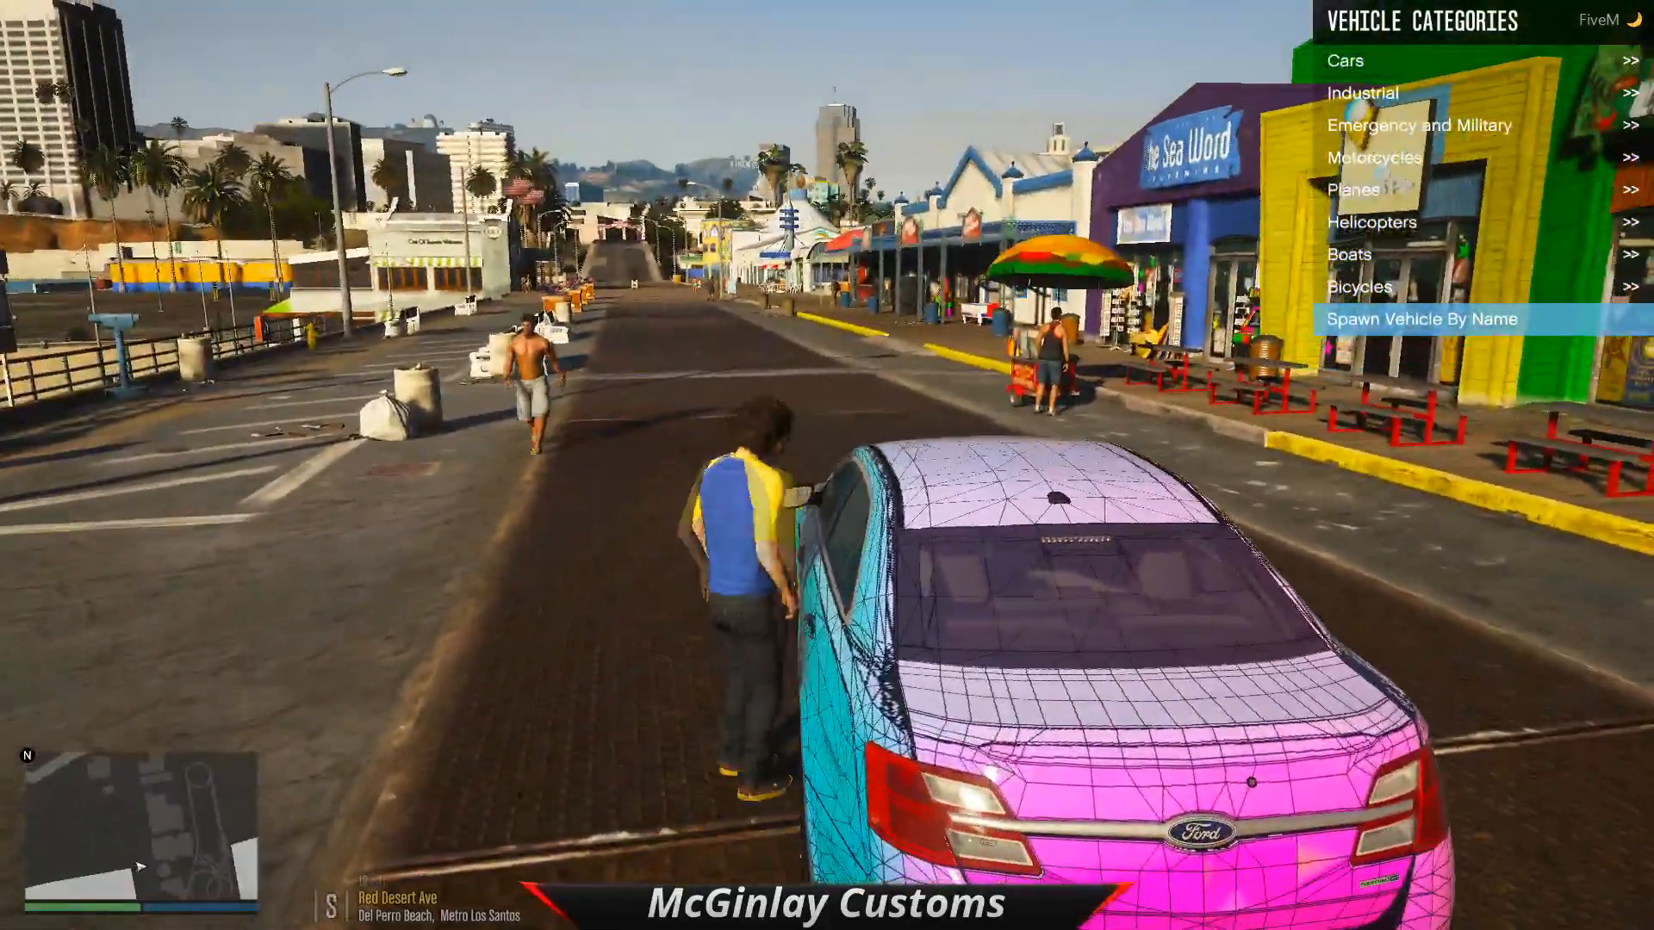
key(f)
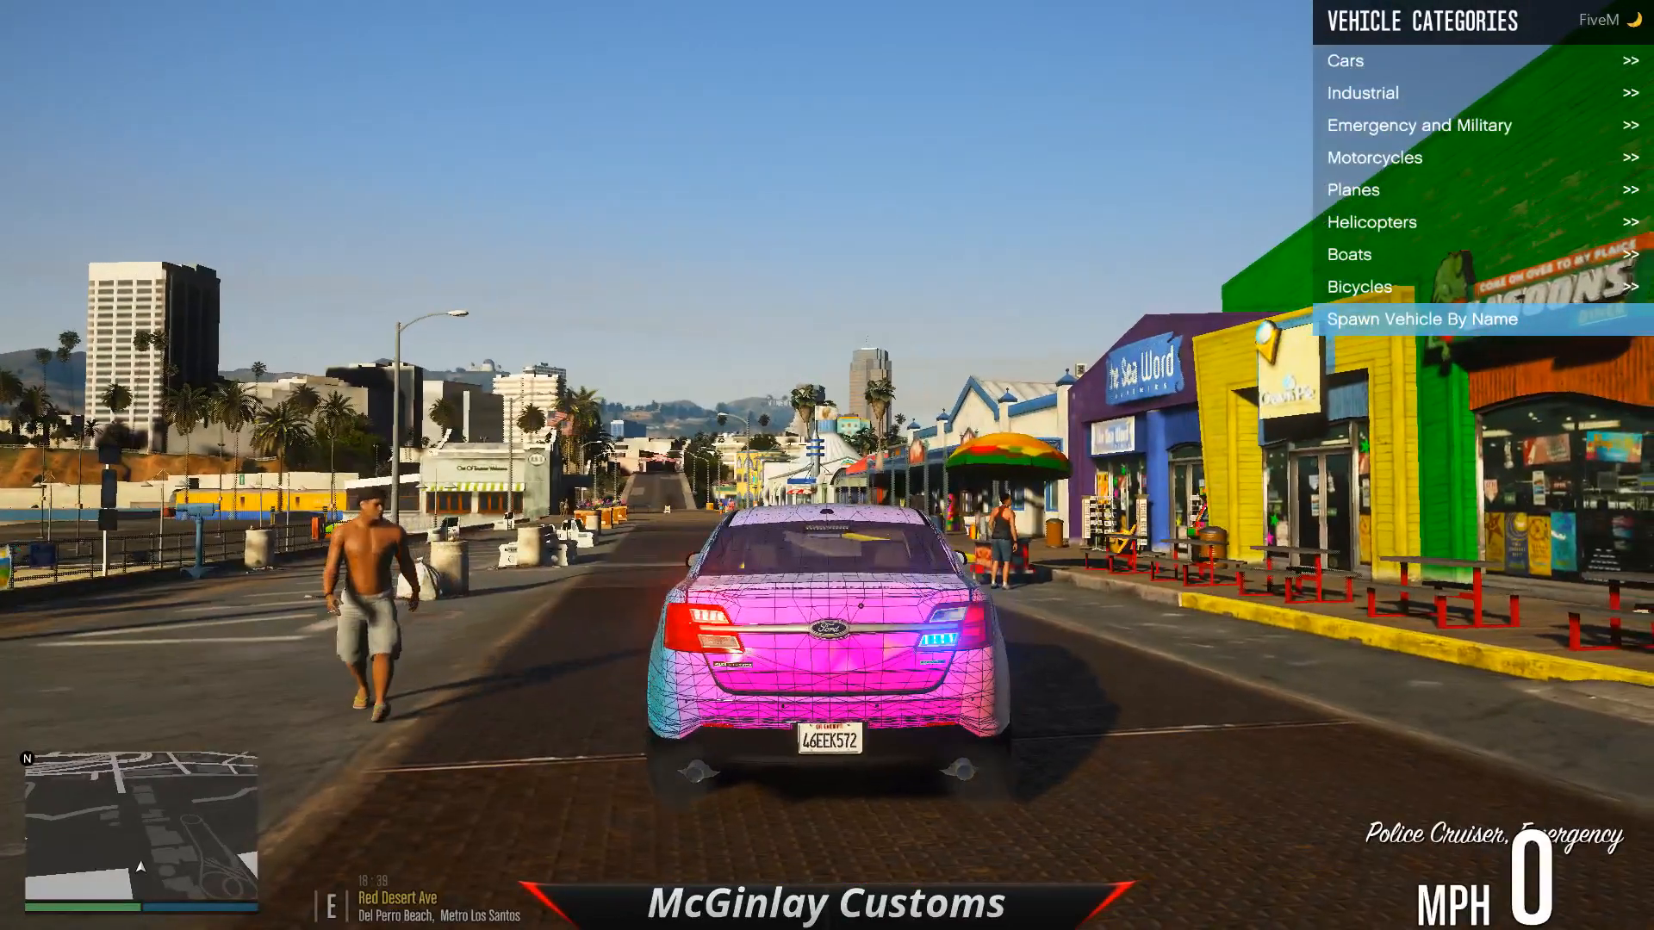
Step: Set the world time to Night and close the world options
key(BackSpace)
key(Down)
key(Down)
key(Down)
key(Down)
key(Down)
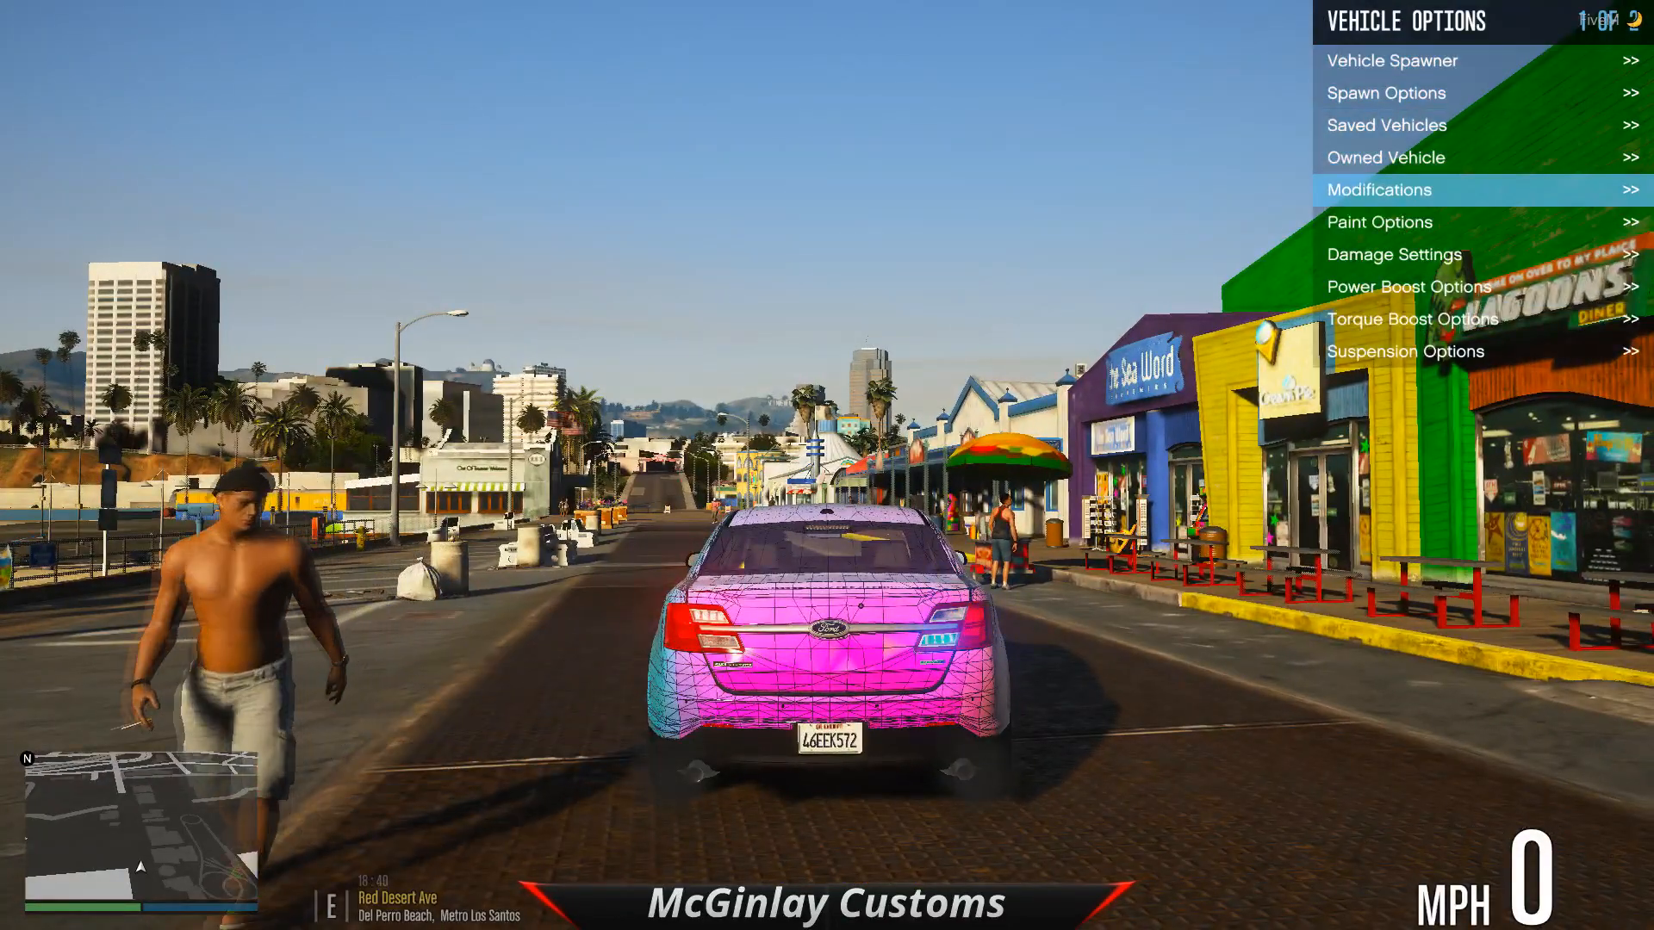
key(BackSpace)
key(Down)
key(Return)
key(Down)
key(Down)
key(Return)
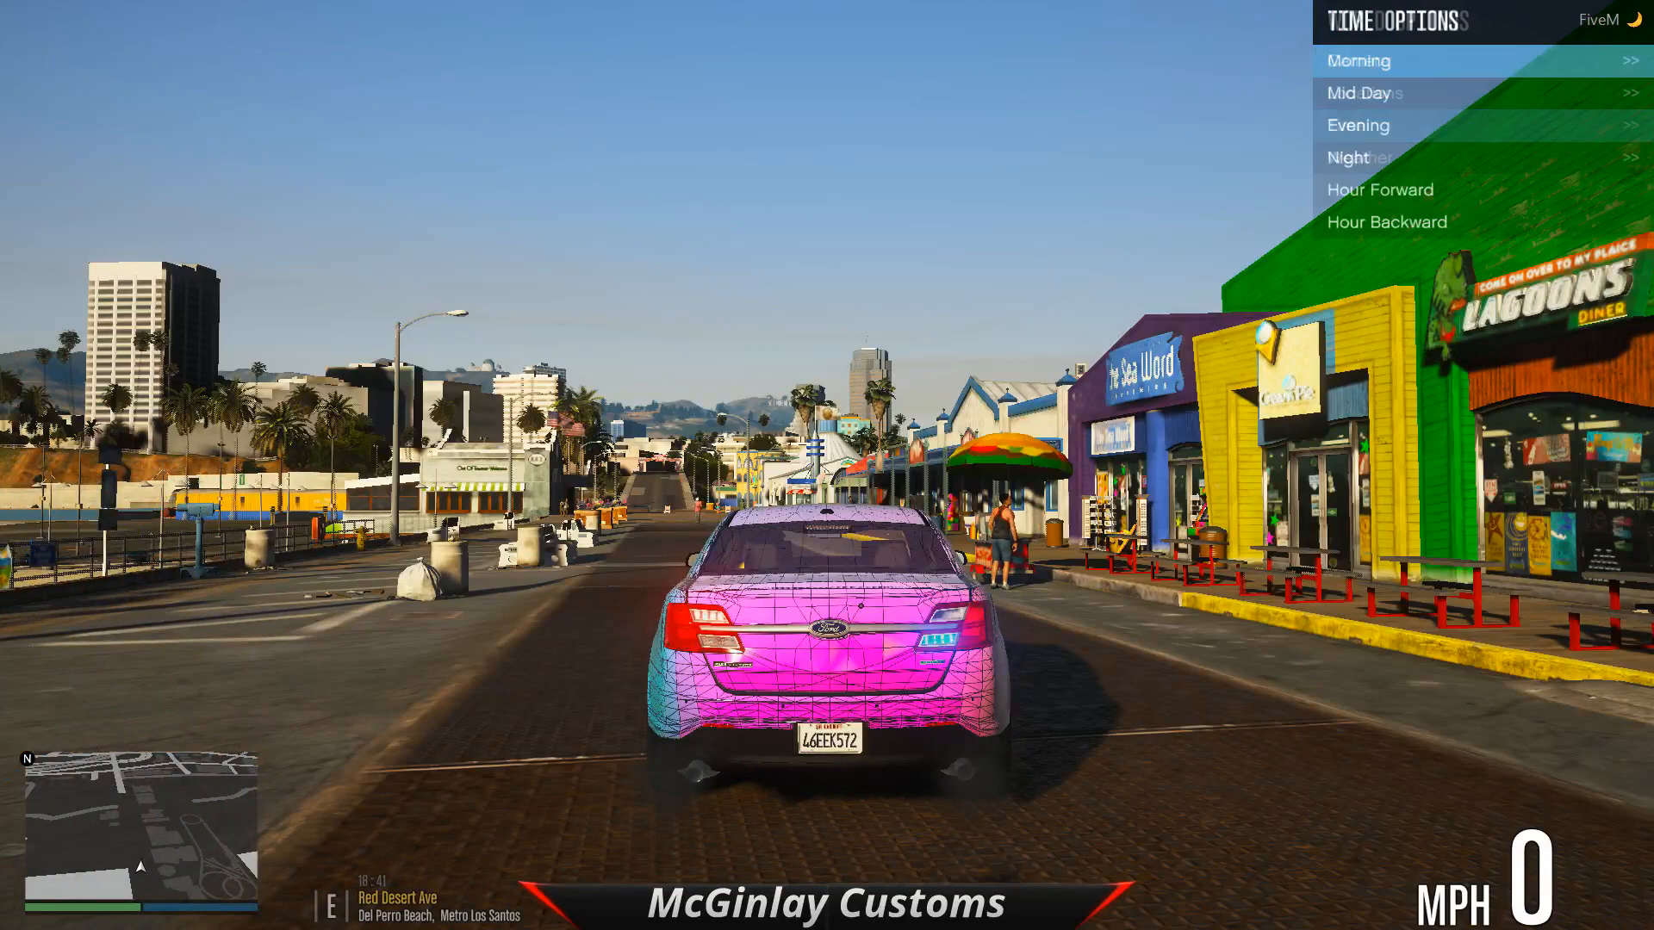
key(Down)
key(Down)
key(Down)
key(Return)
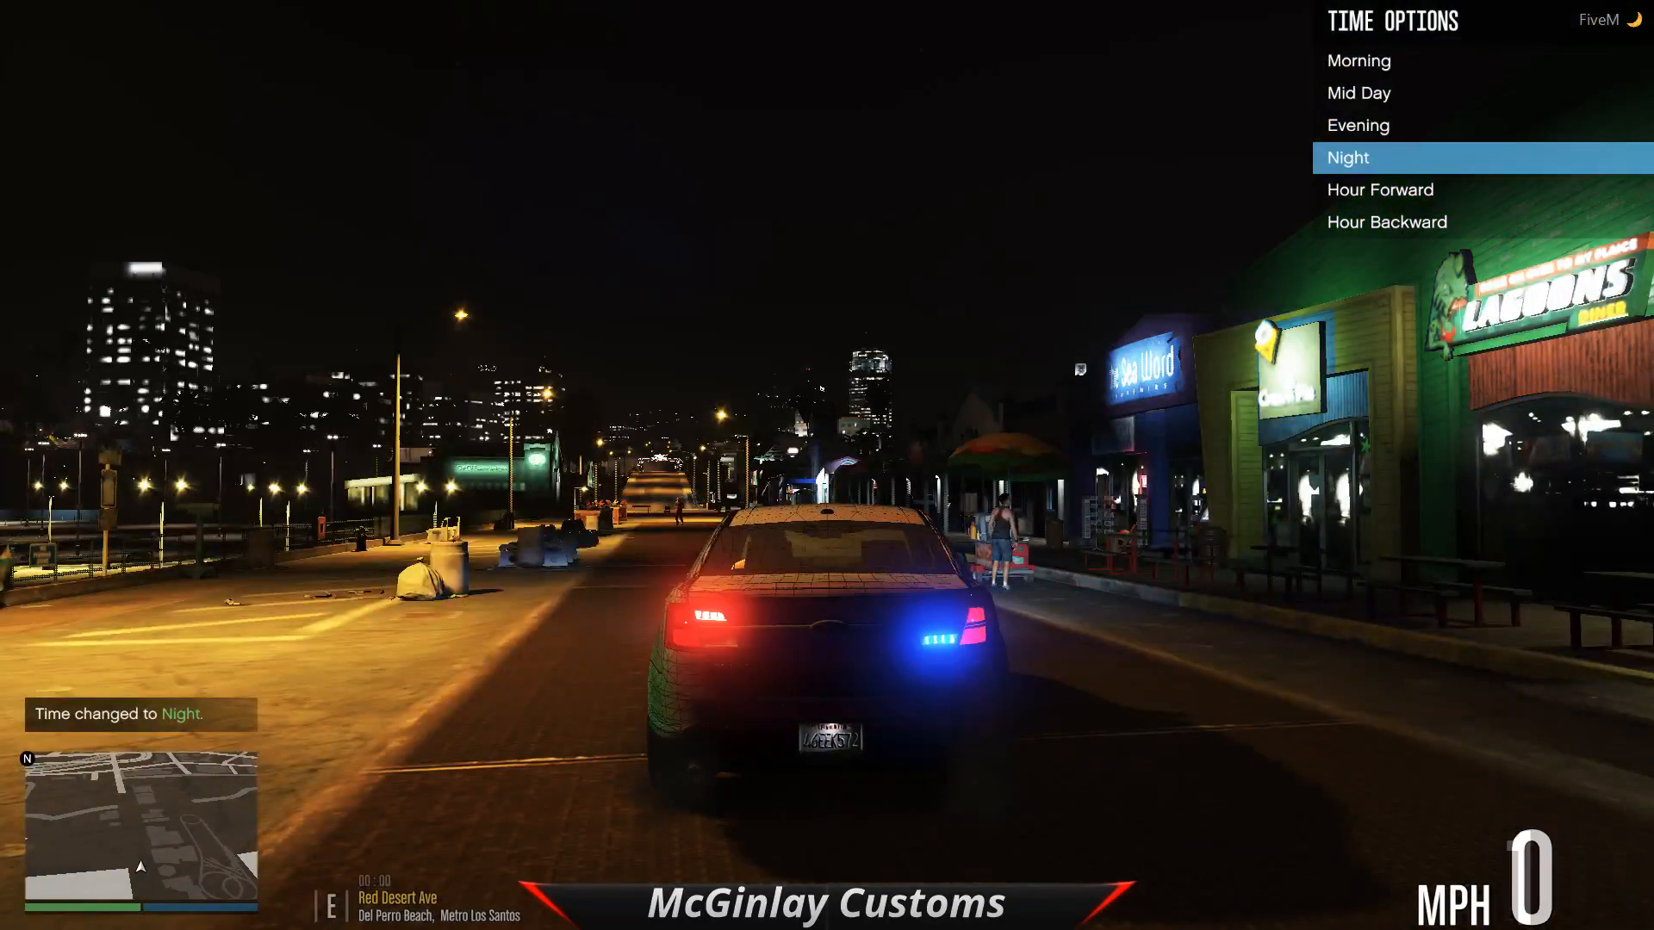
key(BackSpace)
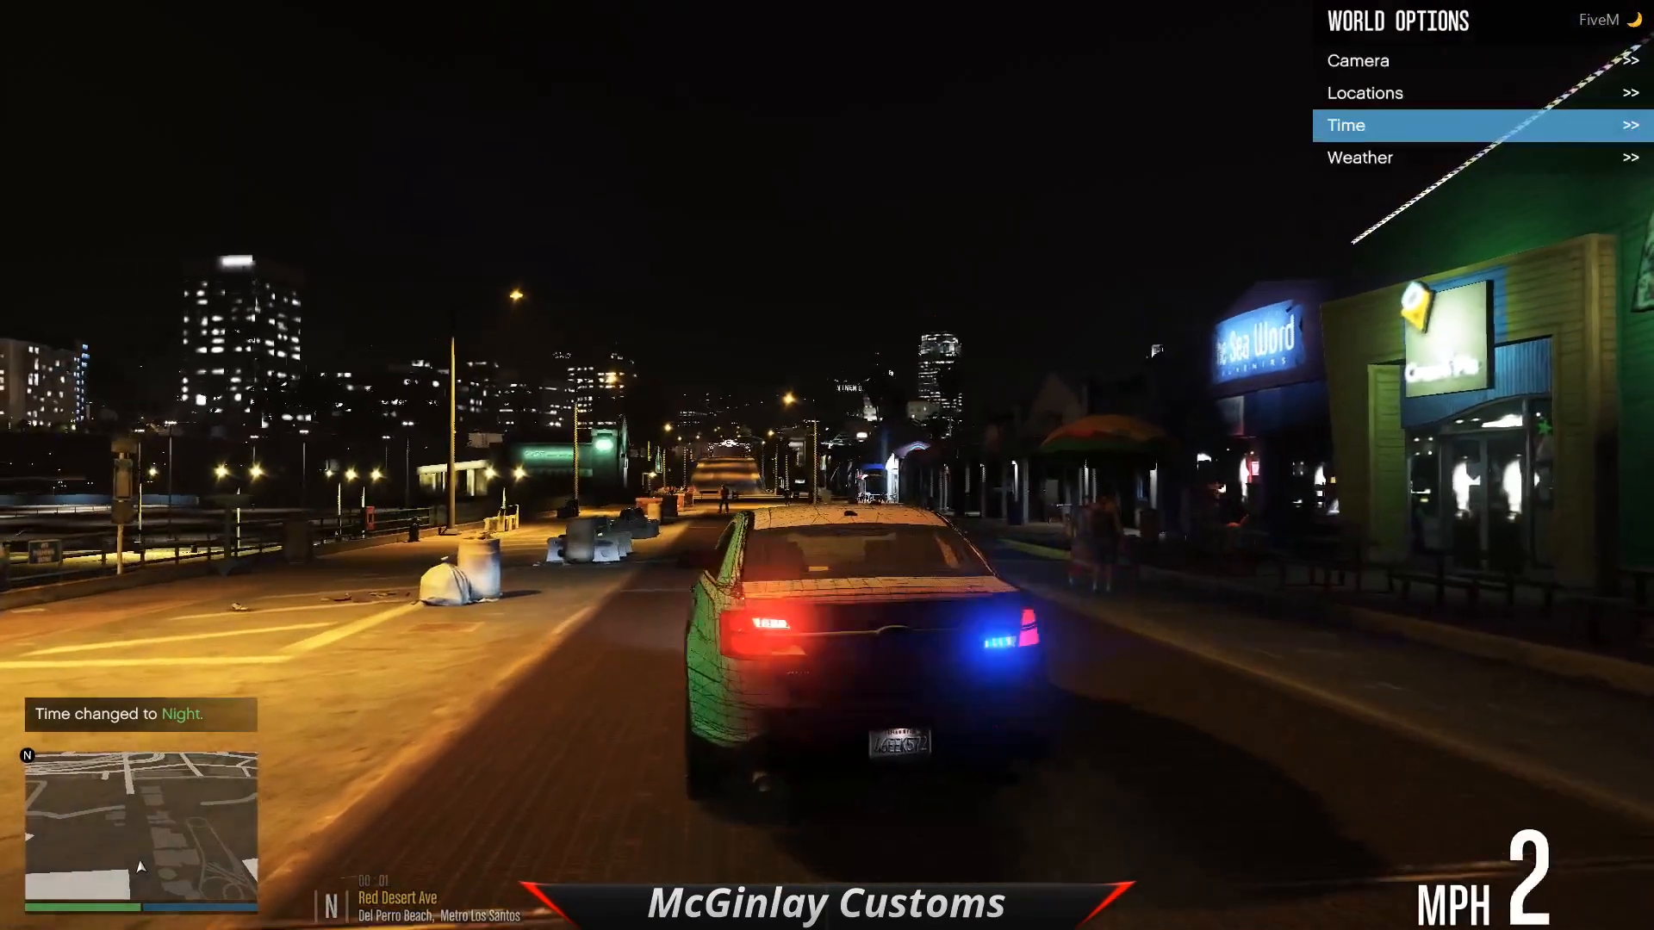
key(BackSpace)
key(BackSpace)
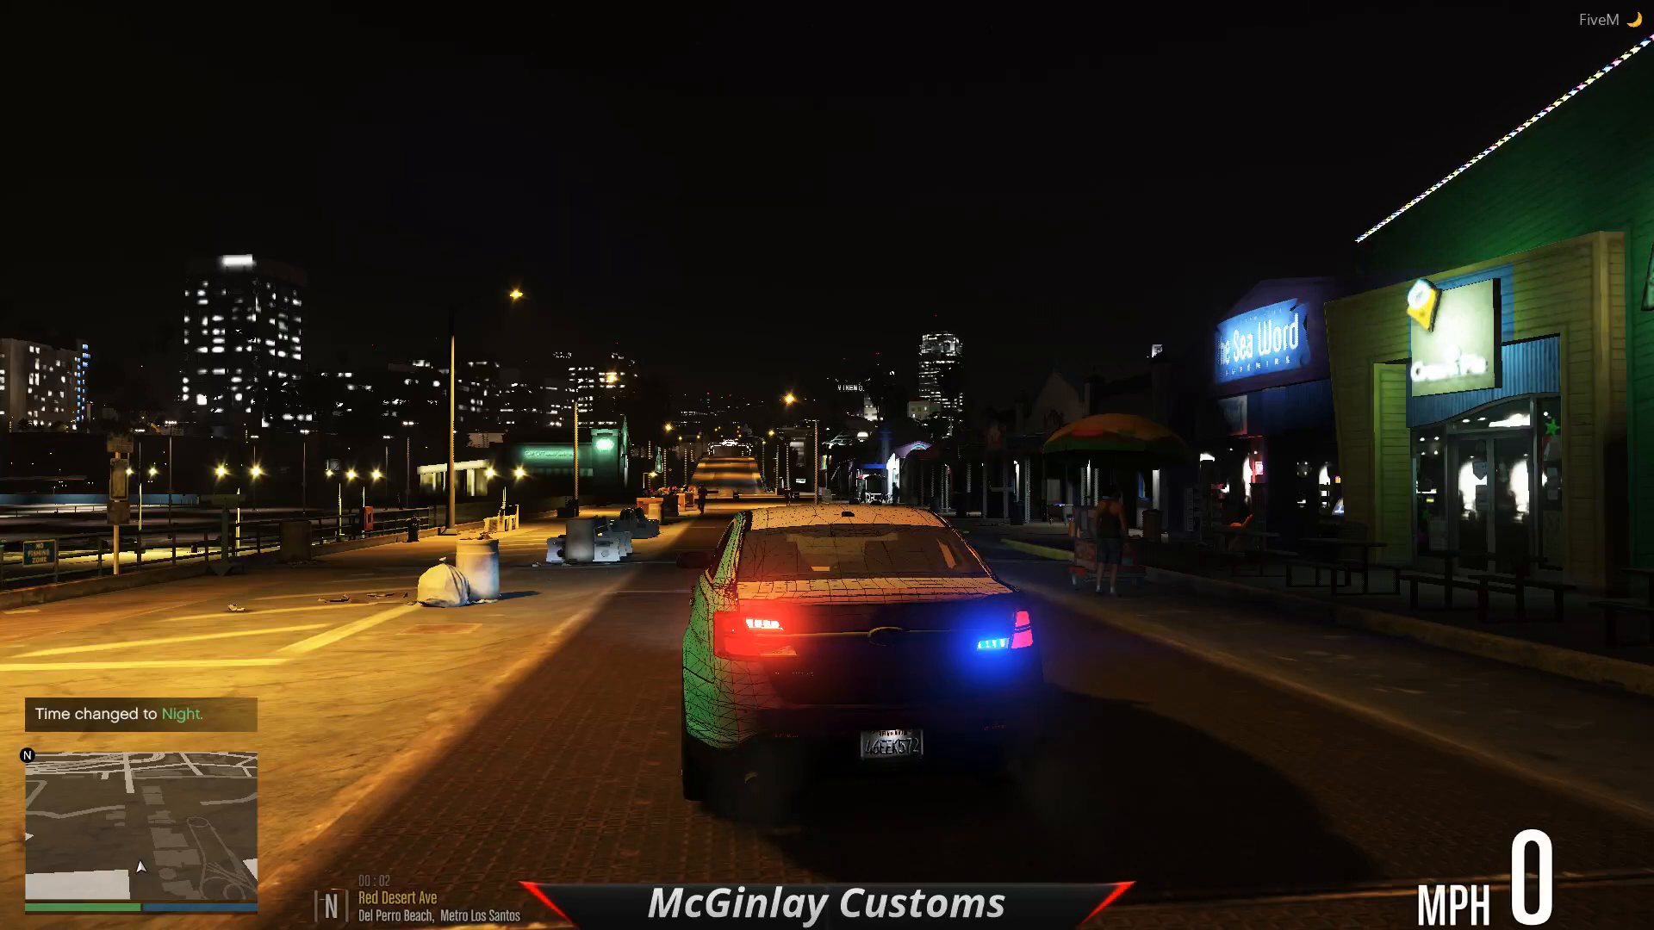
Step: Open the police car's trunk through the vehicle door controls to examine the rear lights with the lid raised
key(F2)
key(Up)
key(Return)
key(Up)
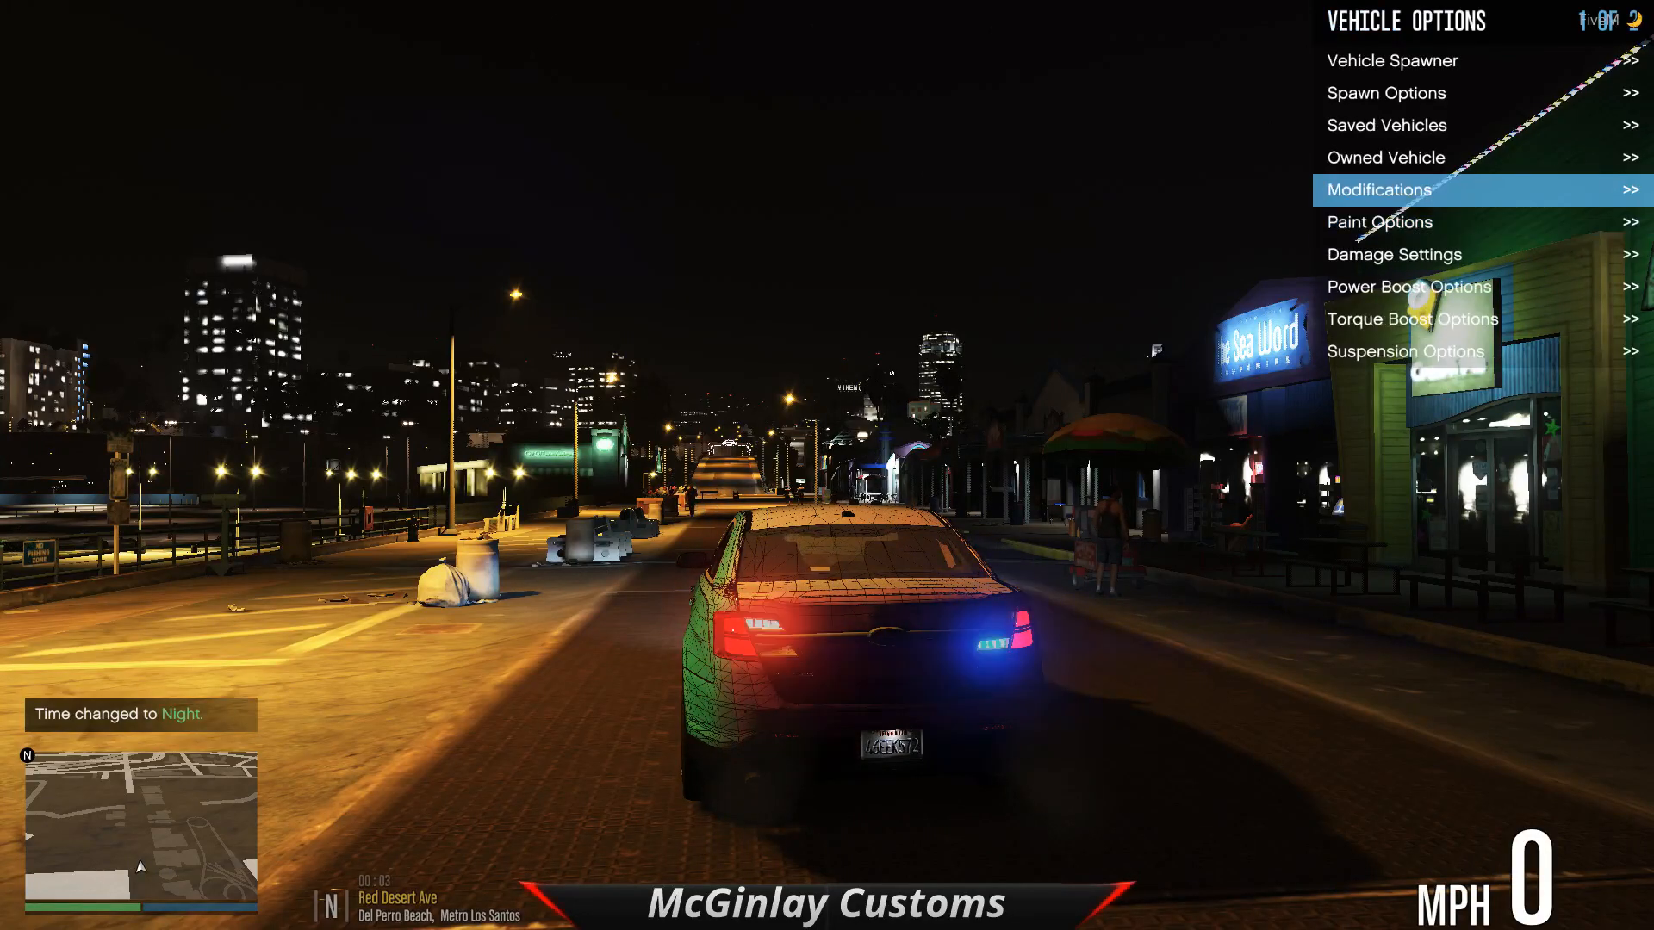
key(Return)
key(BackSpace)
key(Down)
key(Down)
key(Down)
key(Down)
key(Down)
key(Down)
key(Down)
key(Down)
key(Down)
key(Down)
key(Down)
key(Down)
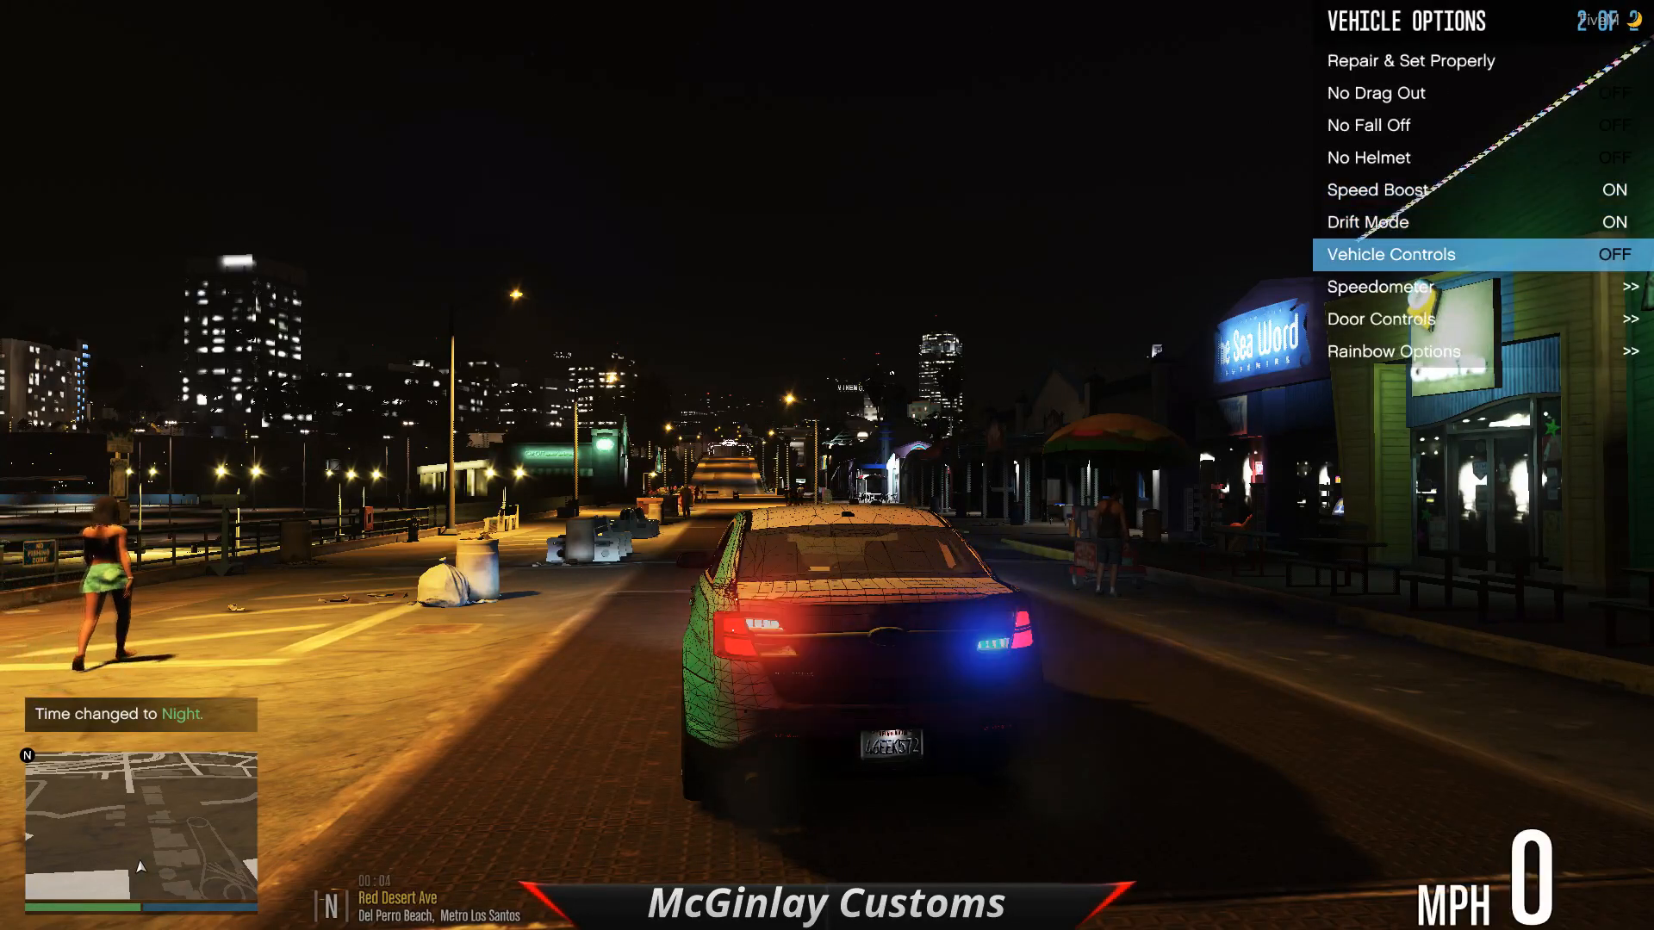
key(Down)
key(Down)
key(Return)
key(Up)
key(Up)
key(Up)
key(Down)
key(Return)
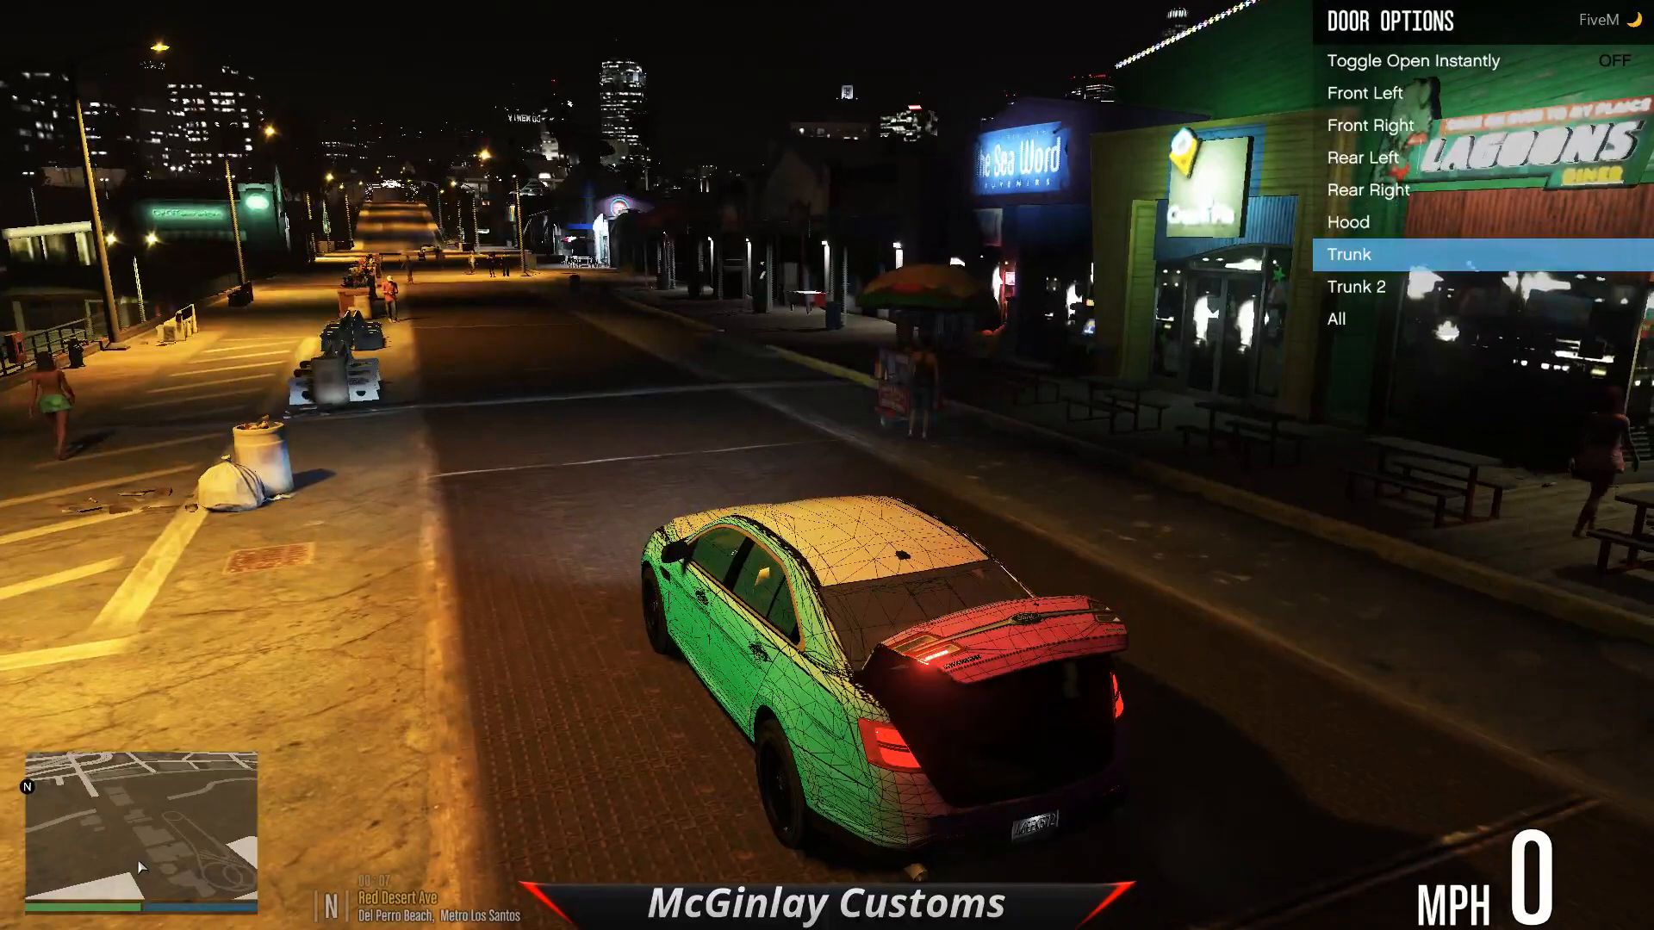
Step: Close the police car's trunk and dismiss the vehicle options
key(Return)
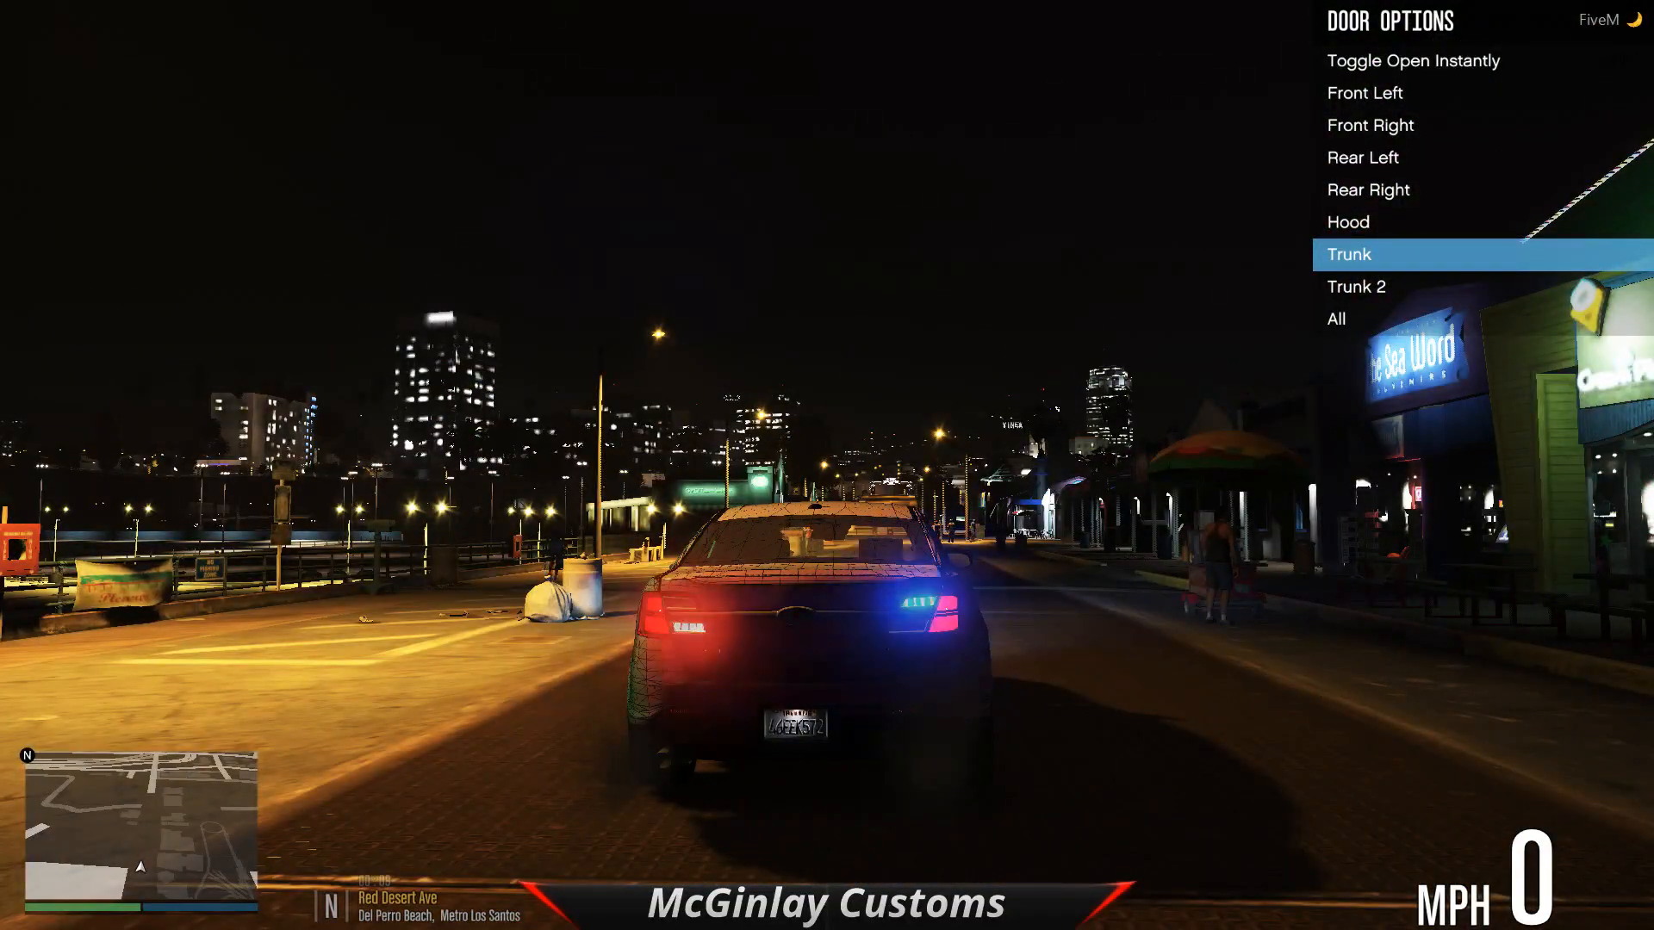
key(F7)
key(F7)
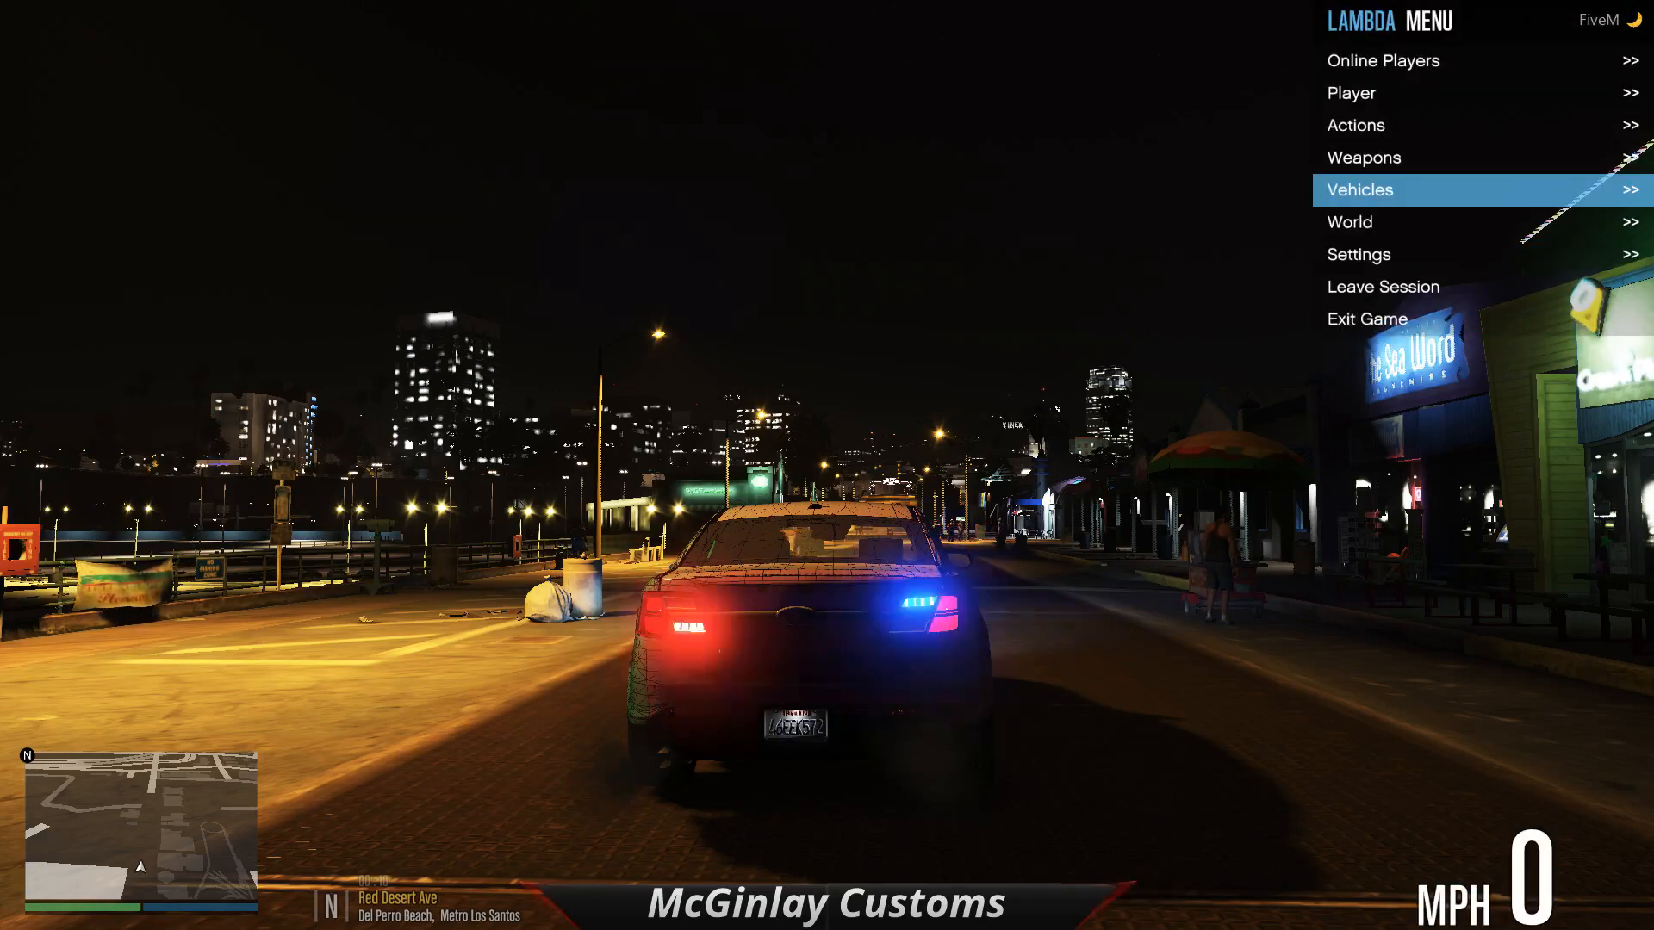
key(F7)
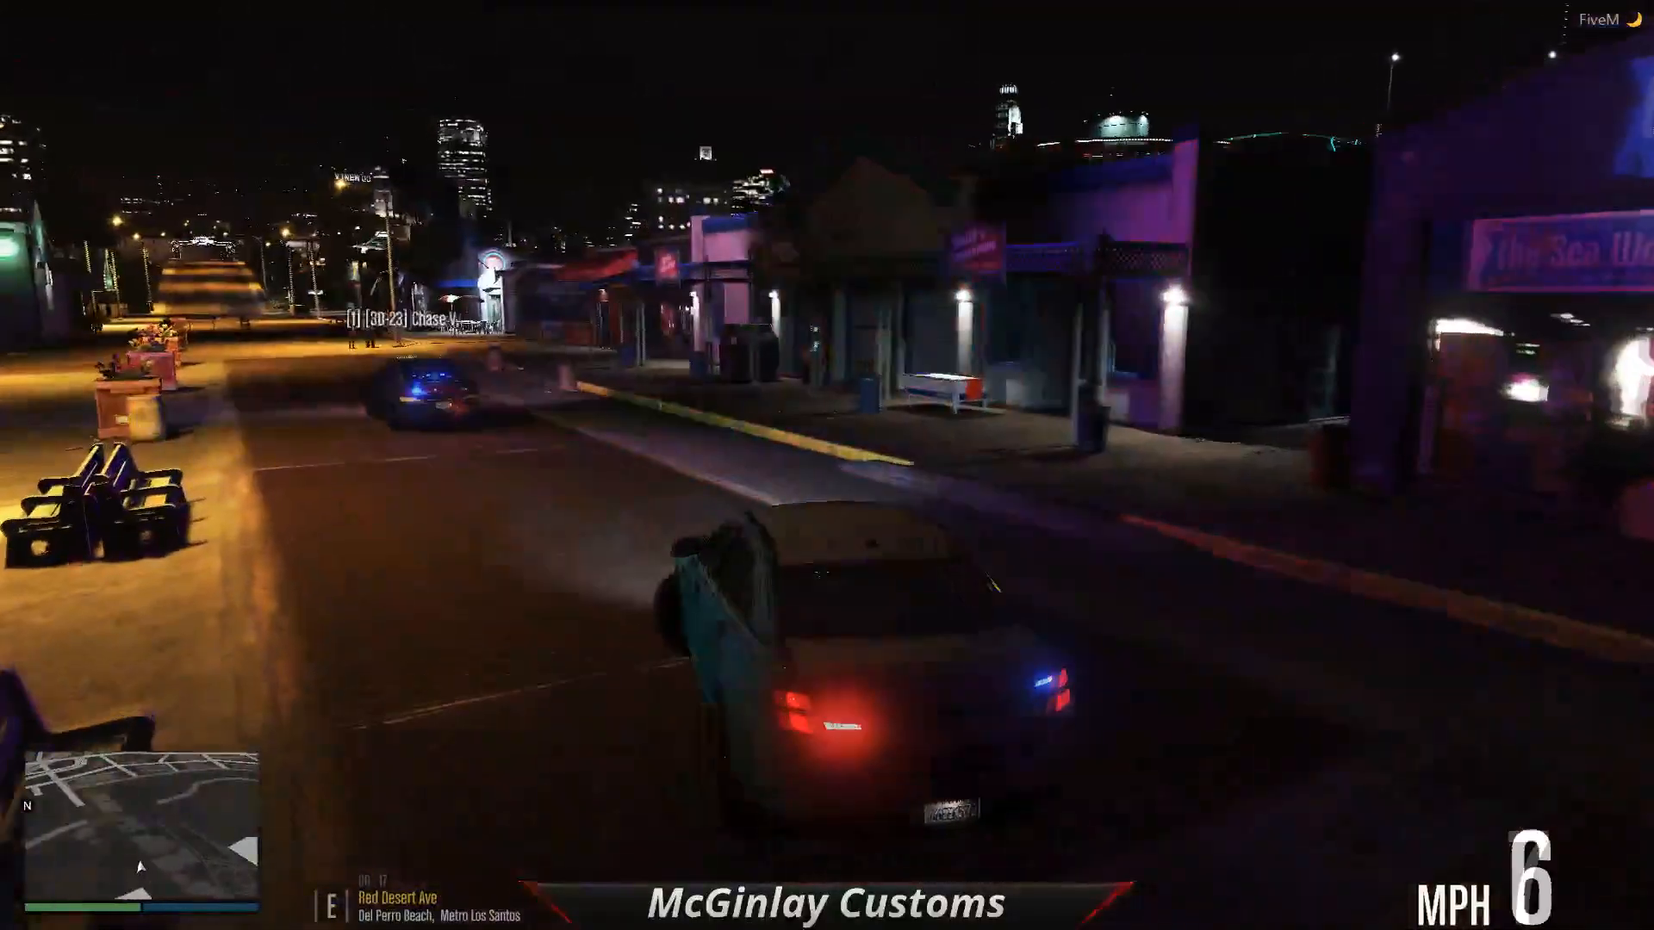
Step: Send the chat message "im recording a video lol"
key(Up)
text(t)
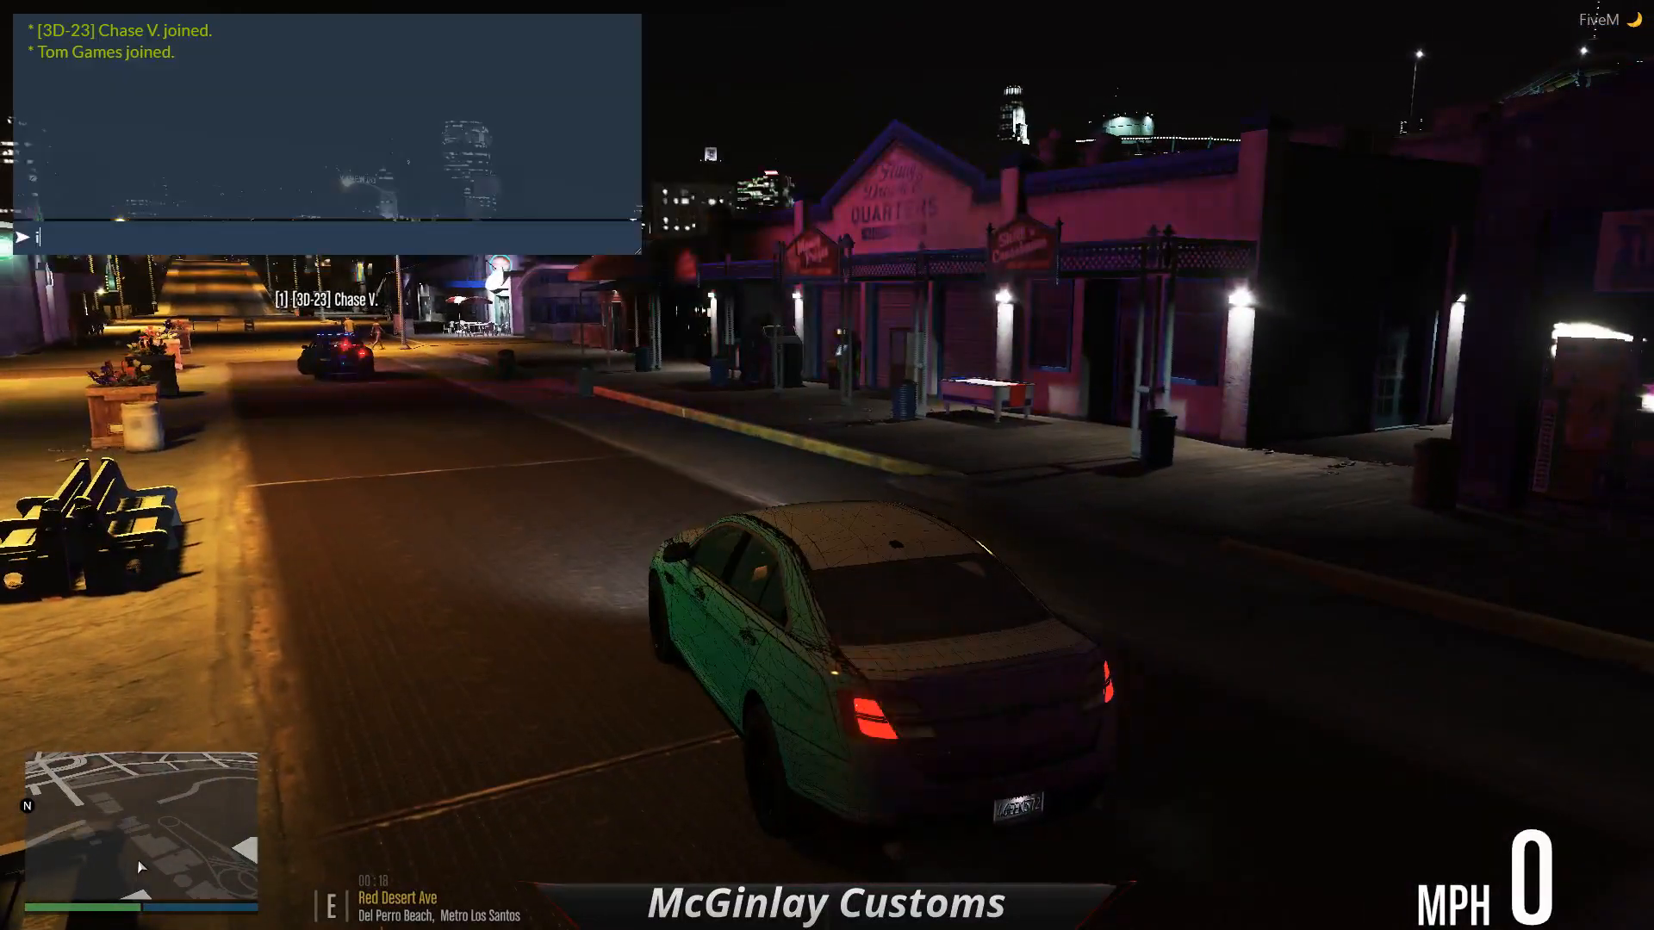
text(im recp)
key(BackSpace)
text(ordi)
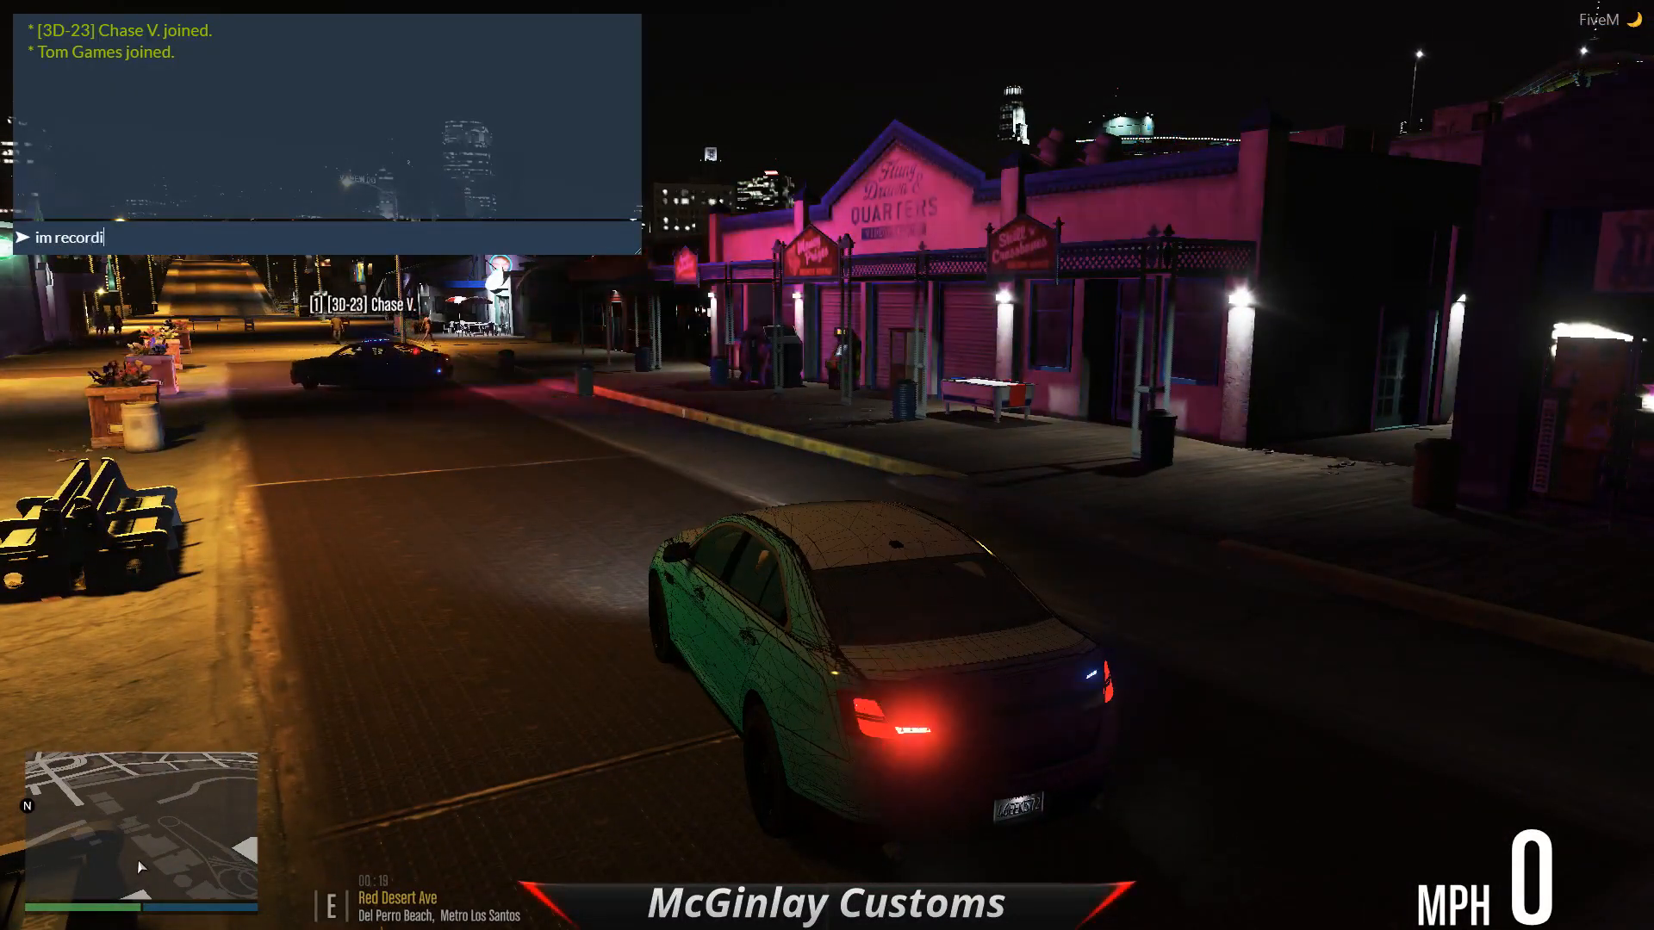
text(ng a vioep ;)
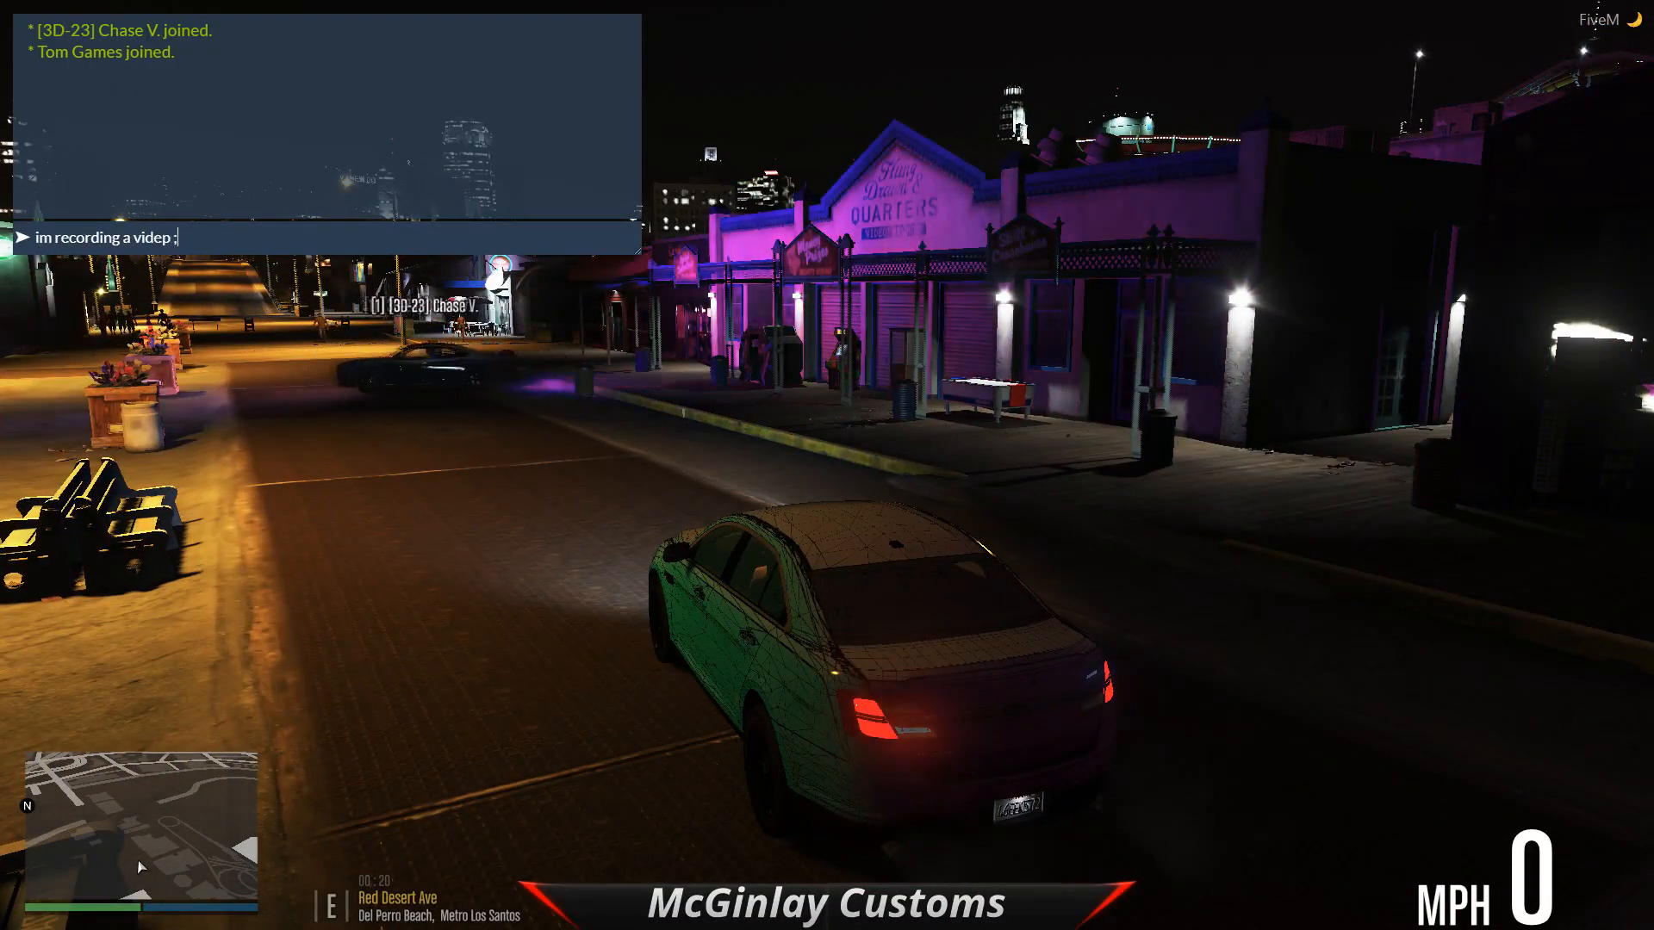
text(p)
key(BackSpace)
text(o)
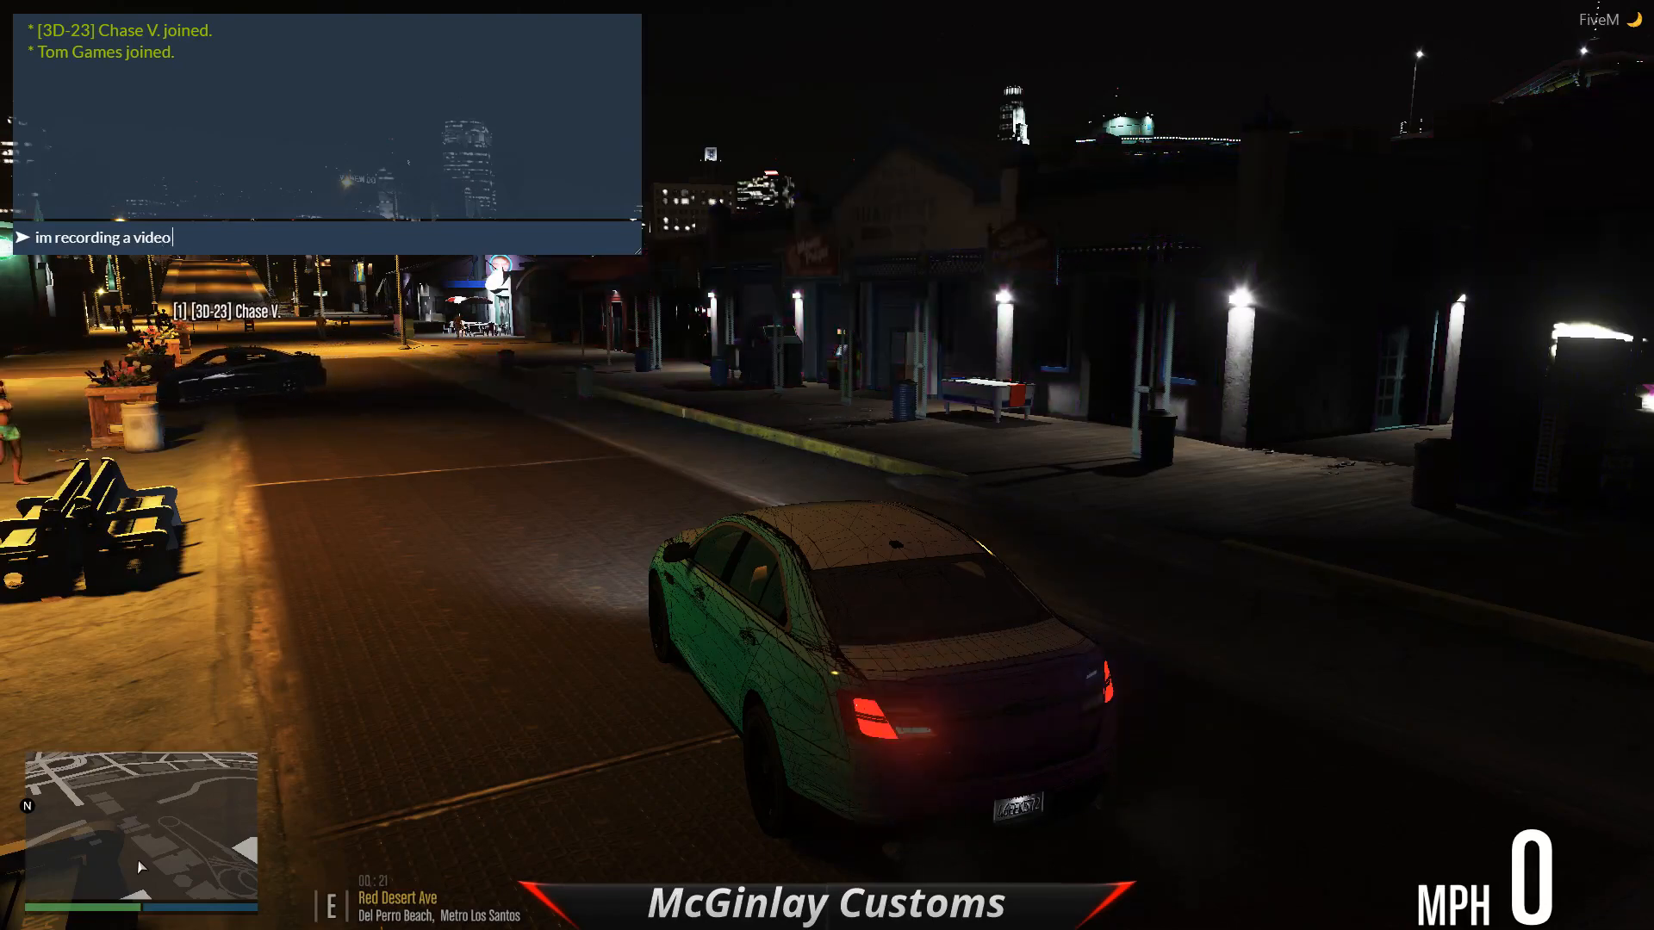
text( lol)
key(Return)
Step: Drive the police car forward along the pier road to examine the rear emergency lights in motion
key(w)
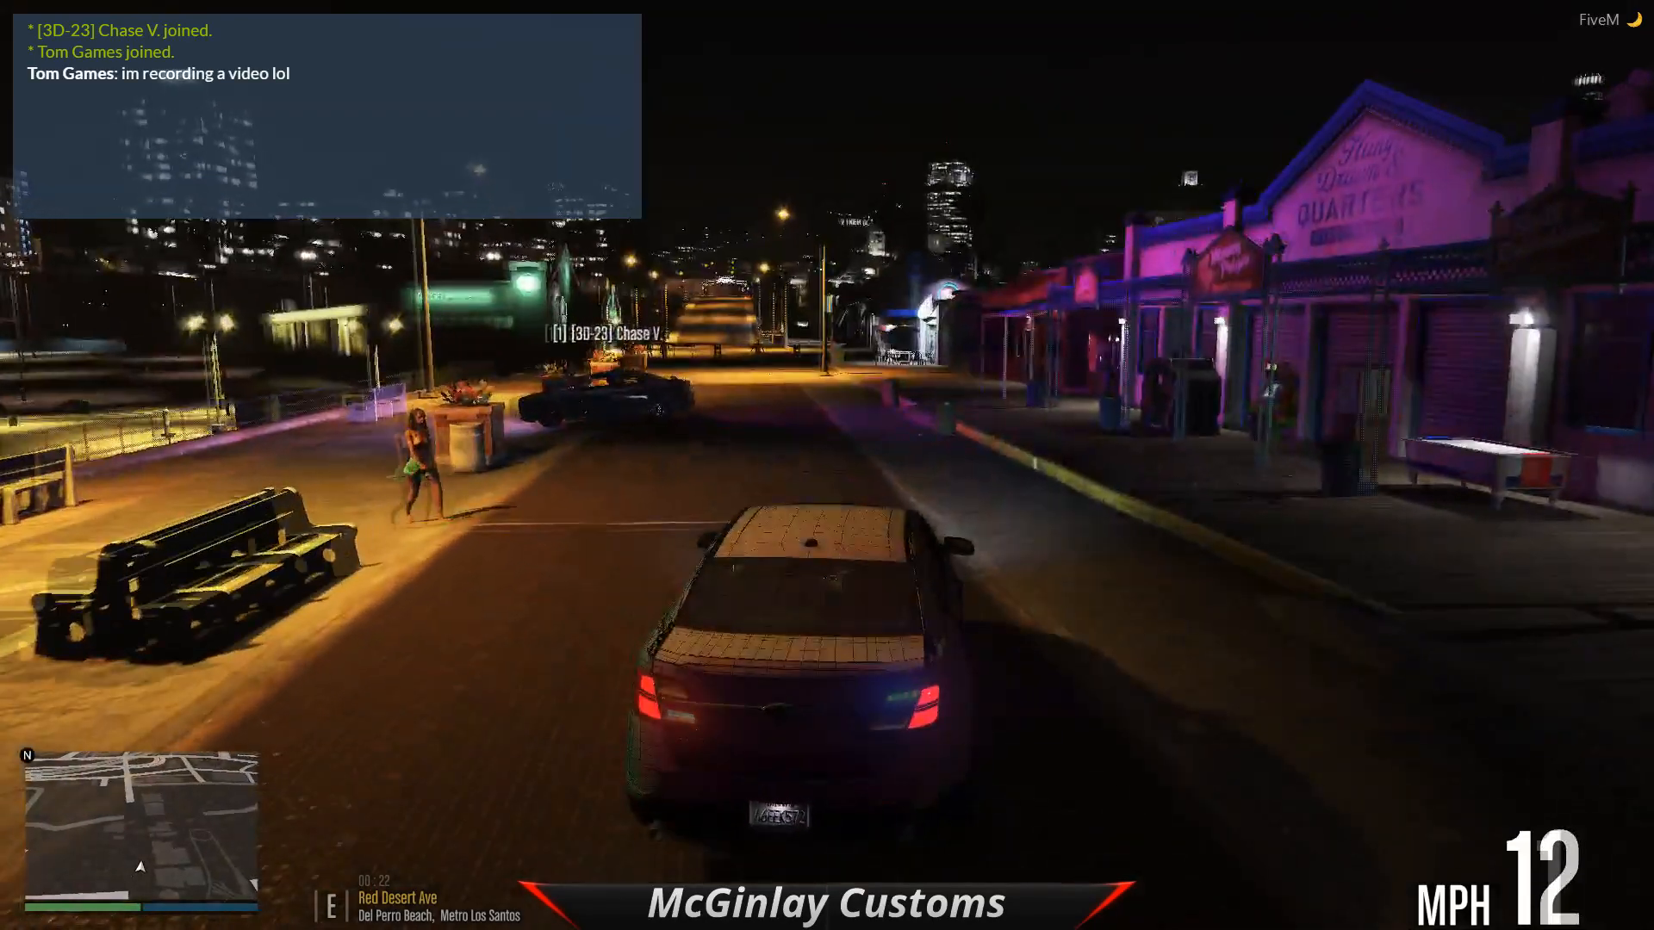
key(w)
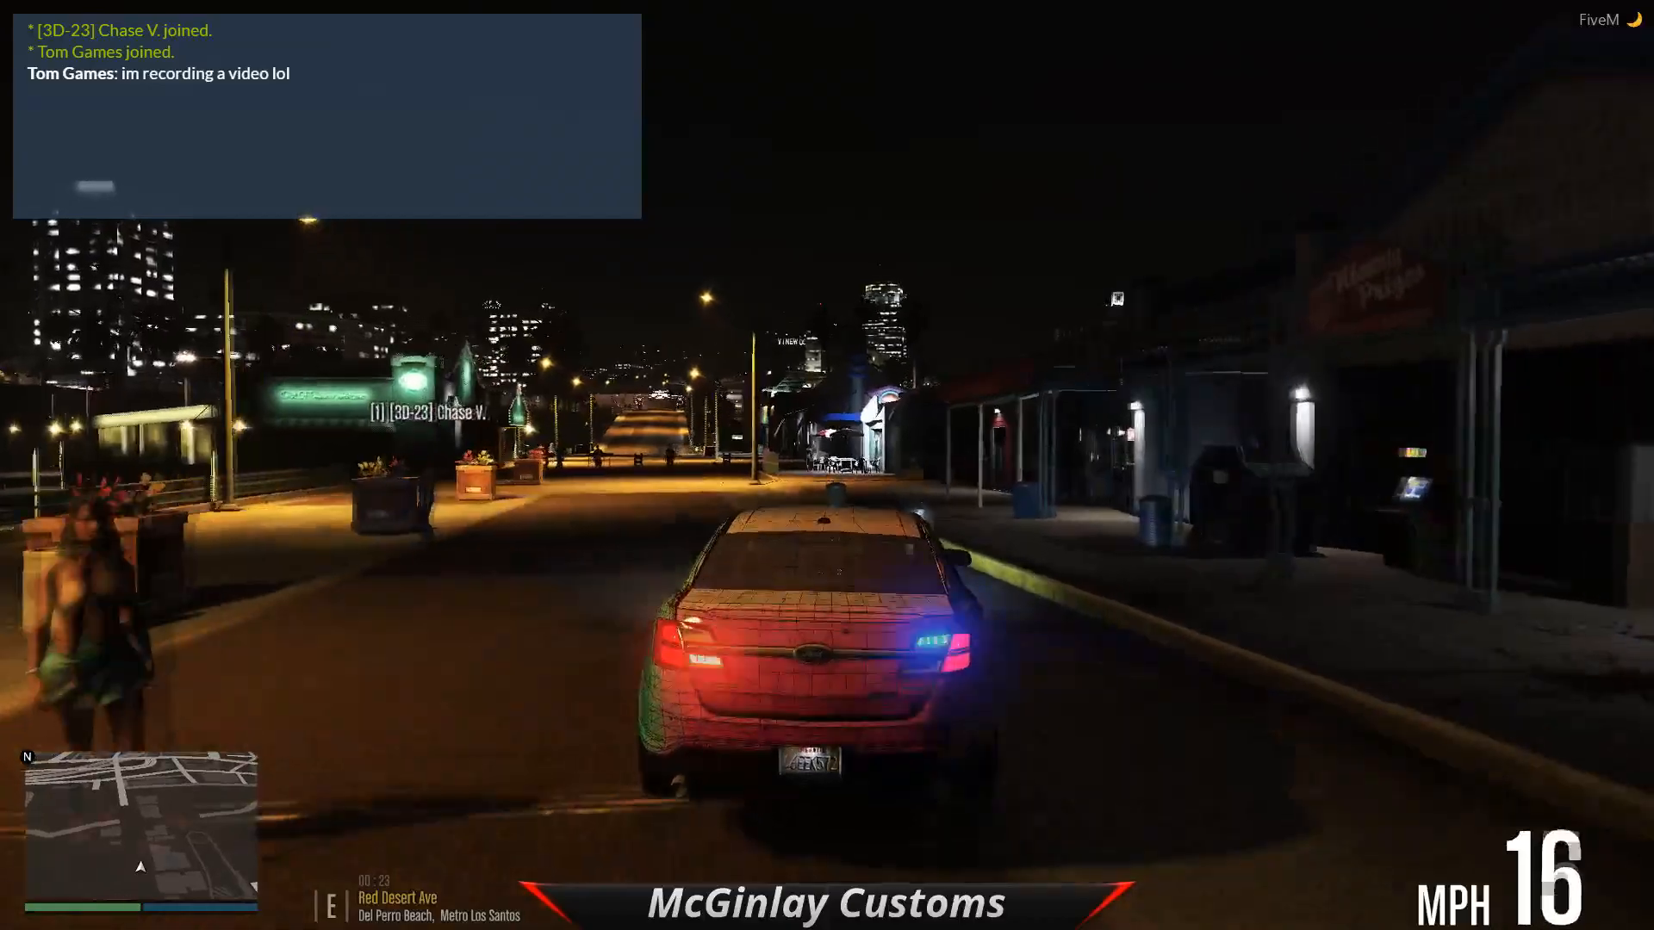
key(w)
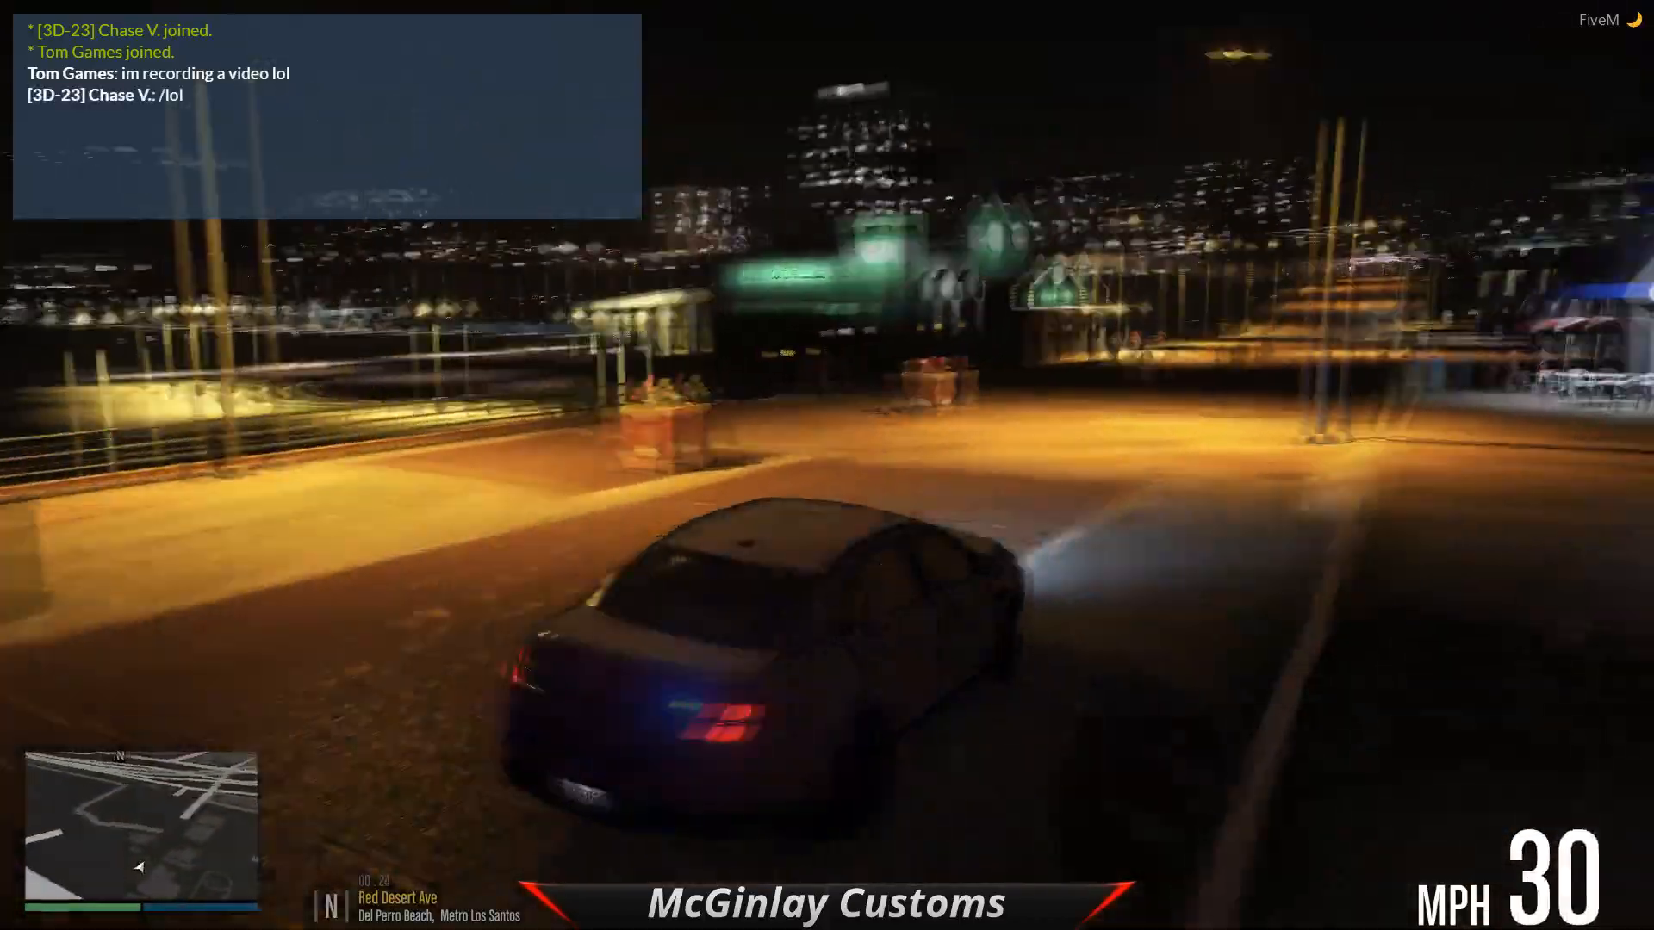